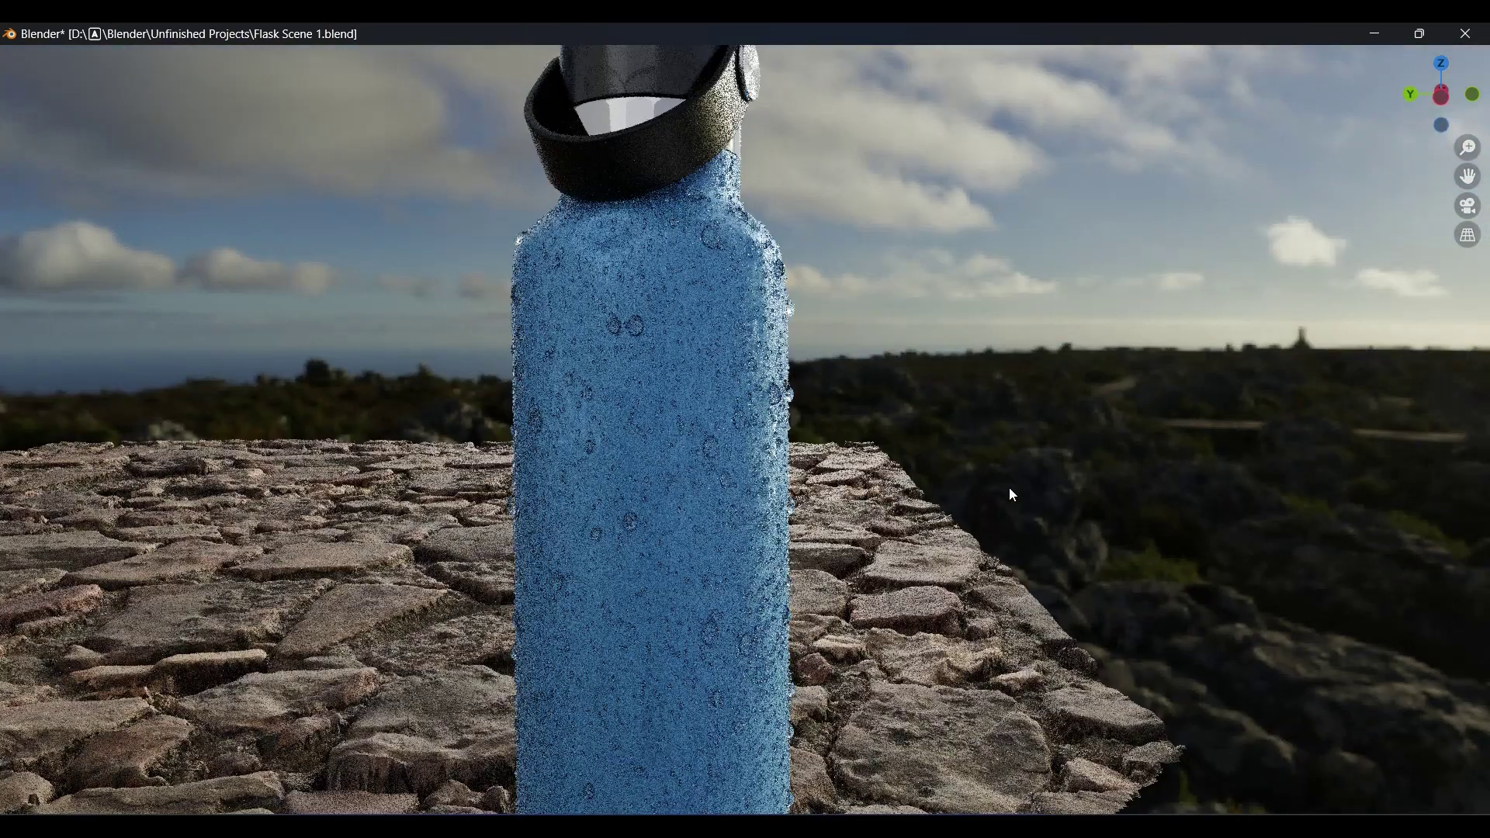
Browse water flask image results for a bottle to model from
middle_drag(1009, 488, 692, 188)
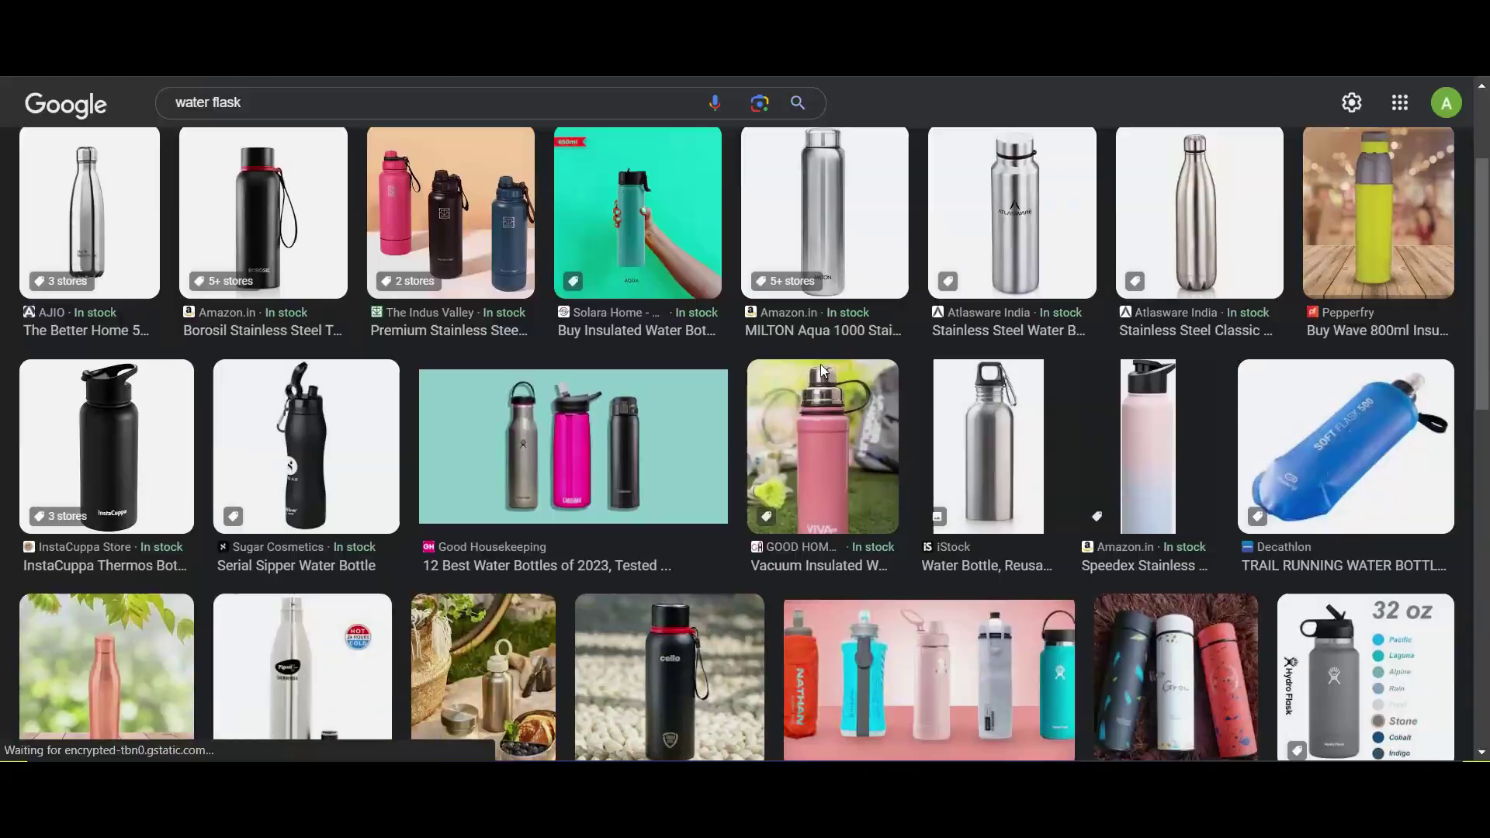
scroll(822, 365, down, 20)
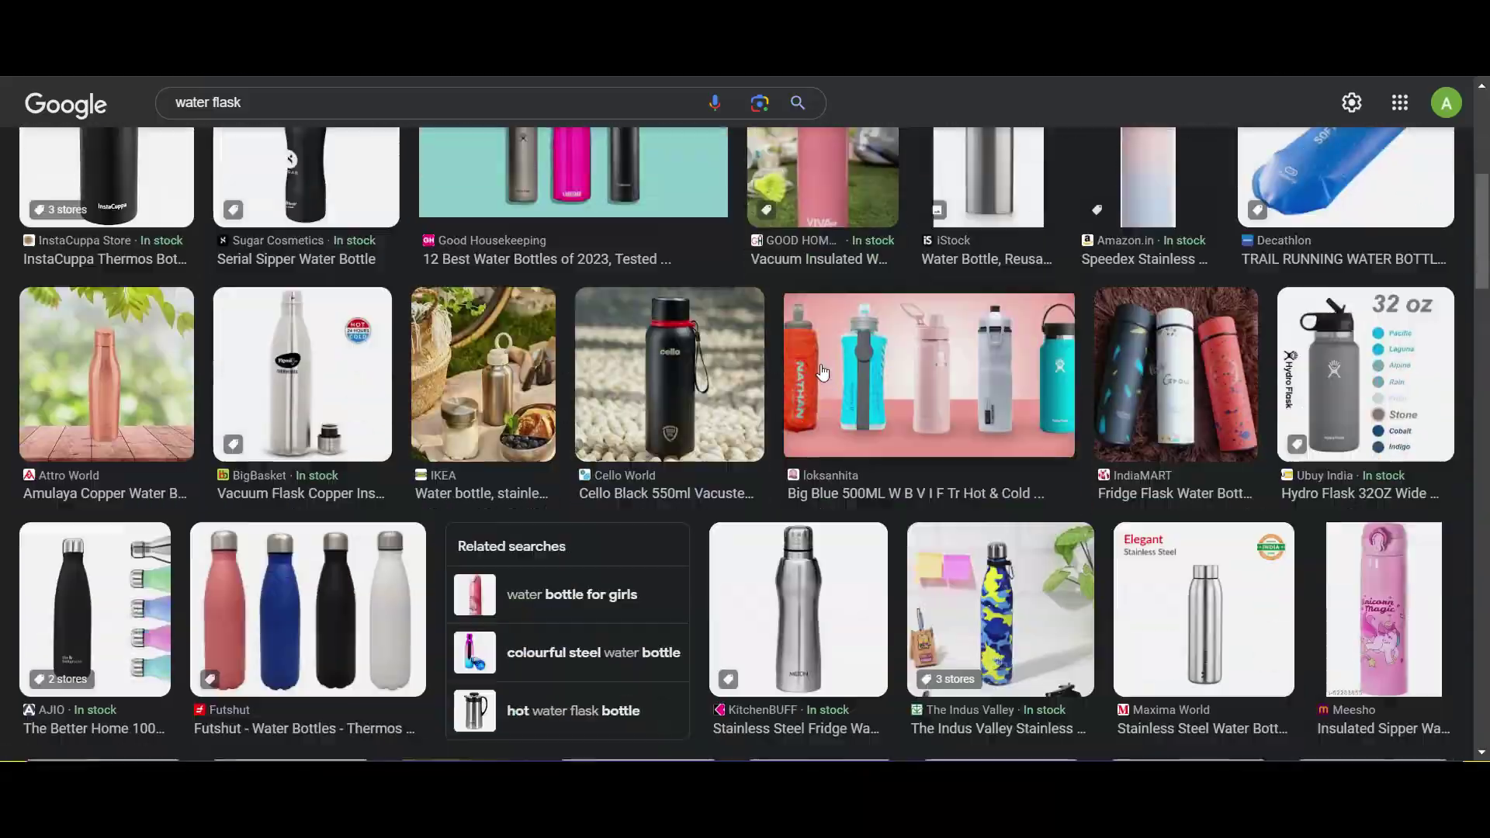
scroll(821, 365, down, 5)
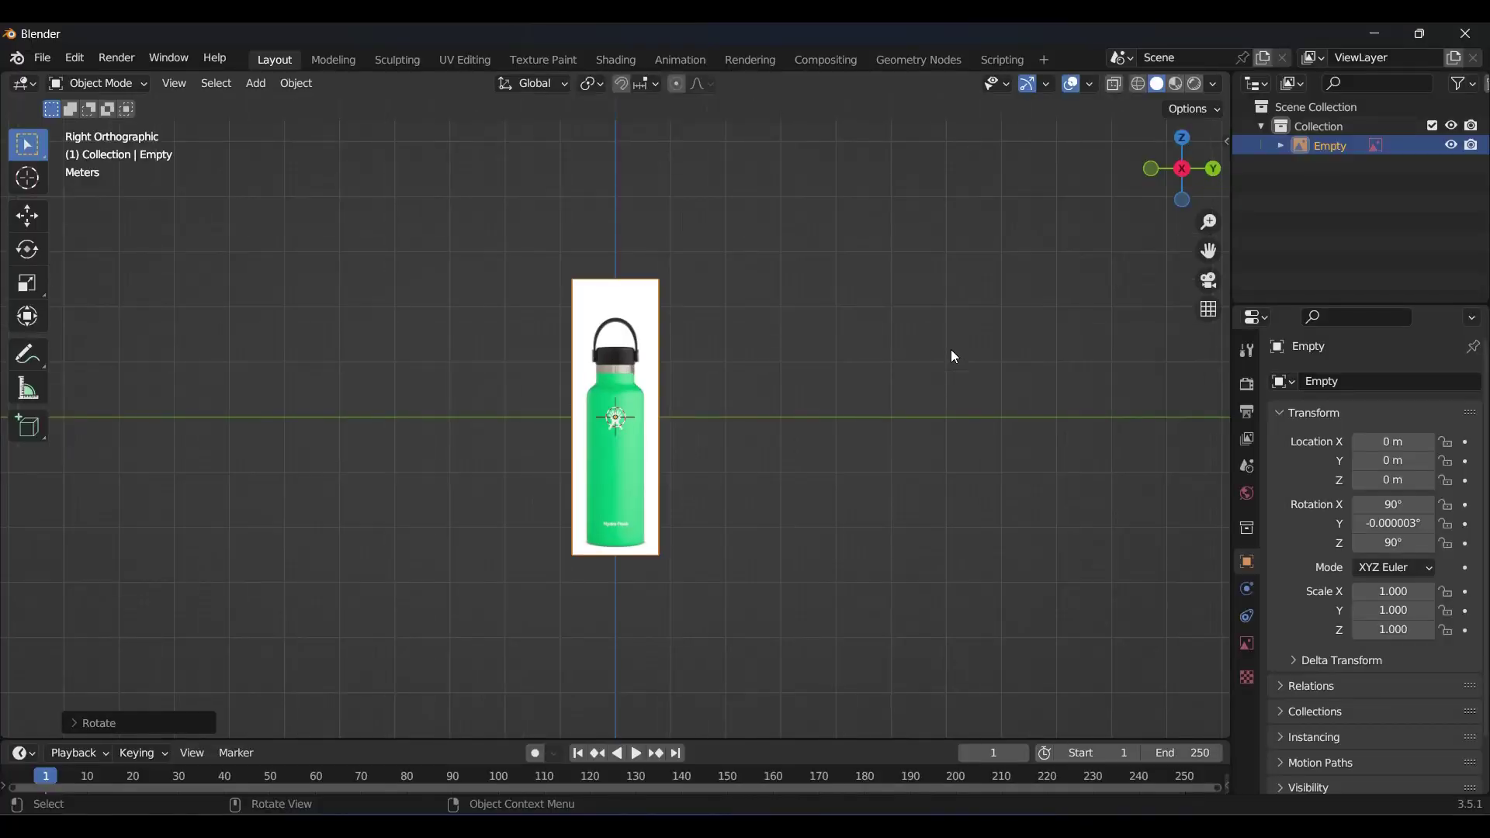
Move the lid cylinder up along Z so it sits on top of the steel collar in the reference image
scroll(954, 355, up, 4)
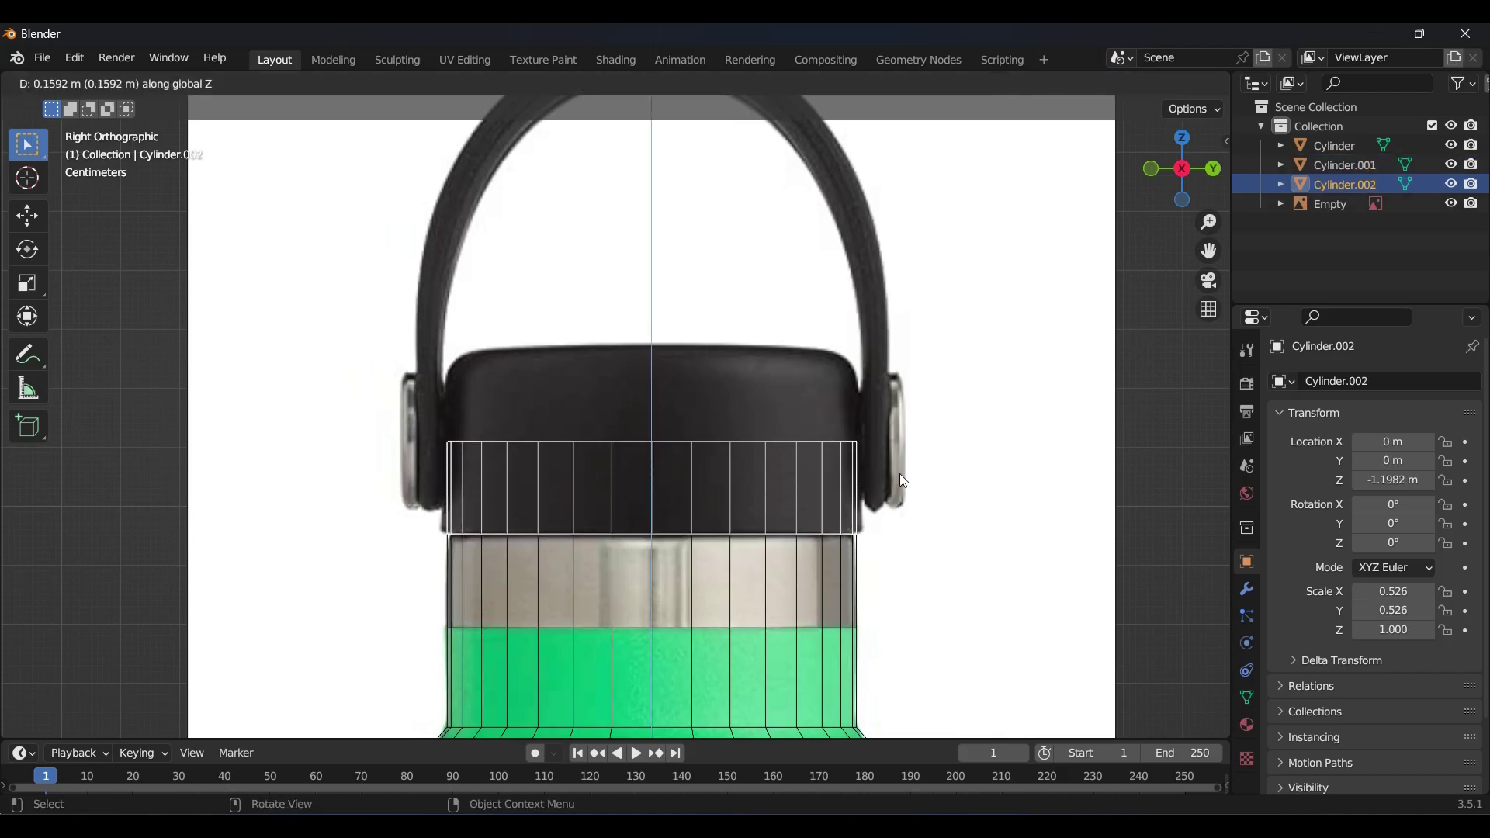
key(g)
key(z)
click(886, 464)
Extrude the top of the lid cylinder upward along Z and adjust it to the height of the reference lid
key(e)
key(z)
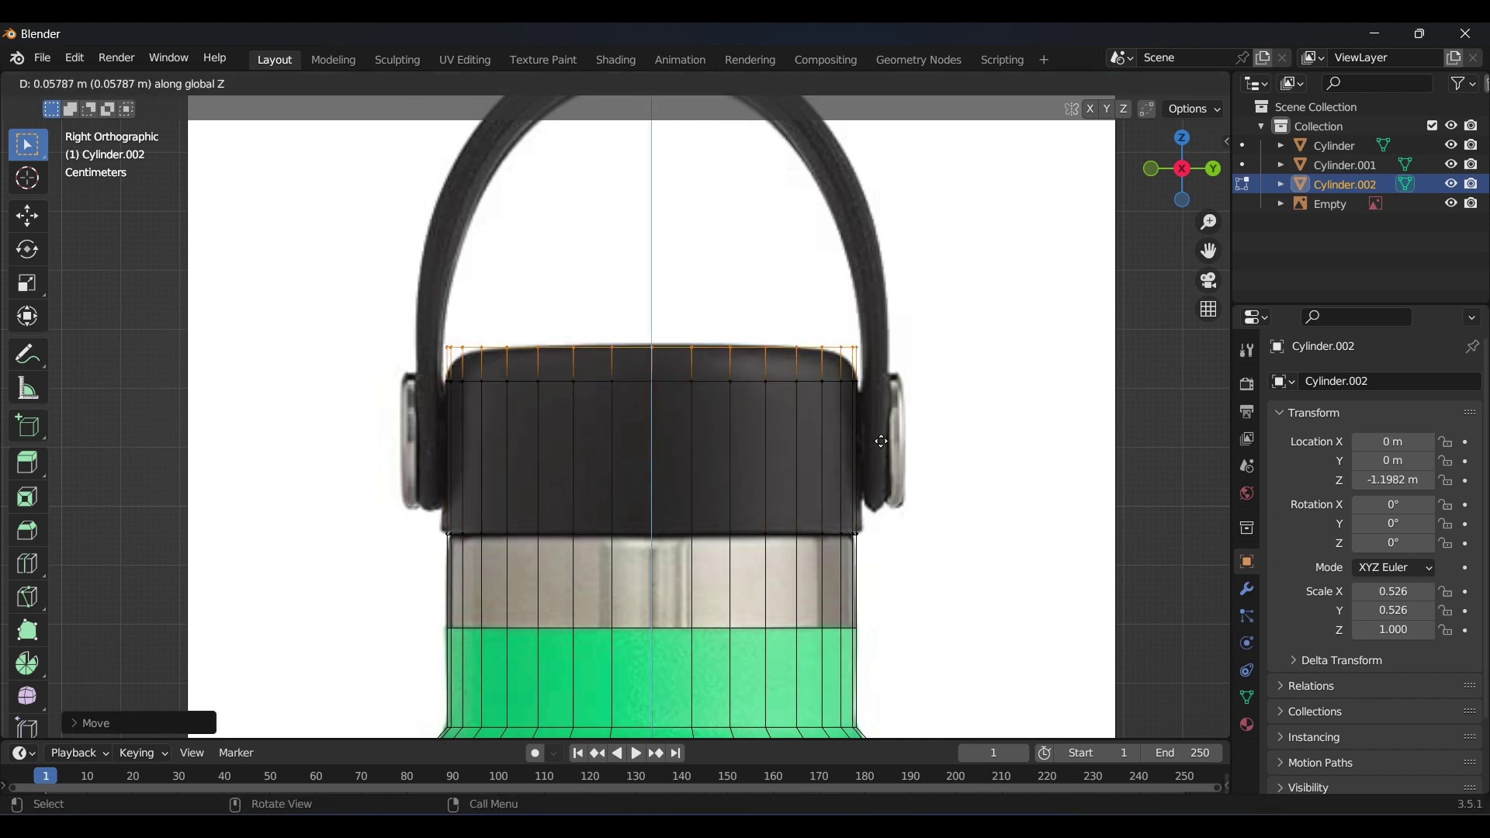
click(882, 437)
key(ctrl+z)
key(g)
key(z)
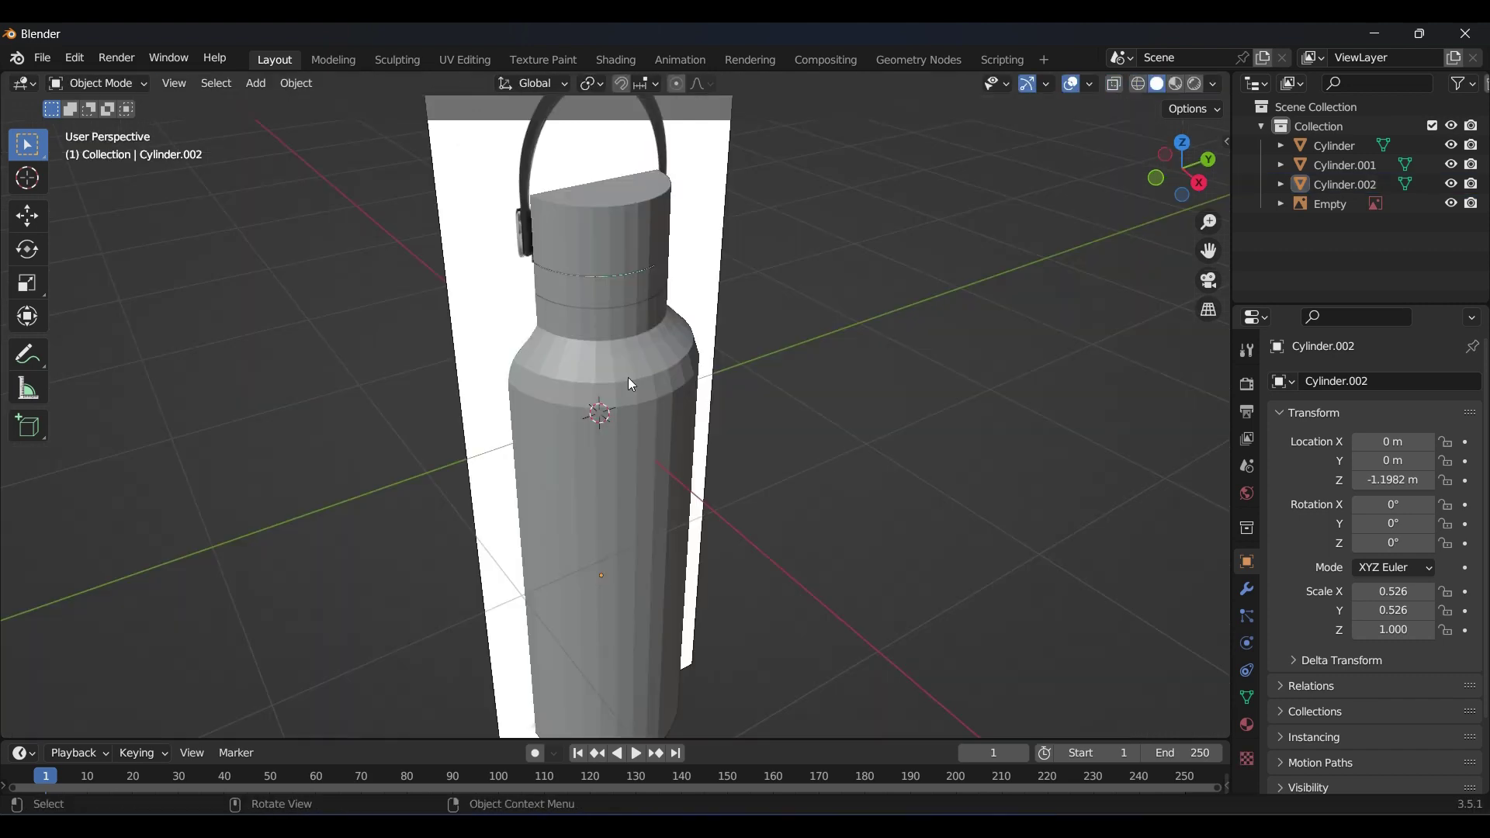
Add a Subdivision Surface modifier to the bottle body
click(629, 382)
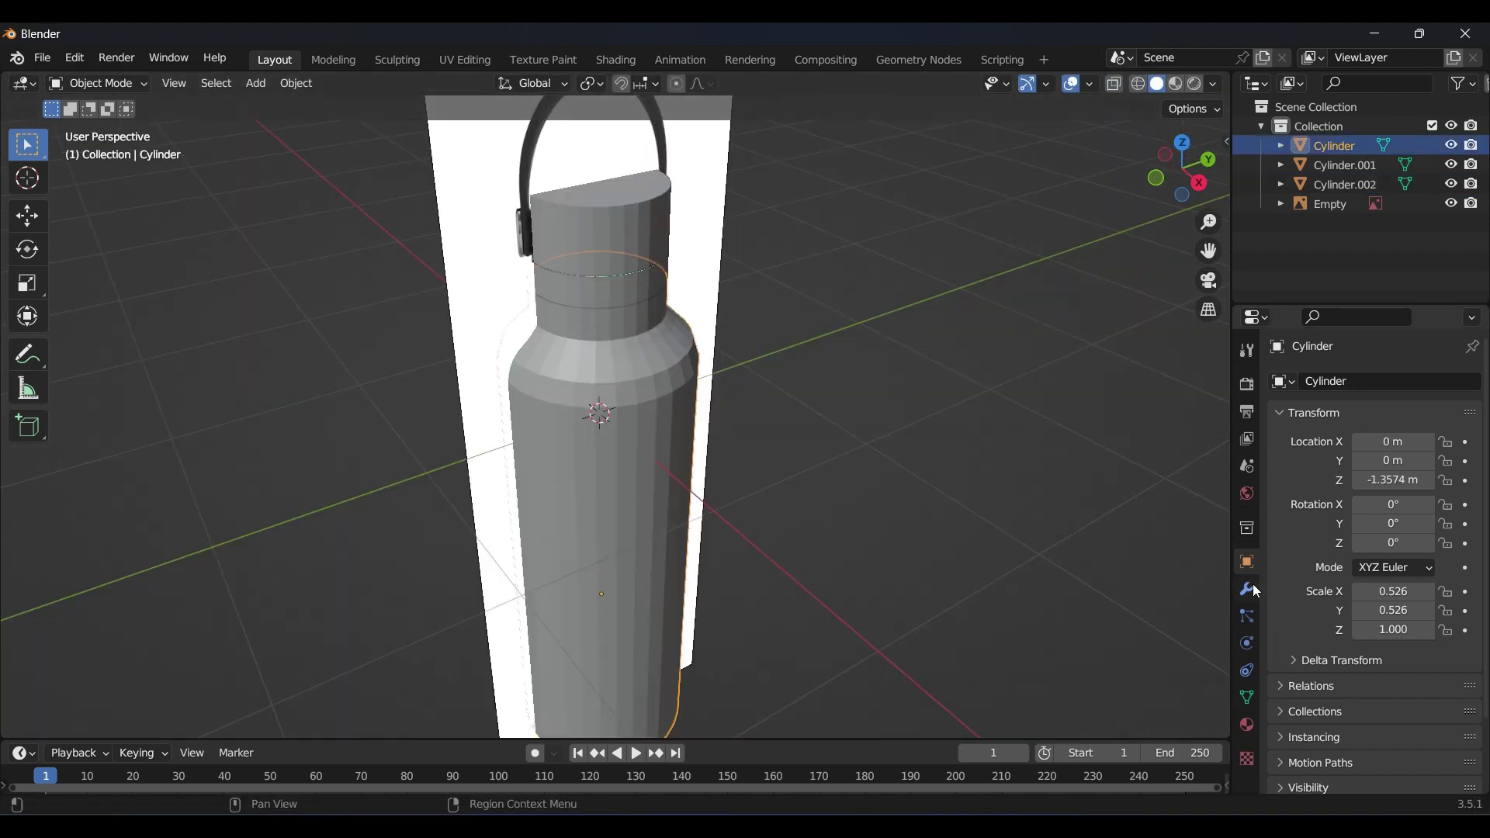
click(1247, 589)
click(1320, 381)
click(1096, 729)
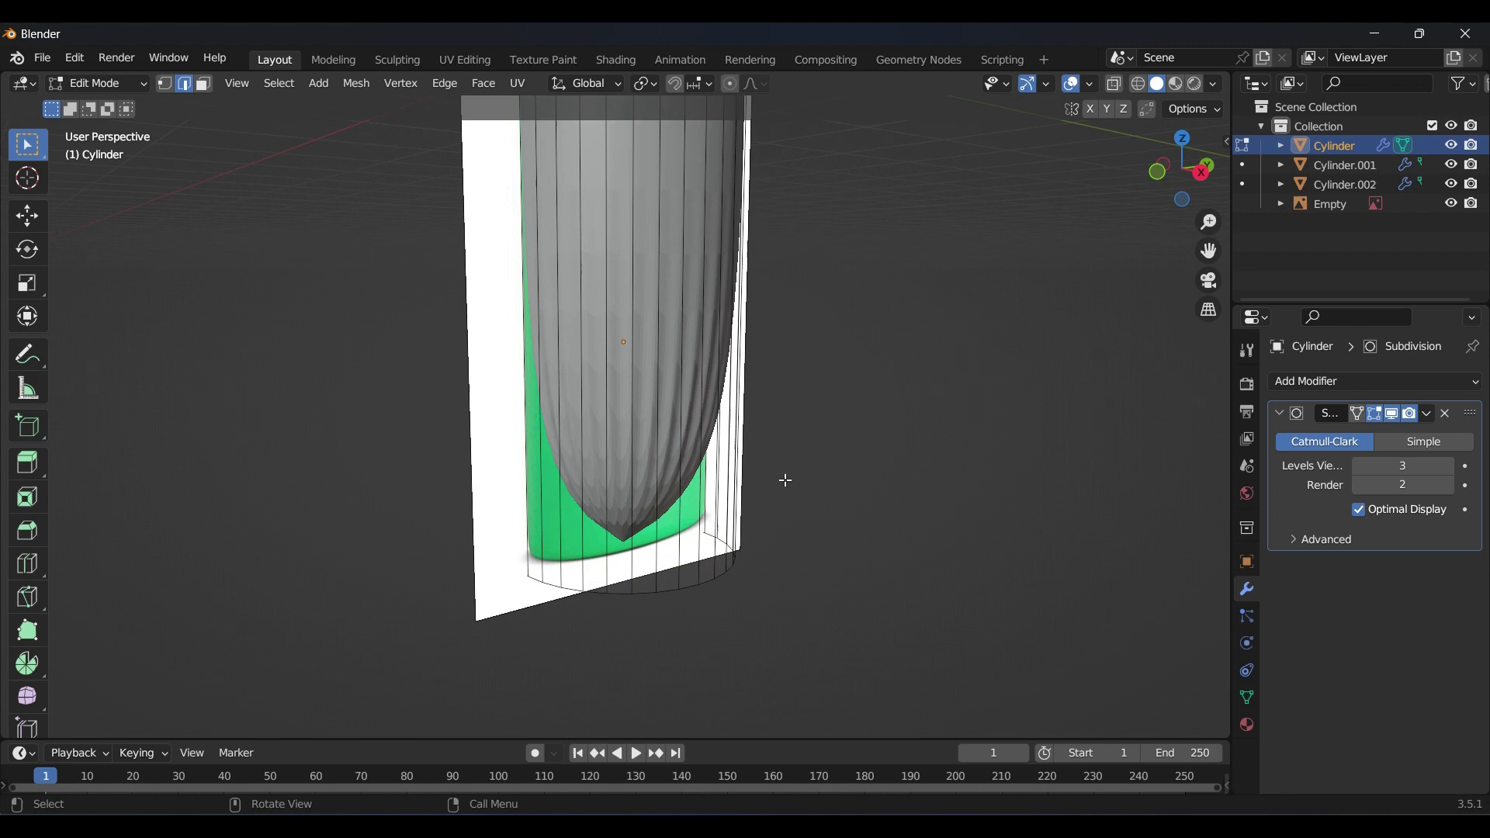
Add a horizontal loop cut around the bottle body and slide it close to the base to tighten the bottom edge
key(ctrl+r)
click(735, 463)
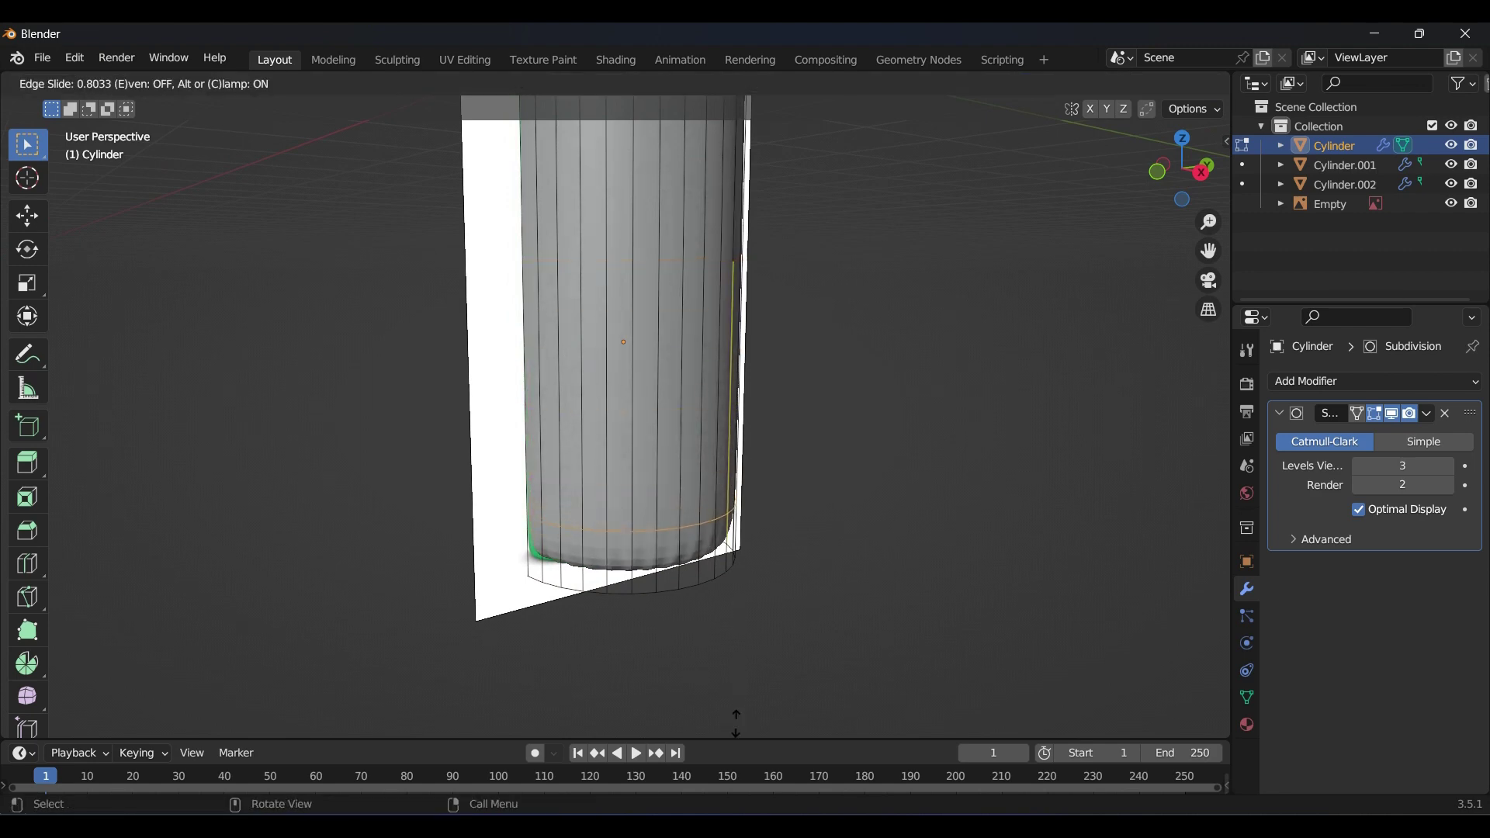
click(737, 137)
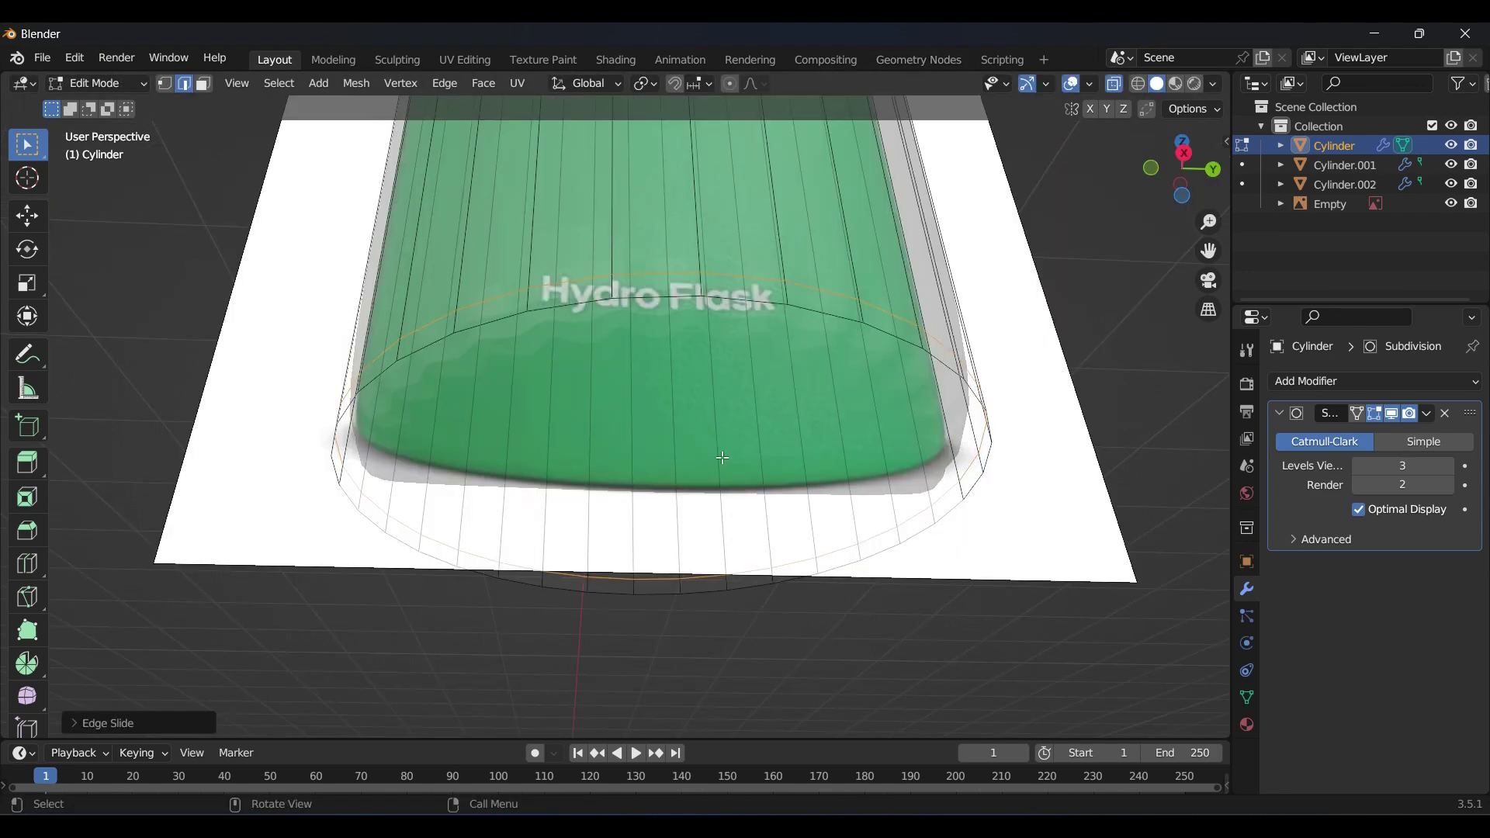
Inset the bottom face of the bottle body to leave a narrow rim around the base
key(3)
click(724, 460)
click(1183, 154)
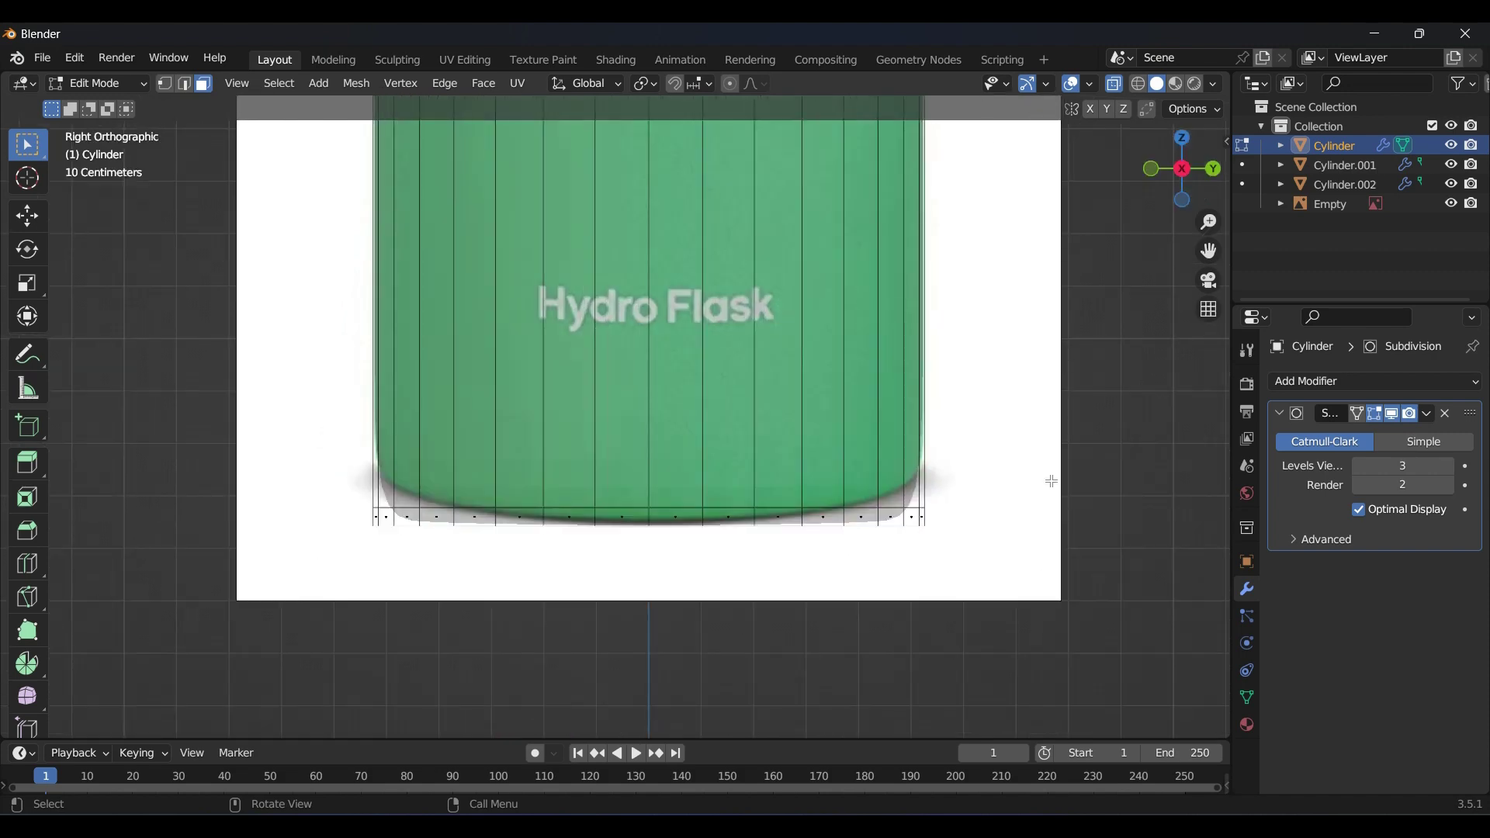
key(i)
click(1012, 482)
middle_drag(1012, 481, 996, 420)
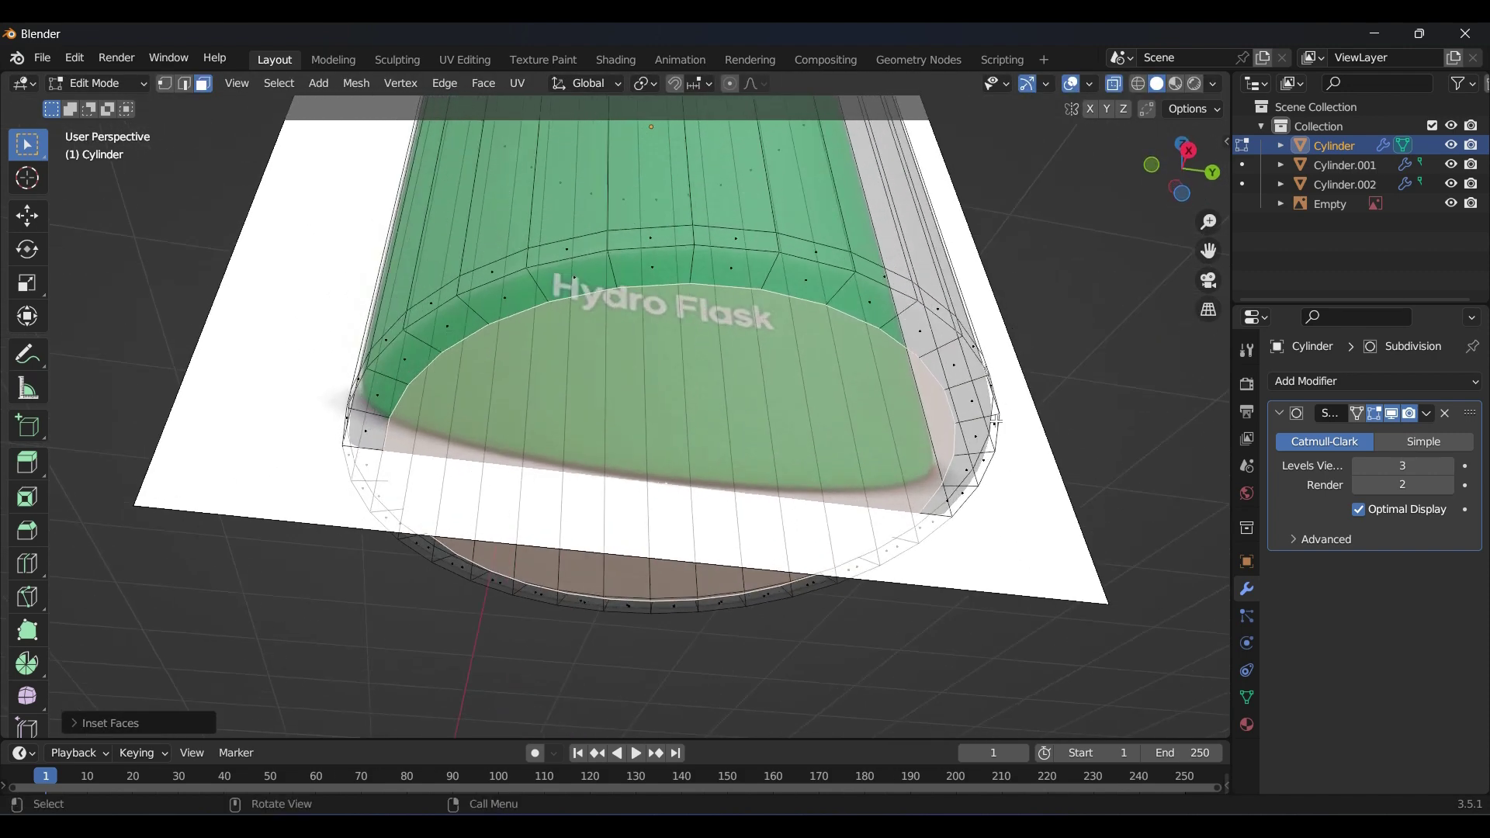
click(1115, 86)
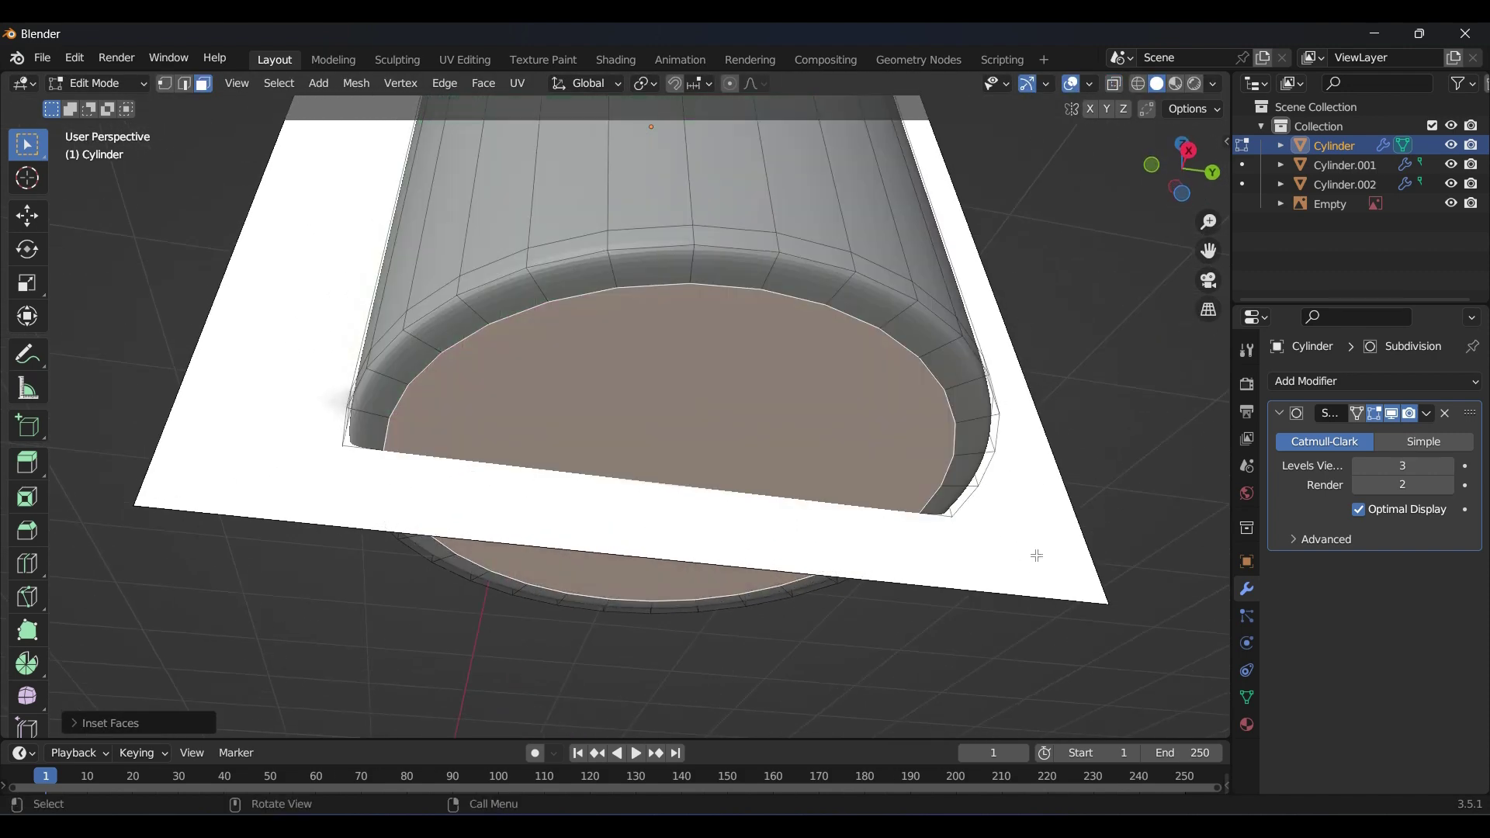
Extrude the inset bottom face in place and scale it to about 0.92
key(e)
right_click(1028, 588)
key(s)
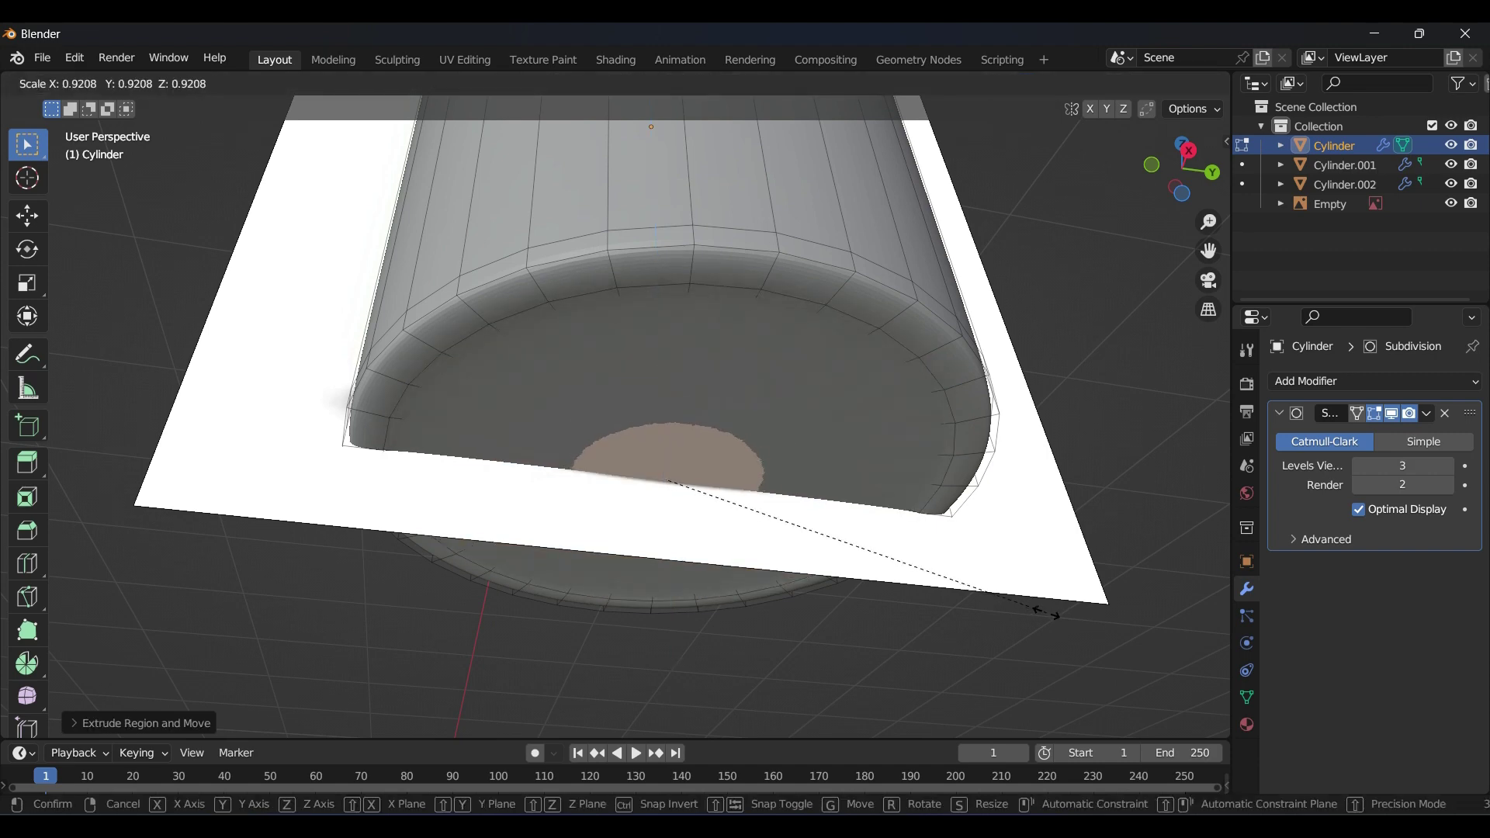
click(1046, 613)
click(1115, 85)
click(1116, 86)
Shift the inner base face along Z, scale it to about 1.04 and inset it
key(g)
key(z)
click(1006, 464)
key(s)
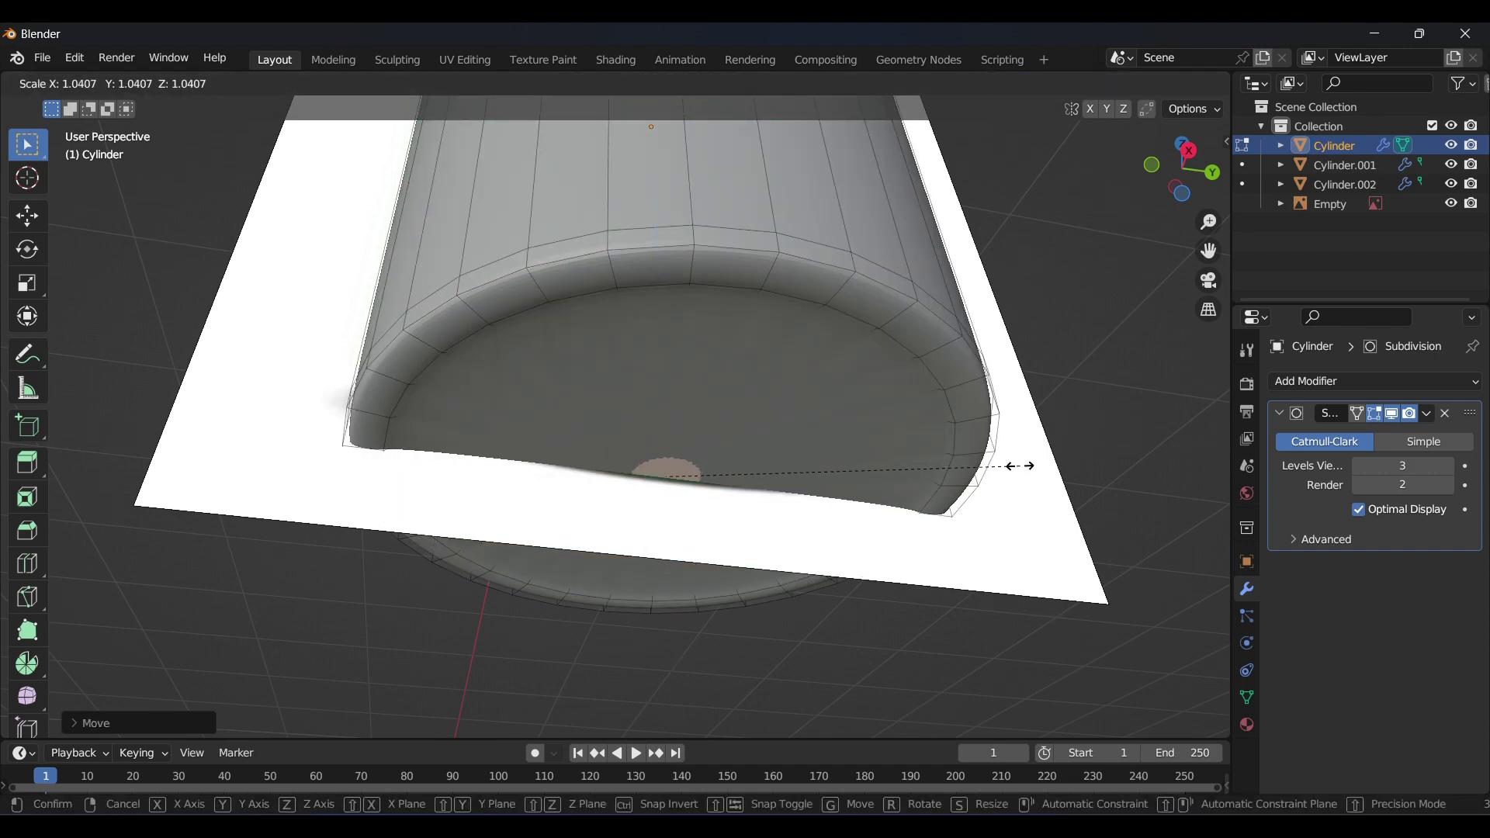
click(1020, 466)
key(i)
click(1019, 466)
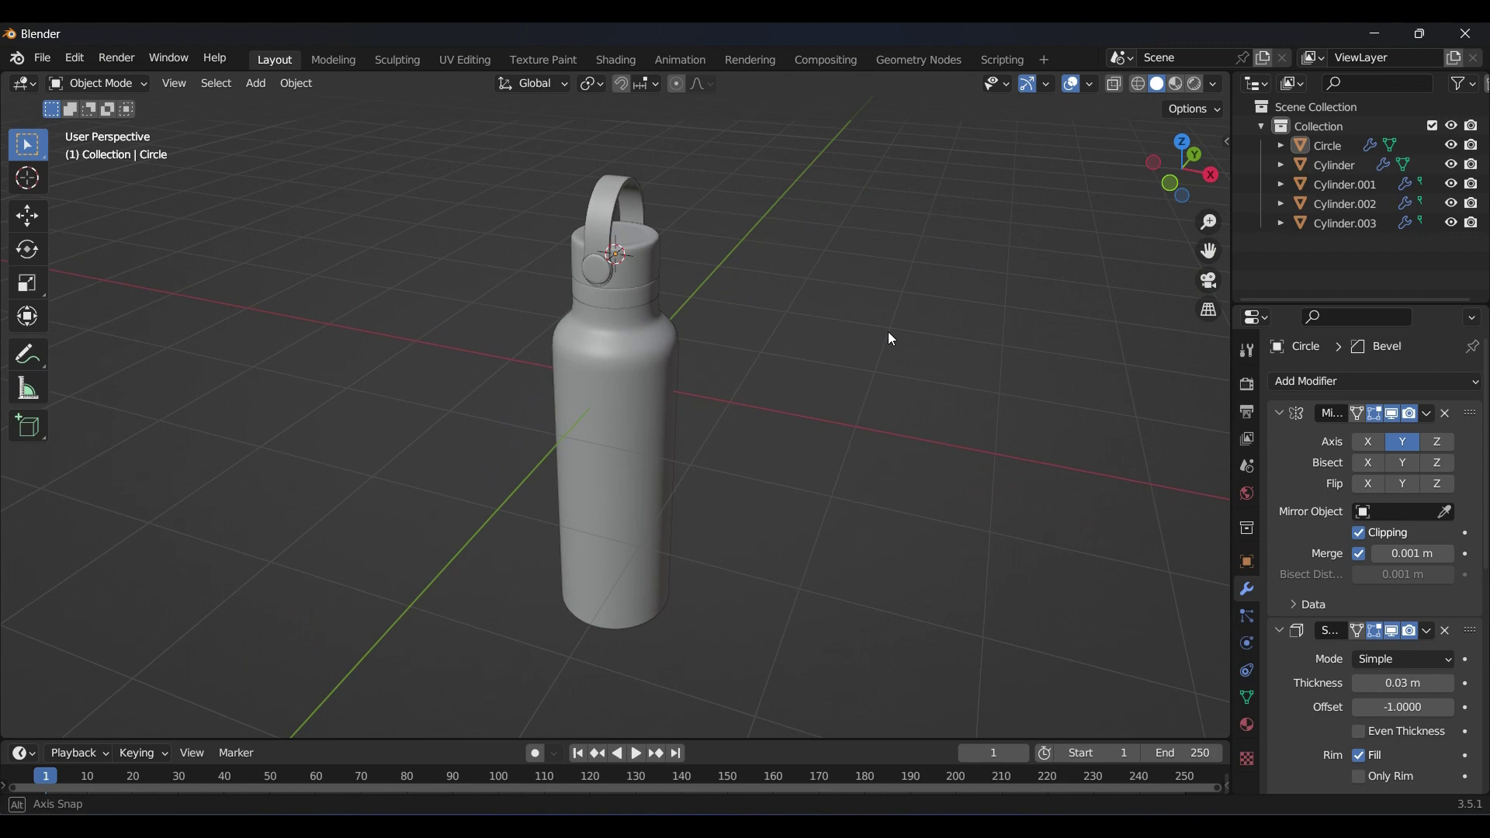
Rotate the carry handle about the global Y axis so it hangs down beside the lid
middle_drag(891, 339, 830, 315)
click(591, 204)
key(r)
key(x)
key(y)
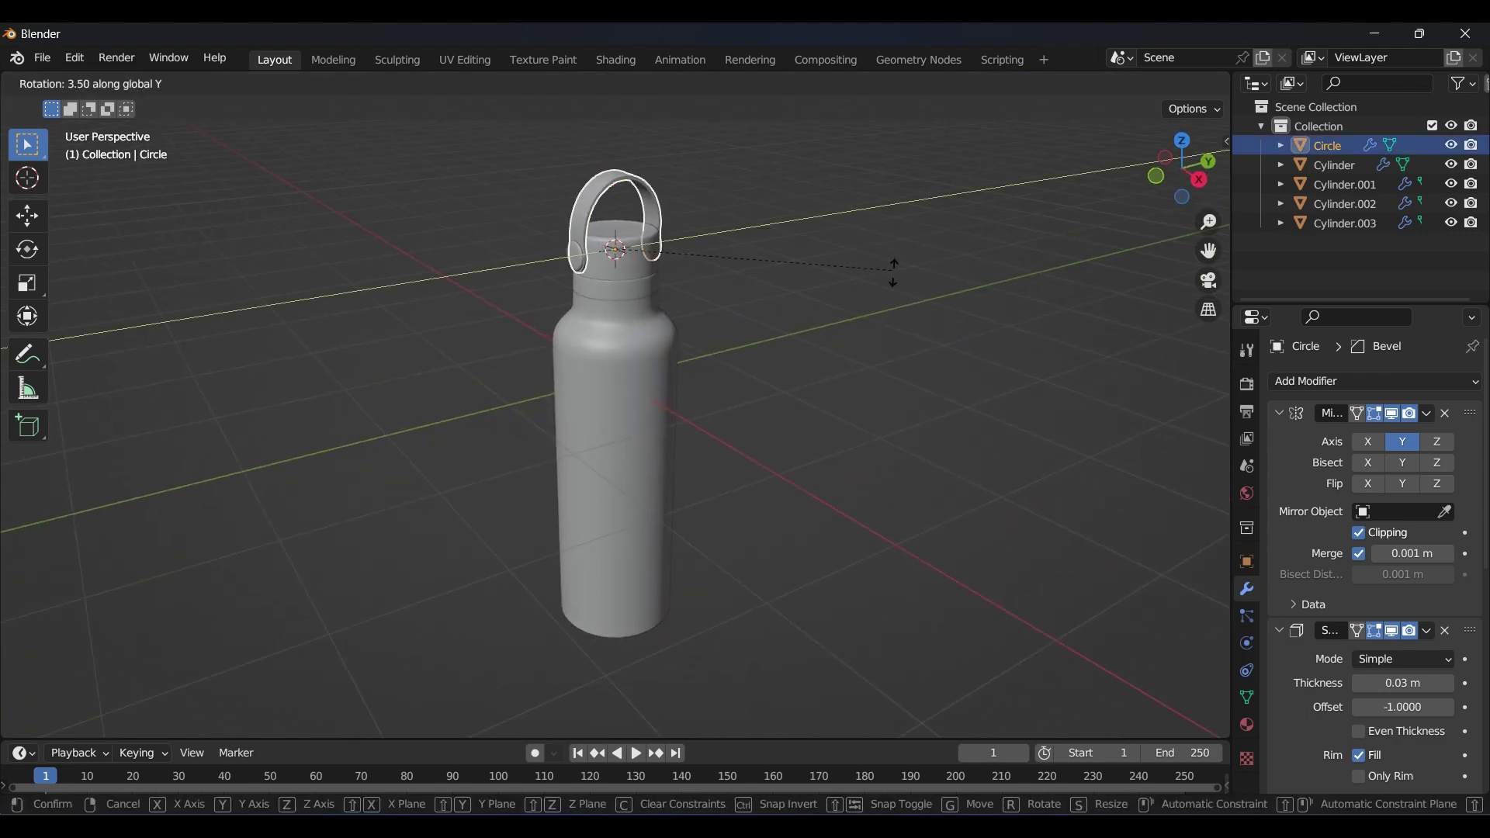
click(732, 416)
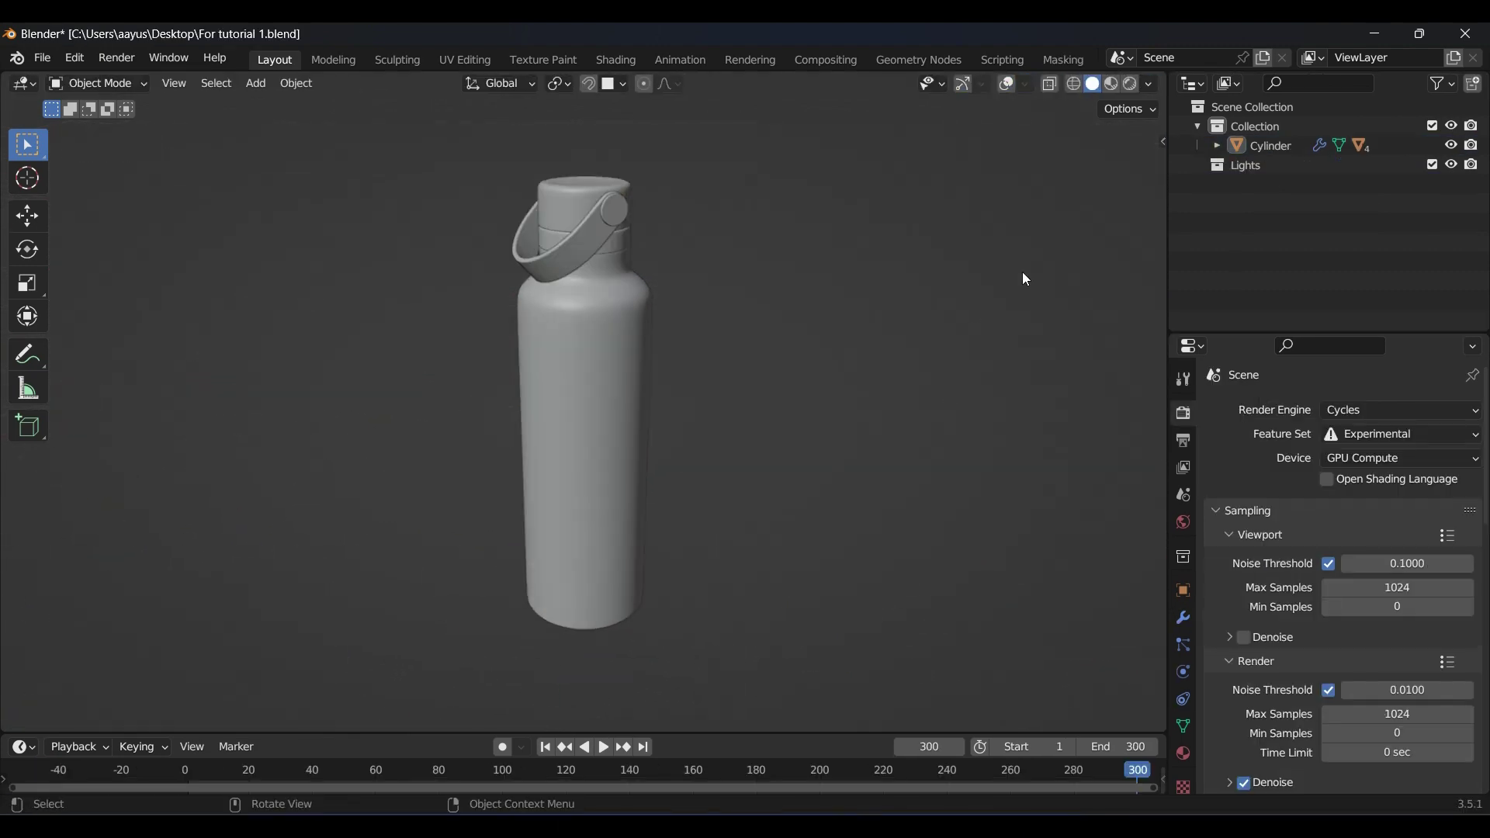
Switch the 3D viewport to Material Preview shading and open a Shader Editor beside it
click(1111, 83)
drag(1167, 73, 597, 78)
click(613, 84)
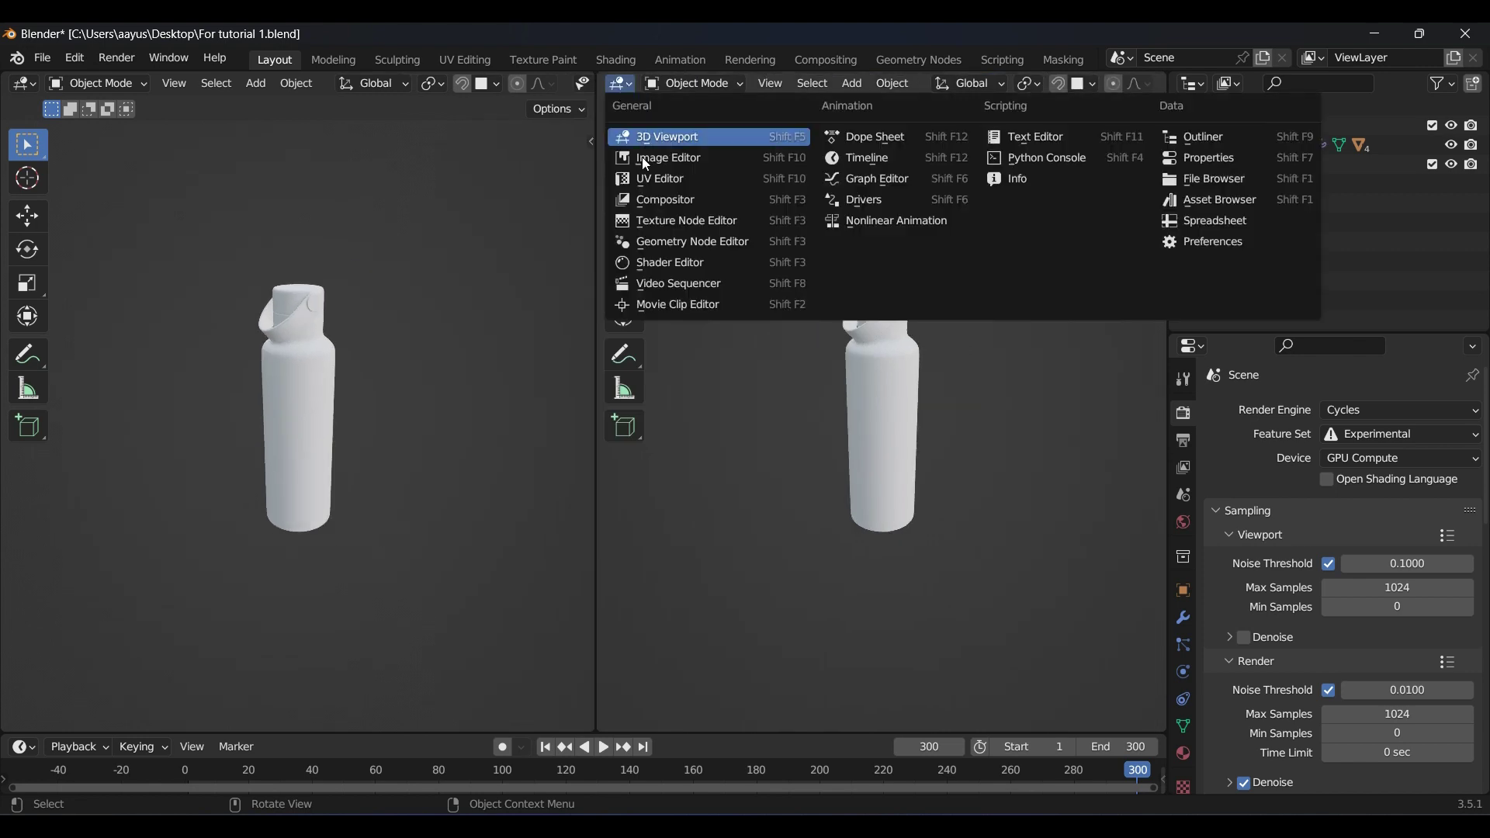
click(660, 263)
scroll(278, 329, up, 4)
Create a new material on the bottle body with the base color hex 6FADE7
click(277, 329)
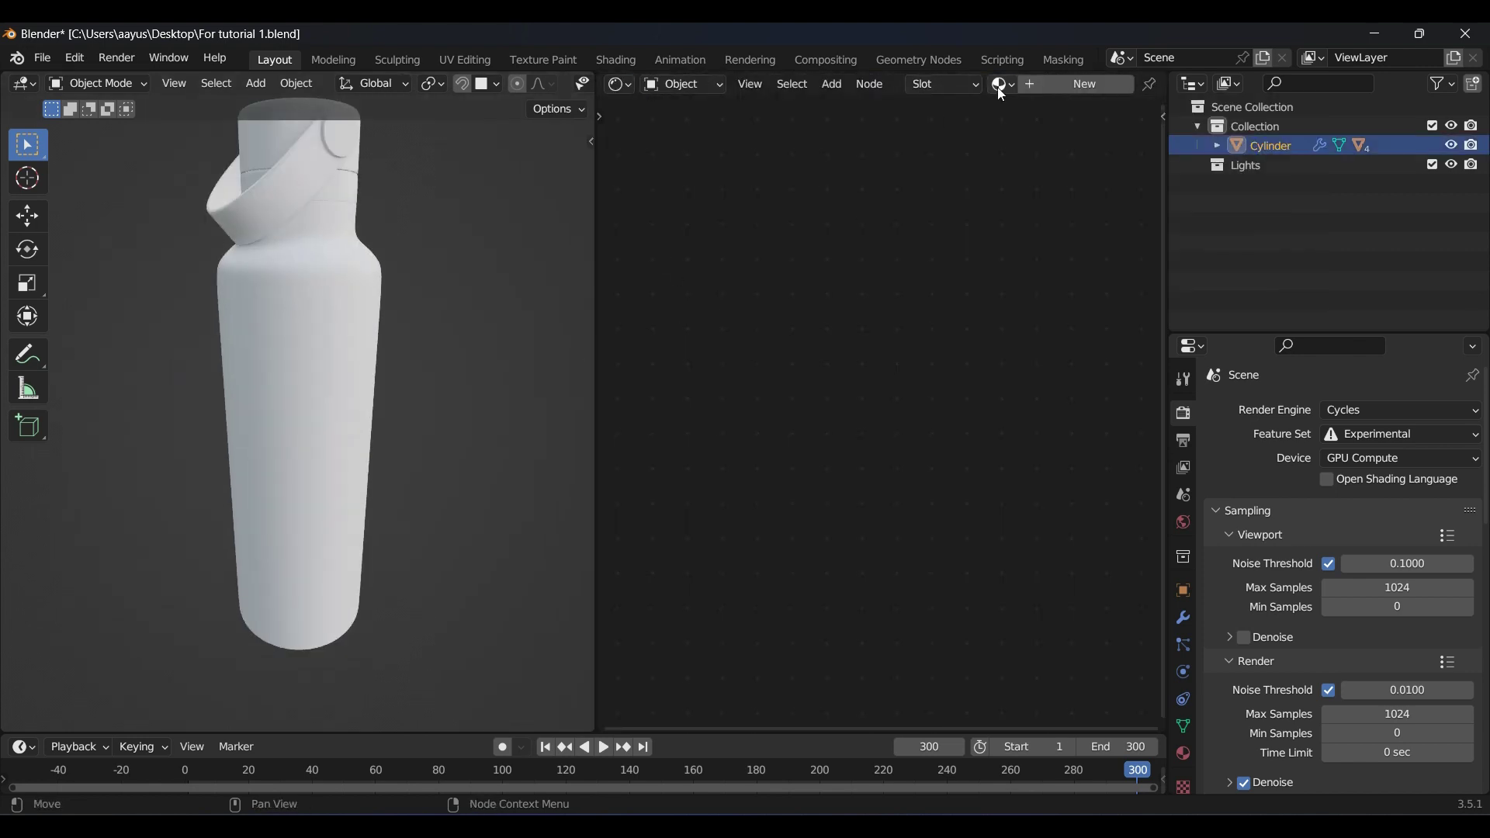
click(1064, 84)
key(Home)
scroll(1012, 276, up, 2)
click(850, 276)
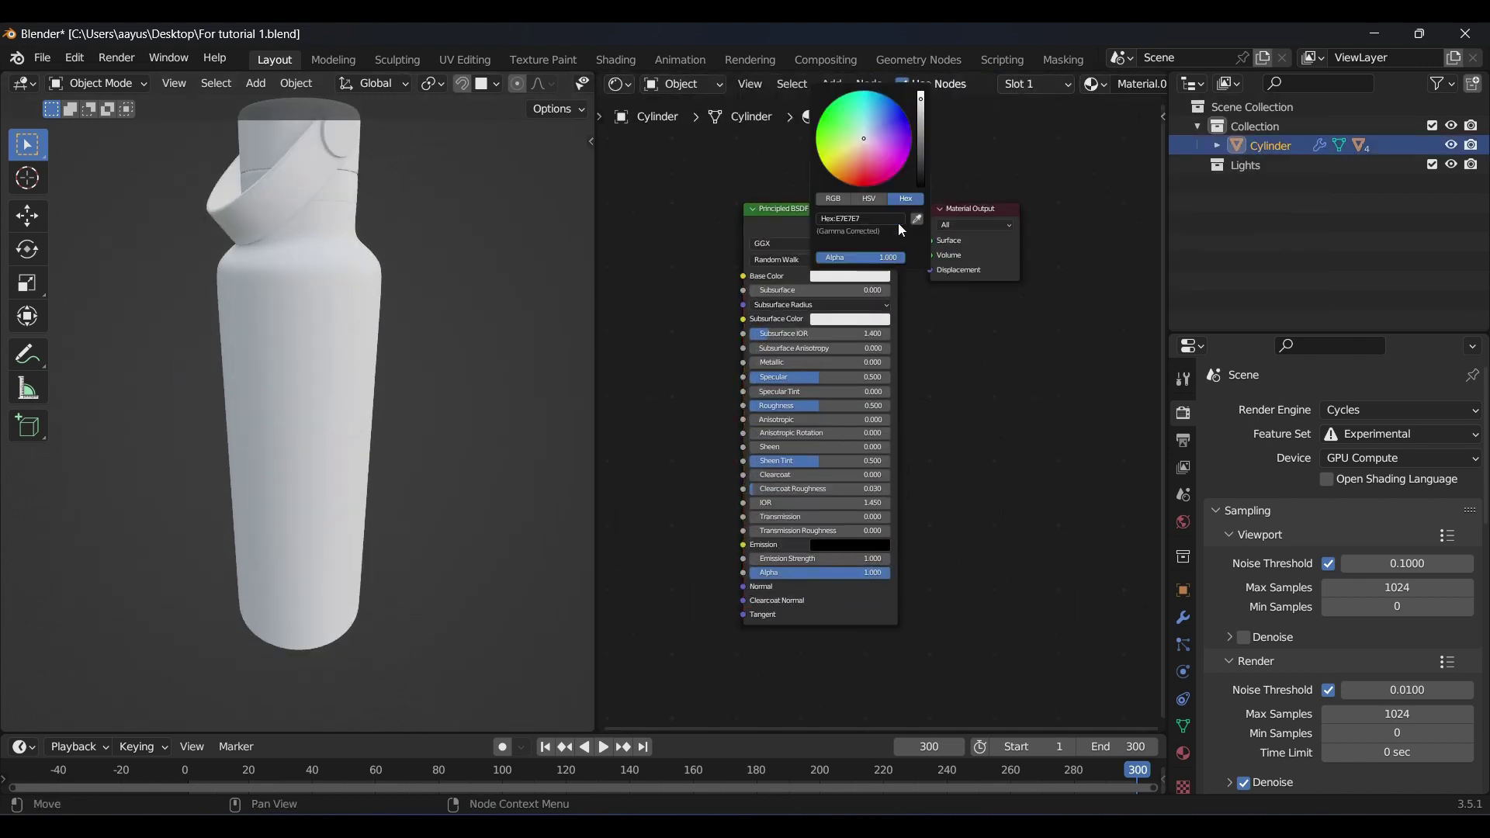
click(875, 220)
text(6FADE7)
key(Return)
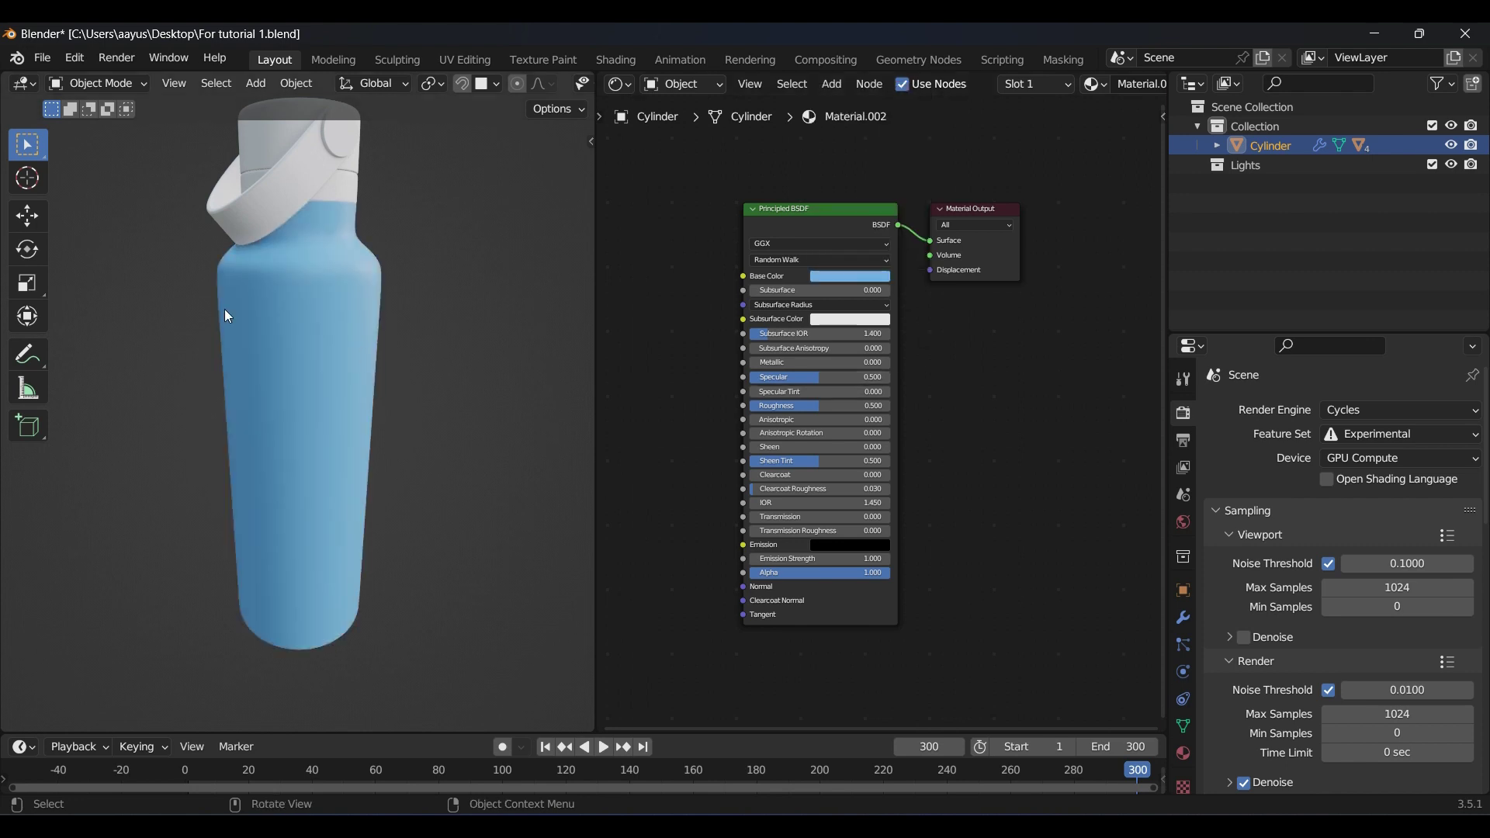
Set the blue material's Metallic to 0.3 and Roughness to 0.4
middle_drag(225, 309, 274, 306)
drag(807, 368, 849, 368)
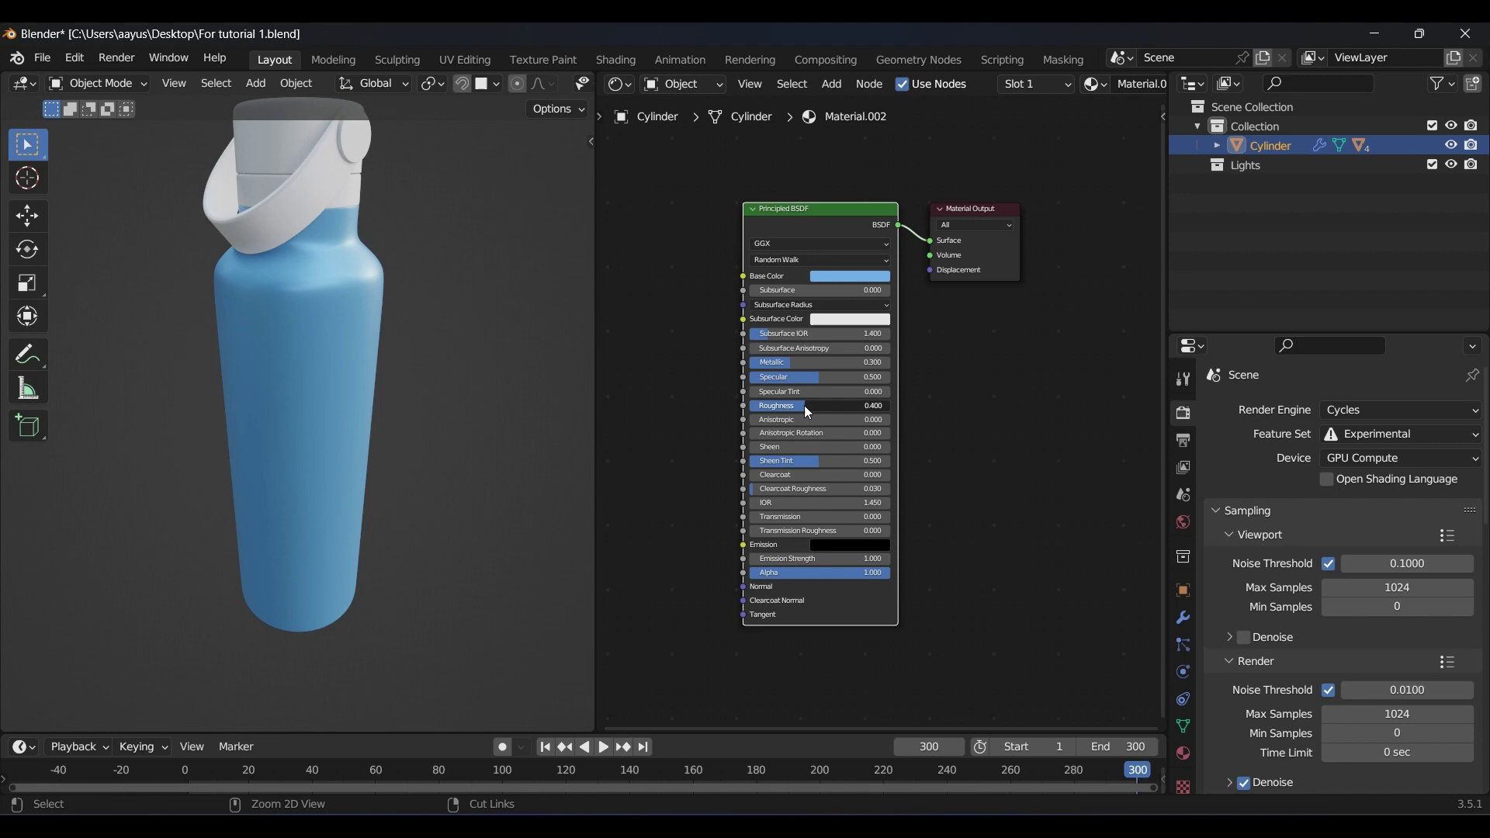
click(424, 350)
scroll(424, 350, up, 3)
middle_drag(424, 351, 435, 343)
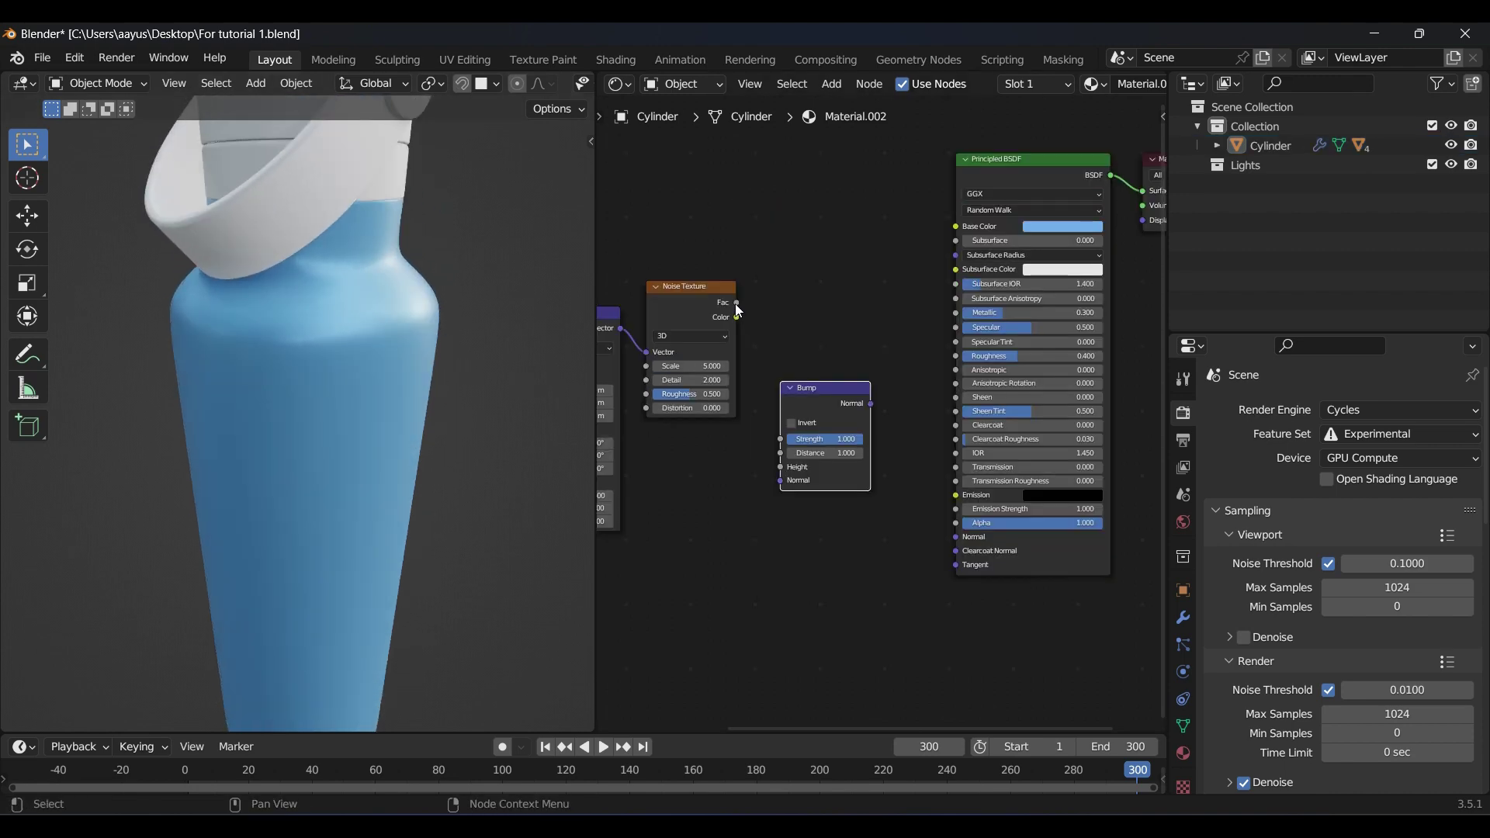
Connect the Noise Texture's Fac to the Bump node's Height, and the Bump's Normal to the Principled BSDF's Normal
drag(737, 303, 780, 467)
drag(871, 404, 956, 538)
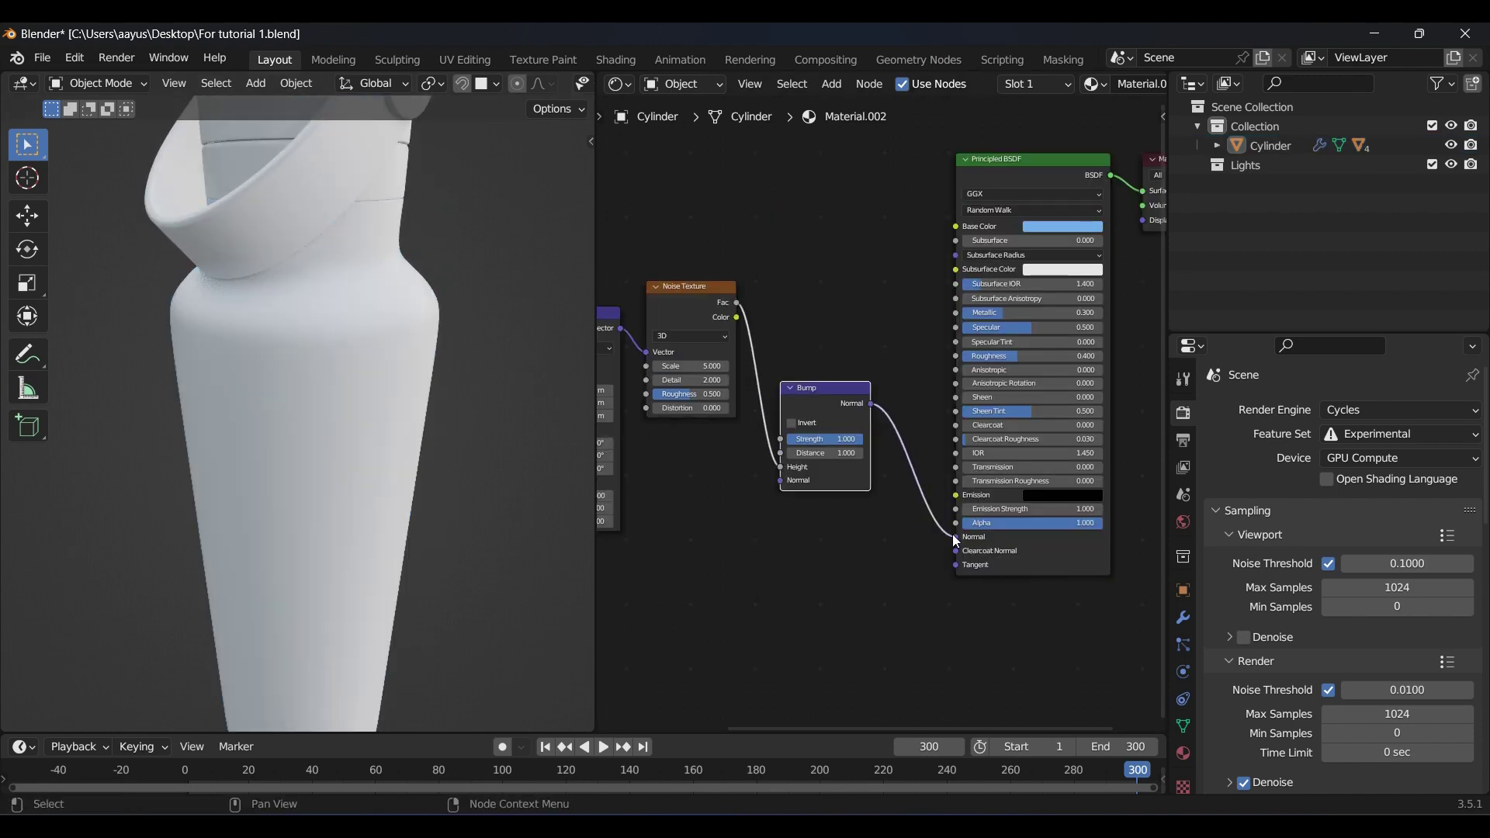
Replace the outliner with a UV Editor and unwrap the bottle body with Smart UV Project
click(1193, 83)
click(538, 148)
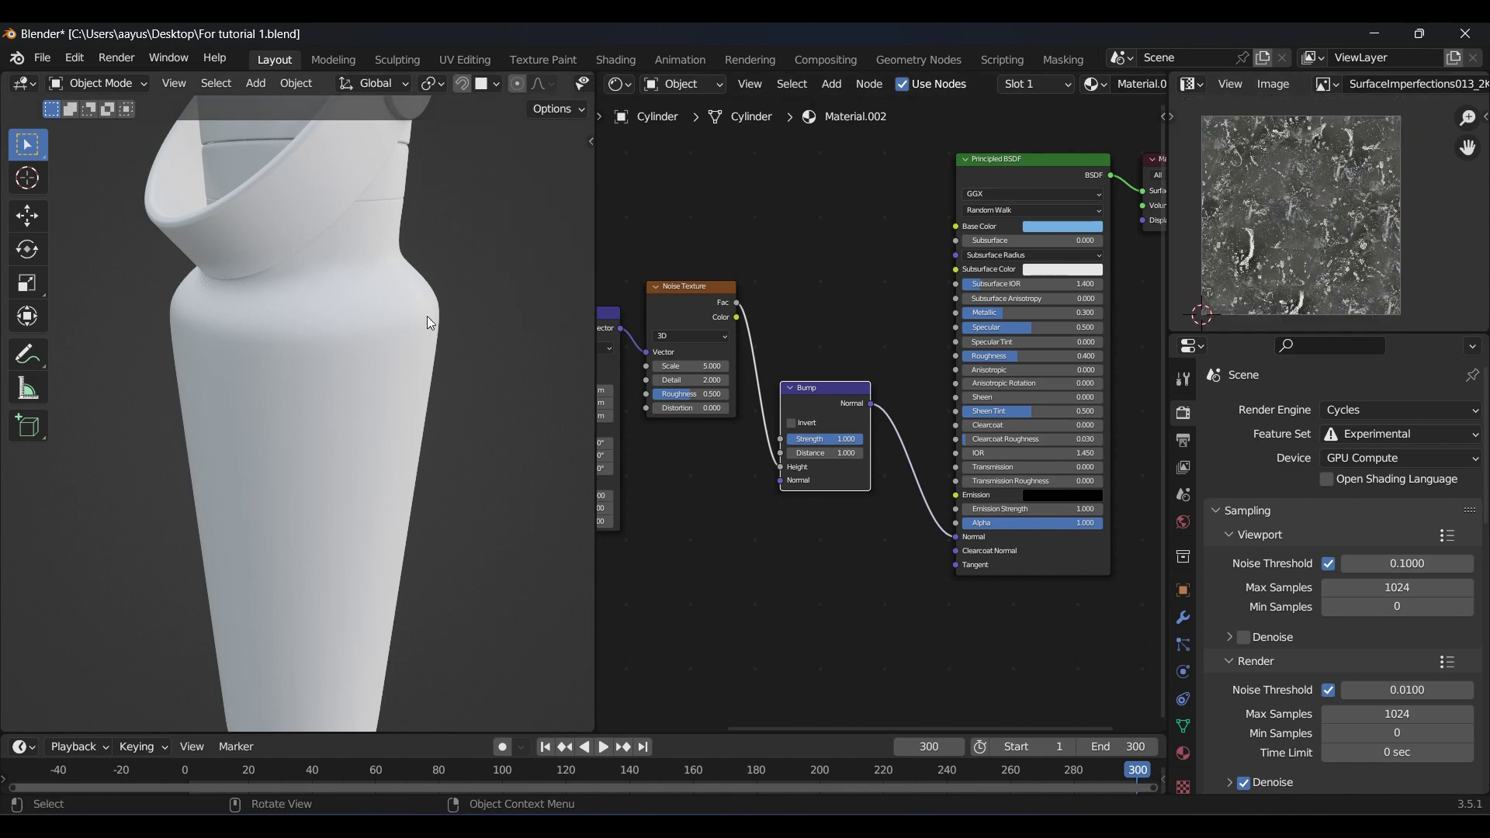
key(Tab)
key(u)
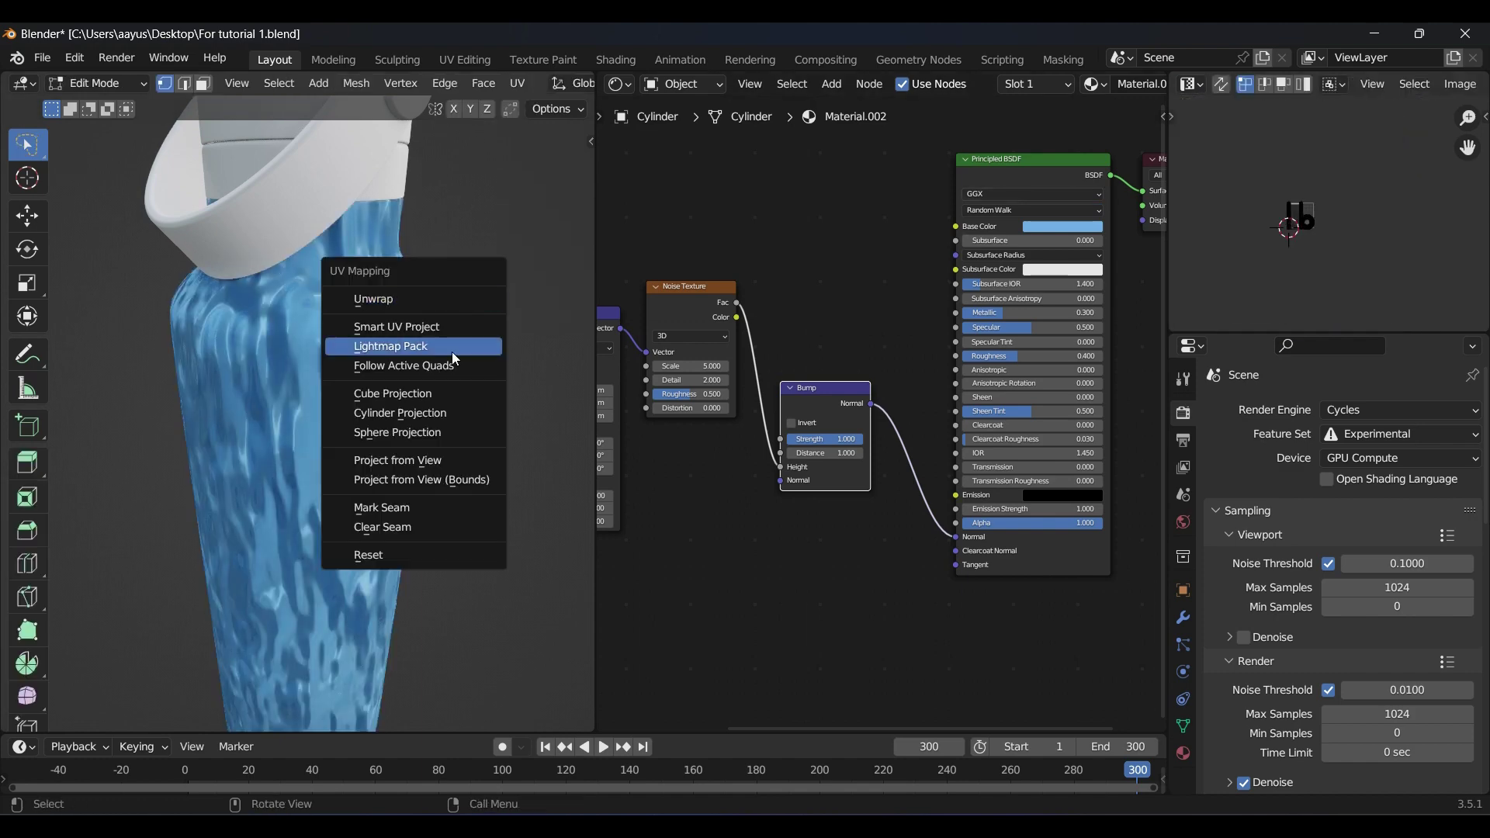
click(397, 327)
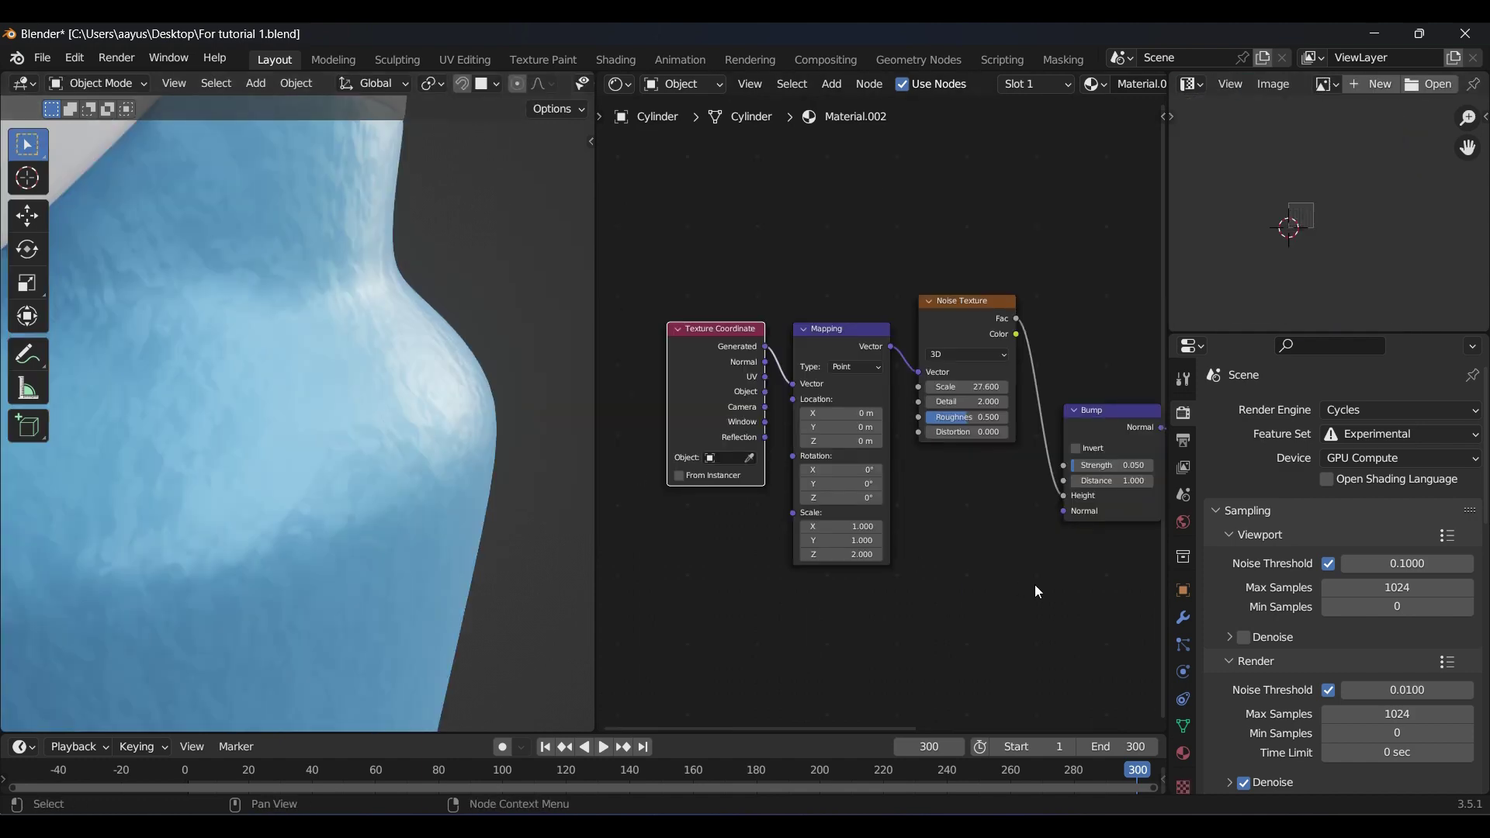
Set the Noise Texture's scale to 100 for a finer surface bump
ctrl+scroll(1036, 585, down, 3)
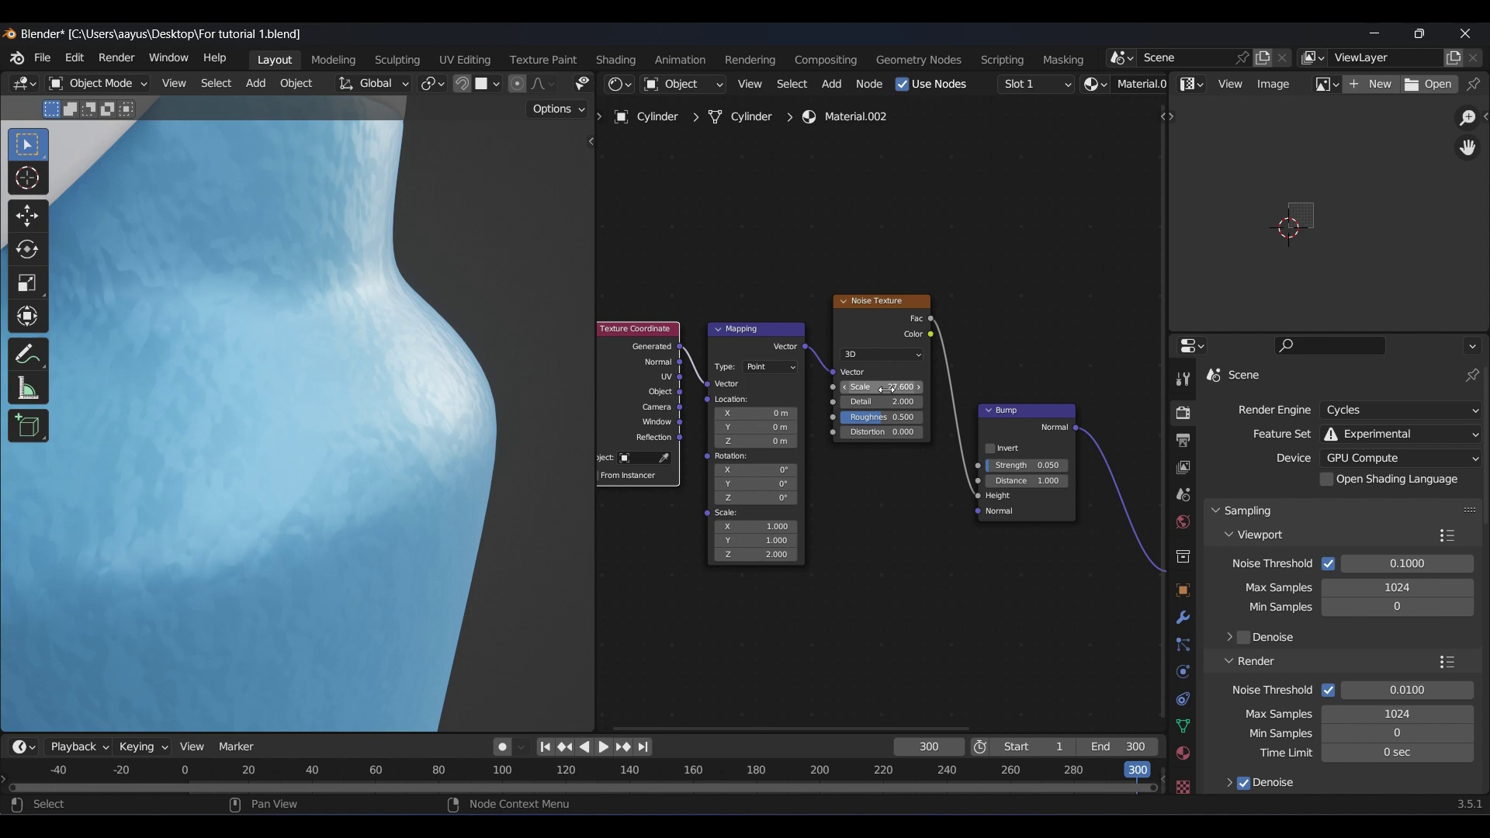
drag(885, 390, 931, 390)
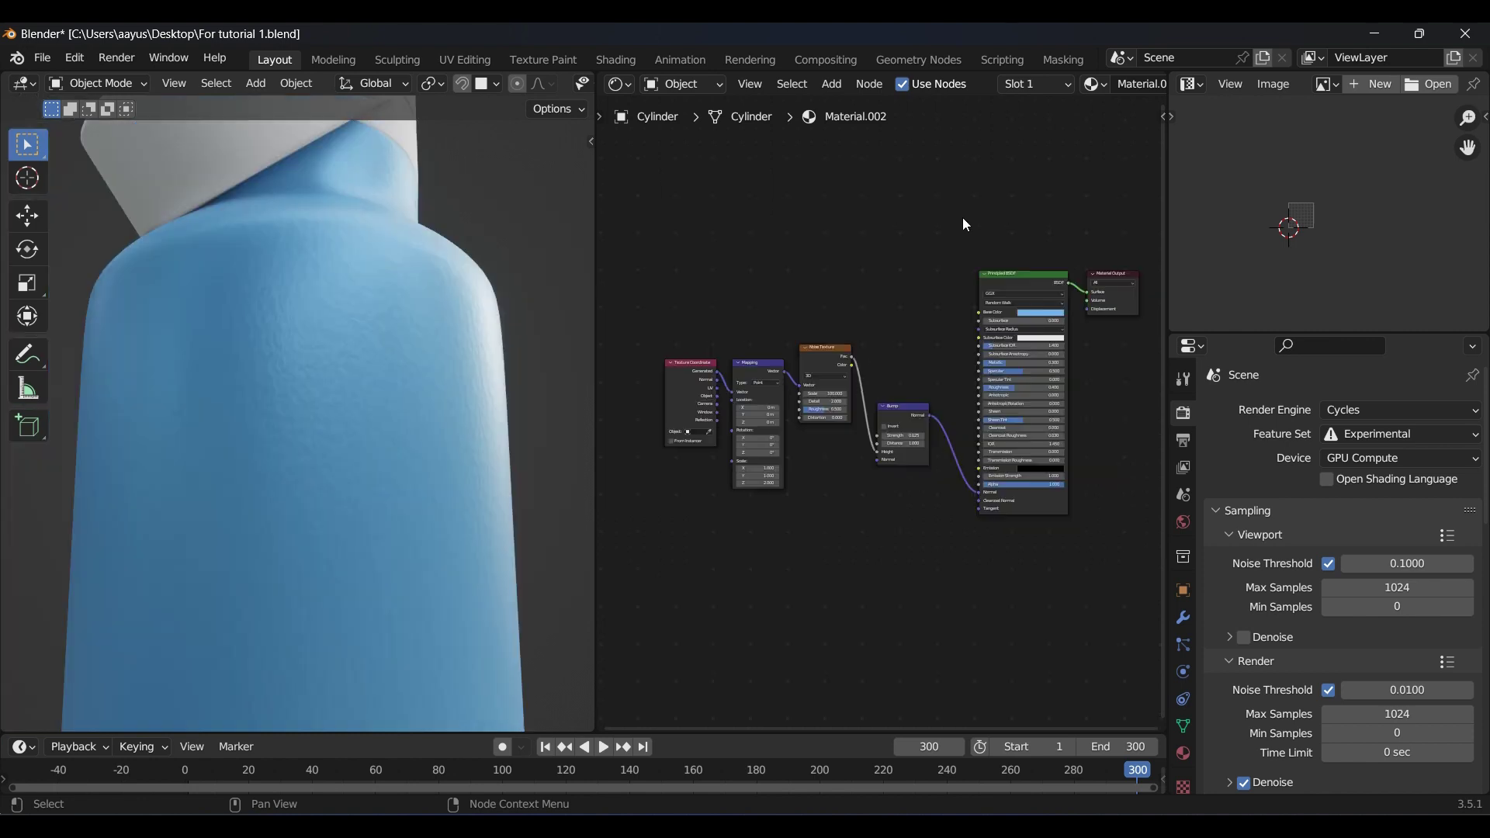
Examine the bump texture on the bottle's body and shoulder from several distances and angles
middle_drag(980, 222, 877, 440)
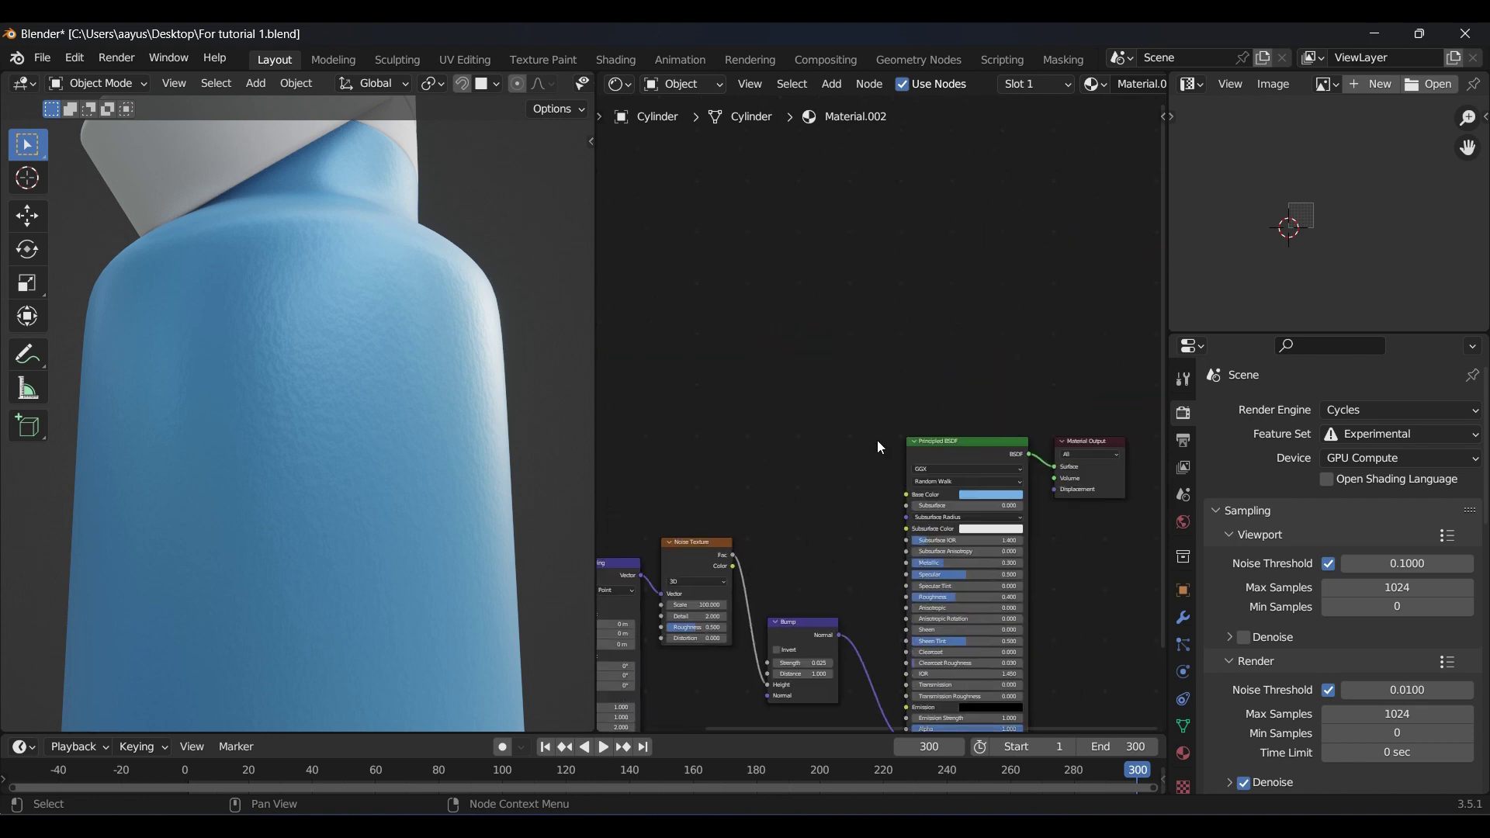
scroll(861, 493, up, 3)
shift+middle_drag(472, 417, 489, 545)
scroll(489, 545, down, 6)
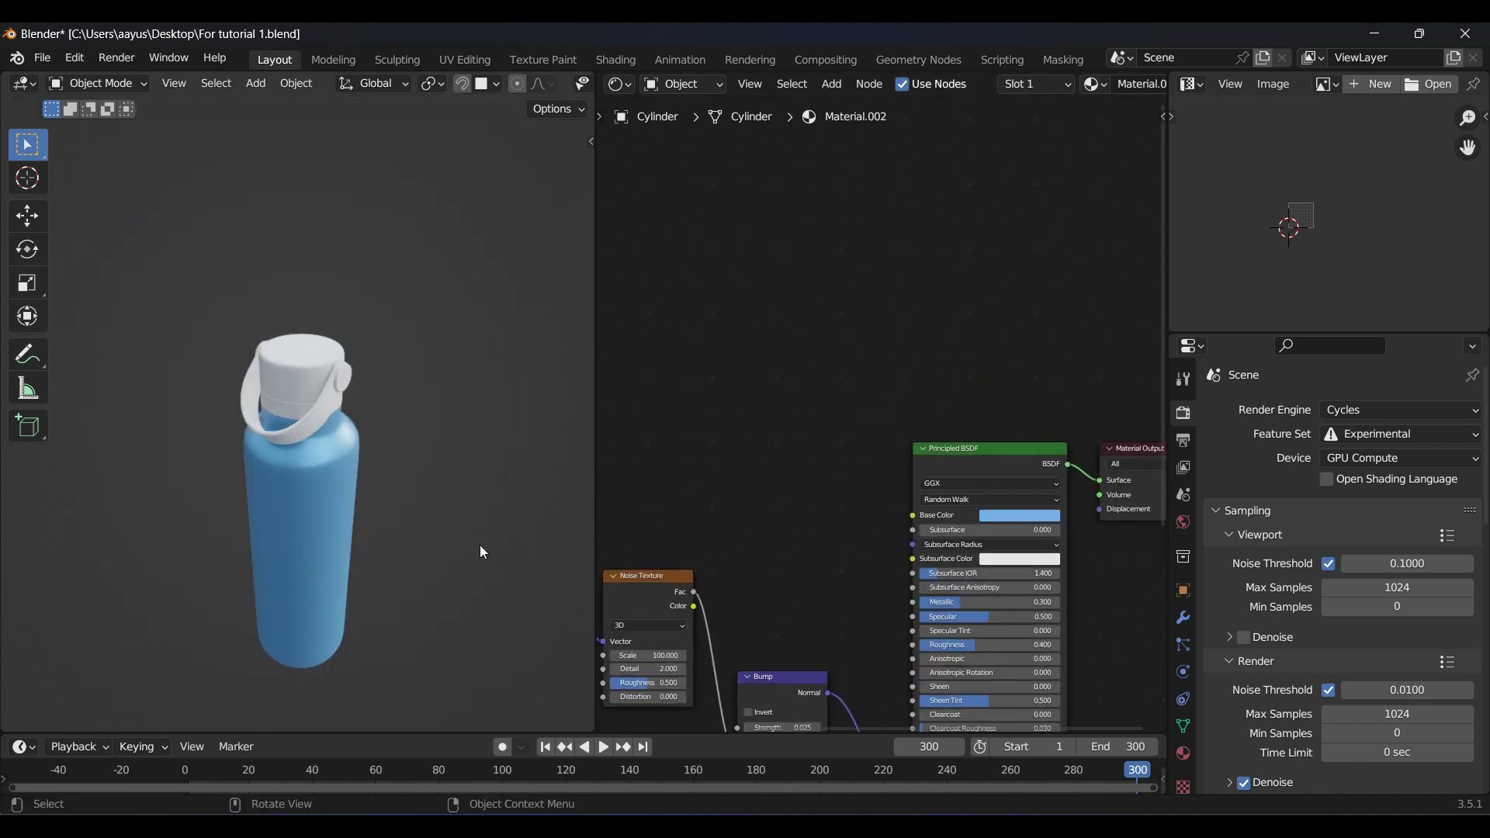
key(KP_Decimal)
scroll(515, 400, up, 8)
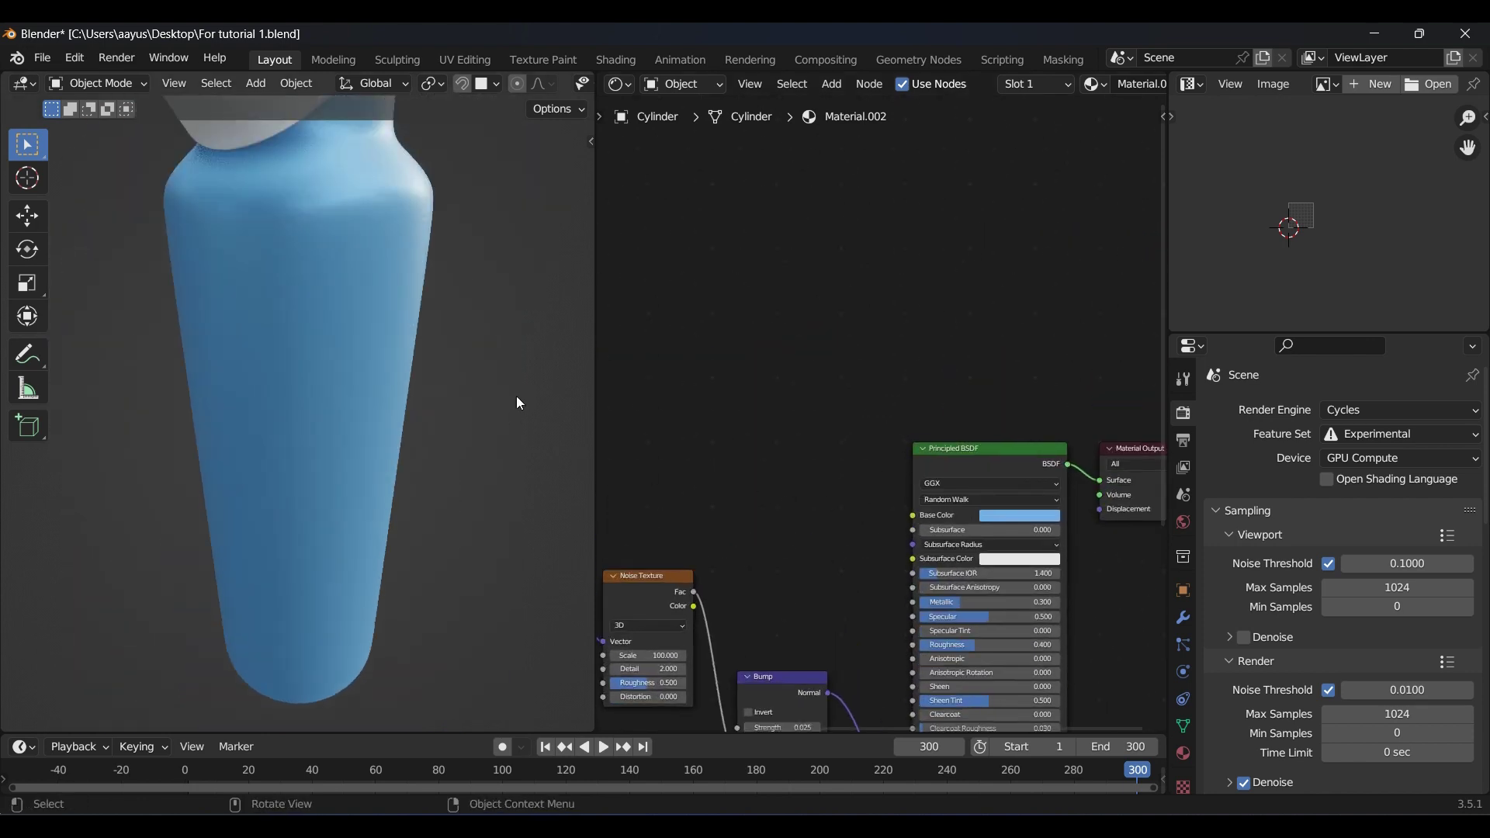
shift+middle_drag(450, 333, 450, 437)
middle_drag(389, 294, 630, 417)
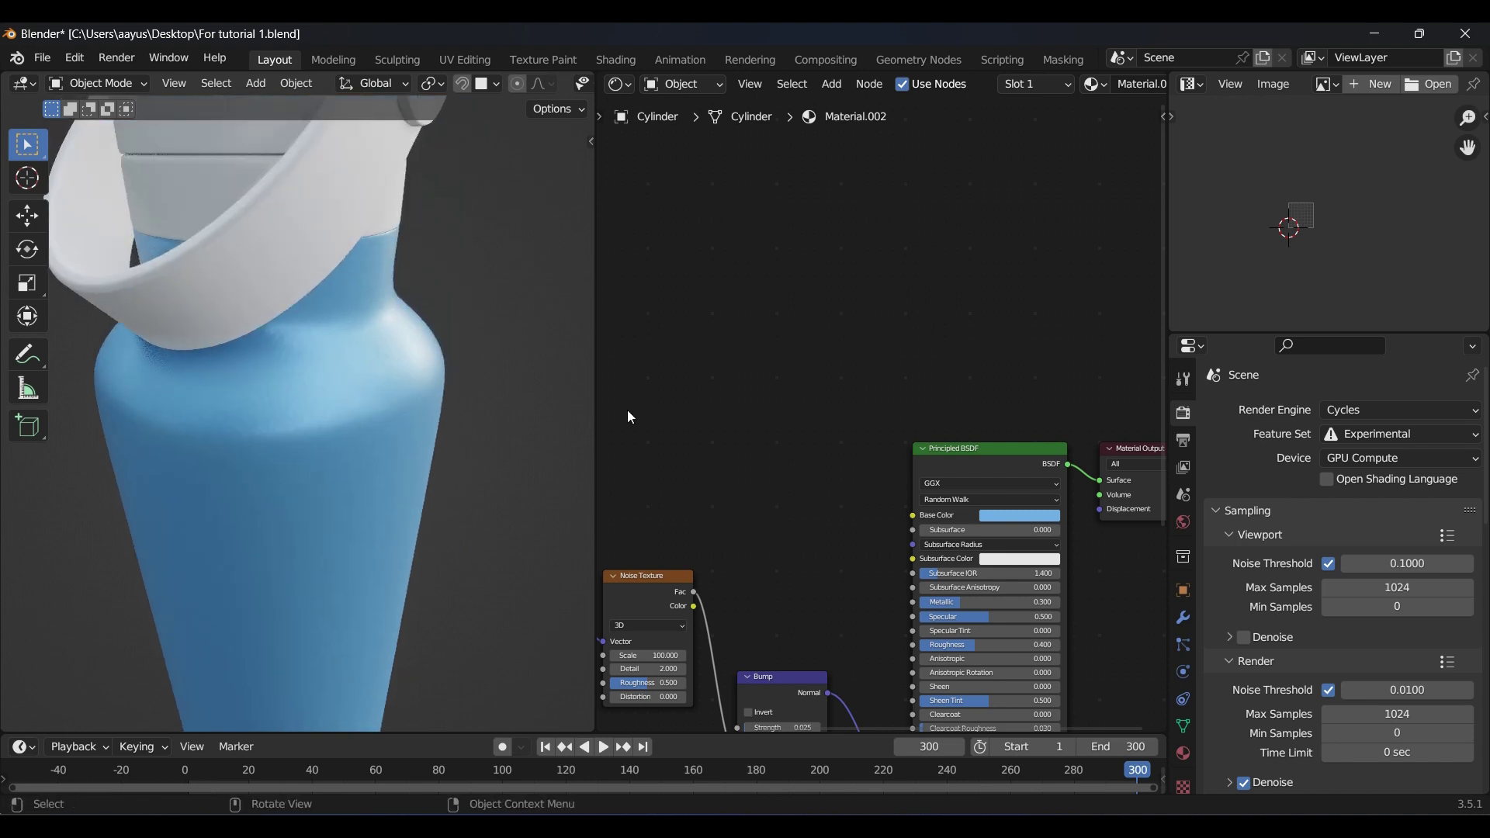
Add an Ambient Occlusion node above the Noise Texture in the bottle body's material
key(shift+a)
text(AO)
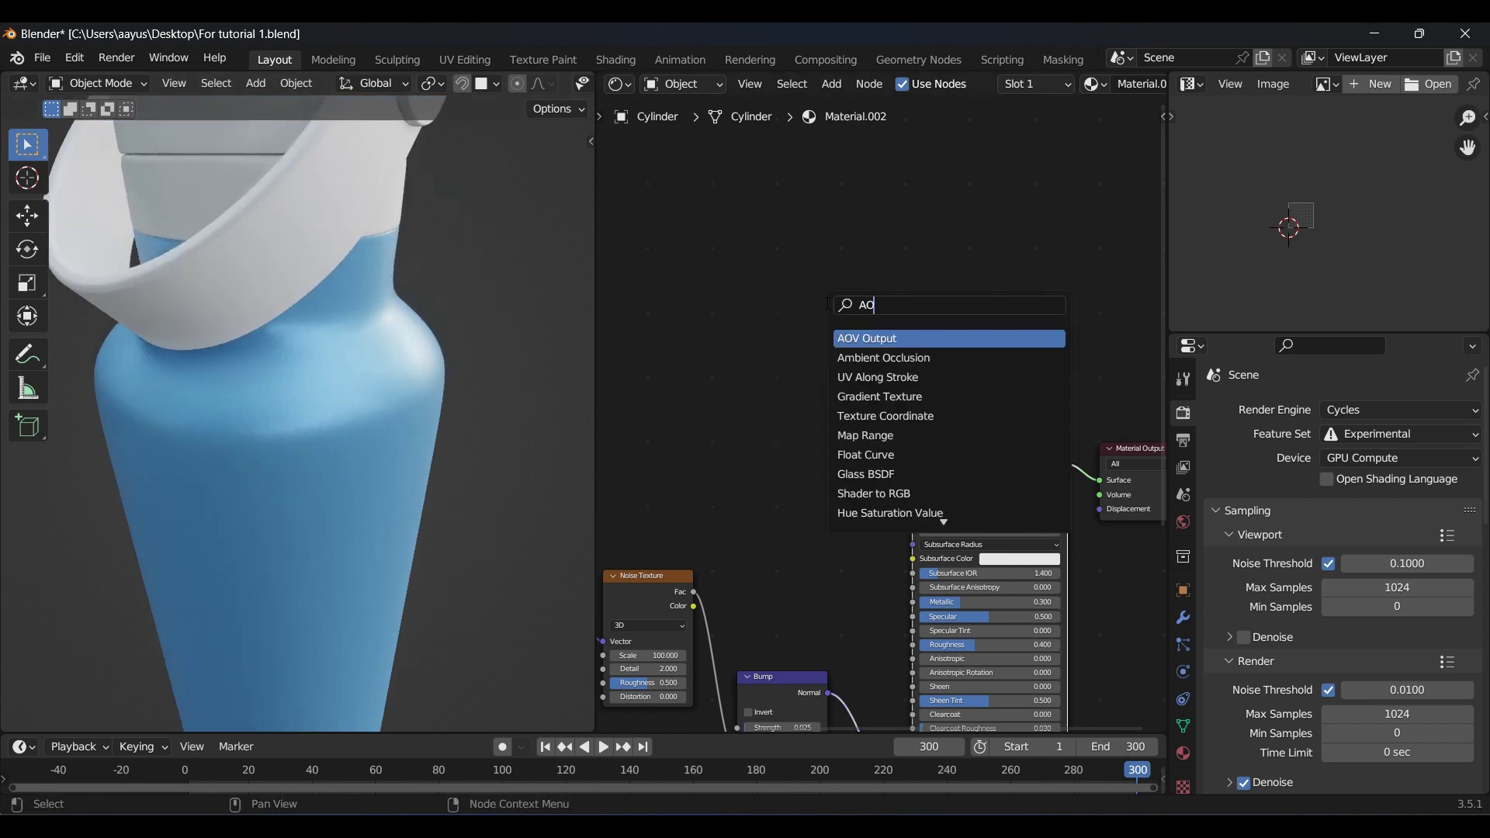
key(Down)
key(Return)
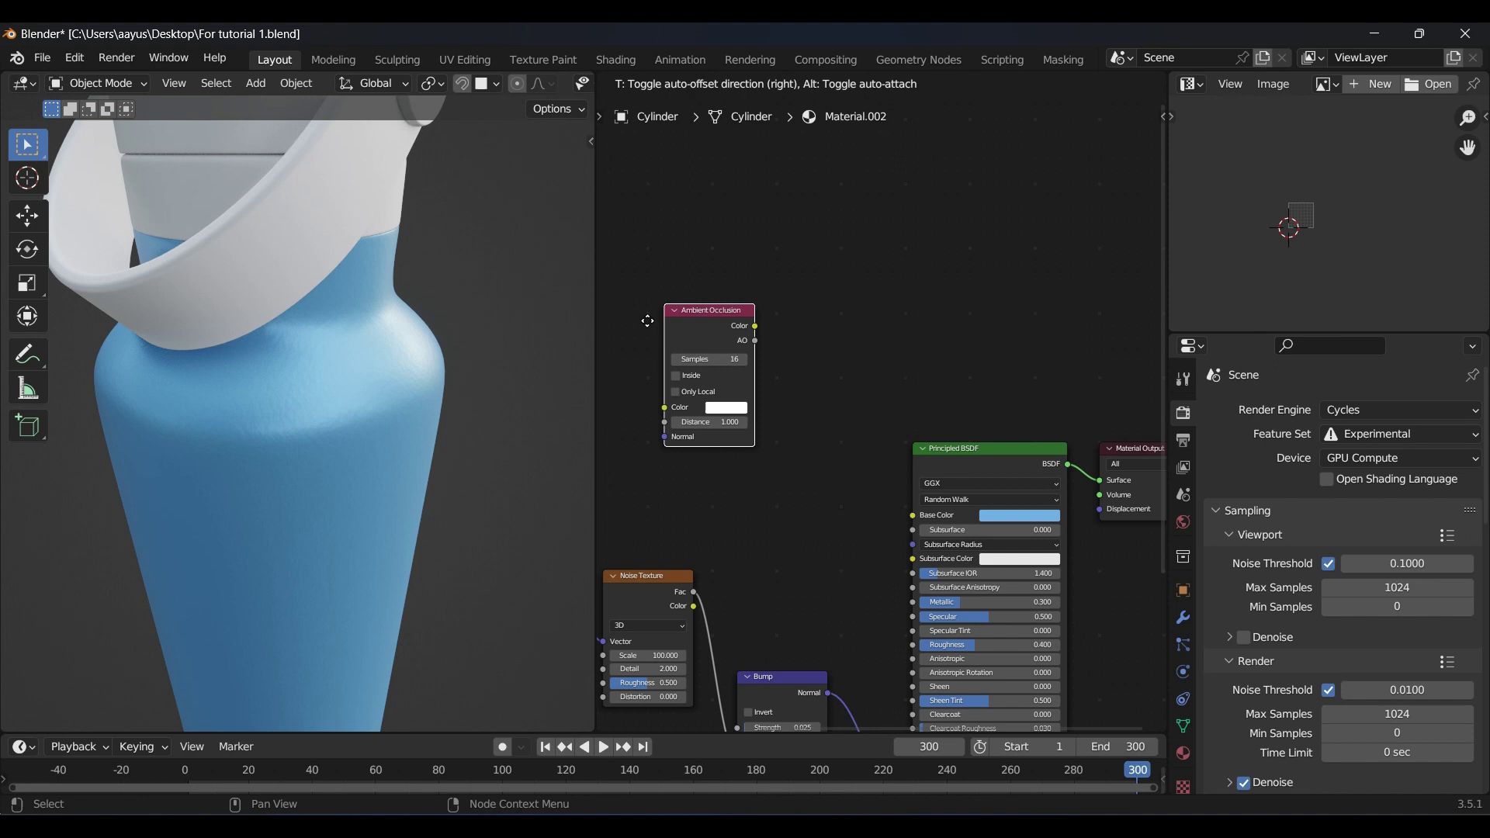
click(698, 333)
Add a ColorRamp node beside the Ambient Occlusion node
key(shift+a)
text(COLO)
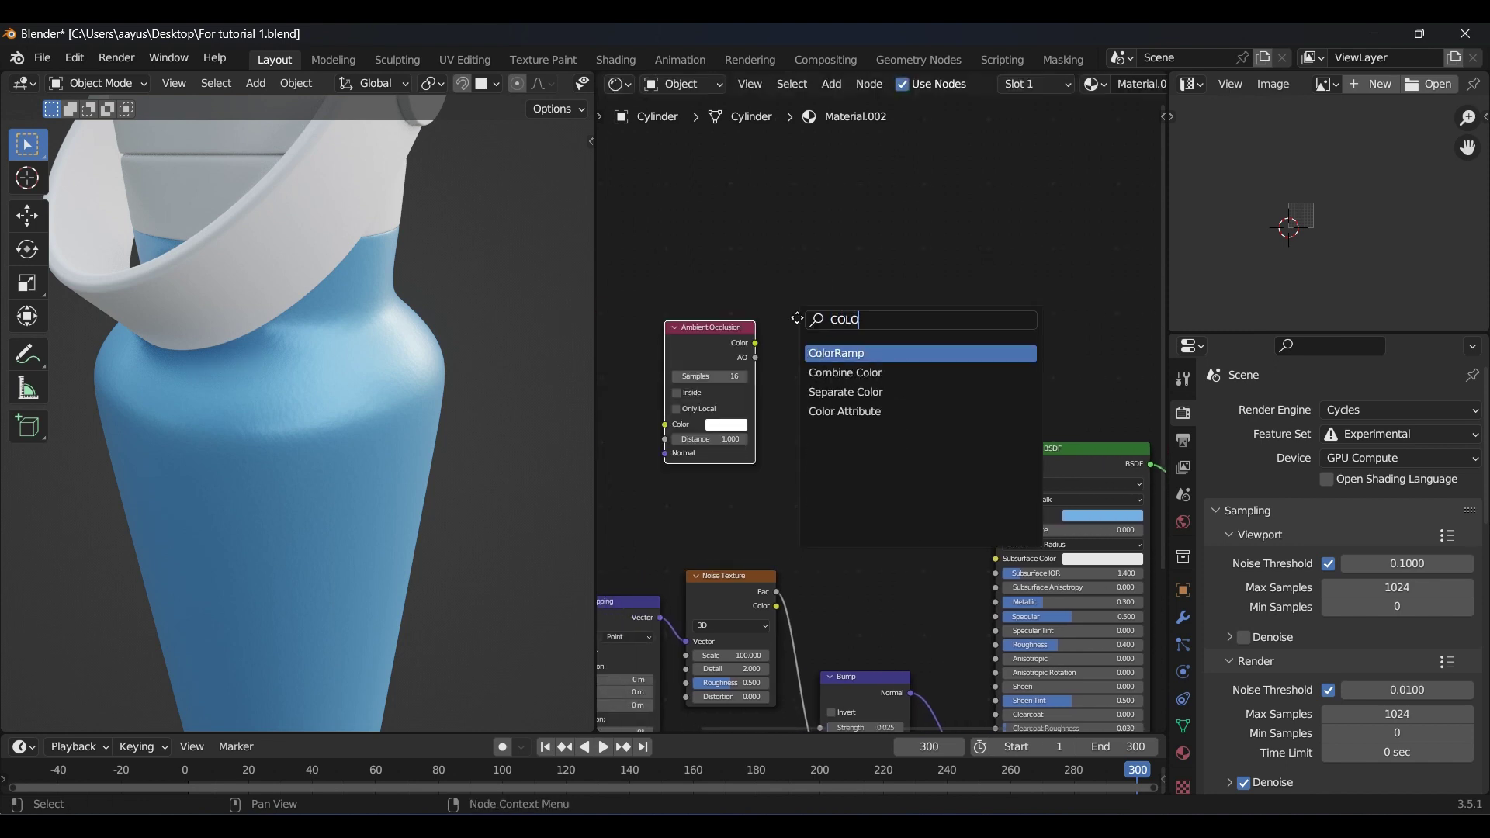
key(Return)
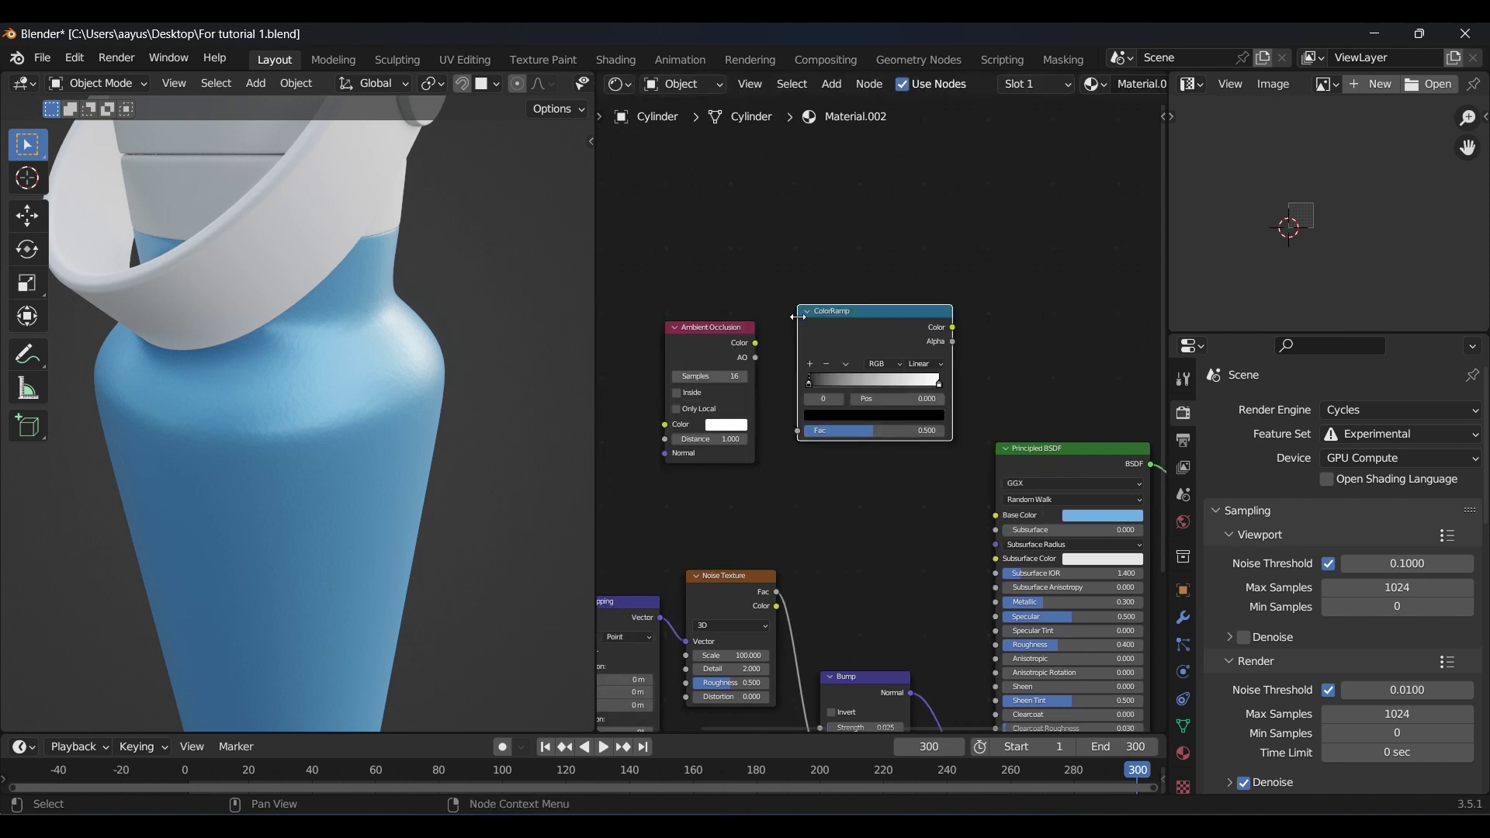
click(797, 307)
key(shift+a)
text(mix)
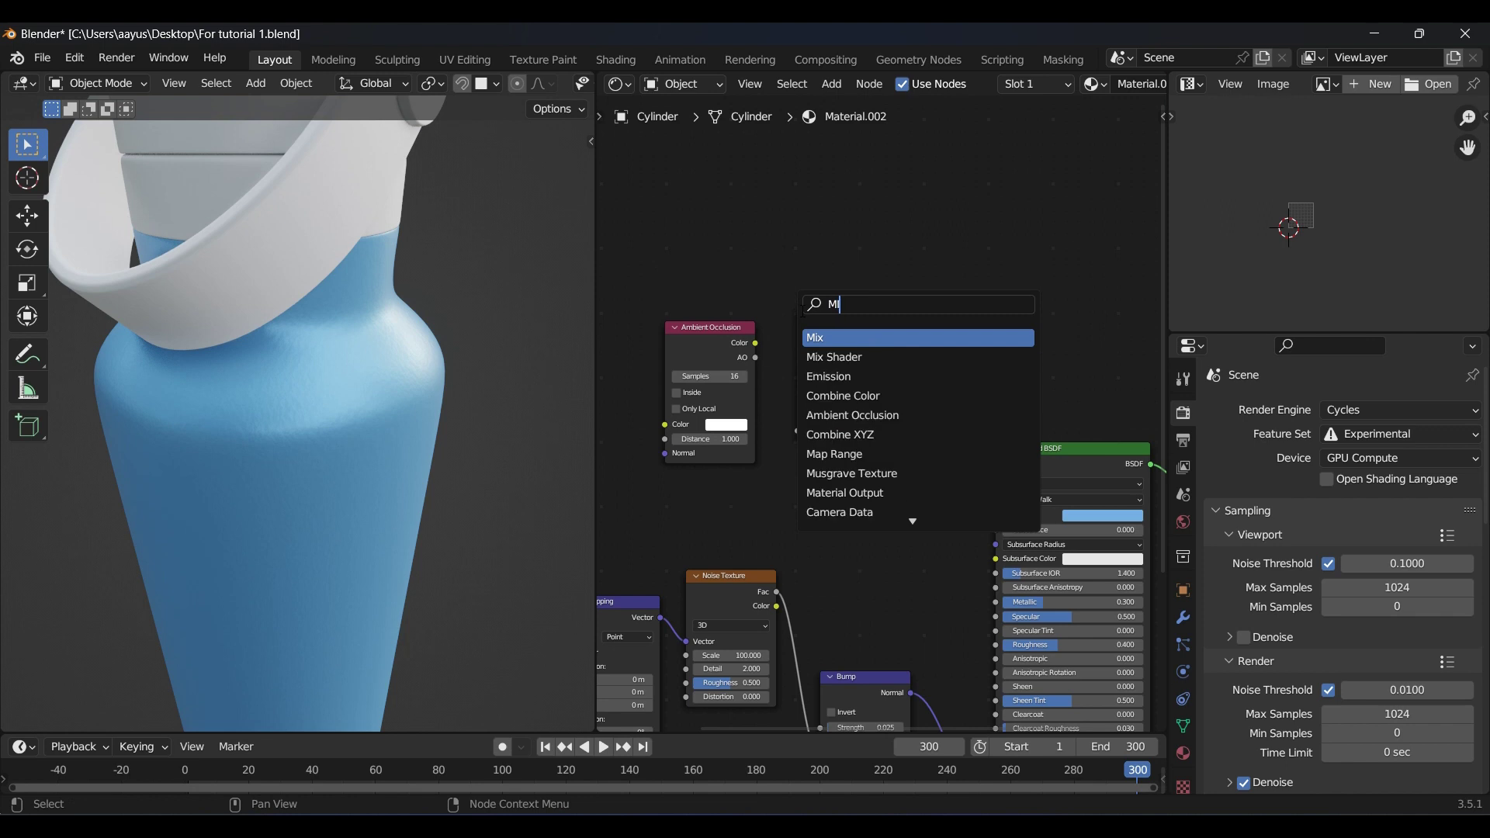
key(Return)
click(958, 268)
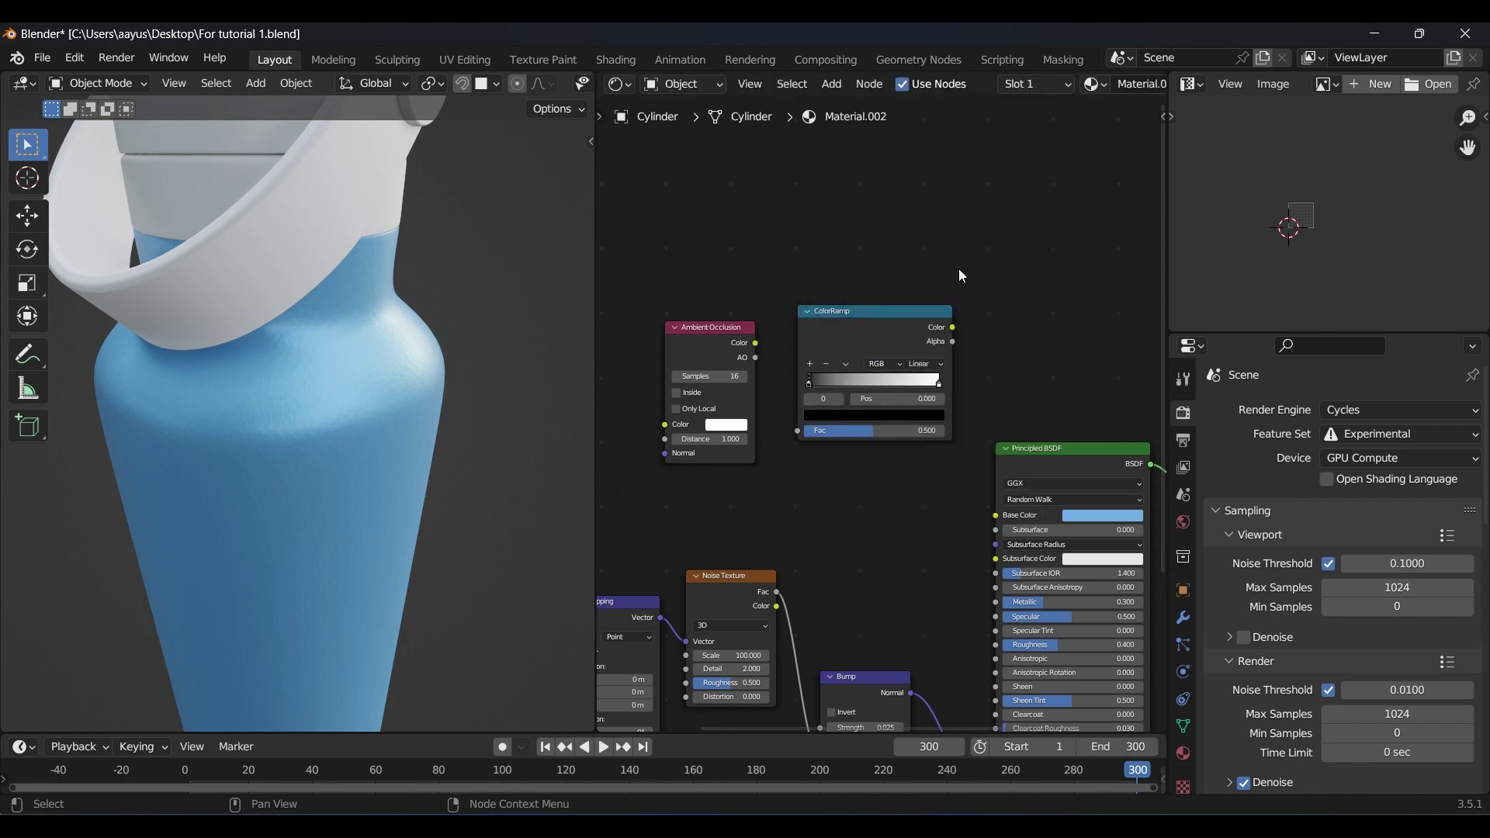
Add a Mix Color node after the ColorRamp
key(shift+a)
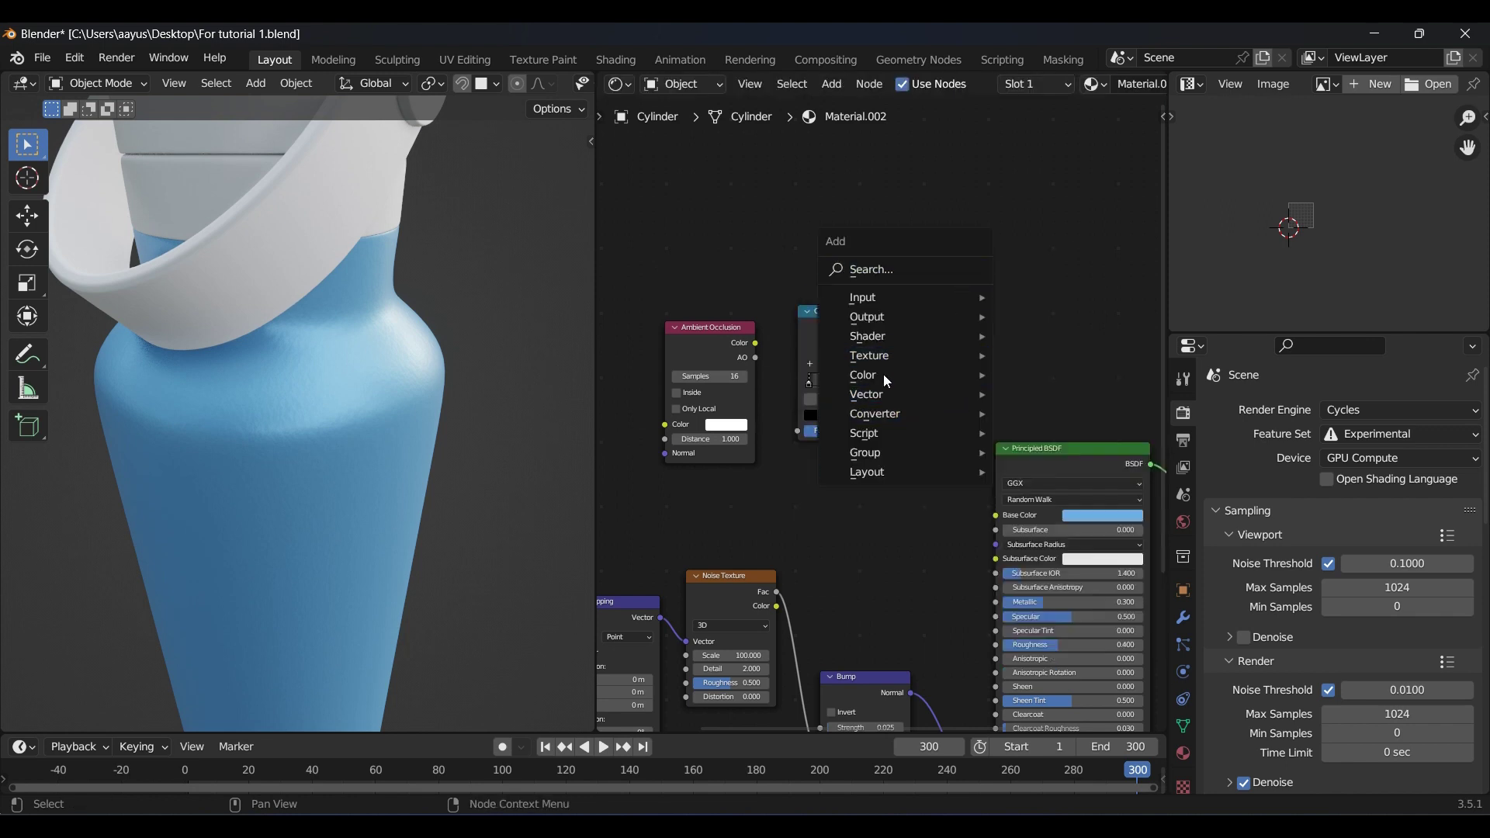
mouse_move(884, 375)
click(1068, 474)
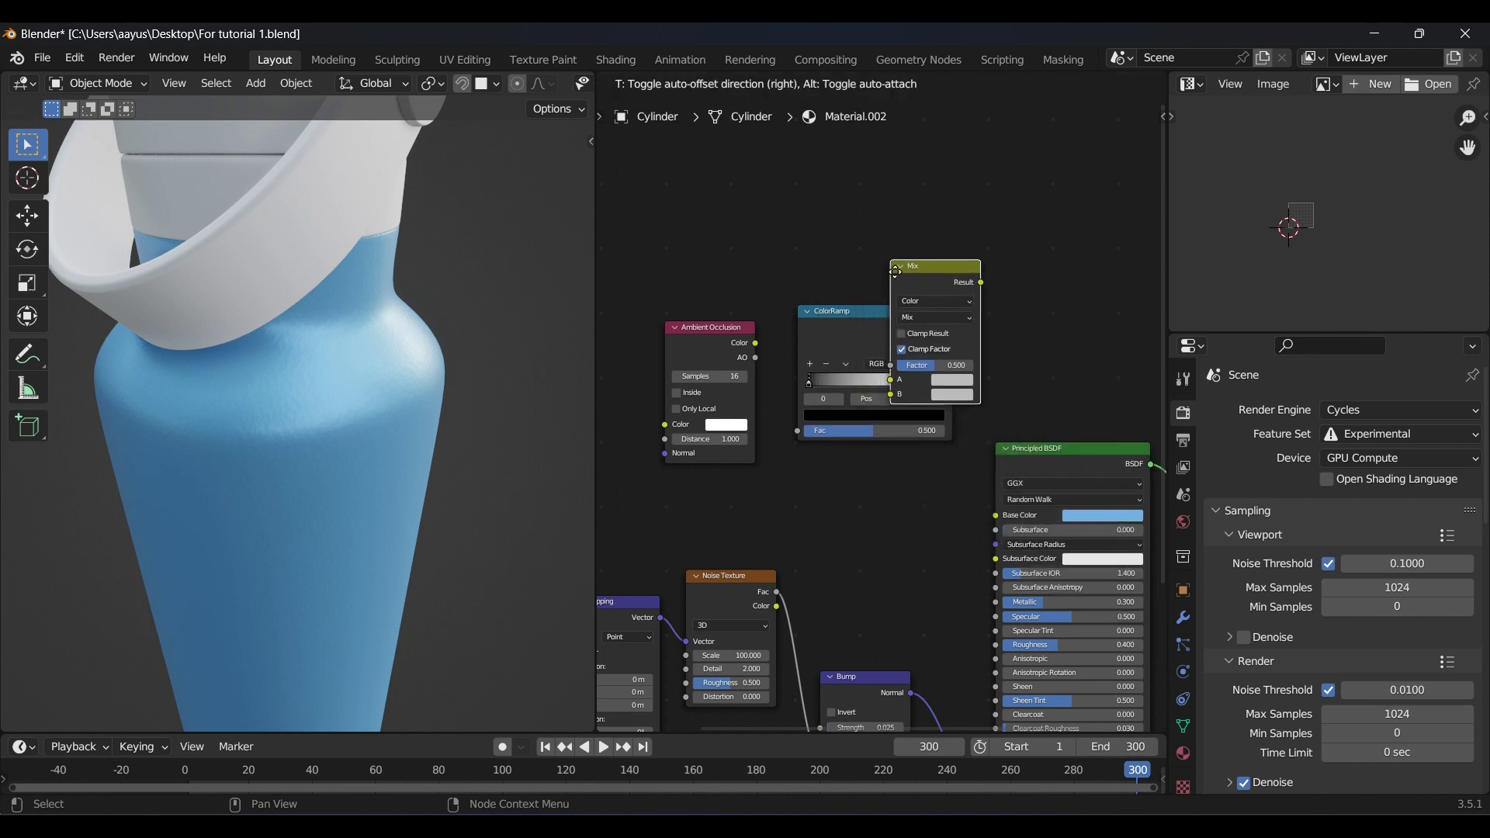
click(906, 288)
Connect the Ambient Occlusion's AO to the ColorRamp's Fac, and the ColorRamp's Color to the Mix node's A input
drag(872, 324, 776, 313)
drag(683, 362, 813, 418)
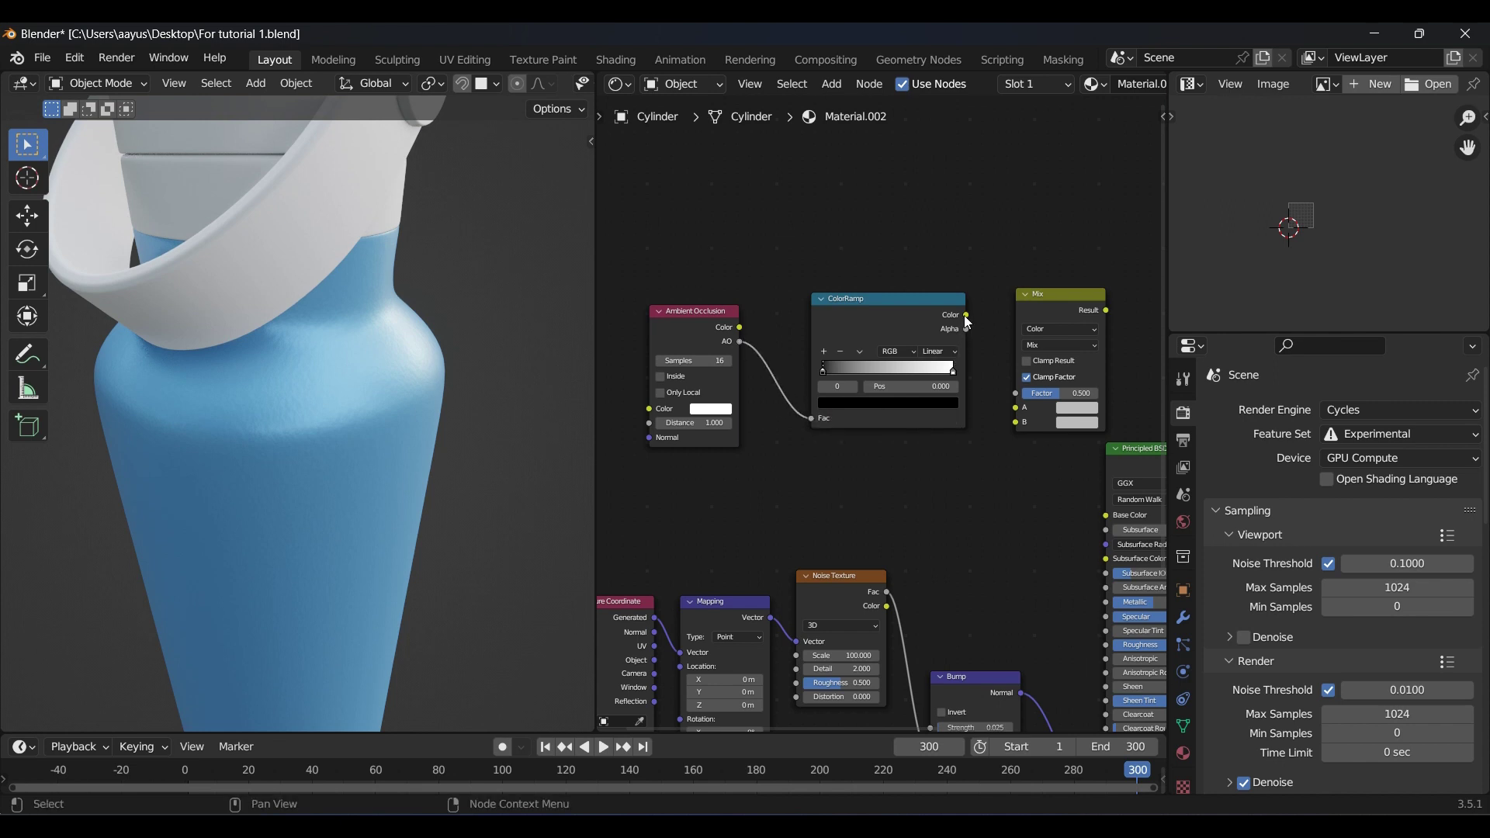
drag(966, 314, 1019, 409)
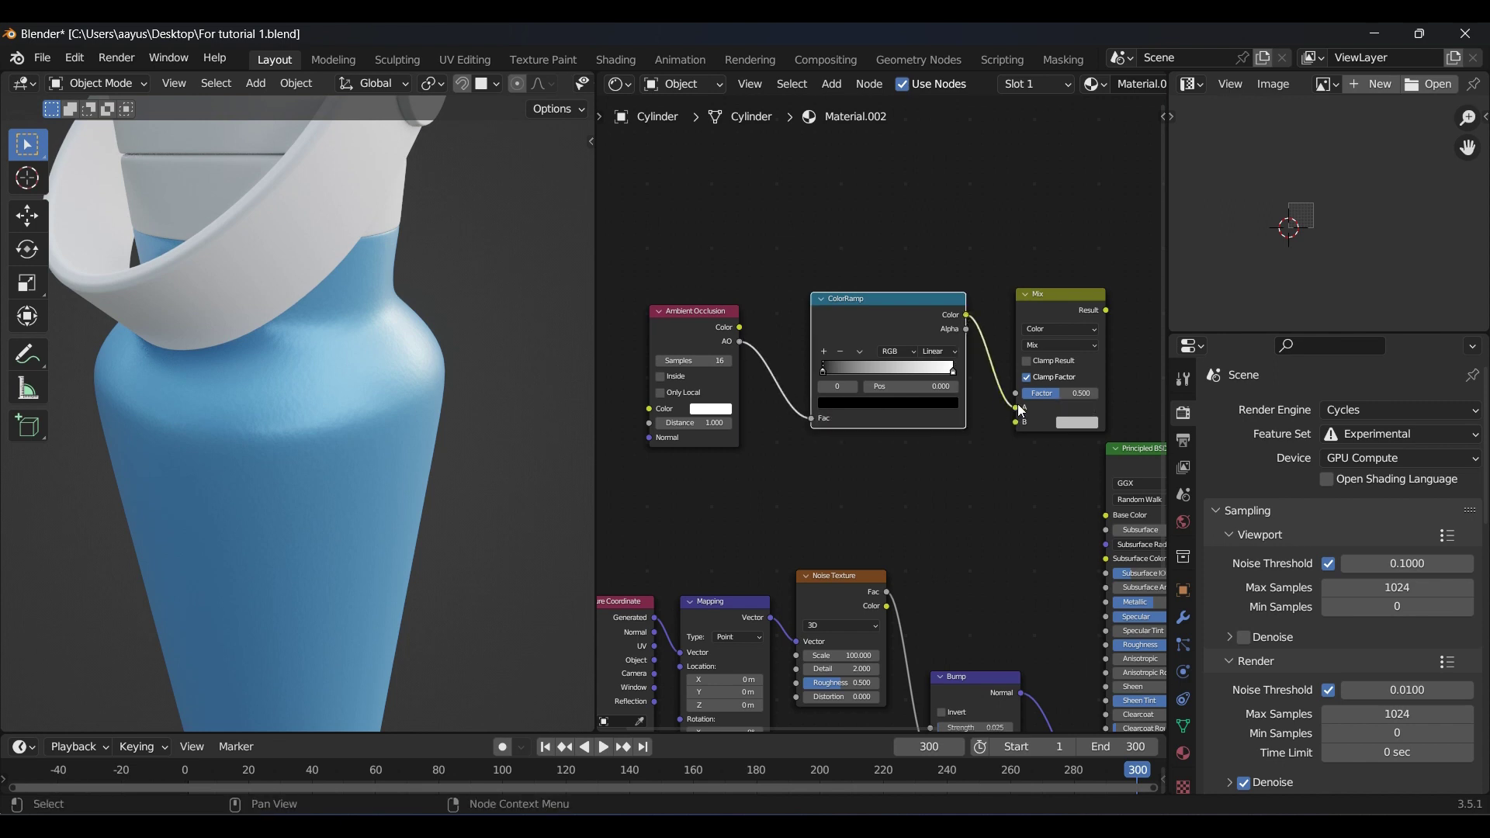
Set the Mix node's B colour to the same light blue hex value as the Principled BSDF's Base Color
click(1078, 424)
click(1083, 364)
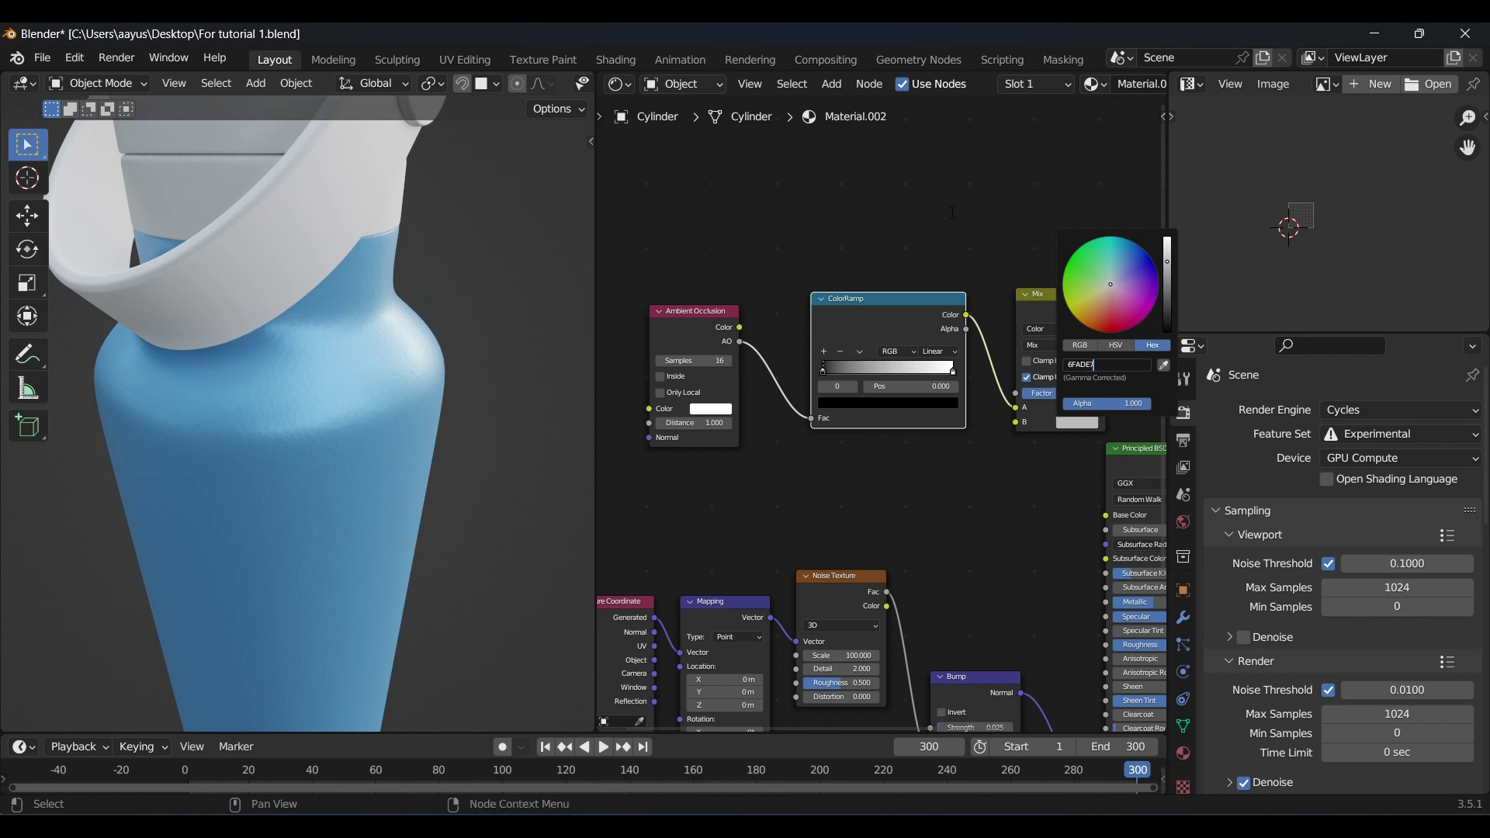
key(Return)
middle_drag(1043, 262, 1006, 277)
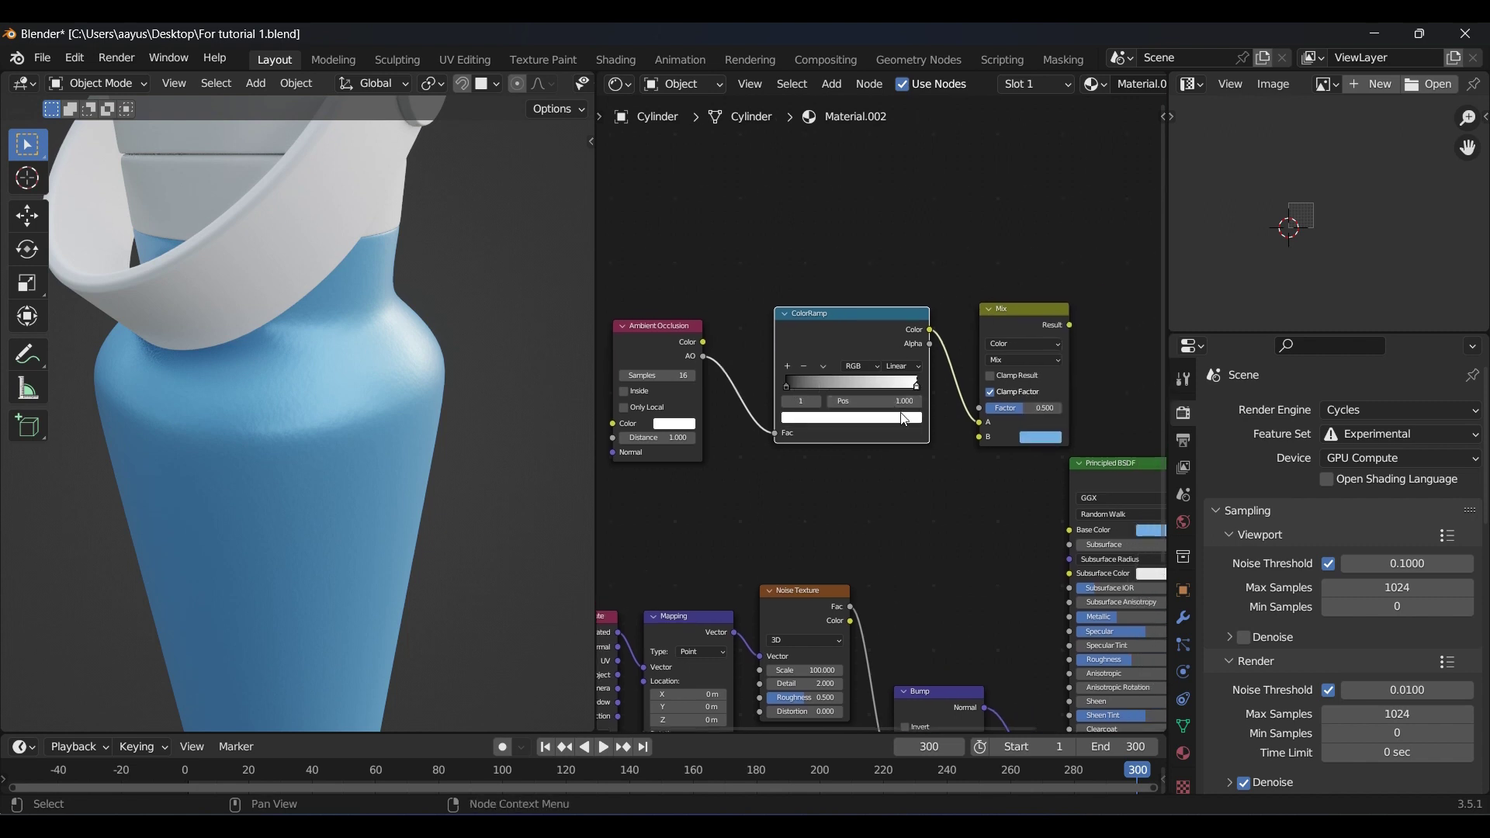
Shift the Mix node closer to the ColorRamp and connect its Result to the Principled BSDF's Base Color
middle_drag(330, 341, 255, 300)
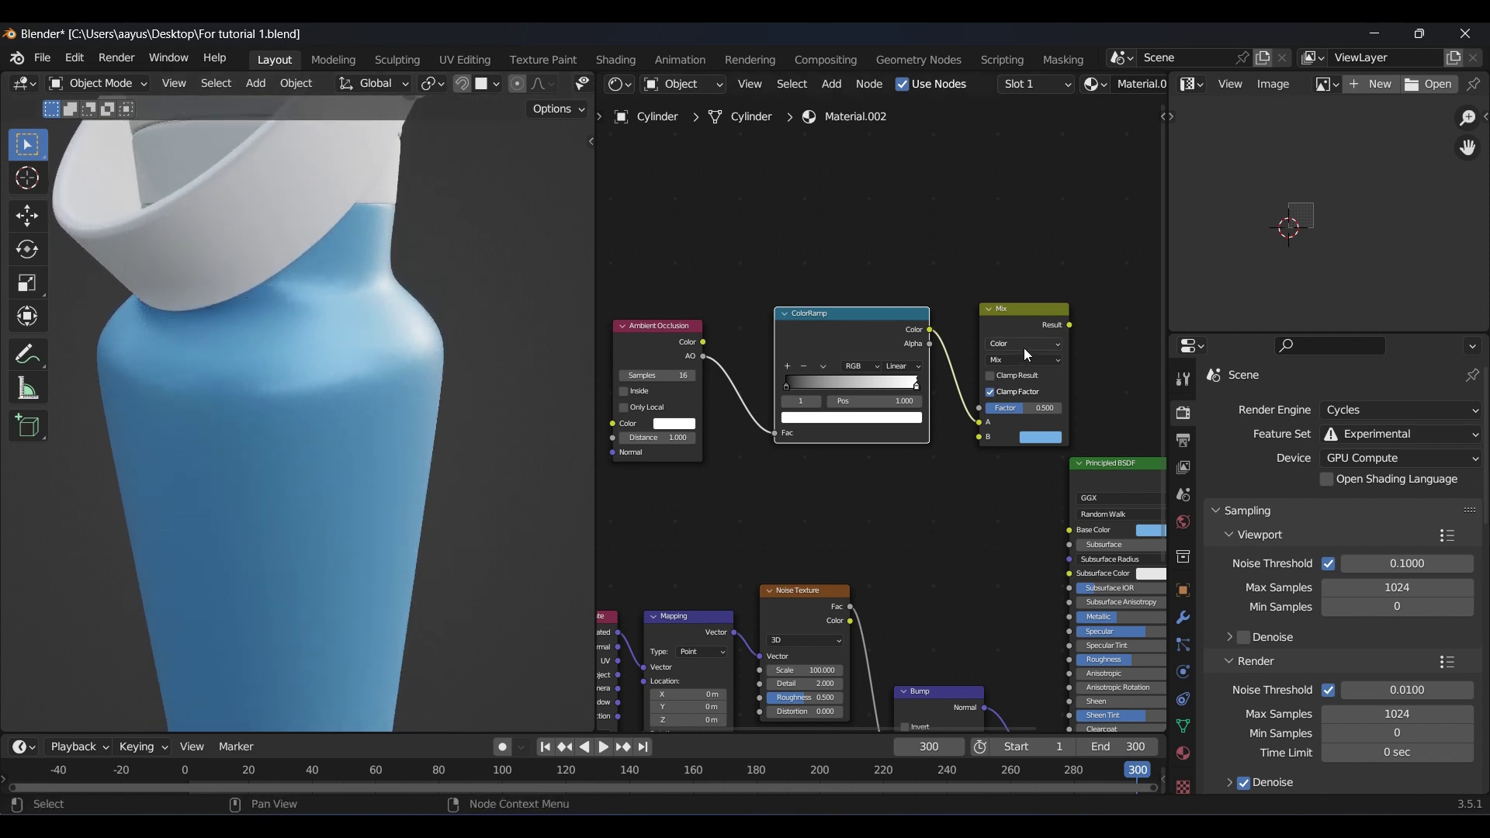
drag(1022, 332, 1000, 334)
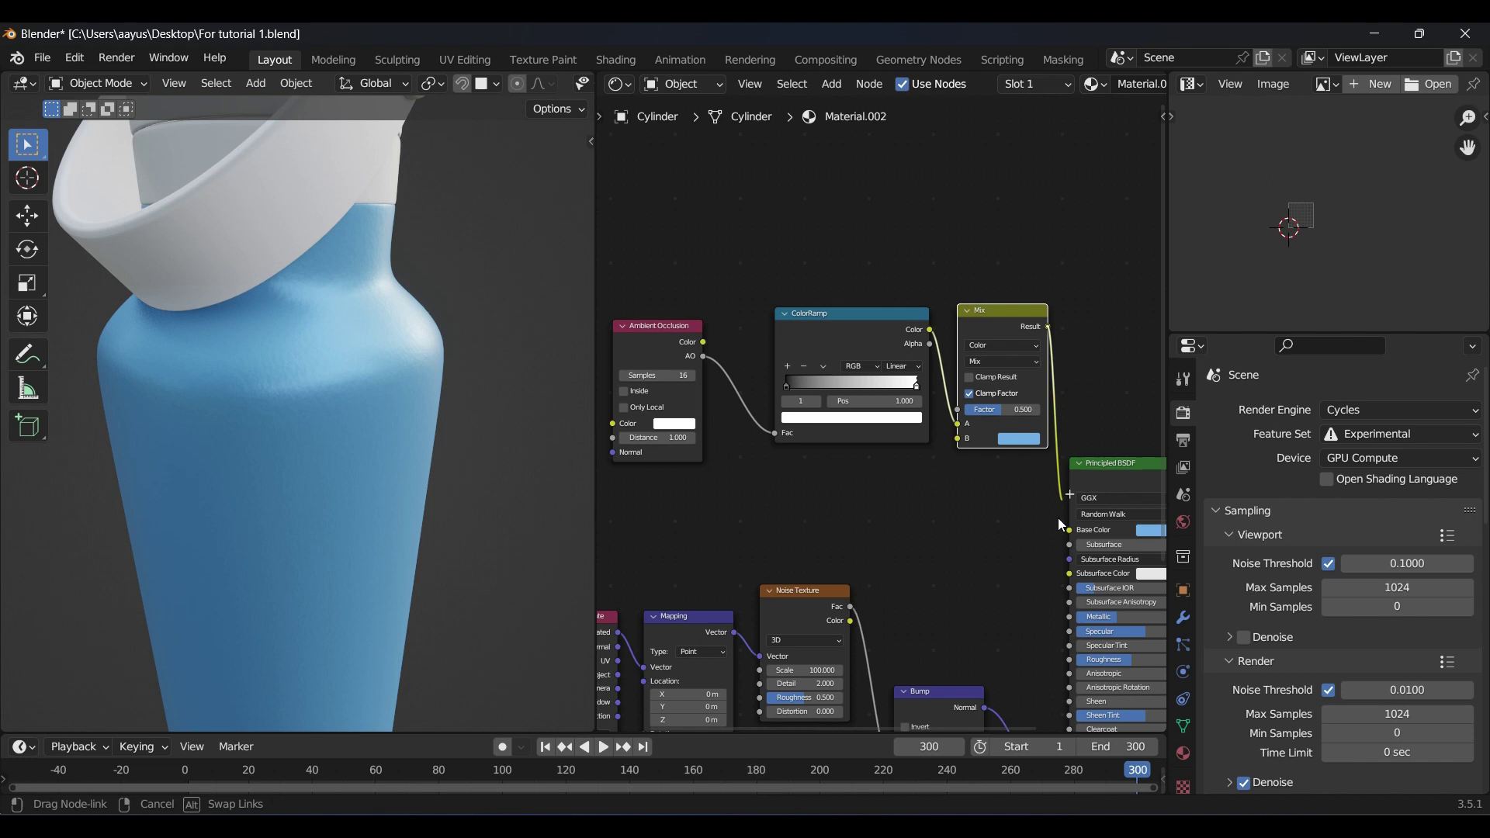
drag(1073, 541, 1071, 533)
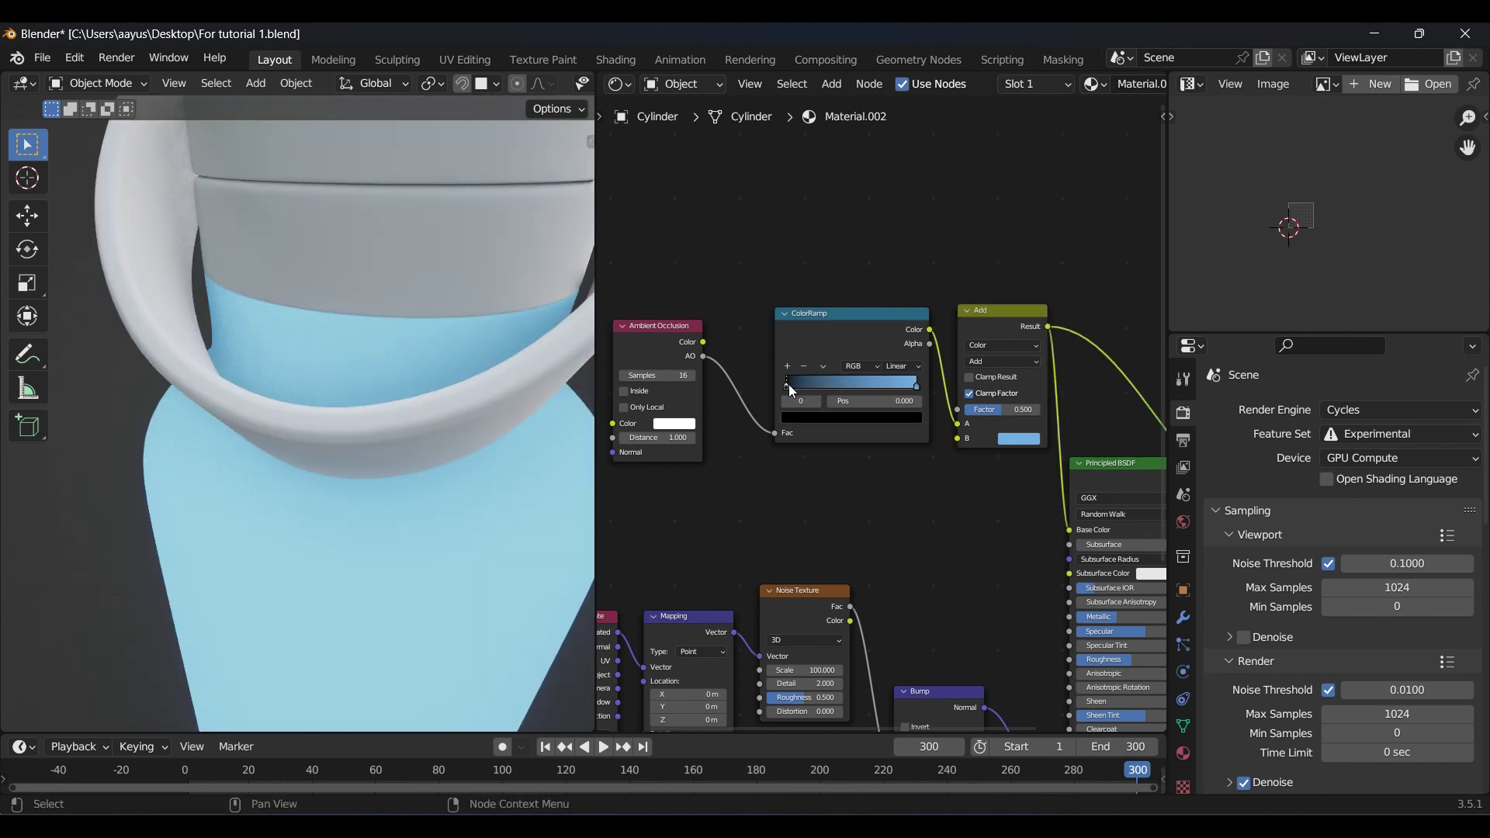
Move the occlusion ColorRamp's black stop to about 0.53 and check the shading where the handle meets the body
drag(789, 385, 865, 389)
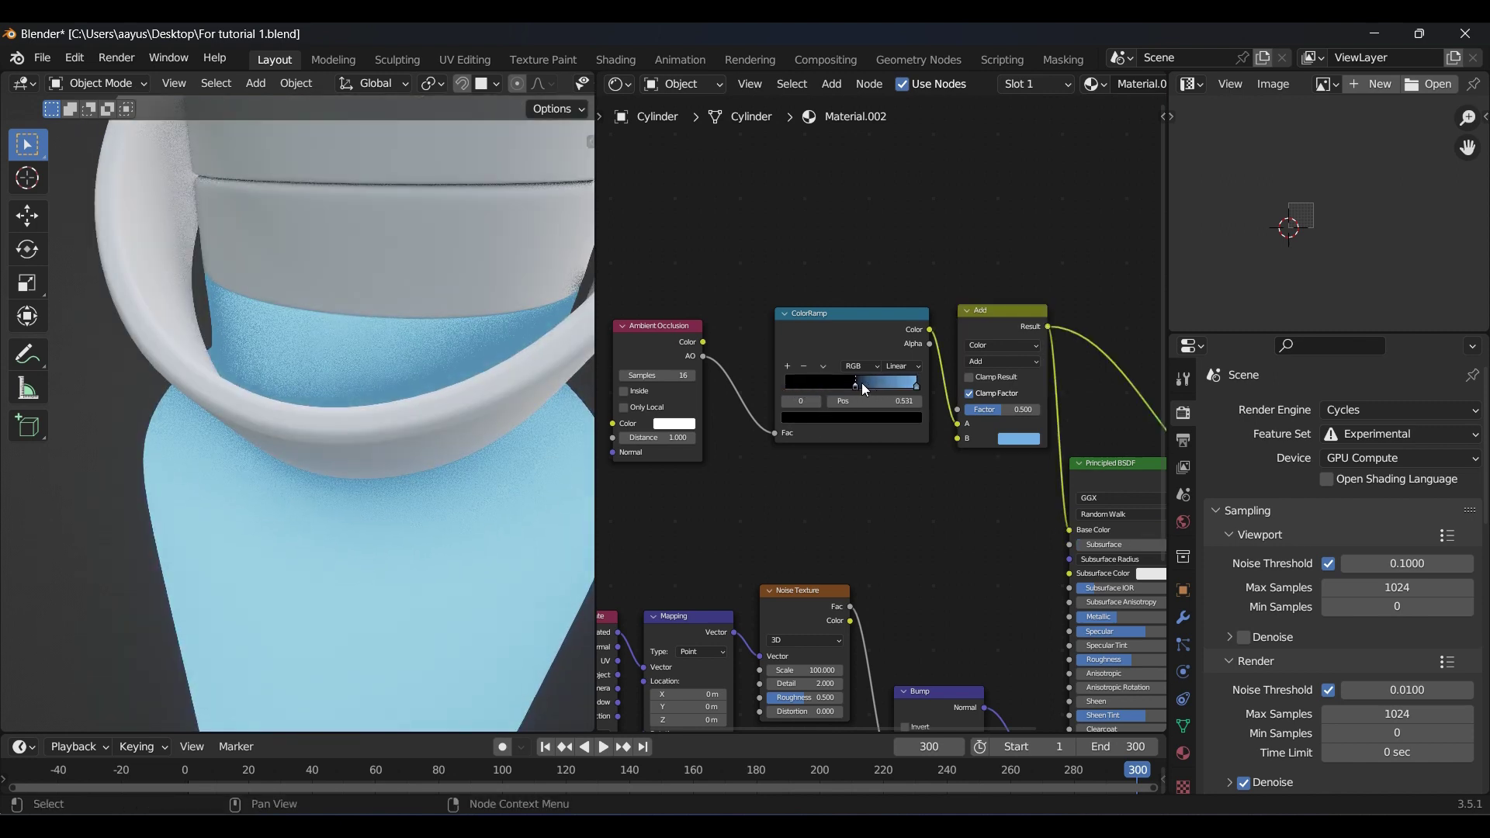
scroll(399, 466, down, 5)
middle_drag(399, 466, 370, 427)
scroll(436, 444, up, 5)
shift+middle_drag(412, 318, 368, 436)
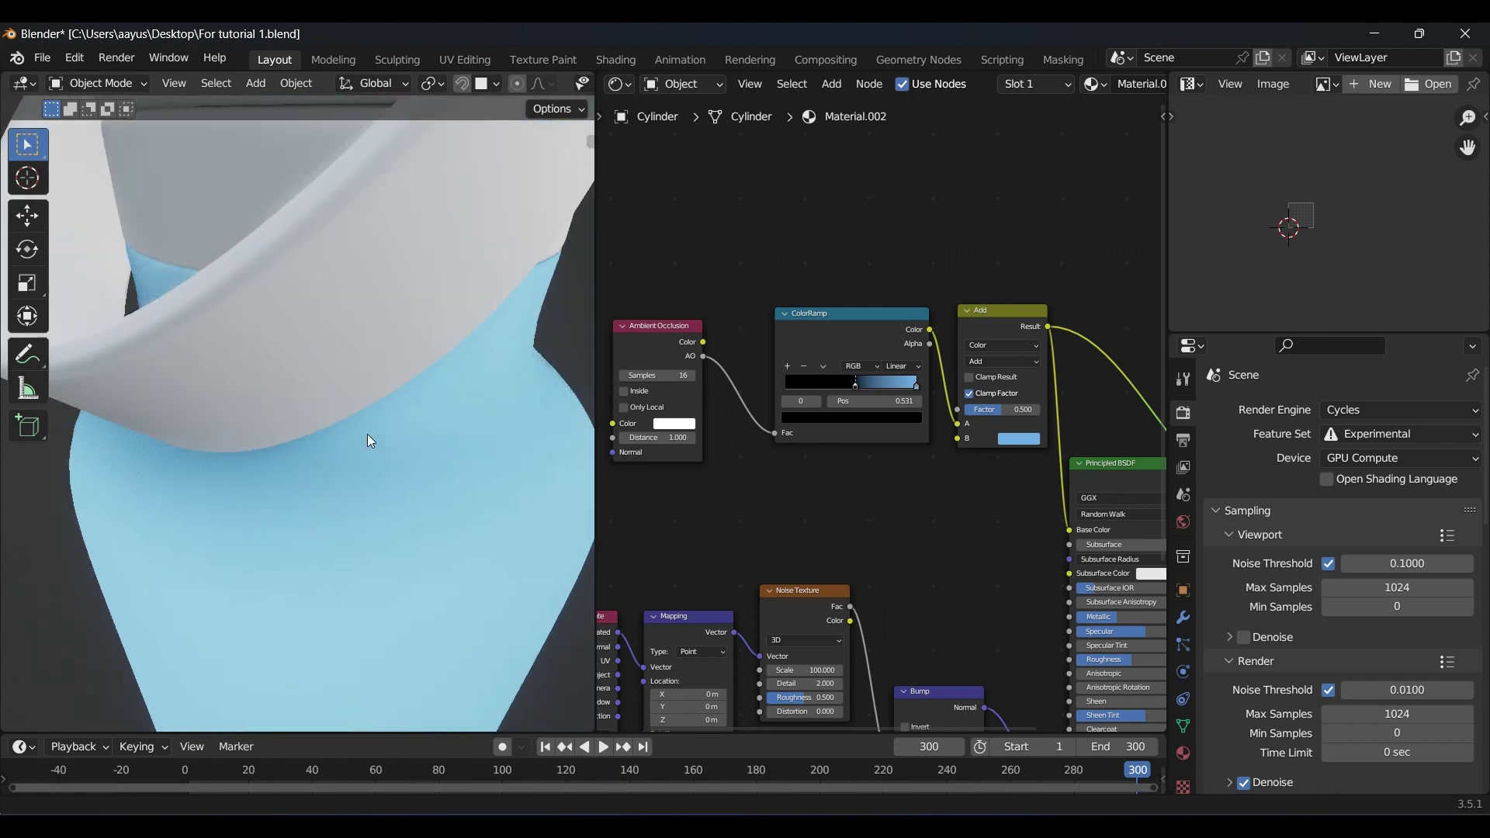
scroll(370, 441, down, 4)
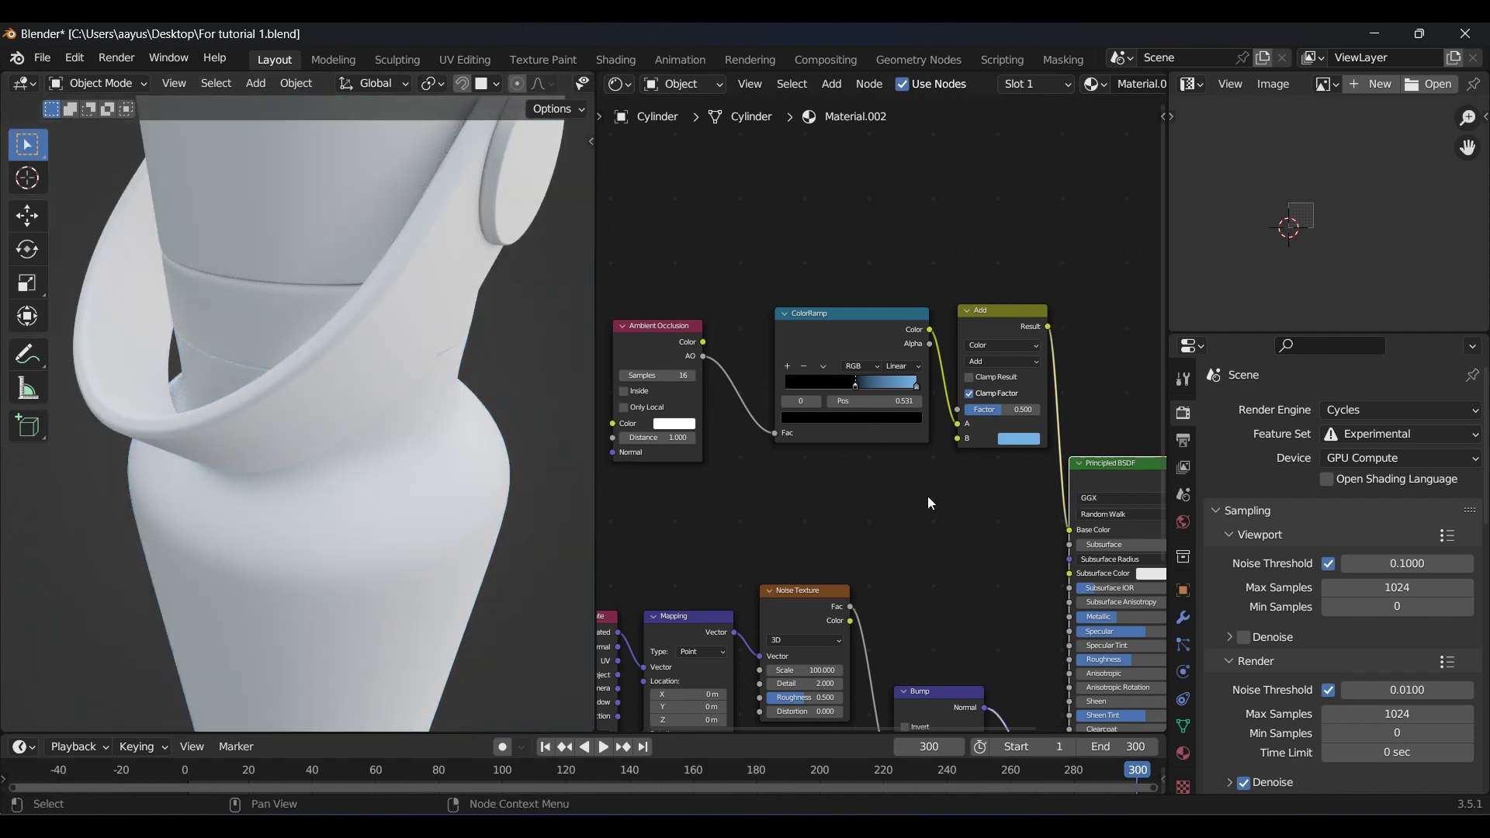
Move the occlusion ColorRamp's black stop to position 0 and save the file
key(ctrl+s)
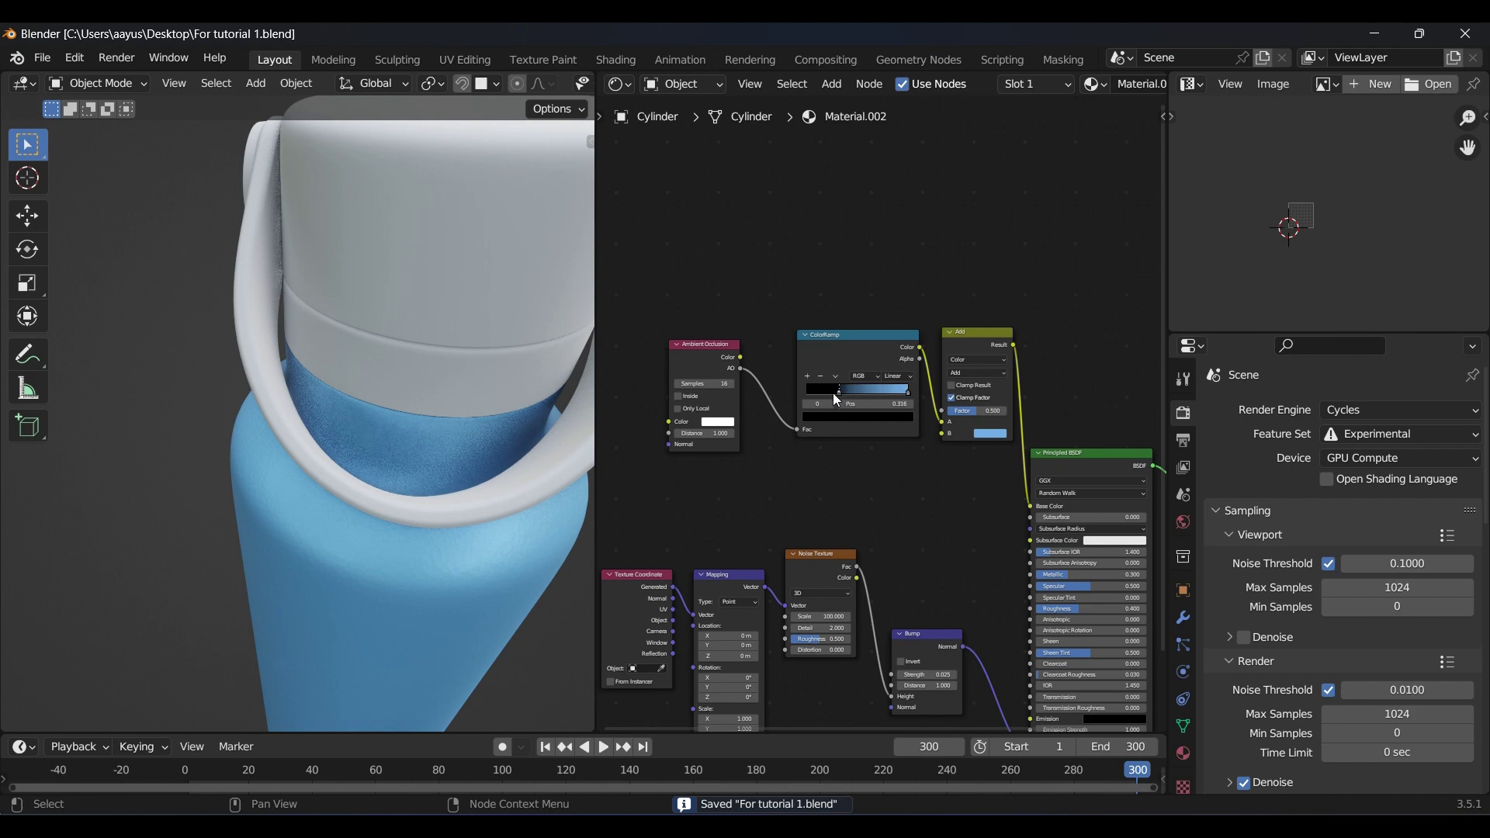
drag(837, 400, 789, 394)
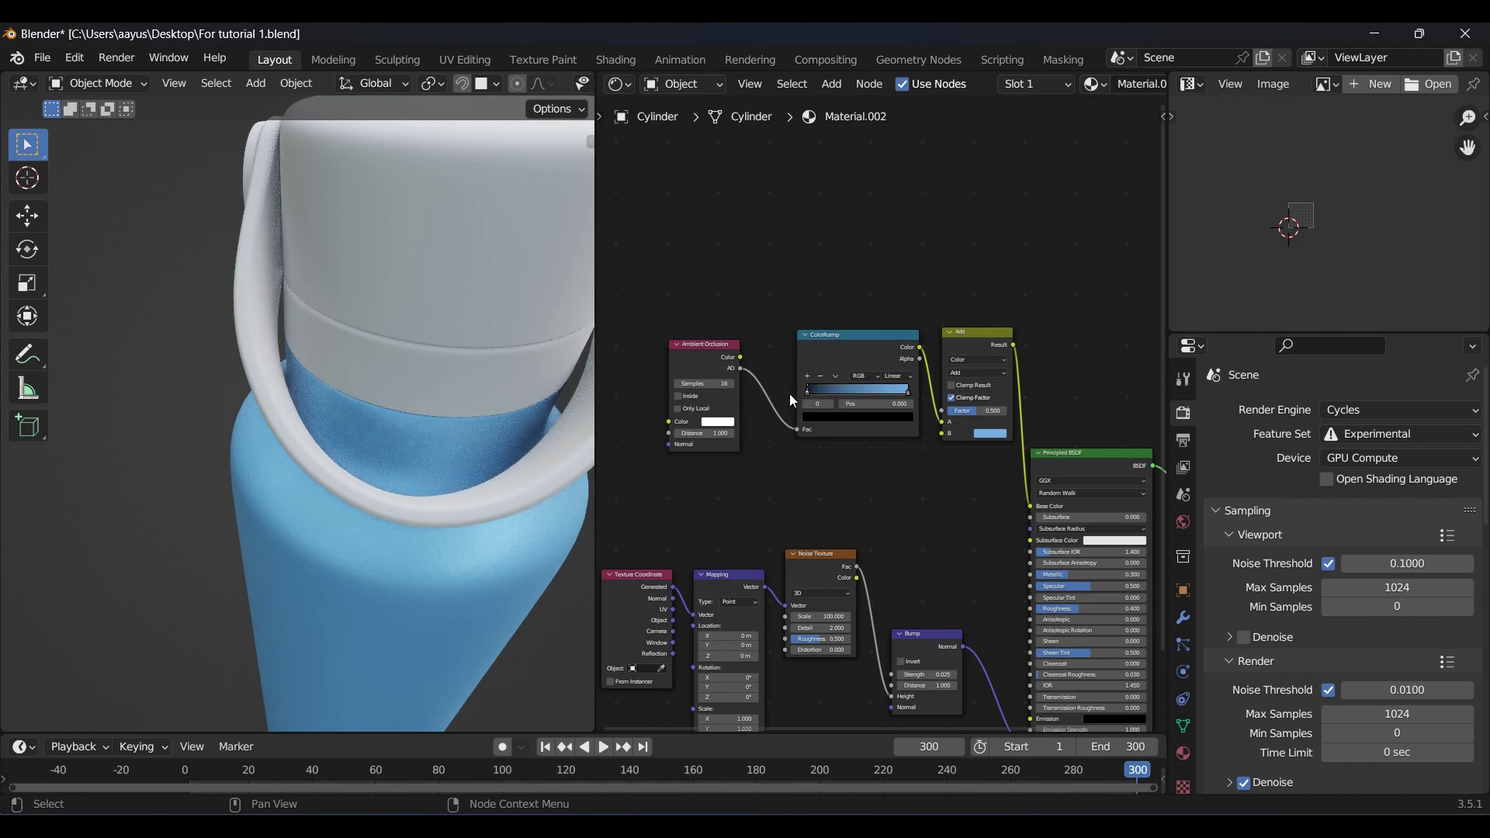
scroll(502, 445, down, 5)
key(ctrl+s)
scroll(491, 451, up, 5)
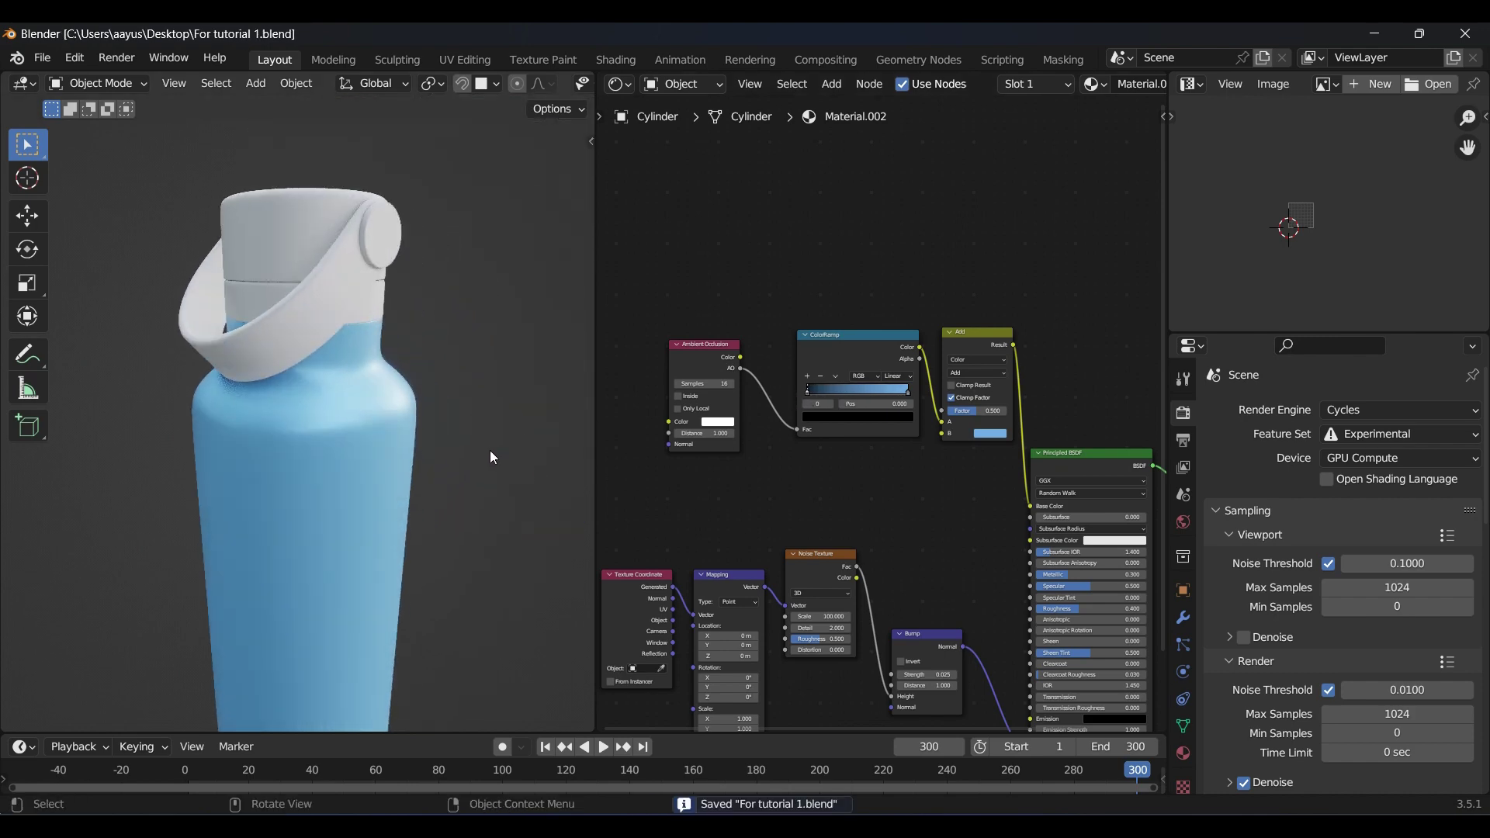
middle_drag(460, 474, 500, 466)
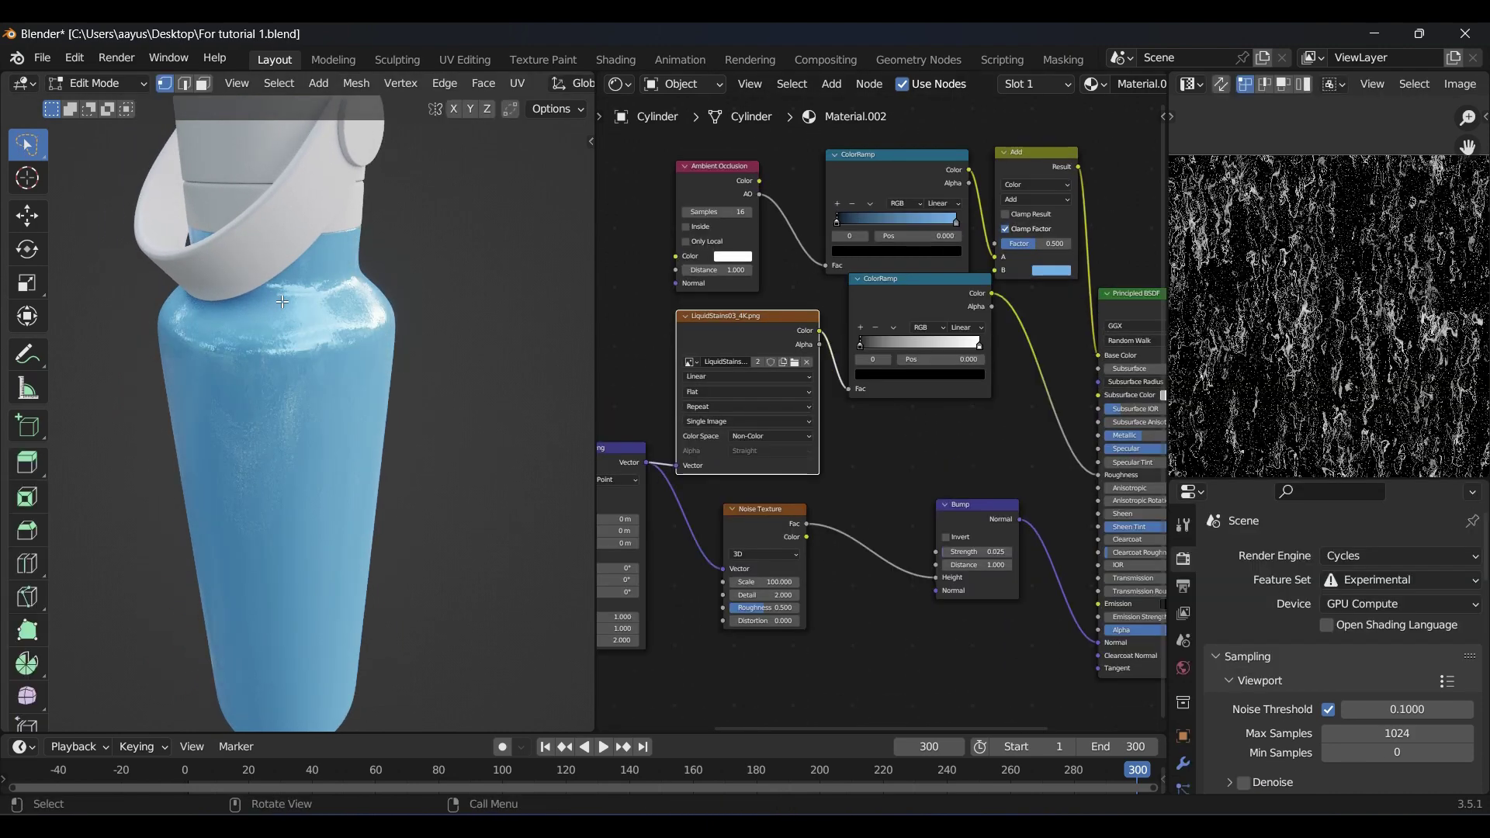
Return the bottle body to Object Mode and inspect the LiquidStains03_4K.png texture in the image view
key(Tab)
scroll(1338, 128, up, 5)
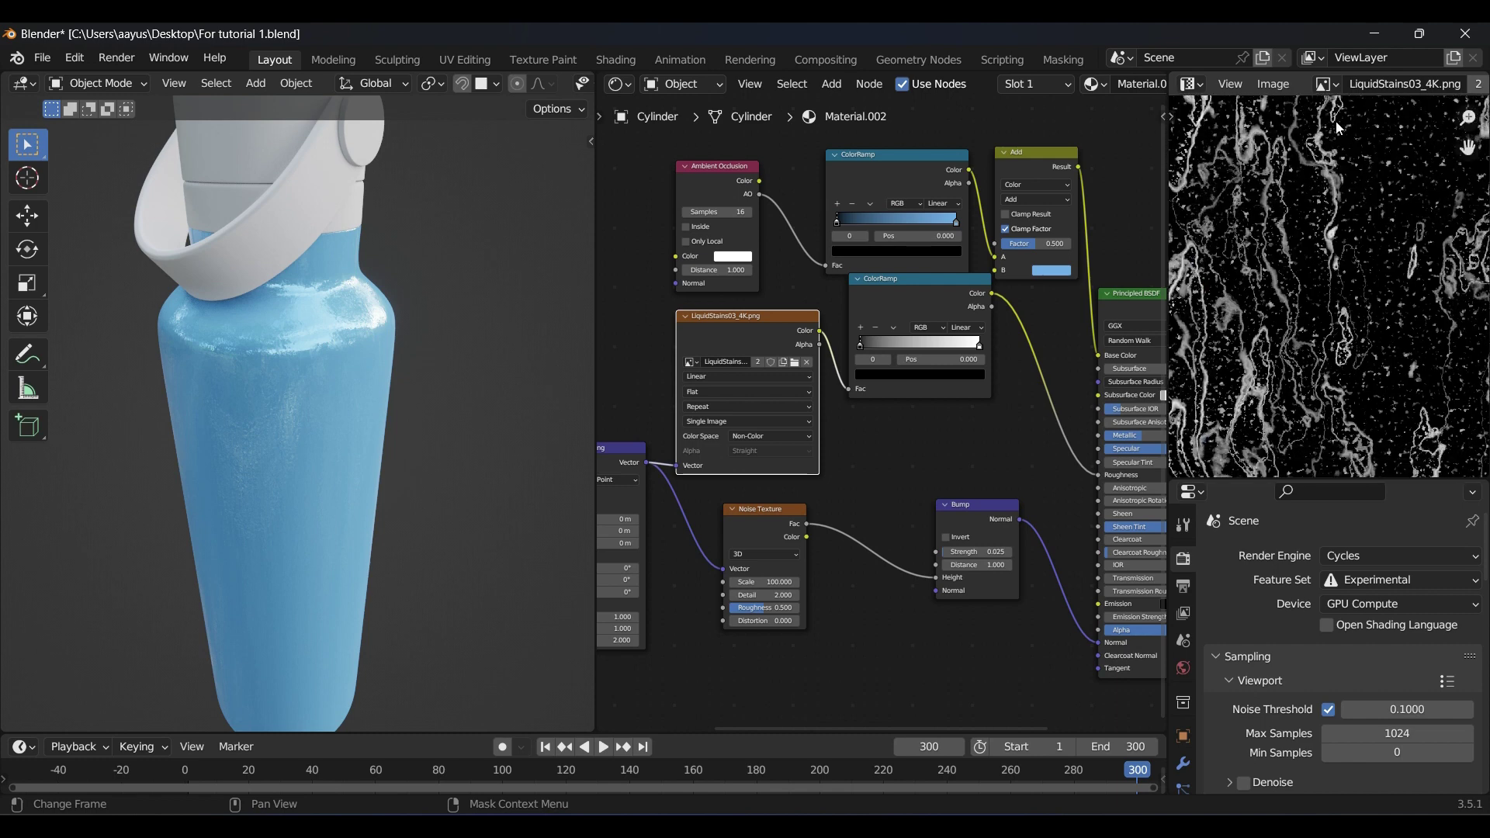
scroll(1339, 128, down, 4)
middle_drag(1319, 256, 1351, 179)
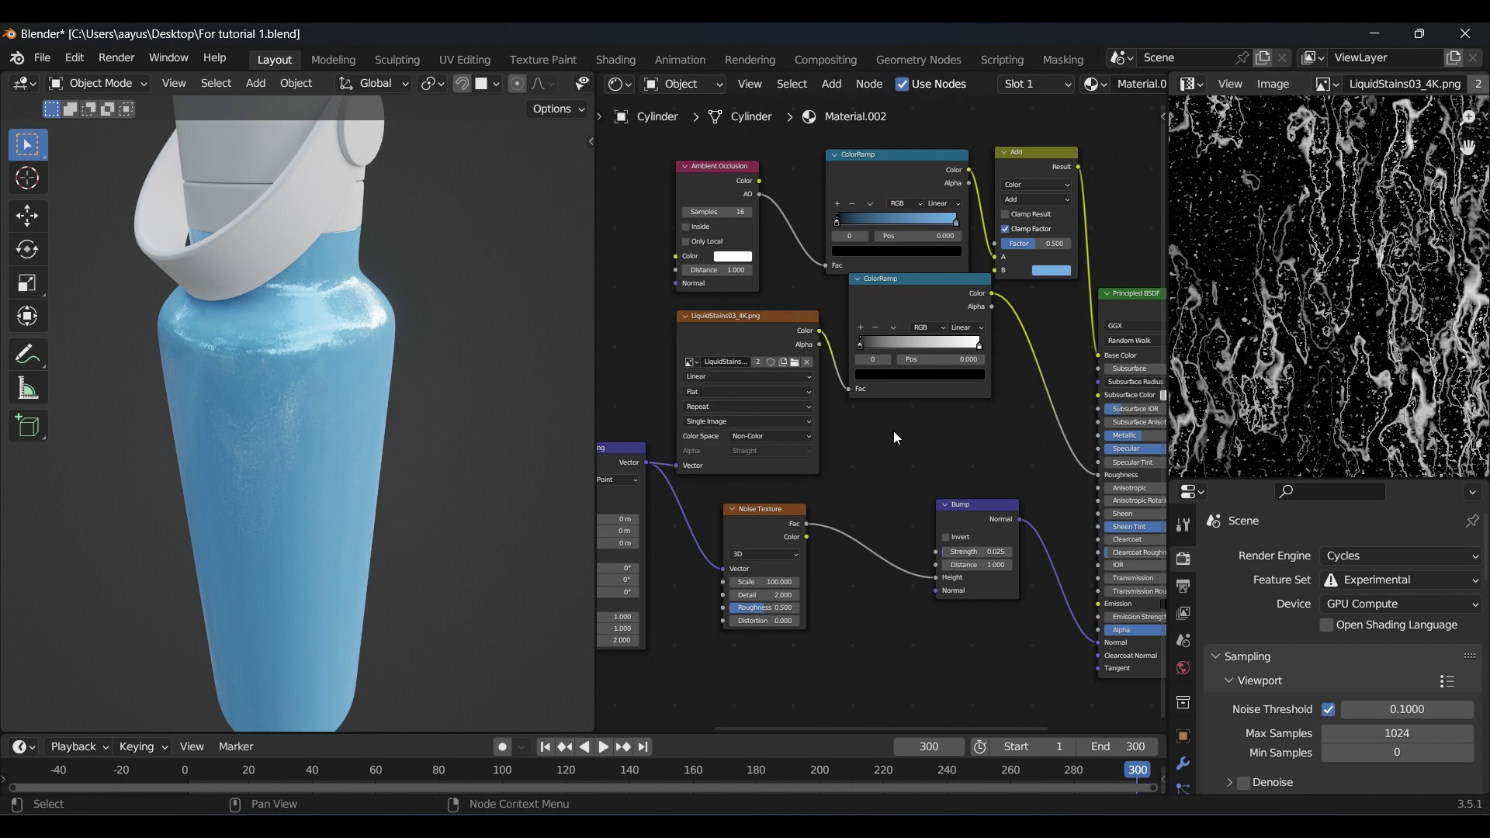
Move the white stop of the roughness ColorRamp to about 0.23 and inspect the stains on the bottle's shoulder
middle_drag(1034, 366, 1010, 368)
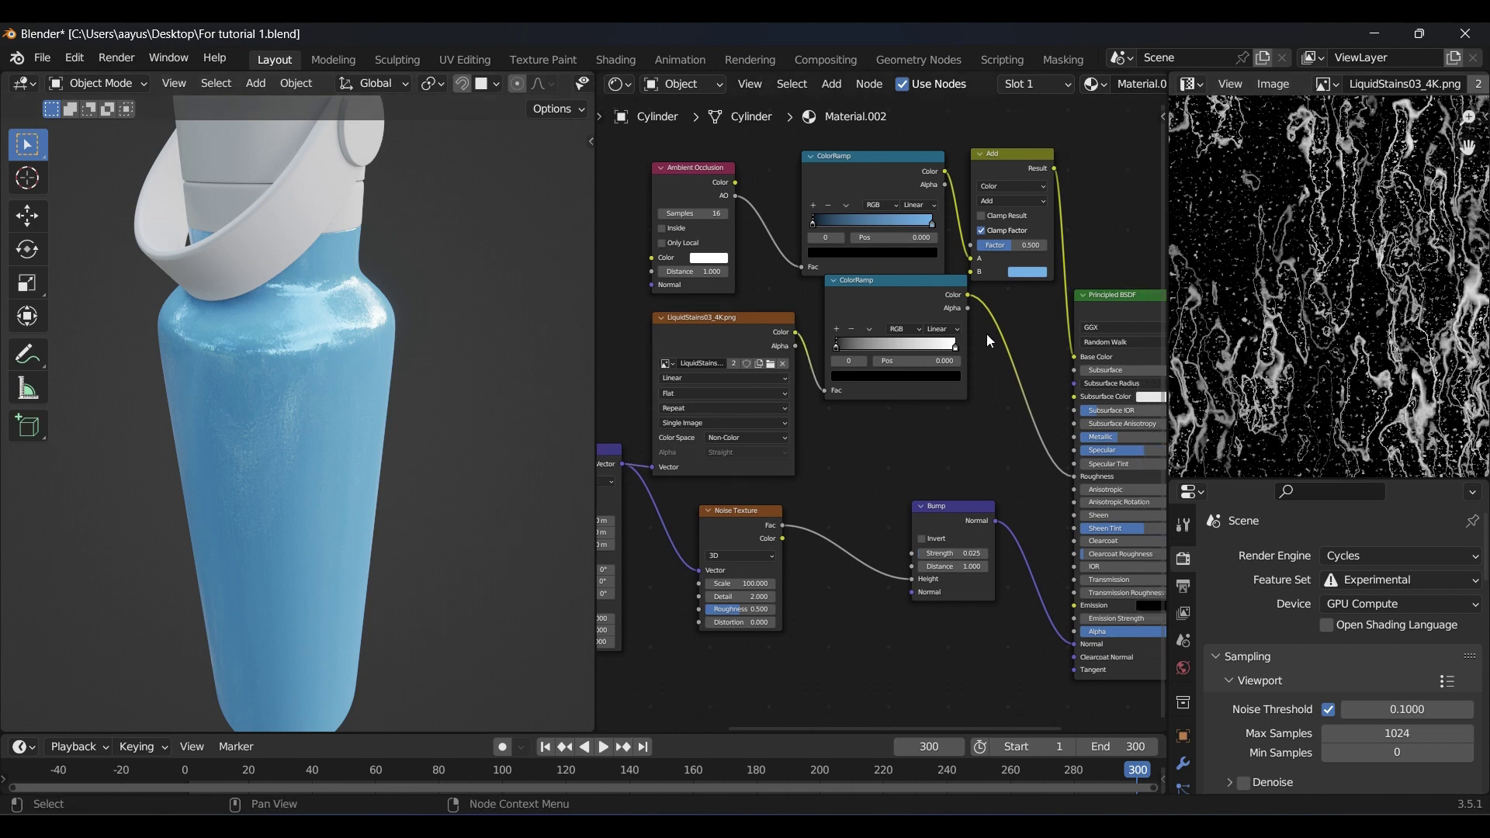
drag(957, 347, 858, 365)
scroll(309, 361, up, 5)
shift+middle_drag(309, 361, 377, 407)
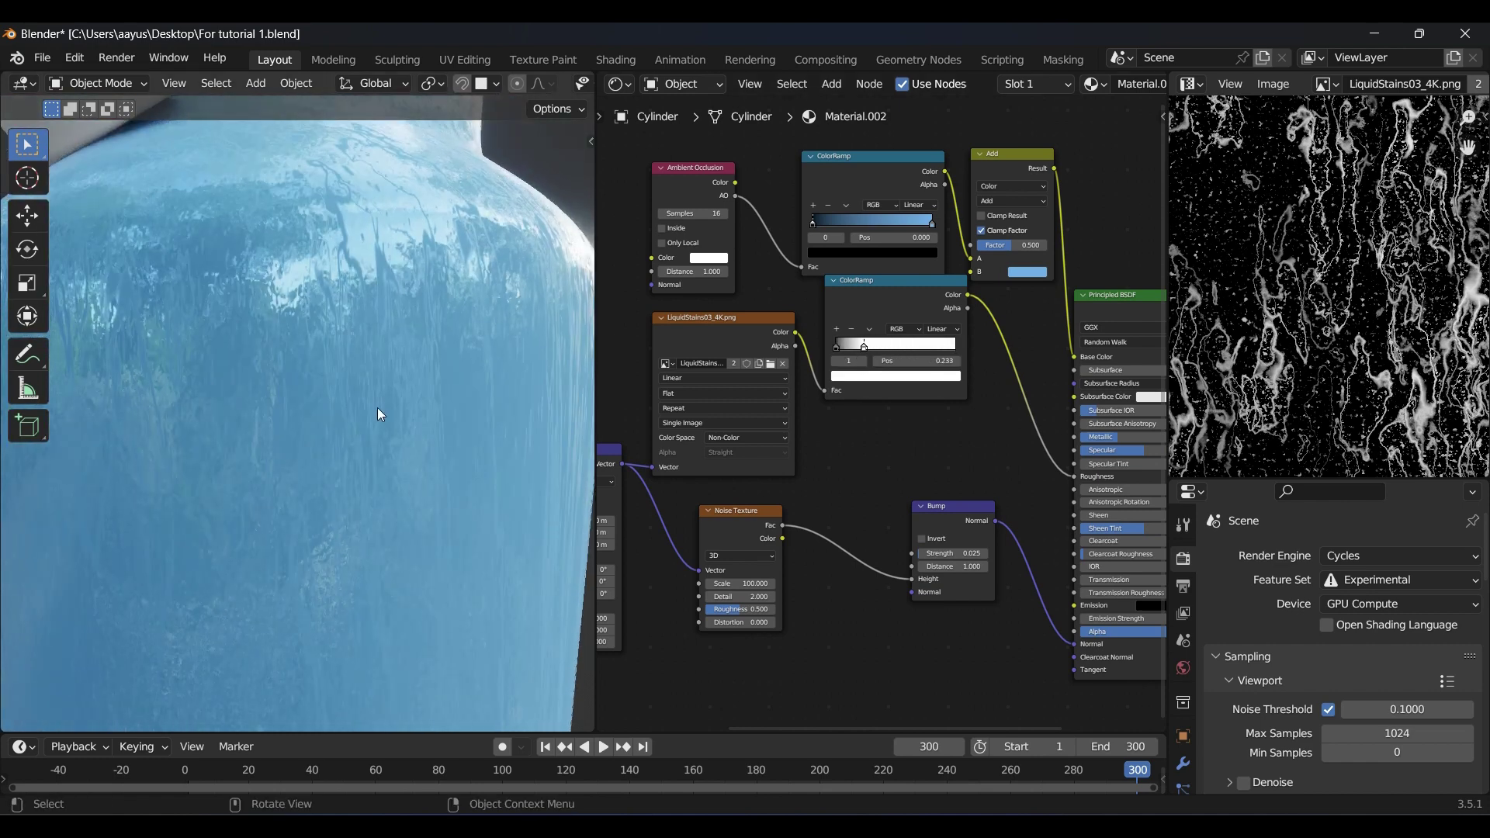
Preview the roughness ColorRamp directly on the bottle and move its white stop to position 1
ctrl+shift+click(868, 301)
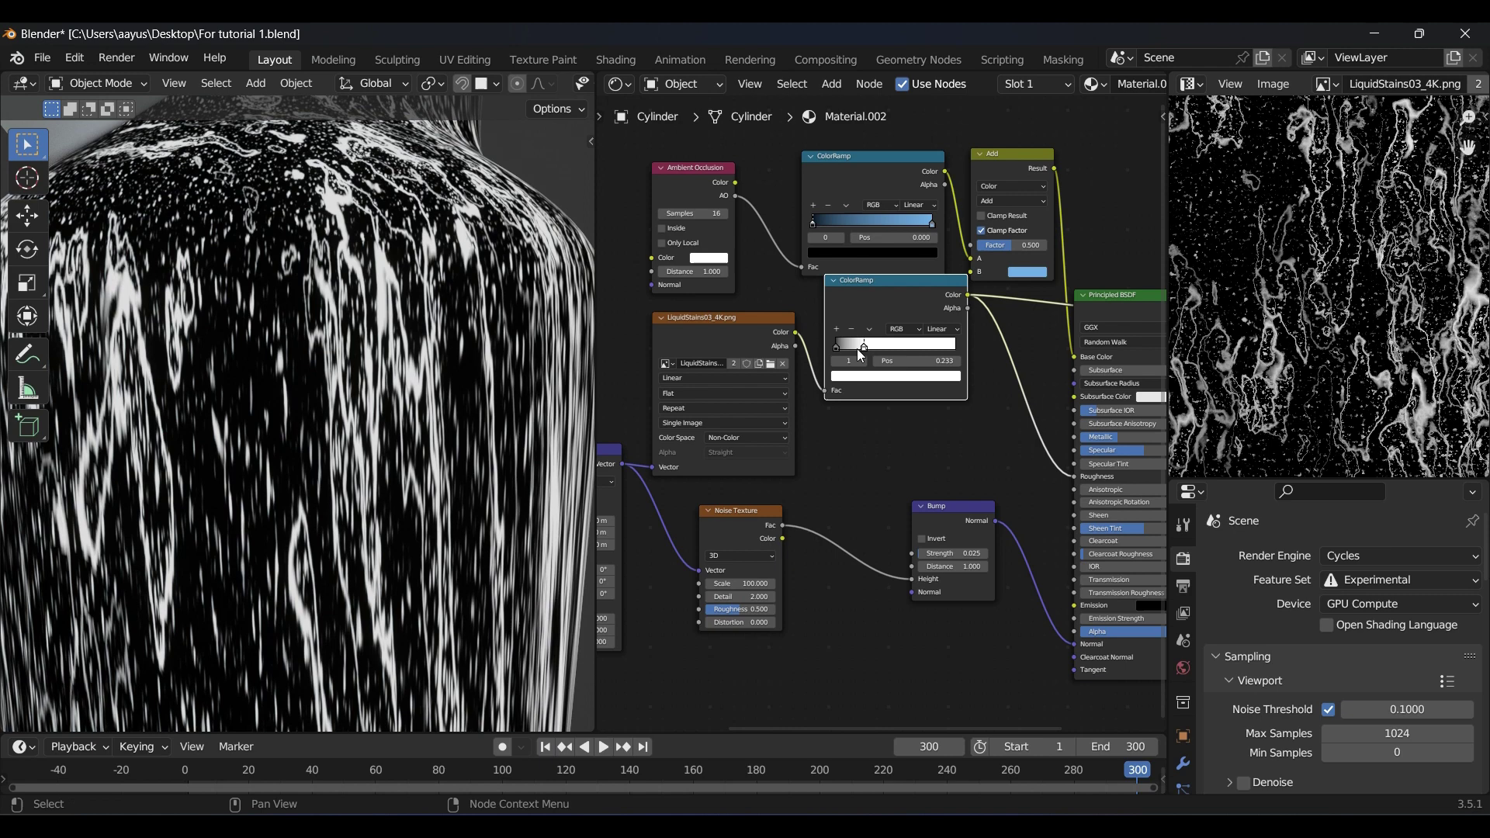
drag(864, 347, 968, 347)
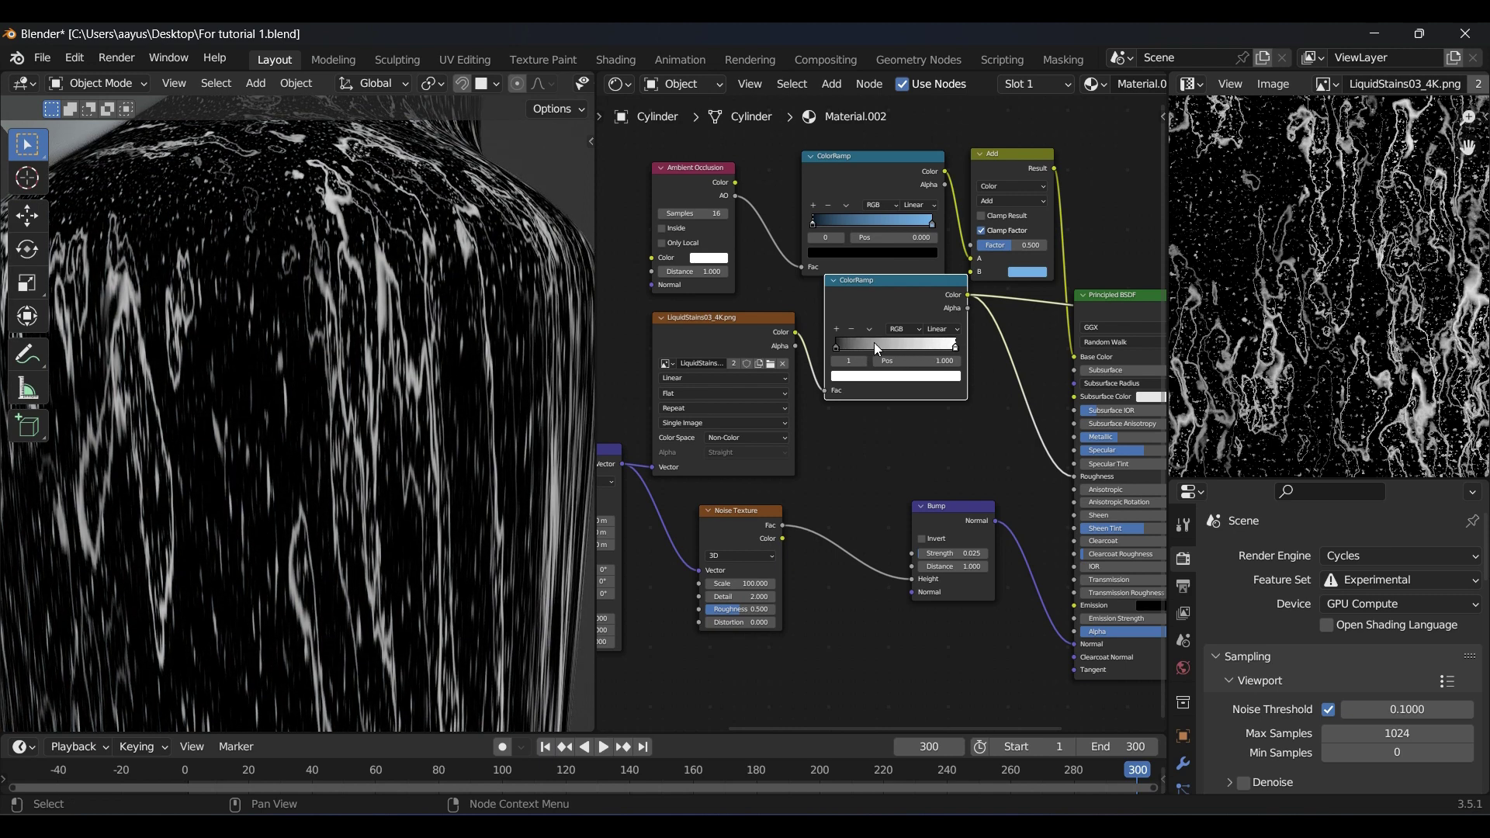
Change the roughness ColorRamp's black stop to light grey and check the stains on the bottle's shoulder and neck
click(845, 375)
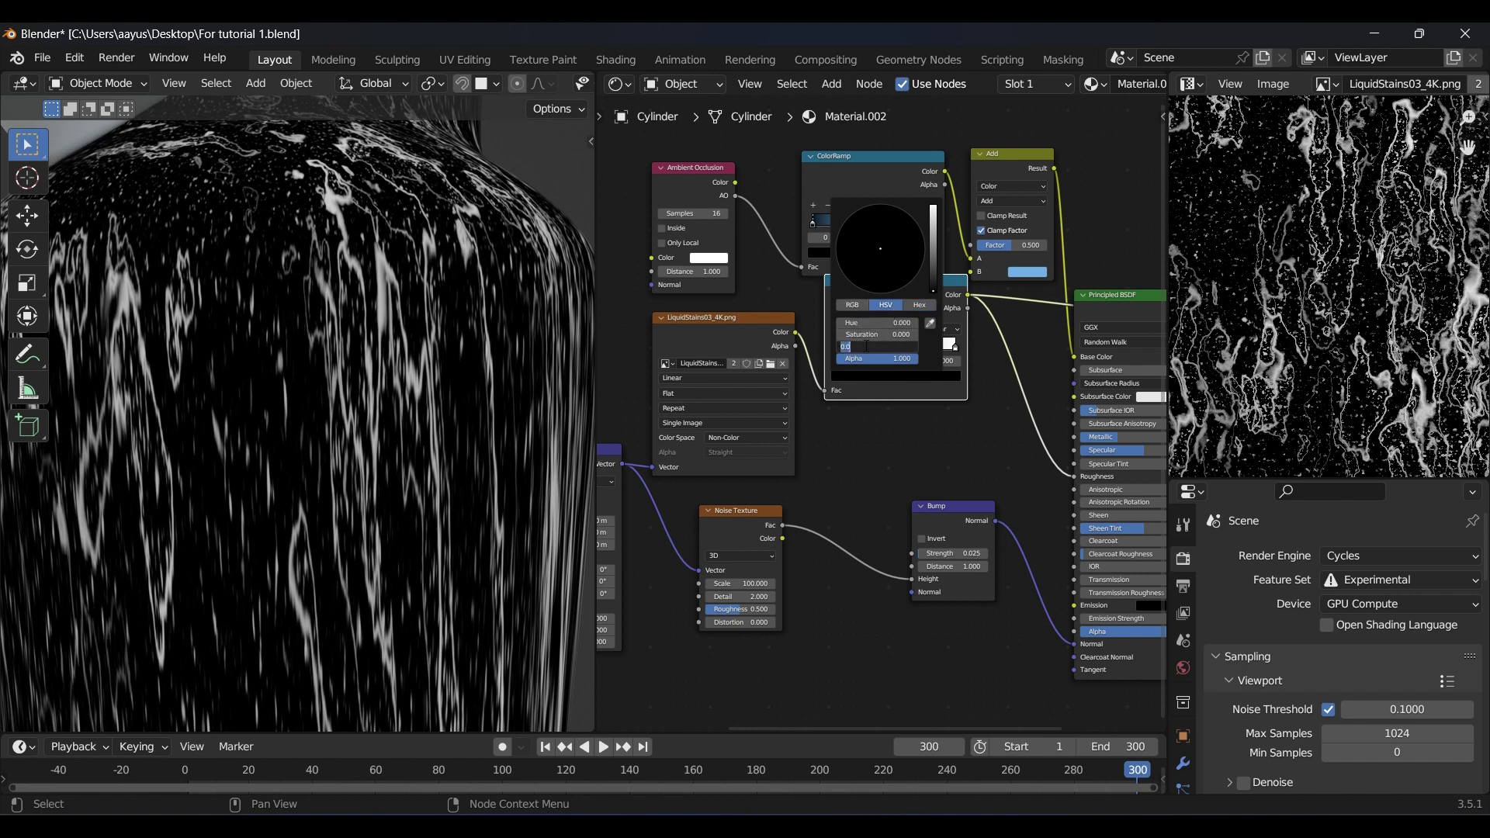
key(Return)
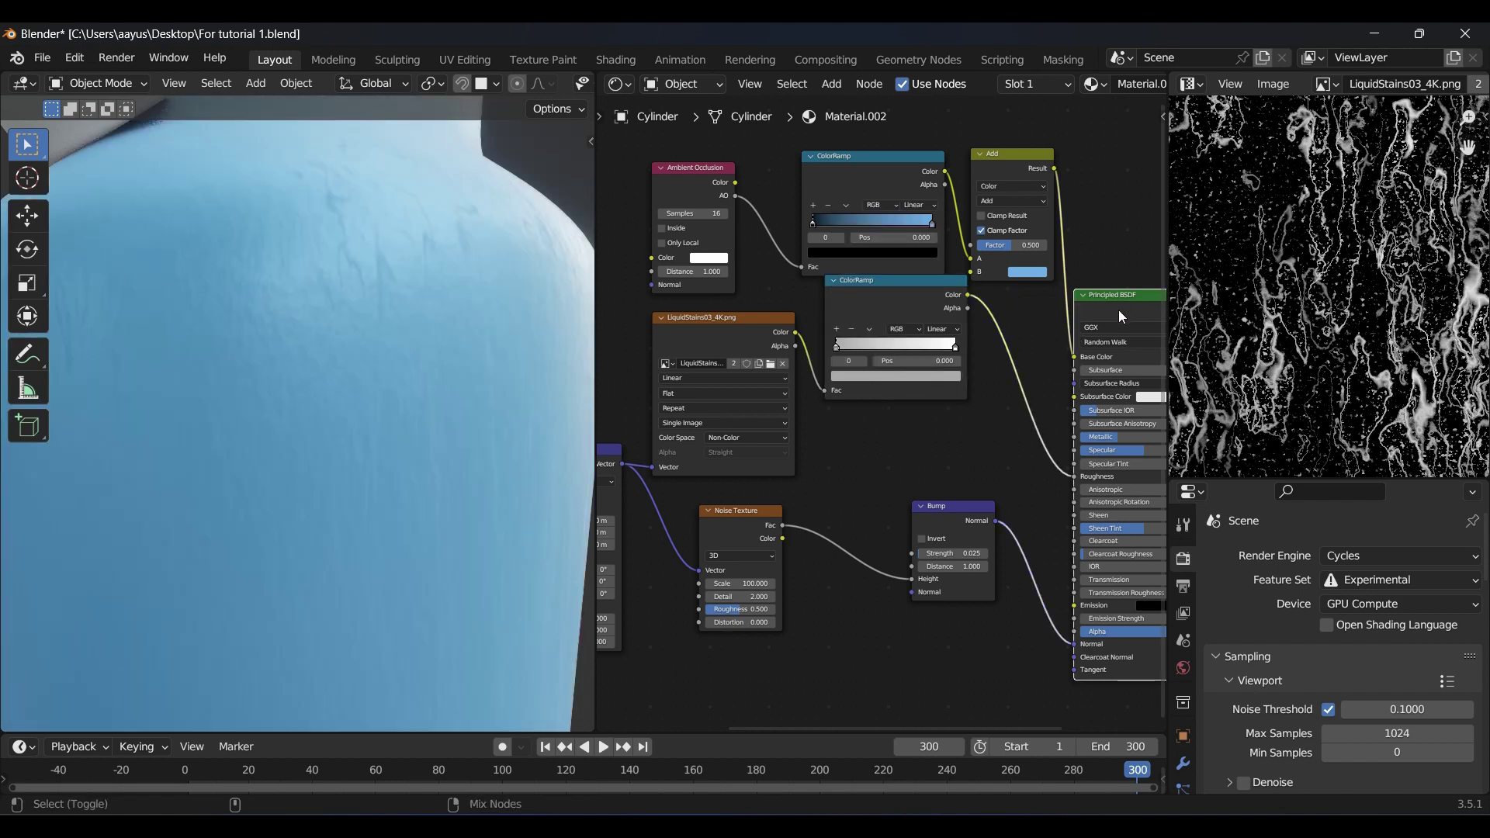
scroll(418, 339, down, 3)
scroll(417, 334, up, 4)
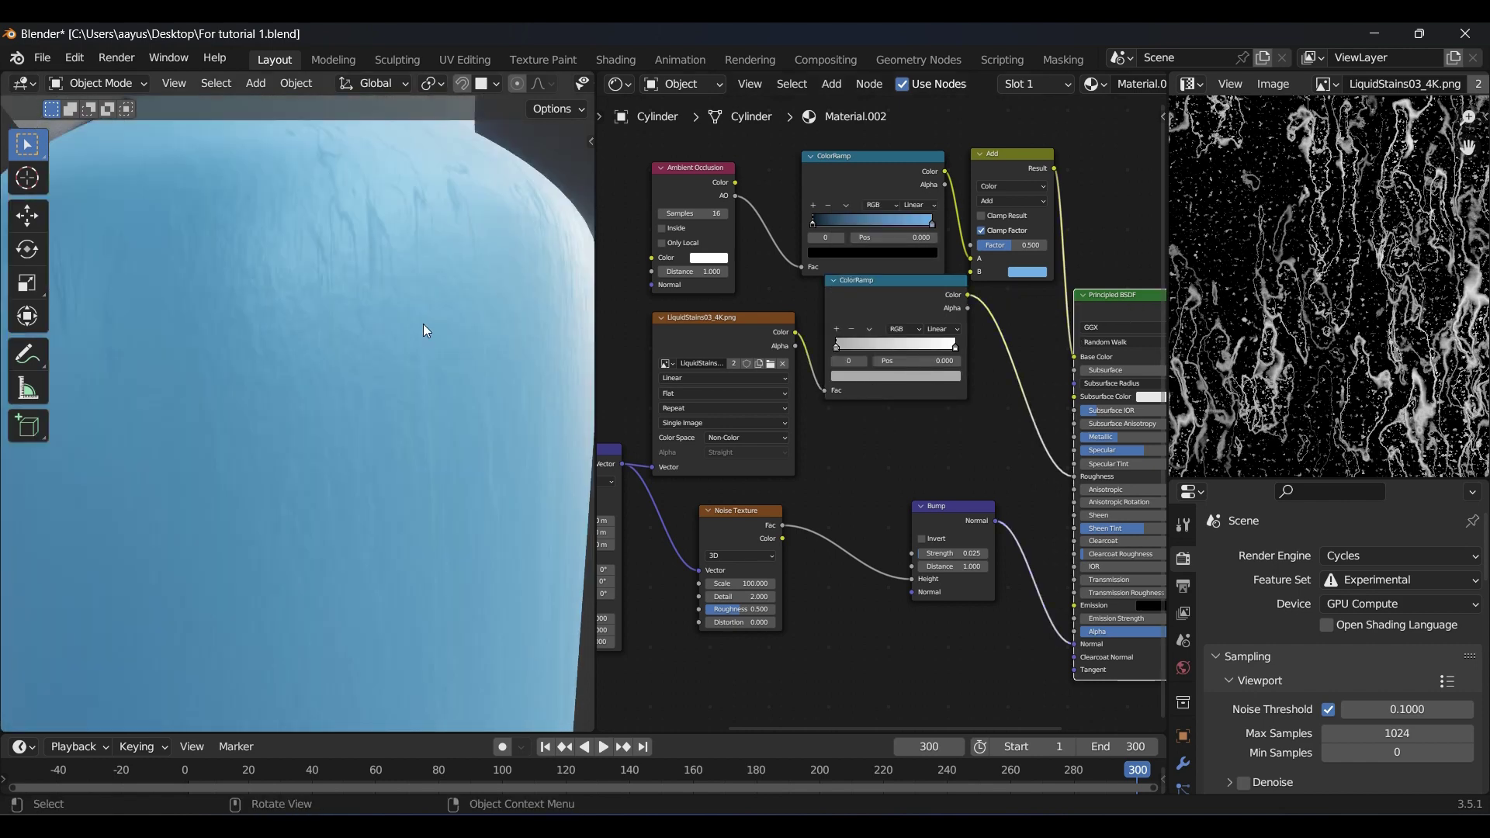
scroll(422, 324, down, 1)
shift+middle_drag(422, 324, 402, 384)
Change the roughness ColorRamp's white stop to black, inspect the body's surface and save the file
click(955, 349)
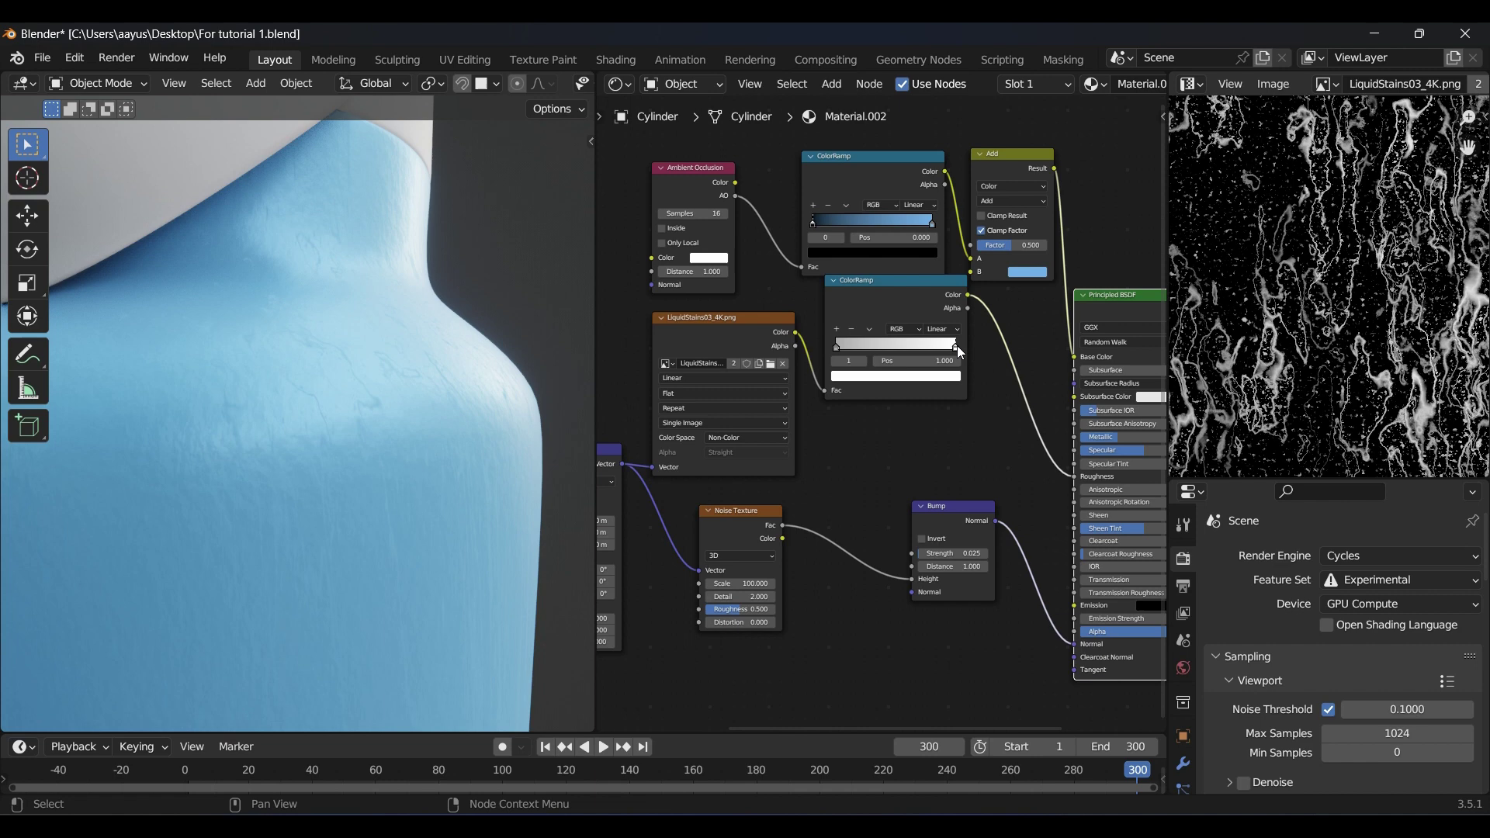
click(896, 377)
click(932, 272)
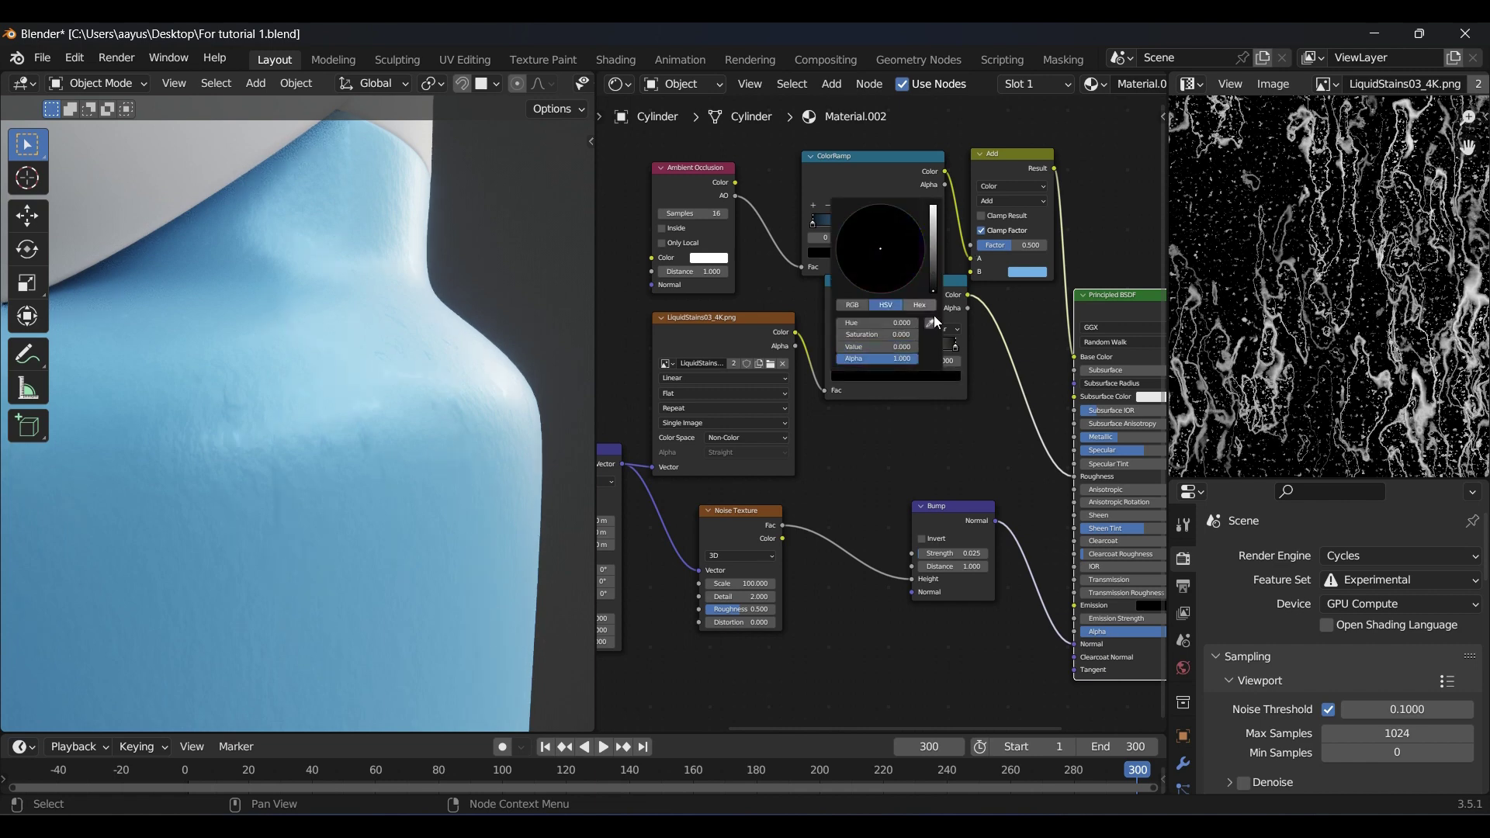
scroll(371, 444, down, 4)
scroll(388, 470, up, 8)
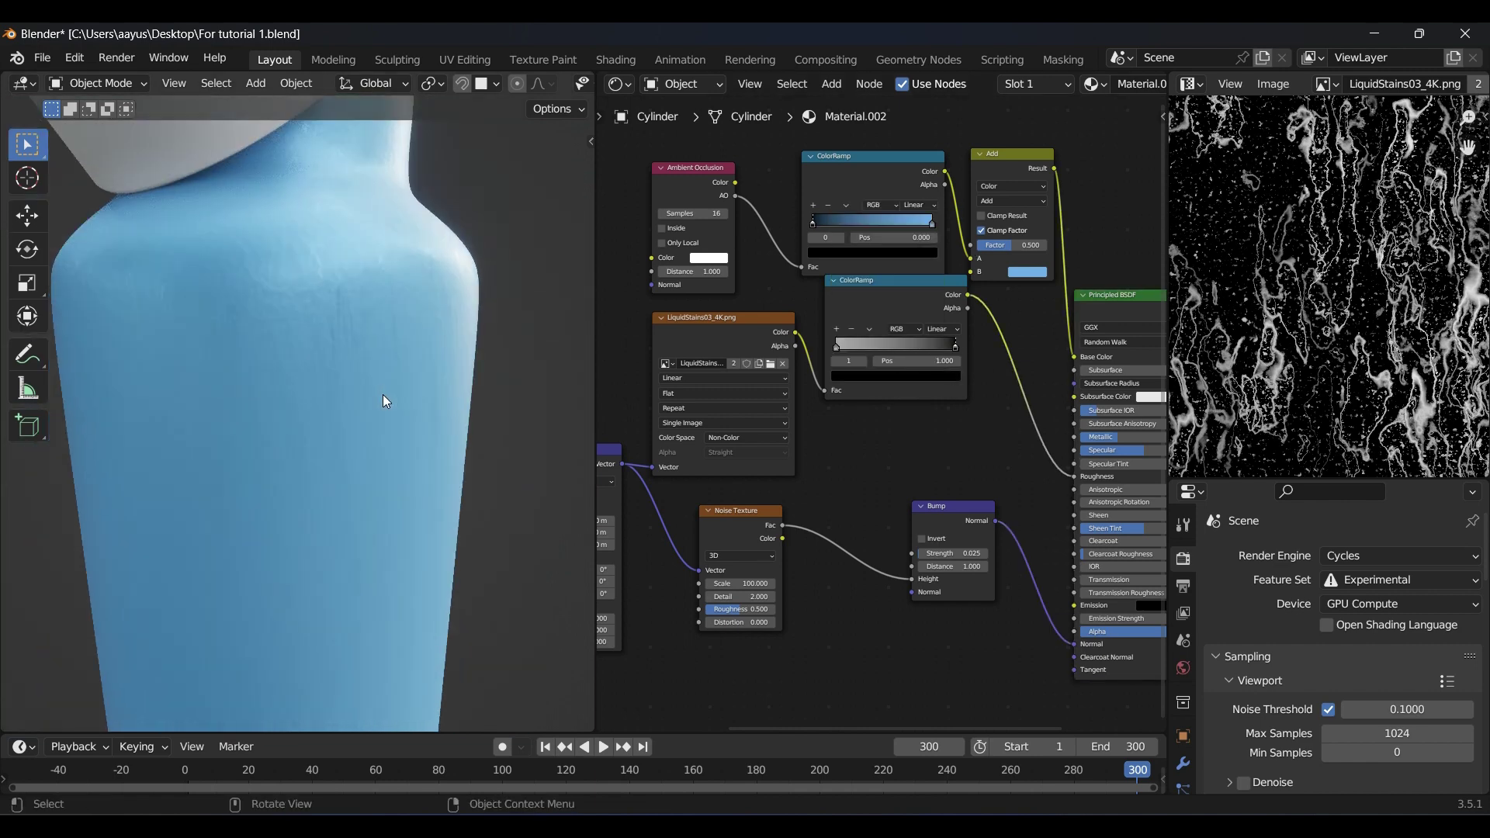
key(ctrl+s)
scroll(322, 467, down, 2)
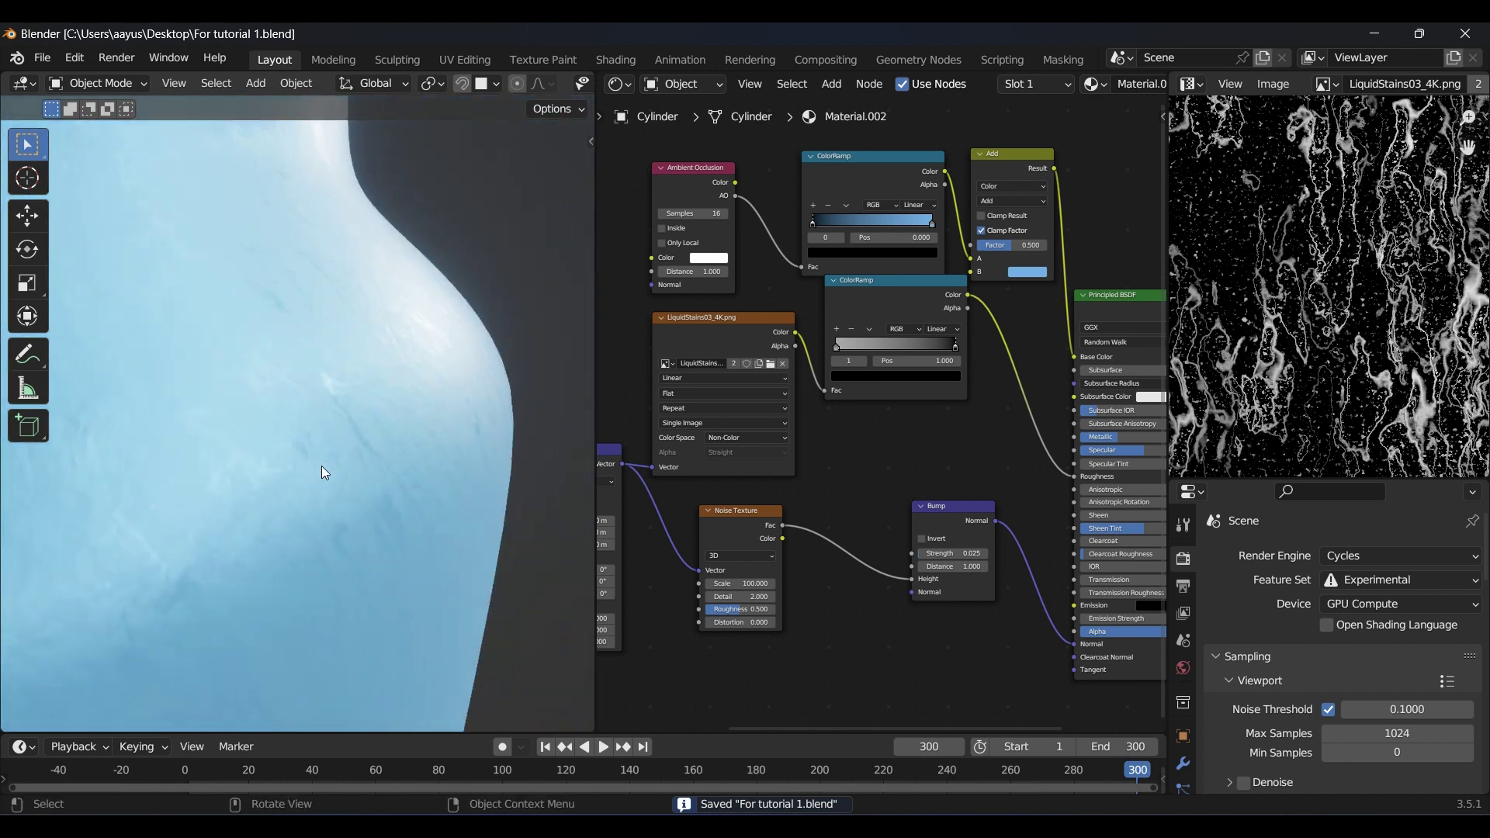
Add a middle stop to the roughness ColorRamp, set its colour to black and save the file
scroll(346, 459, down, 3)
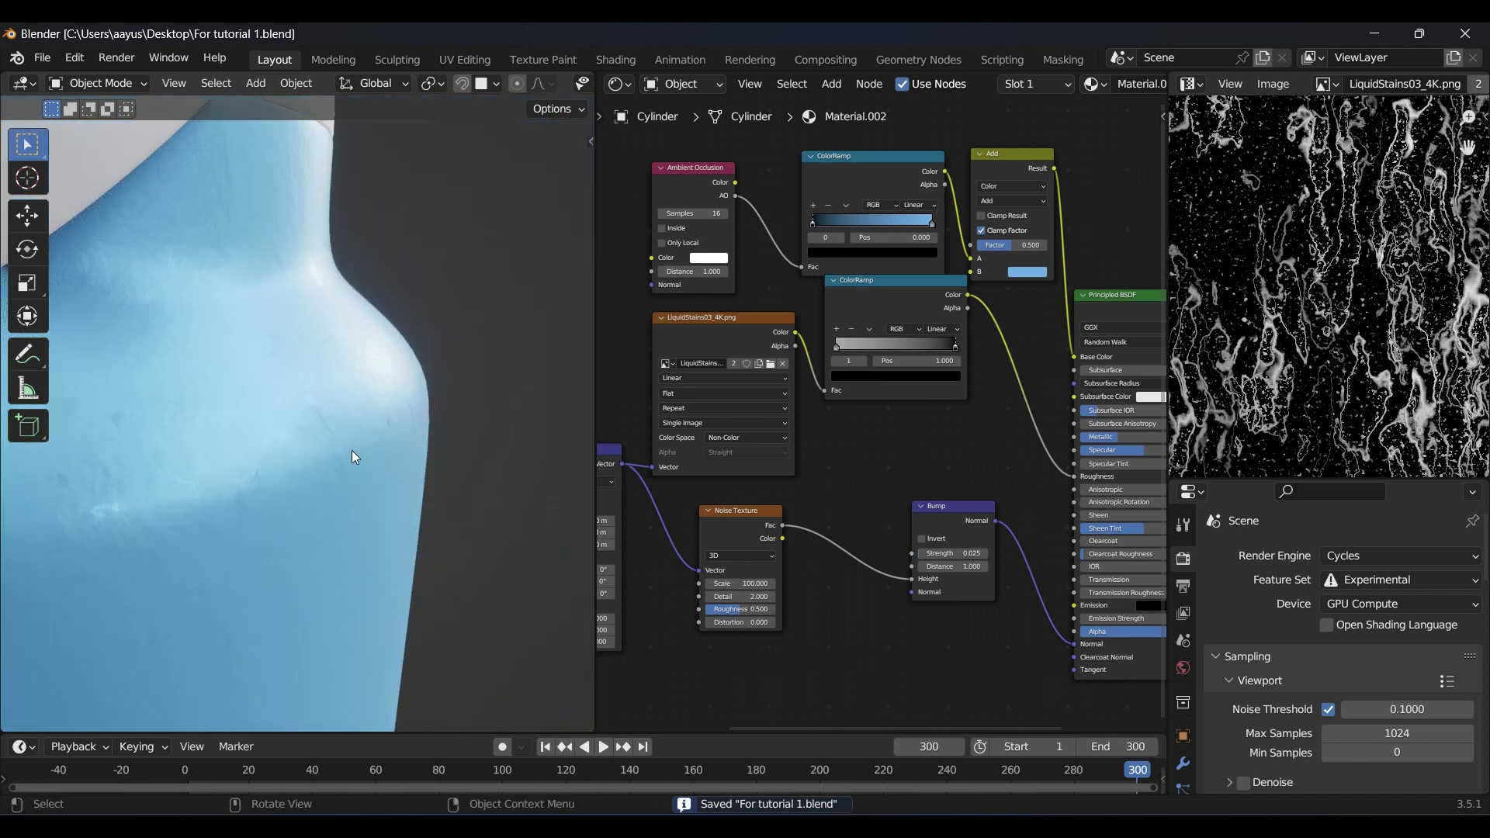
click(837, 329)
click(902, 375)
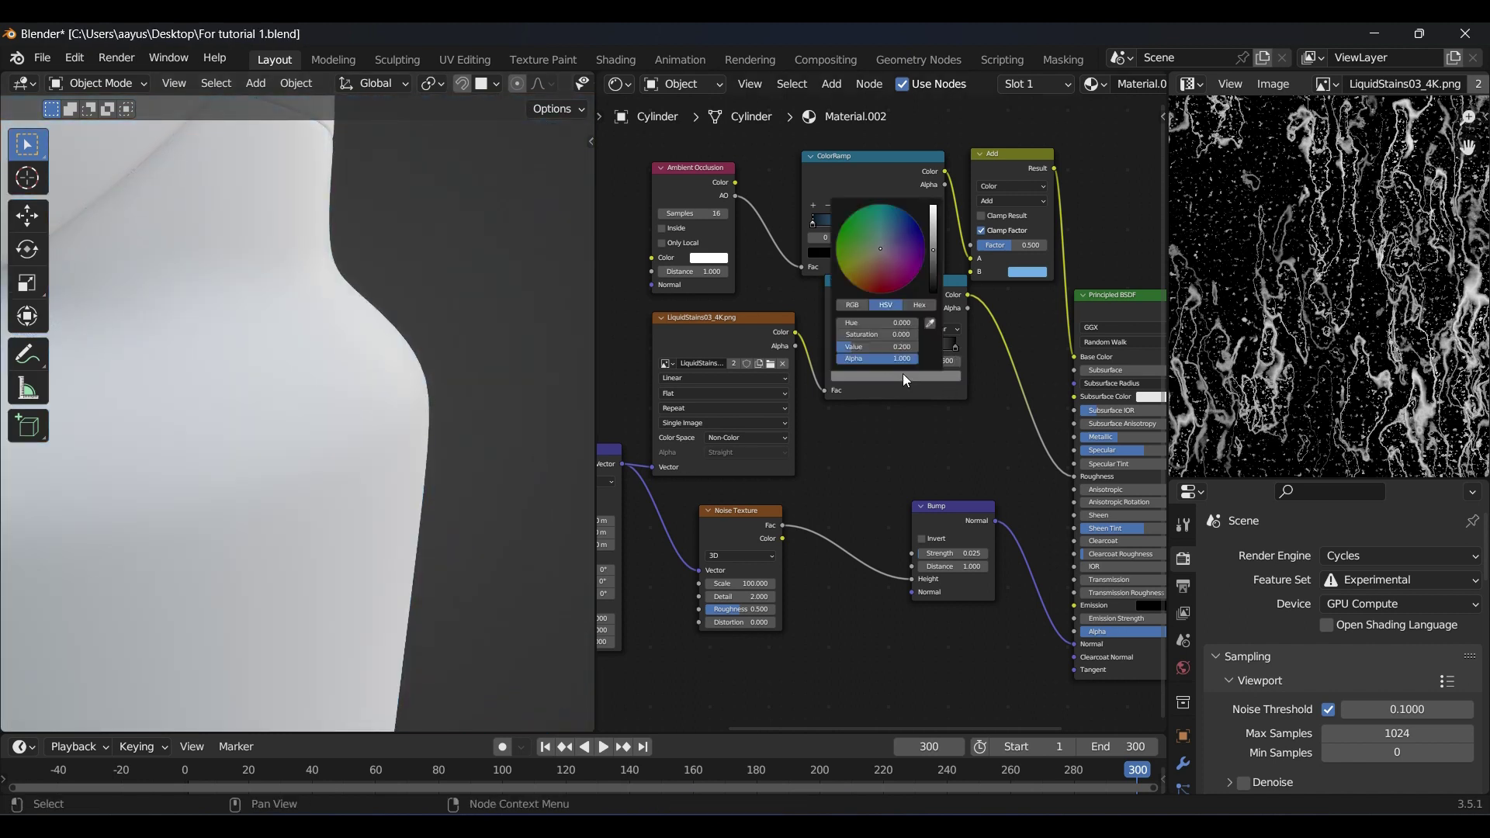
drag(938, 254, 939, 280)
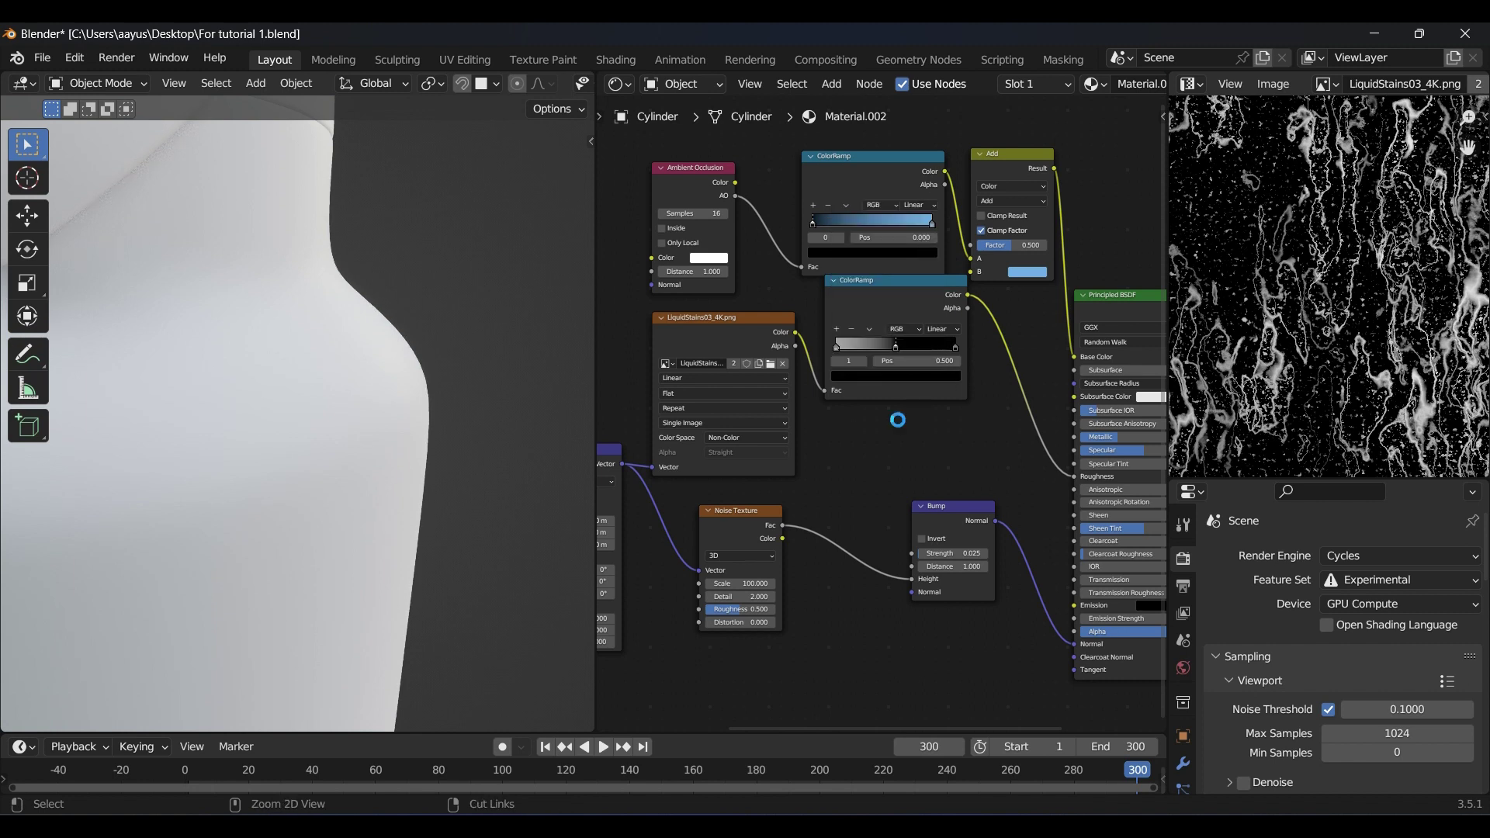
key(ctrl+s)
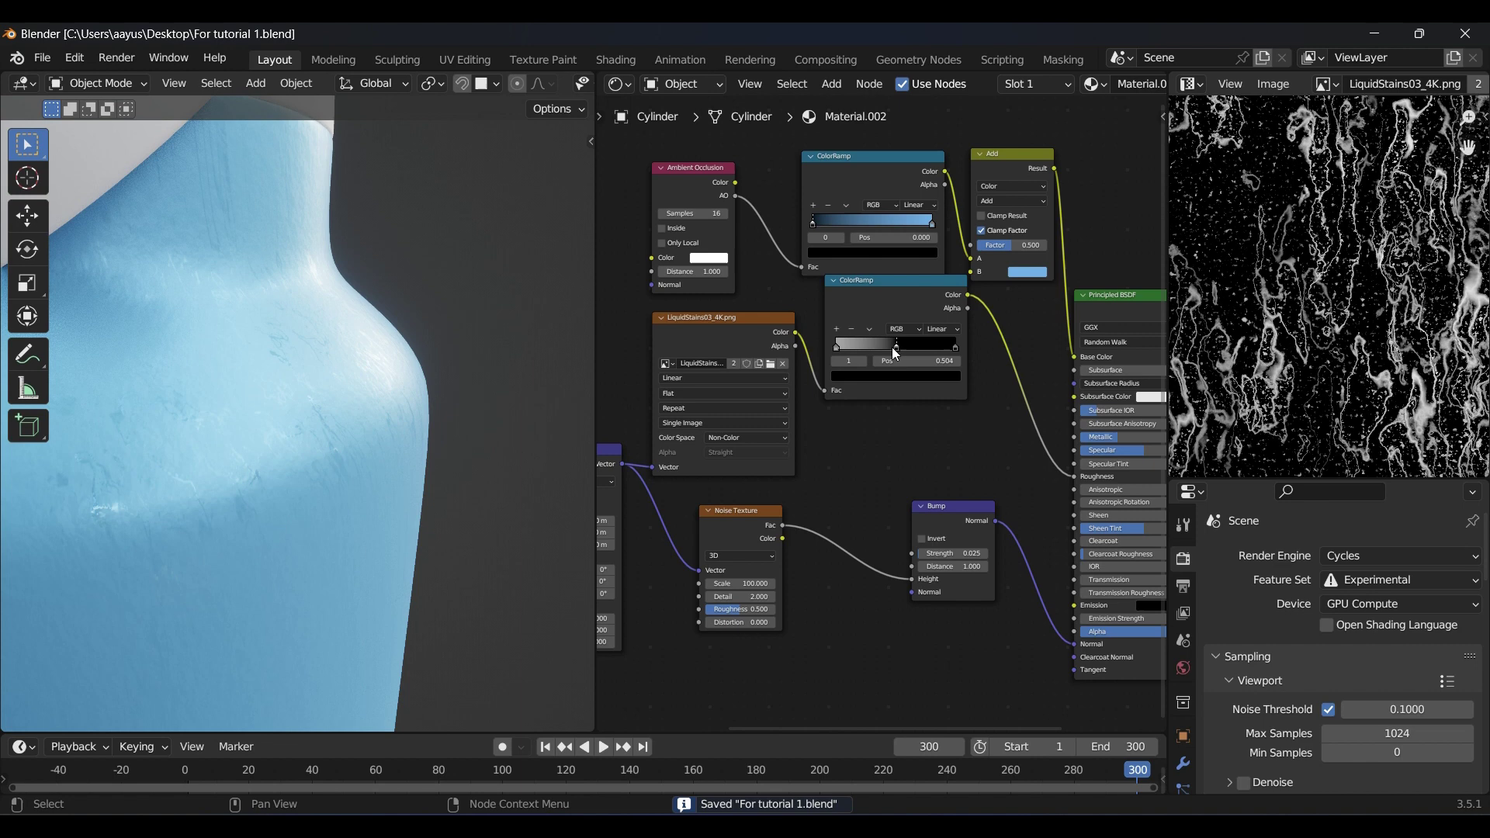
Move the roughness ColorRamp's middle stop to 0.187, check the stains on the bottle's shoulder and body, and save the file
drag(853, 347, 858, 347)
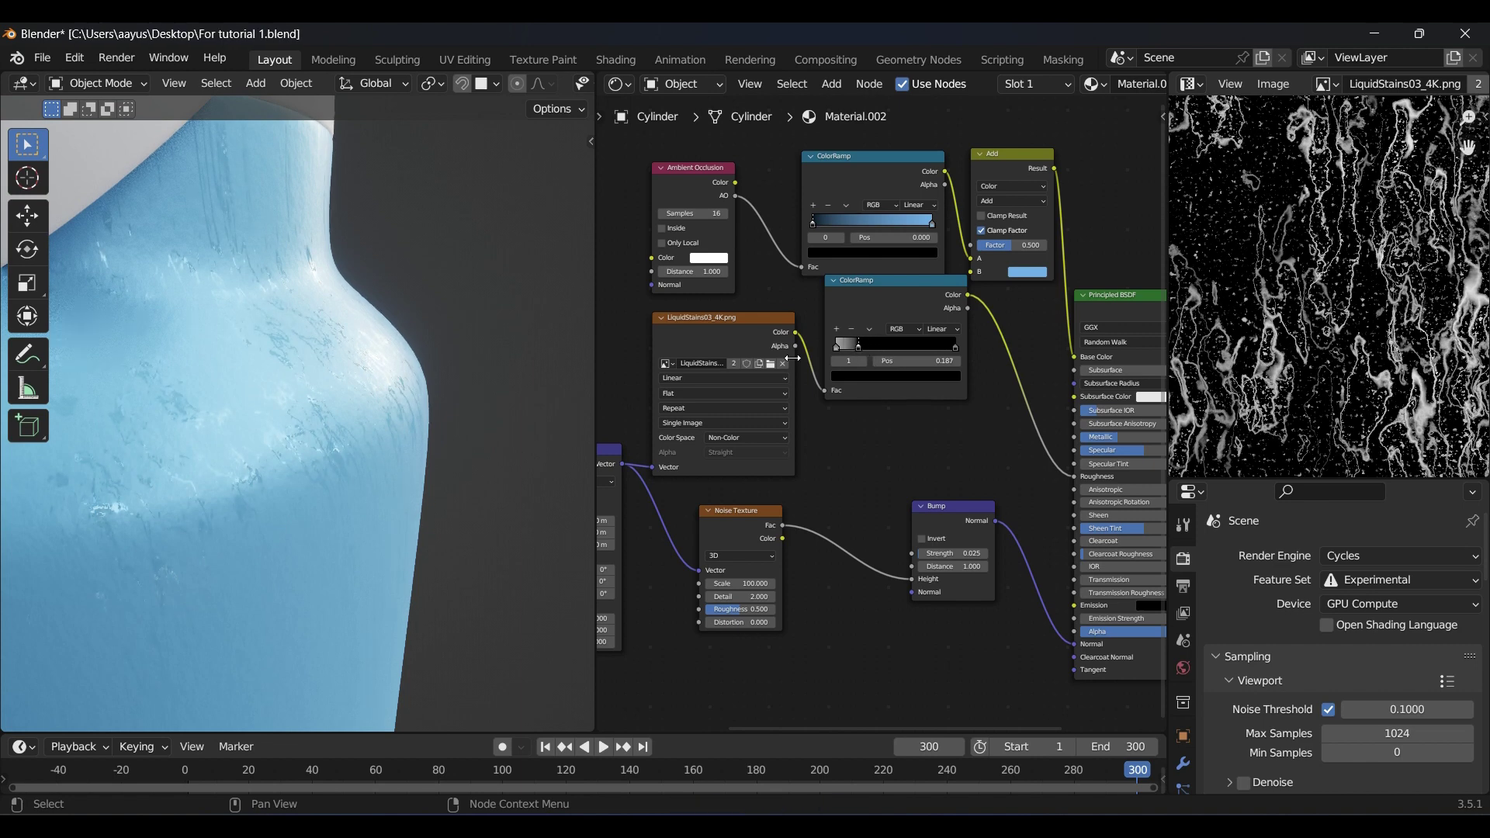
scroll(371, 468, down, 3)
scroll(414, 426, up, 5)
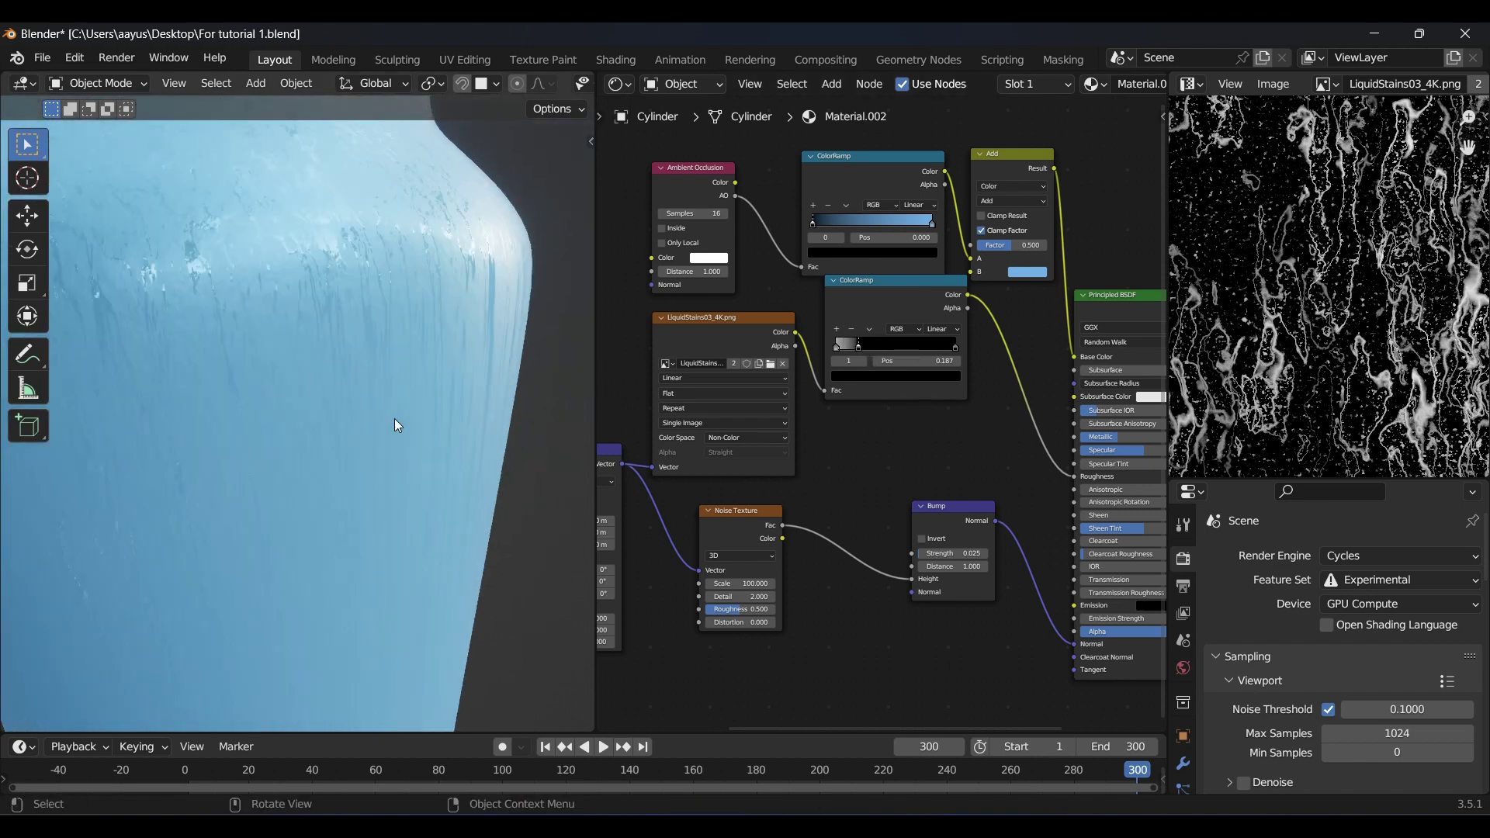
key(ctrl+s)
middle_drag(394, 399, 419, 410)
scroll(418, 409, down, 6)
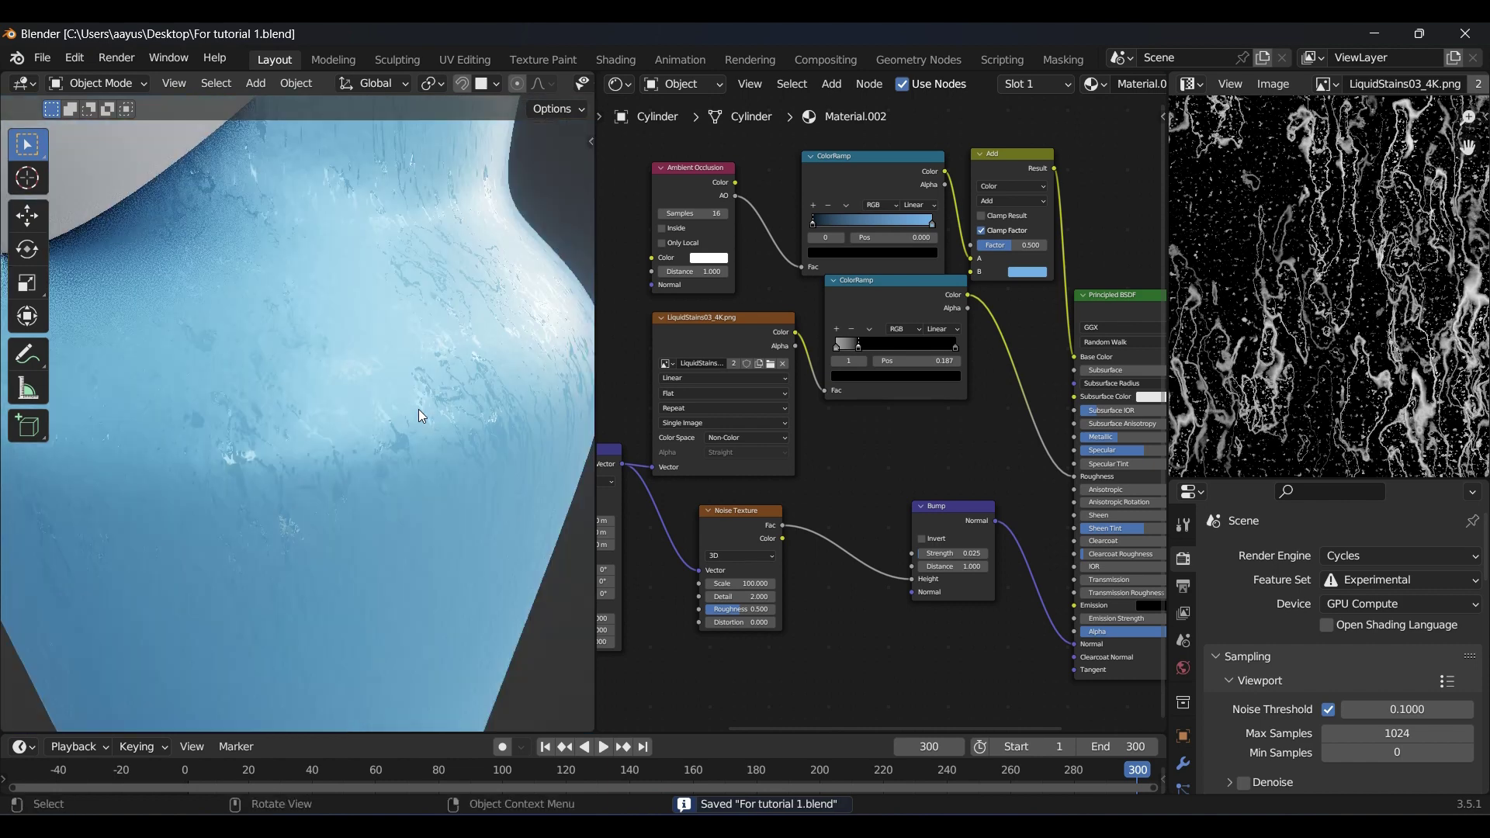
scroll(416, 423, up, 3)
scroll(416, 425, up, 5)
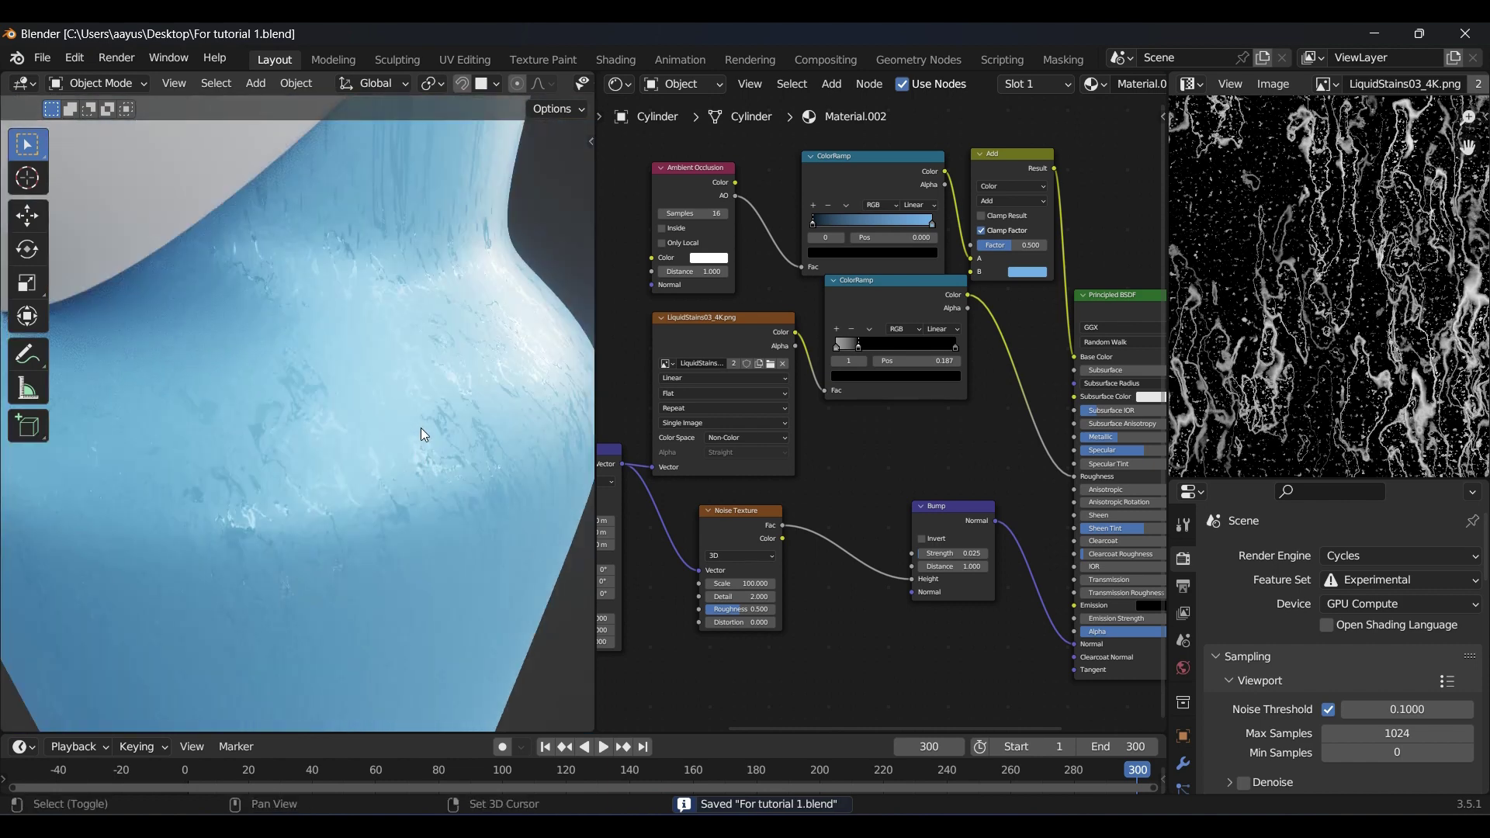
scroll(411, 399, down, 2)
scroll(393, 431, down, 2)
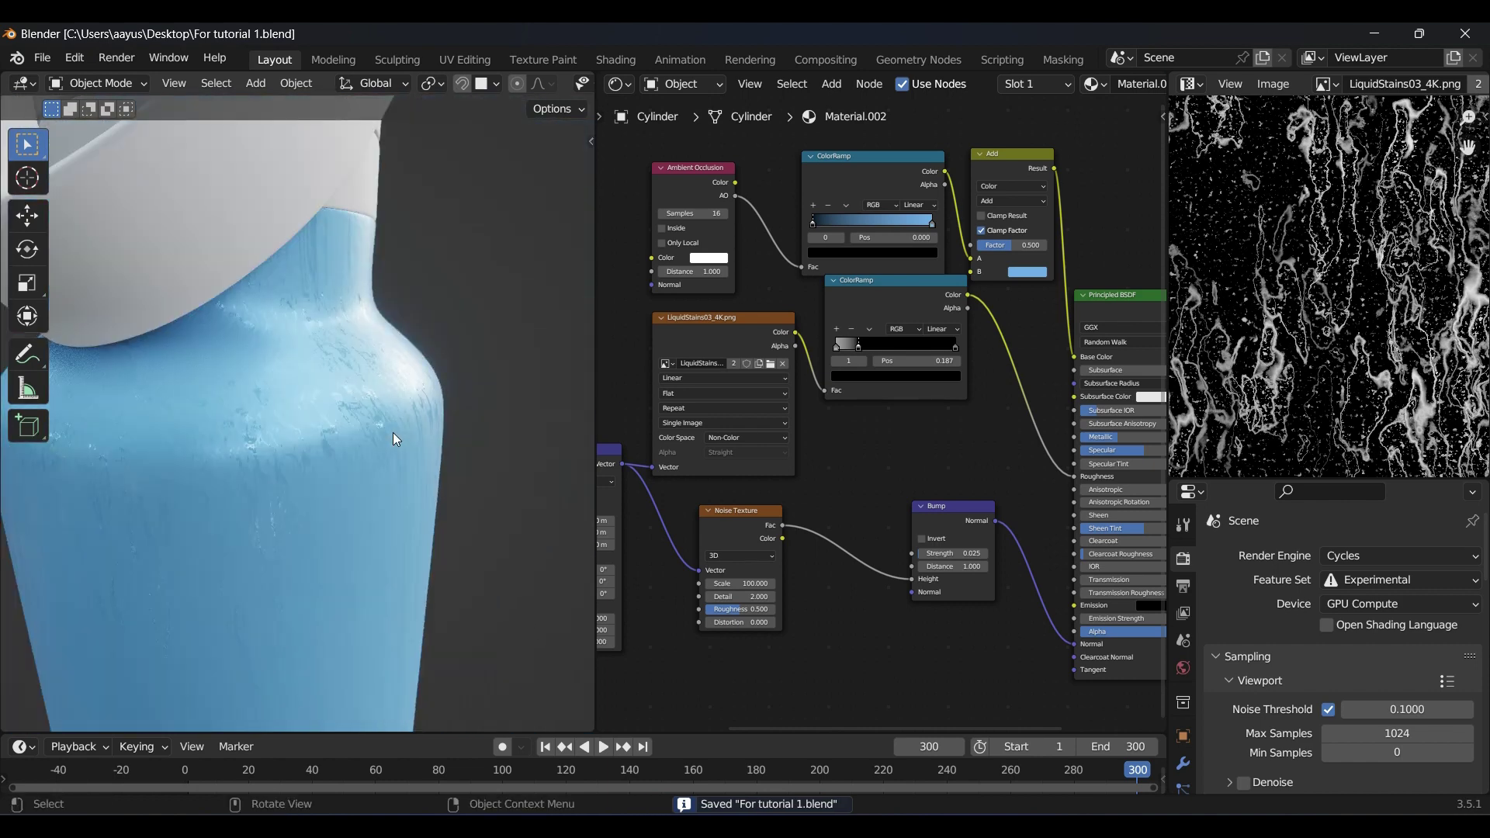
Move the roughness ColorRamp node clear of the ambient occlusion ColorRamp
drag(868, 303, 887, 334)
key(shift+a)
text(mi)
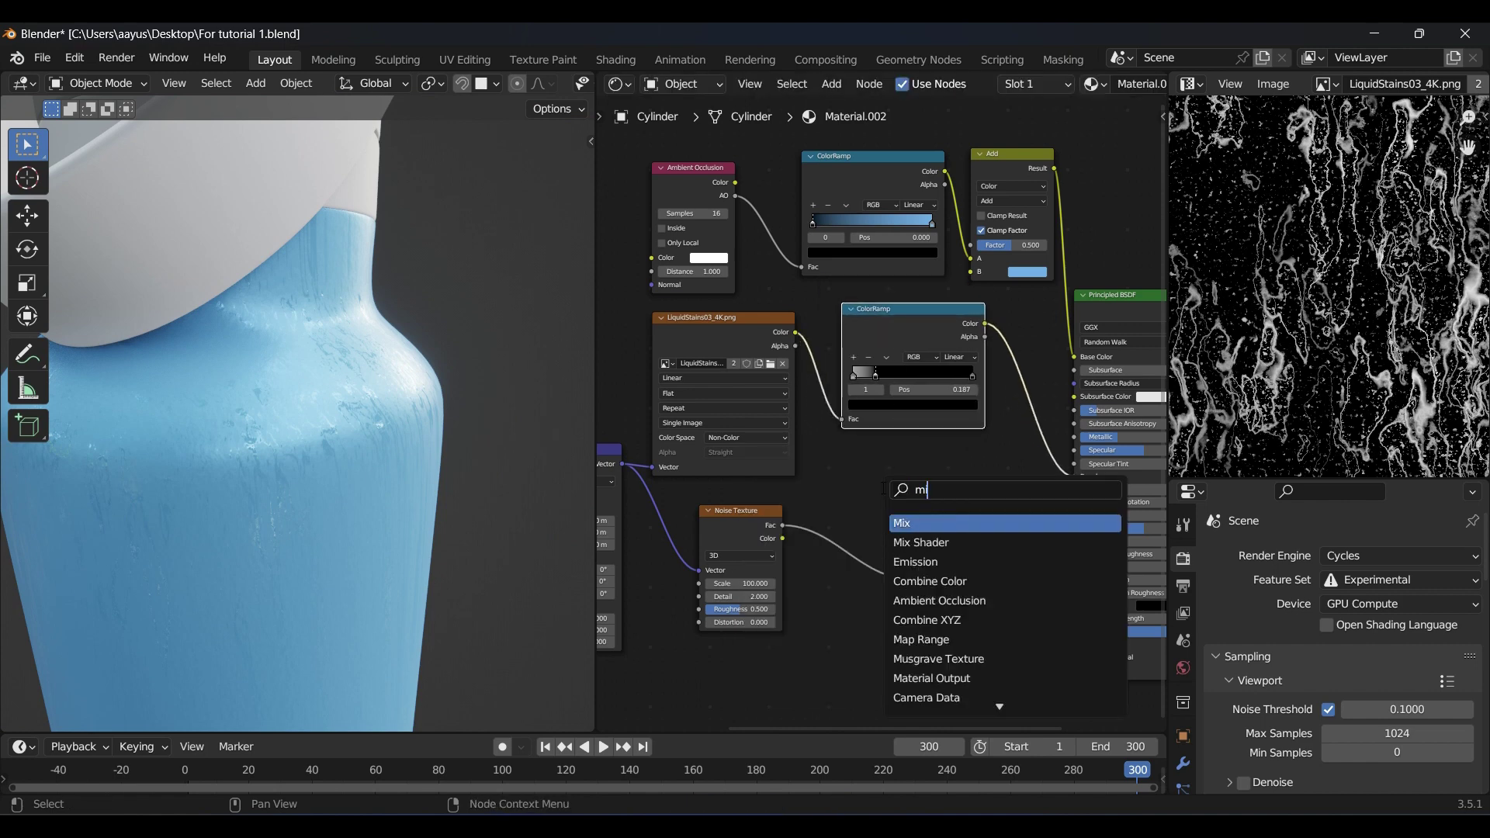
click(821, 496)
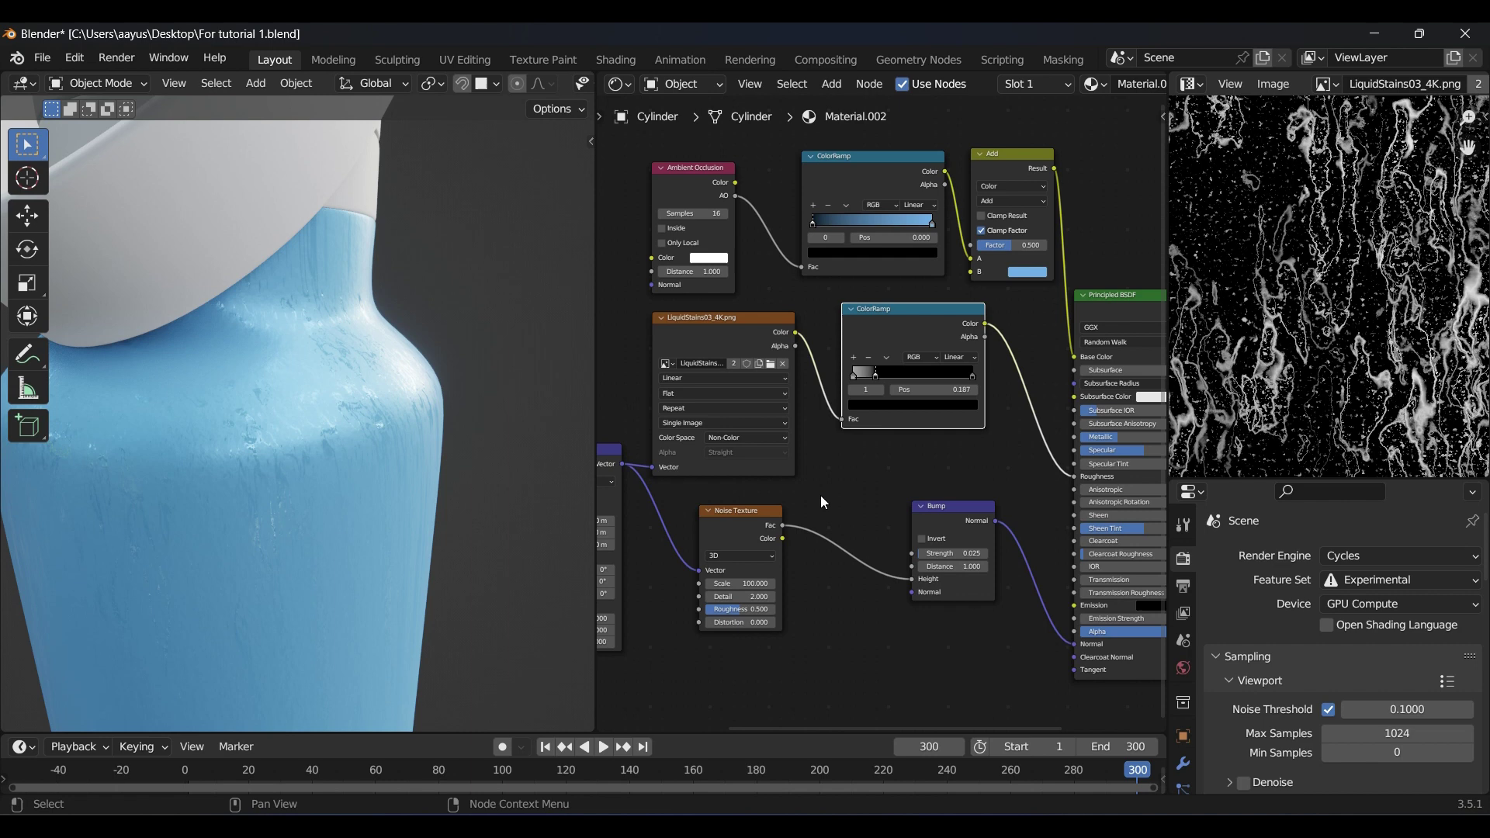
key(shift+a)
click(822, 495)
key(Escape)
key(shift+a)
Duplicate the Add mix node between the Noise Texture and Bump nodes and connect the roughness ColorRamp's colour to its B input
click(1004, 164)
key(shift+d)
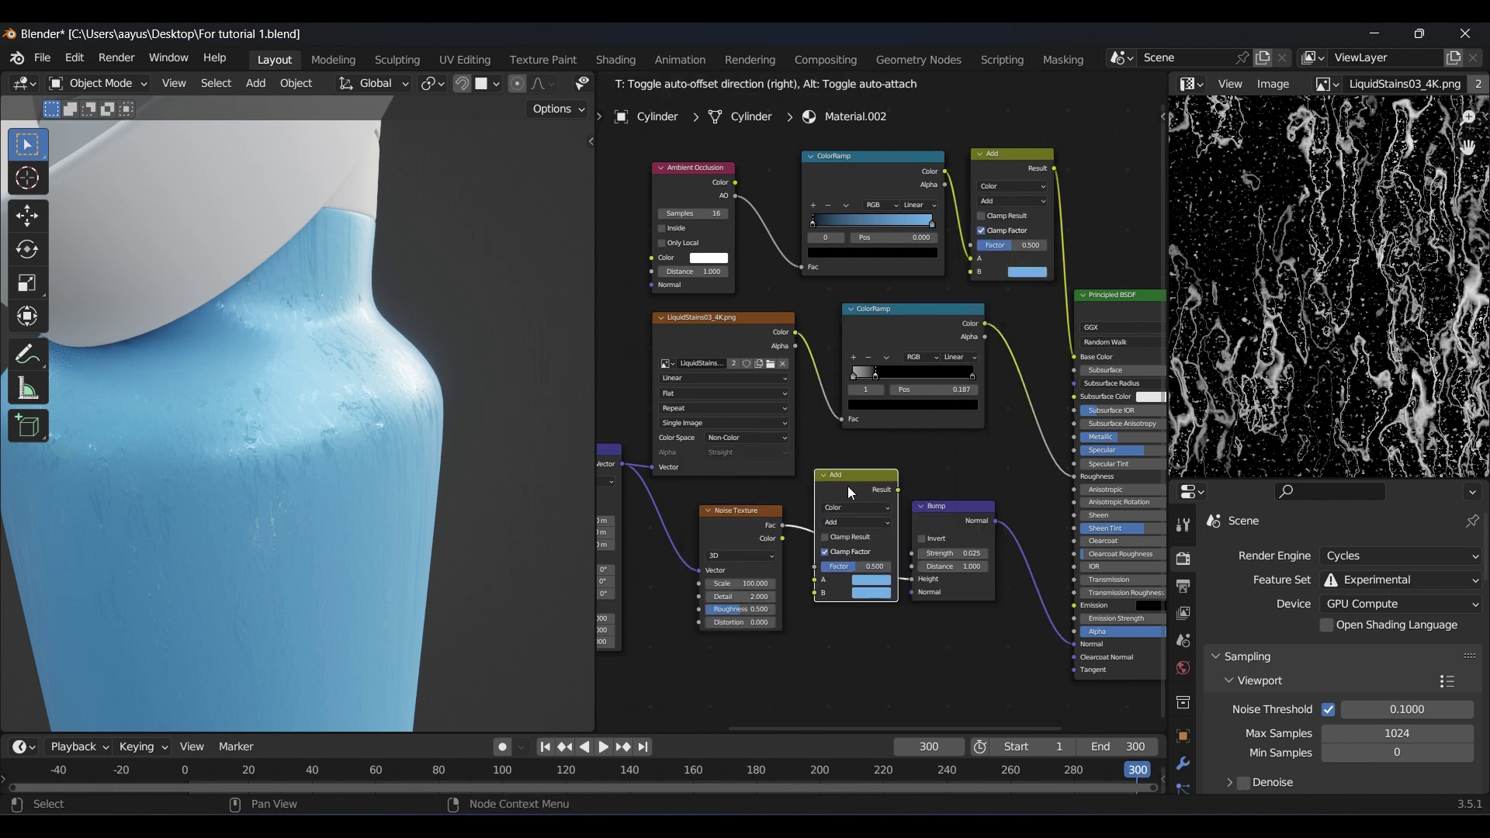
click(856, 475)
drag(984, 324, 841, 594)
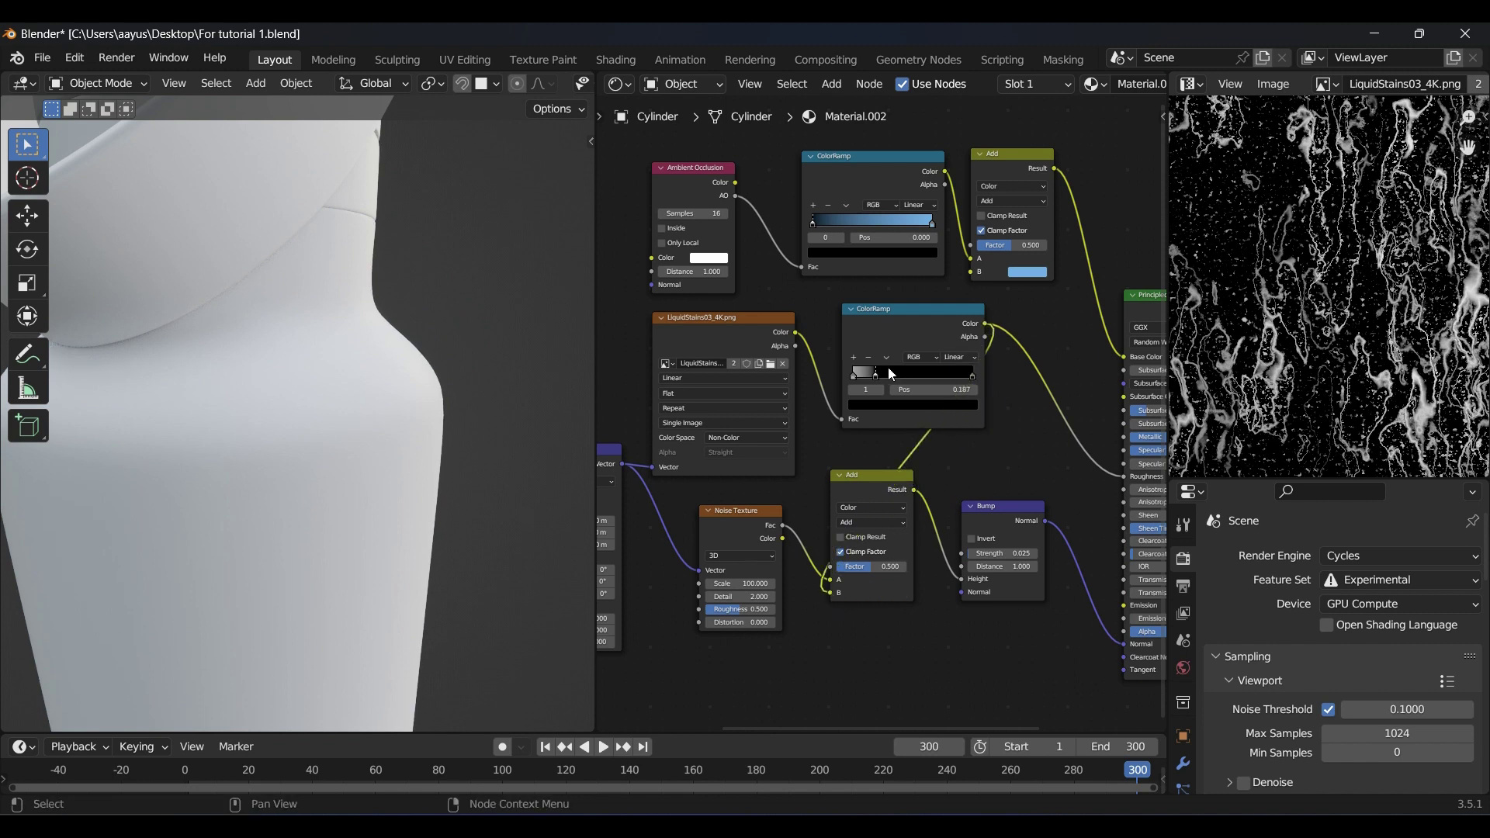
Set the bump mix node to Subtract, drive its Factor with the stain image's colour and check the body's surface
click(861, 522)
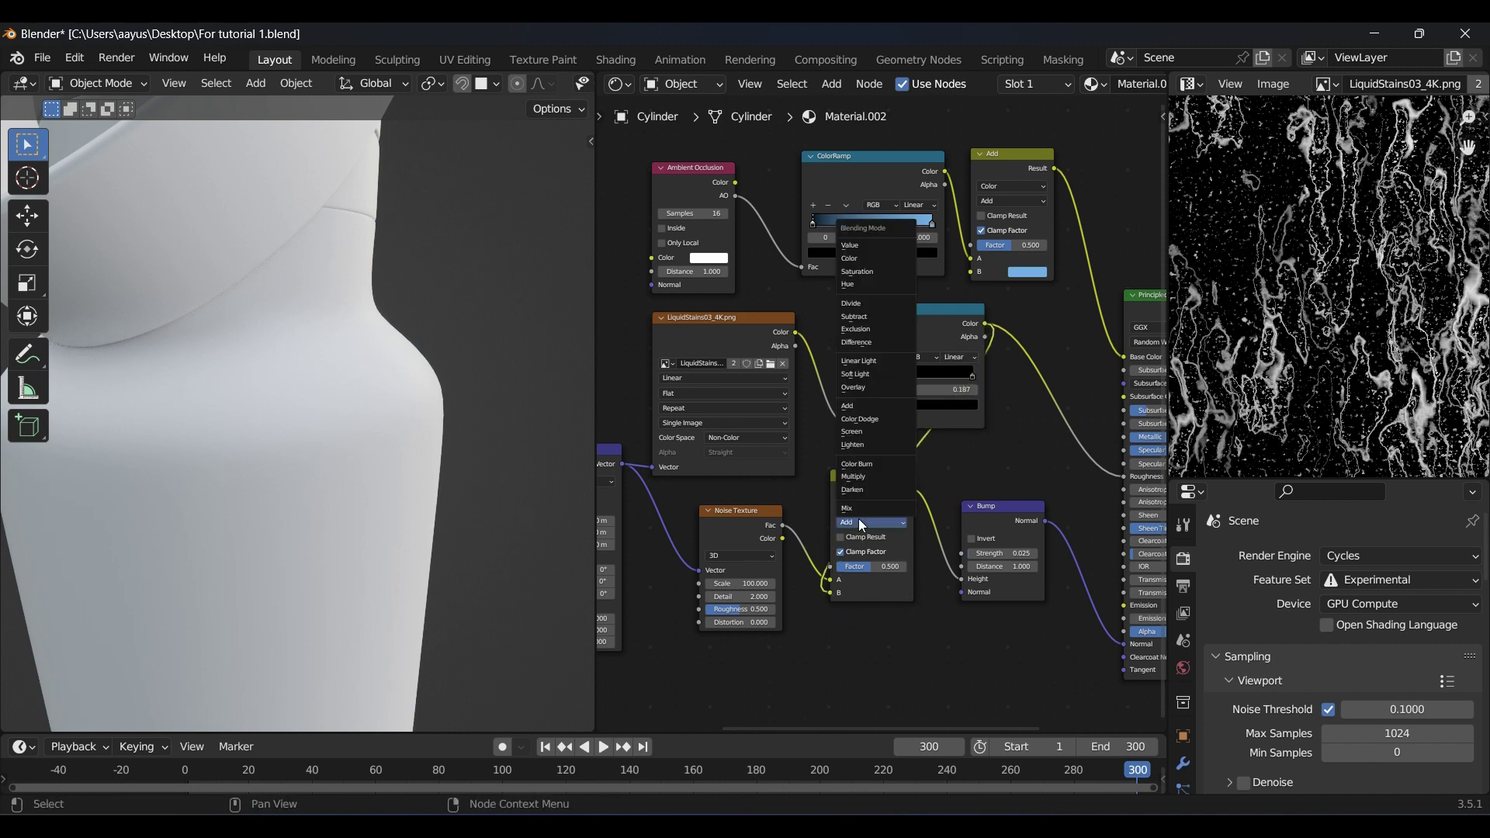
click(859, 316)
scroll(943, 181, up, 2)
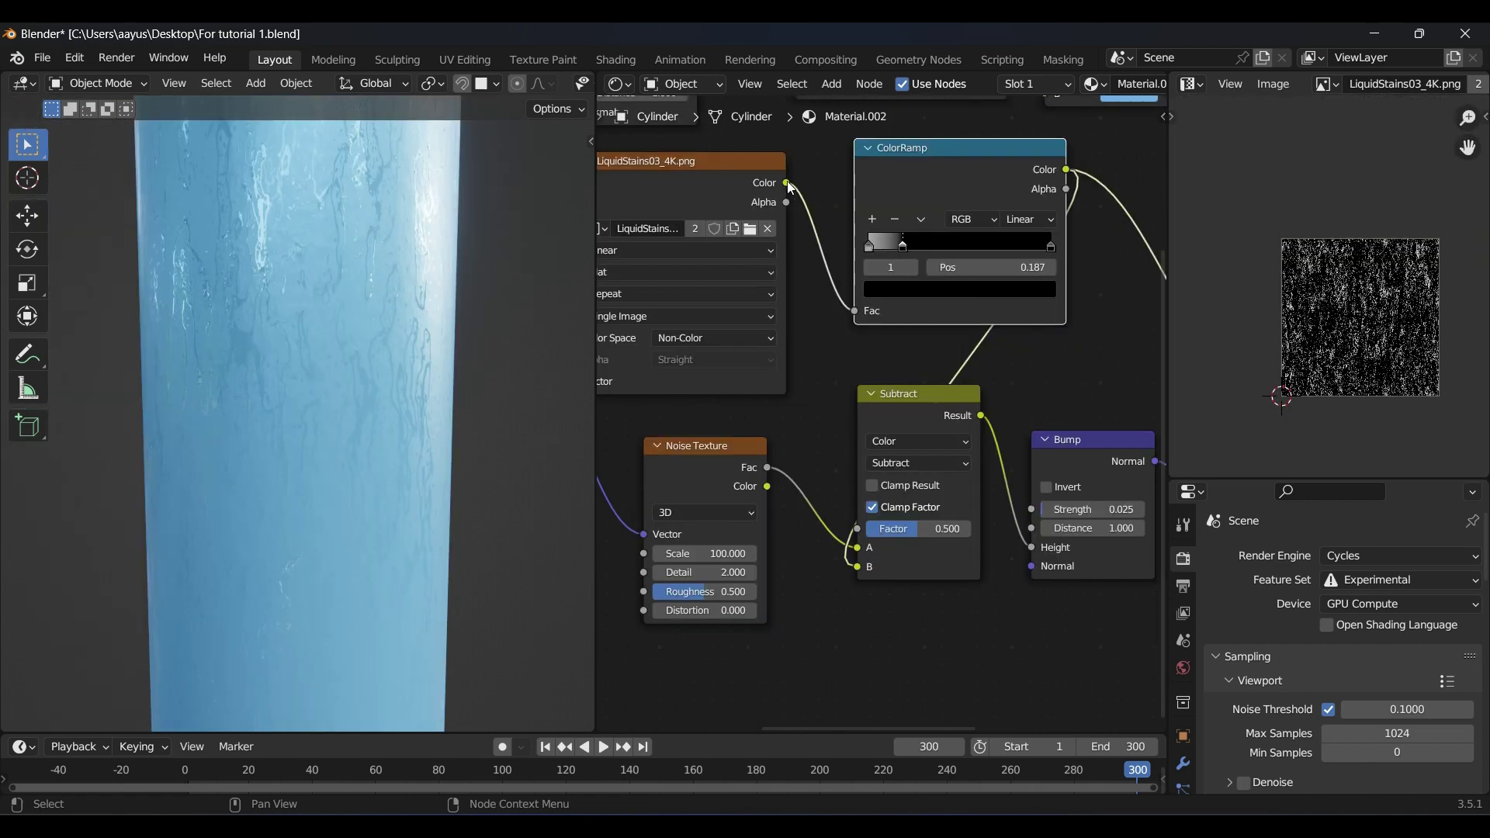
drag(787, 183, 857, 529)
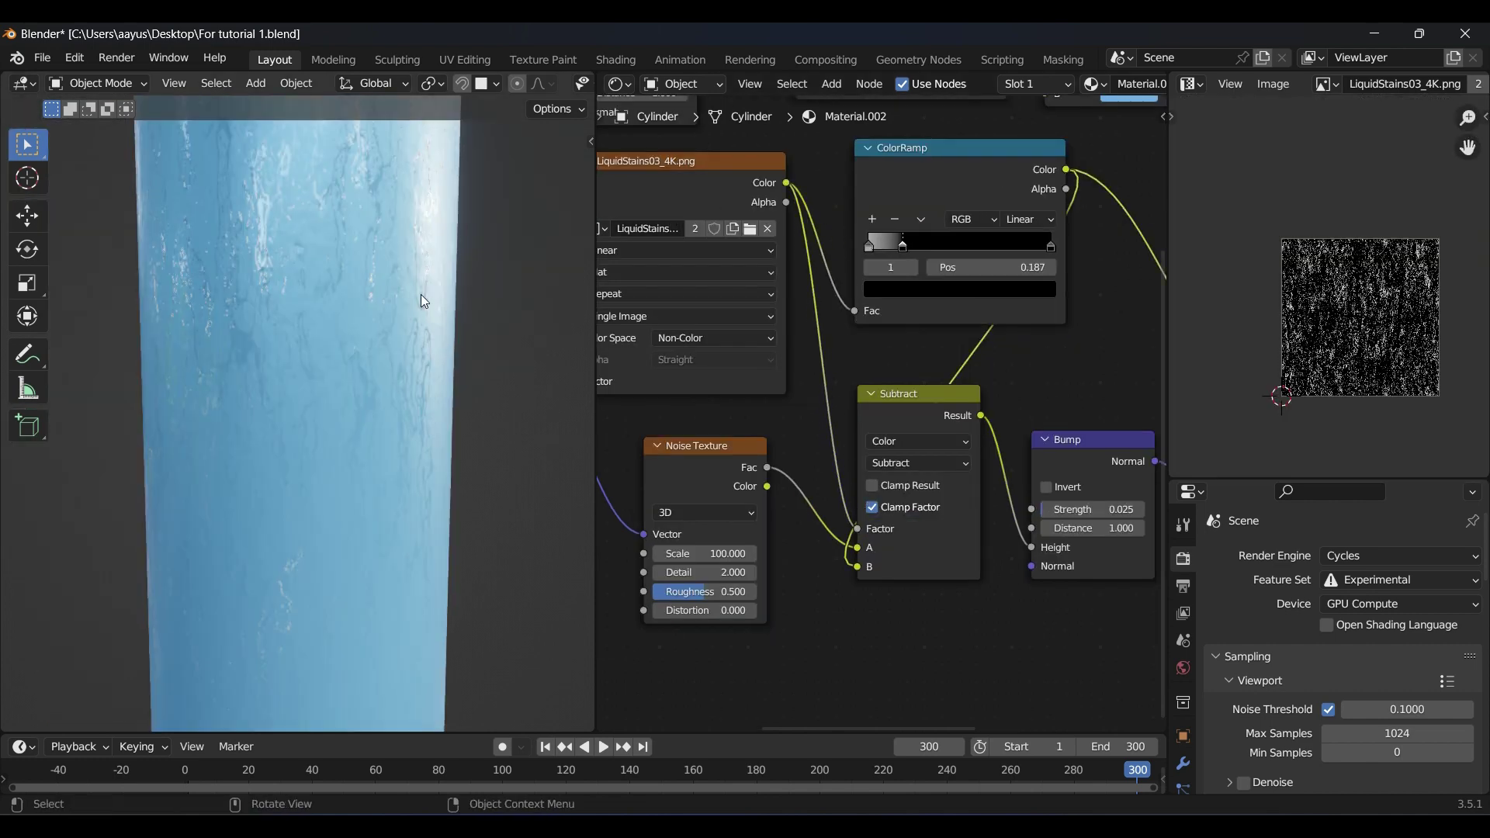
shift+middle_drag(420, 295, 398, 550)
scroll(398, 547, up, 6)
middle_drag(395, 496, 421, 455)
scroll(394, 316, down, 2)
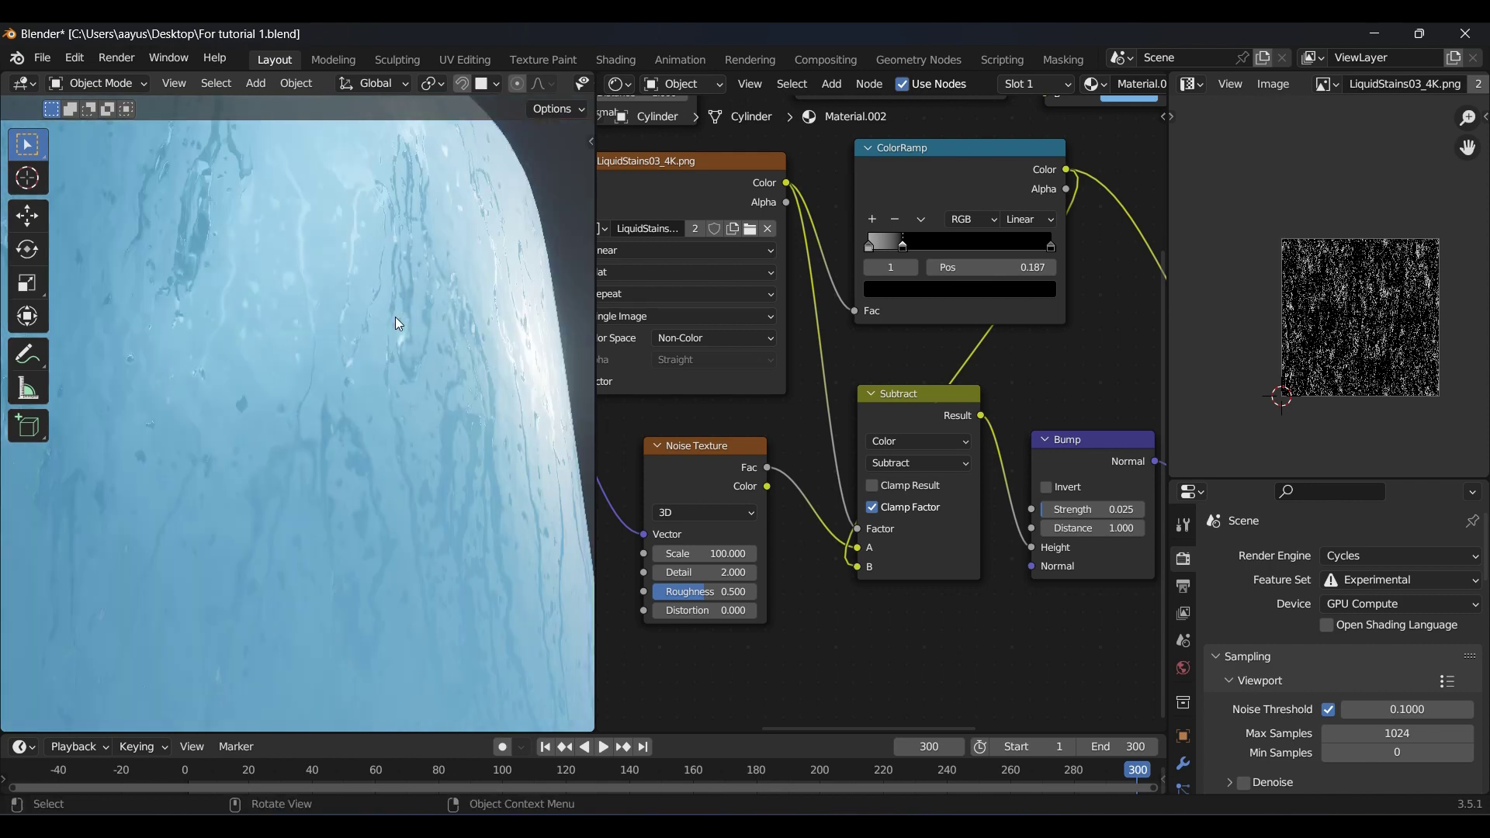
middle_drag(395, 317, 362, 217)
scroll(391, 255, down, 5)
Make the ring between cap and body reflective by setting its material's Metallic to 1 and lowering its Roughness
click(281, 144)
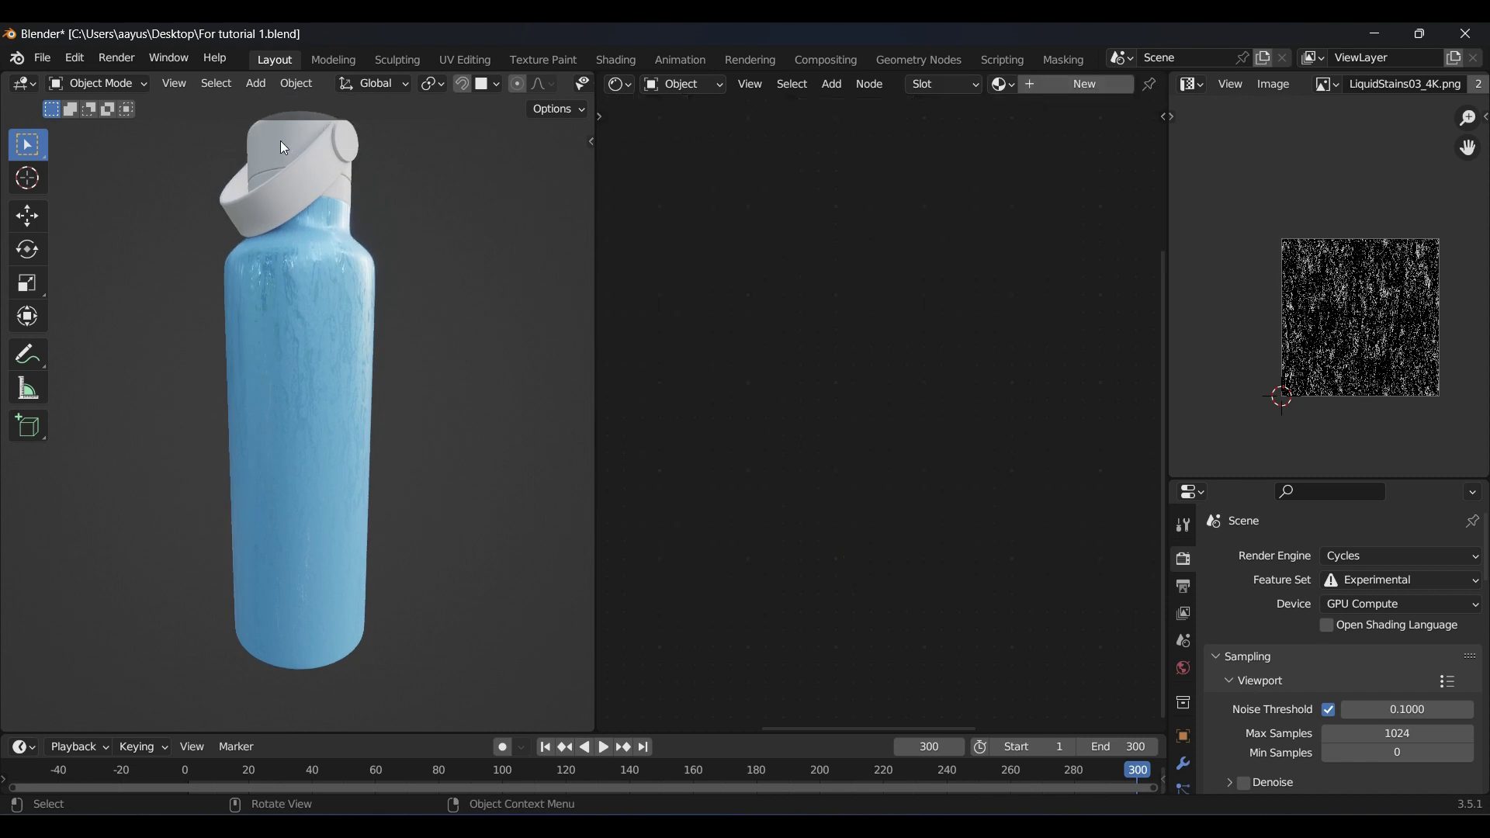
key(KP_Decimal)
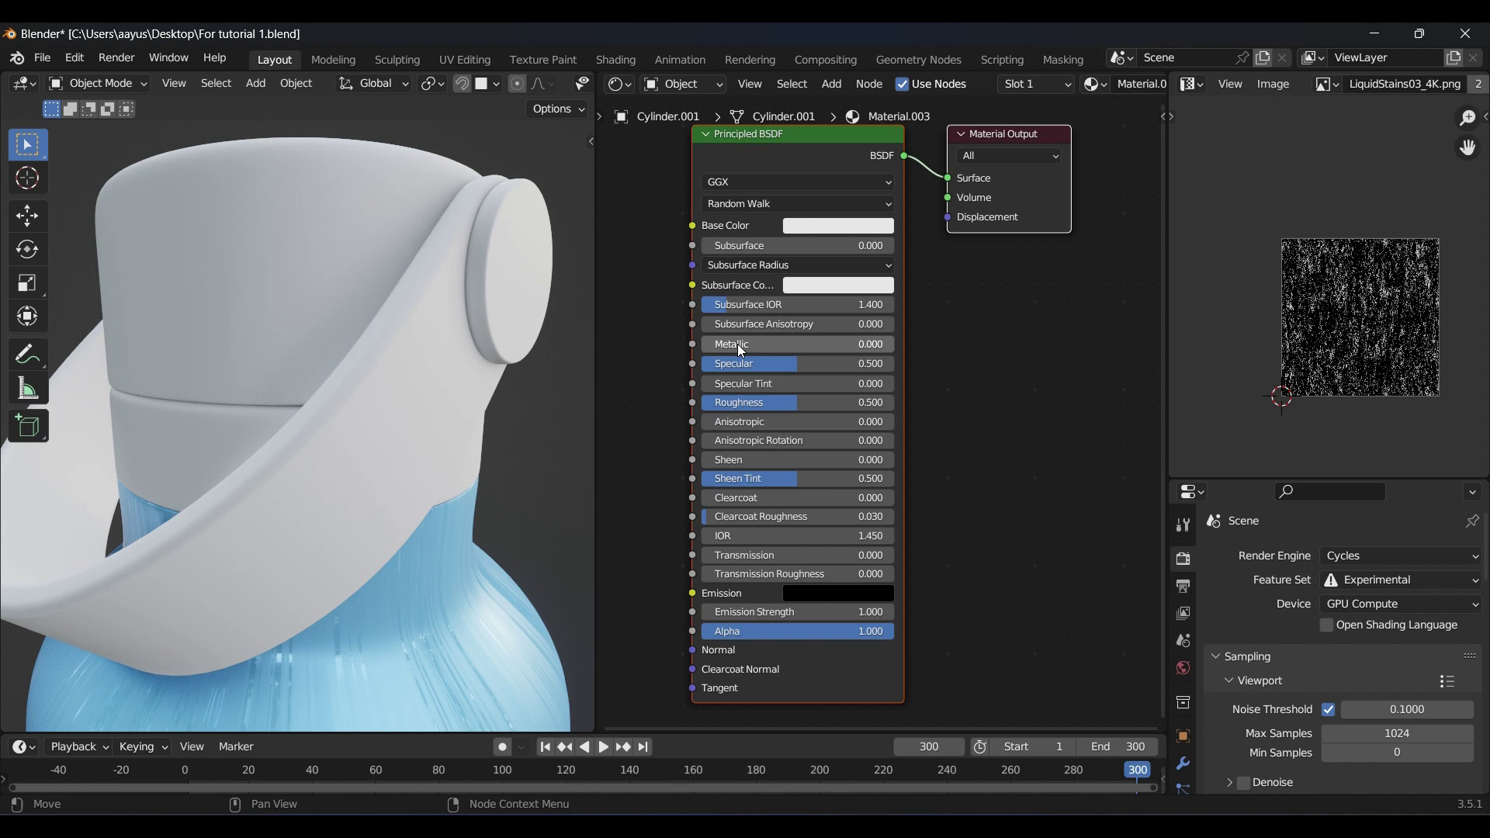
drag(742, 351, 889, 344)
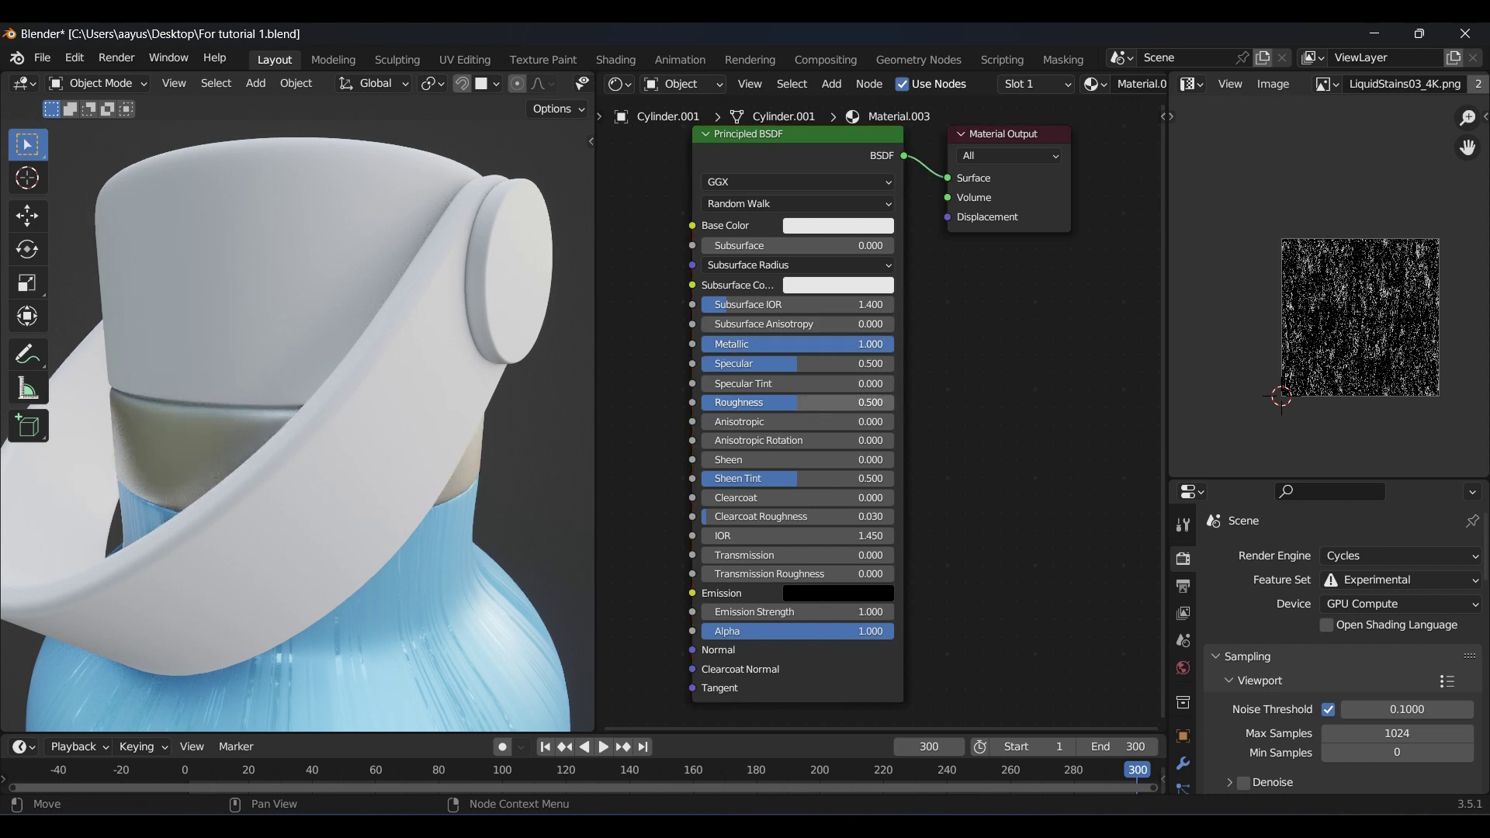
ctrl+drag(797, 402, 722, 402)
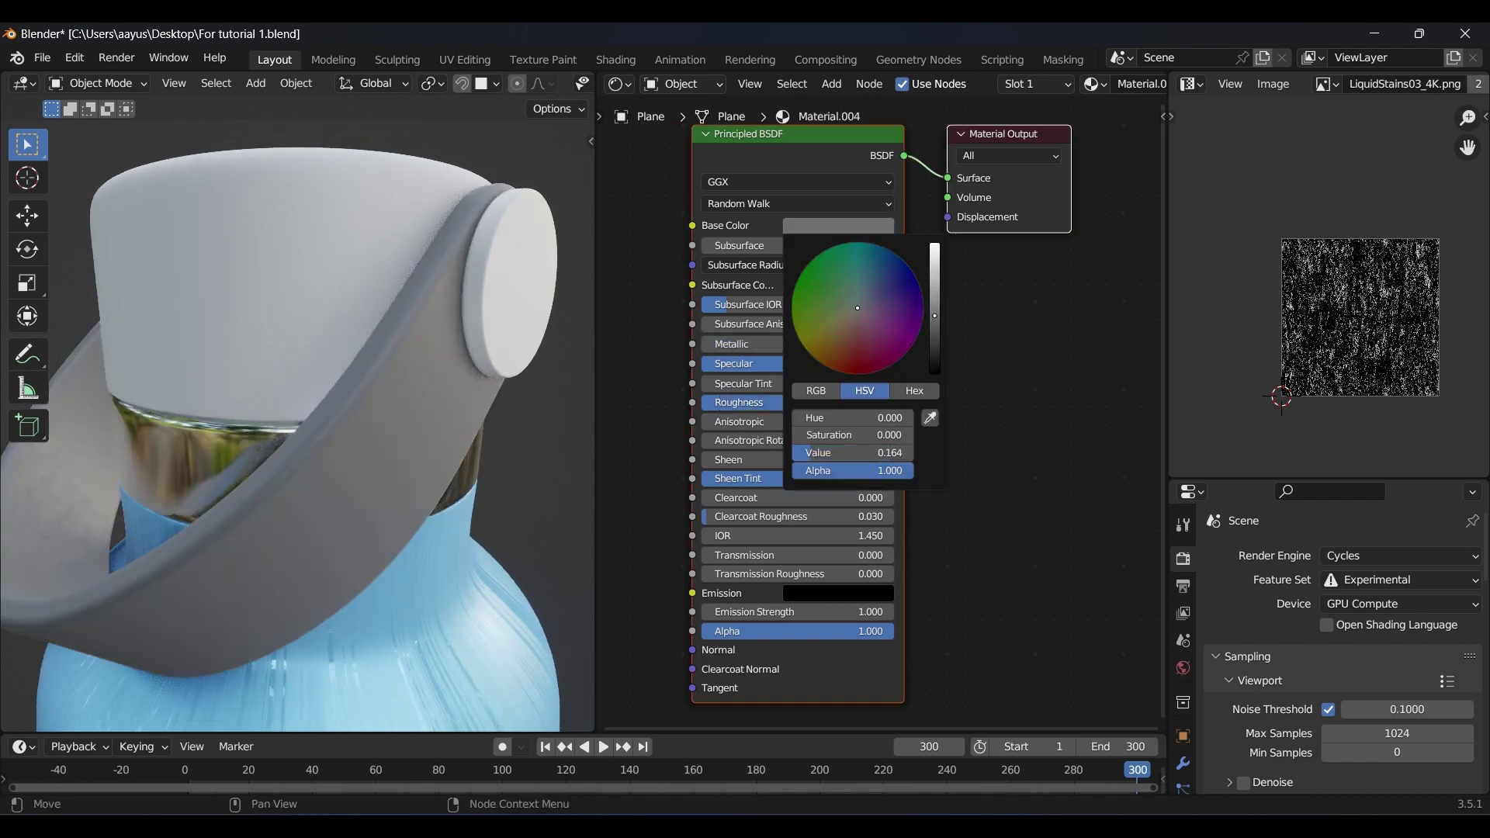
Darken the carrying strap's base colour to near black and lower its Roughness slightly
drag(929, 341, 929, 390)
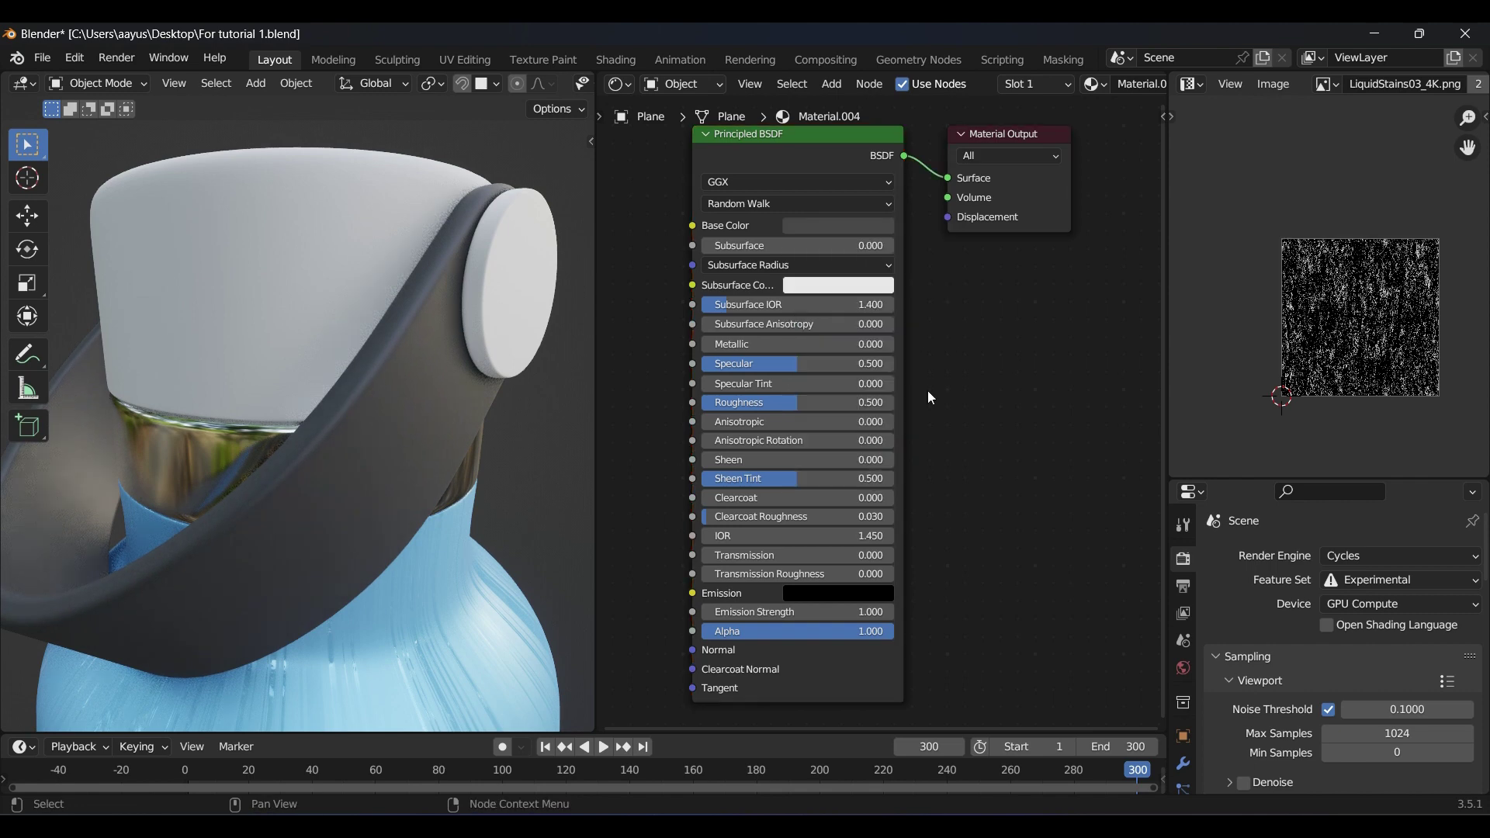
ctrl+drag(808, 402, 769, 402)
click(842, 227)
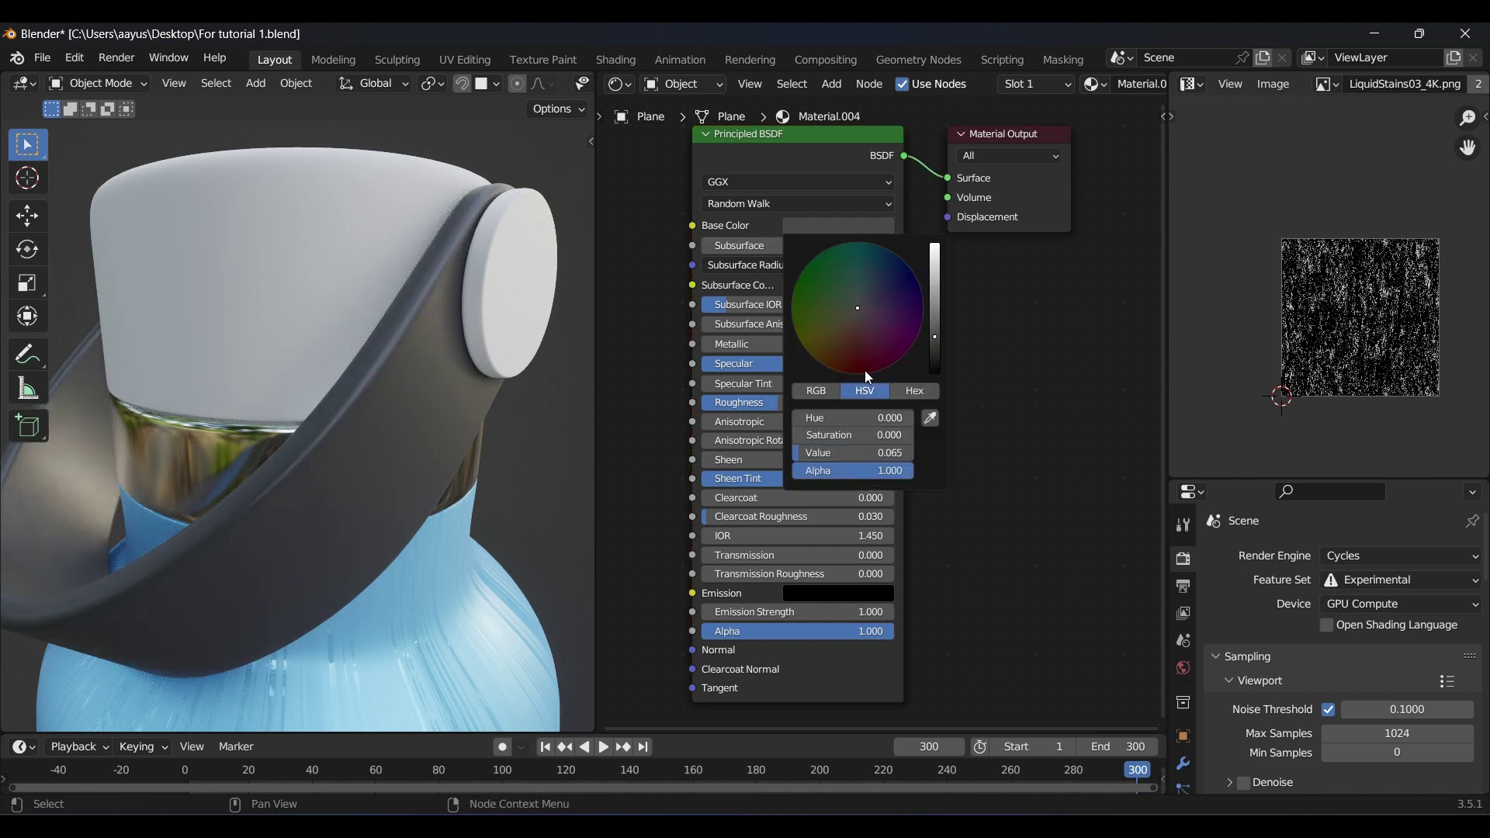
drag(868, 447, 863, 447)
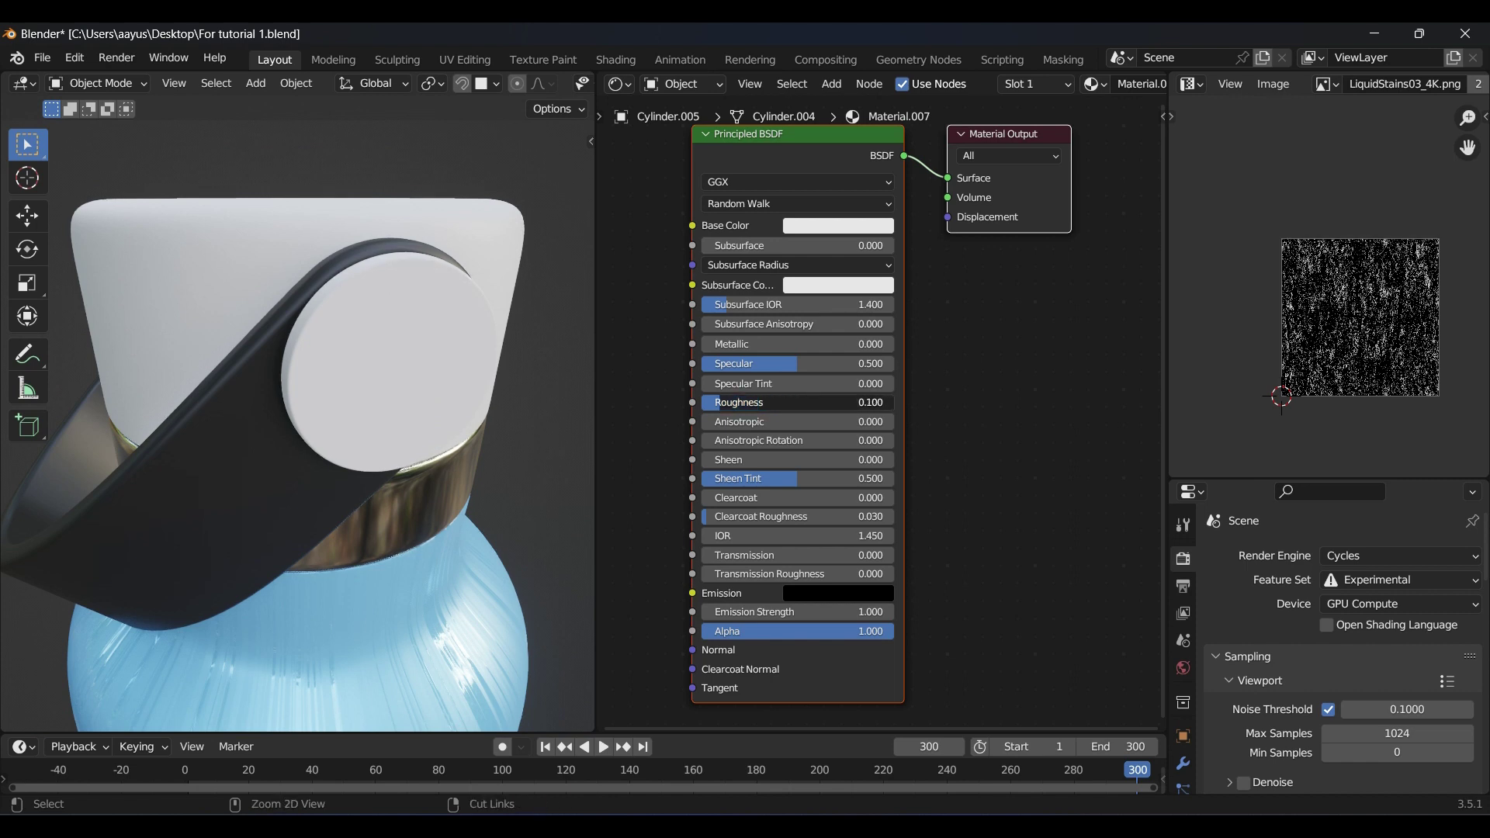
Set Metallic and Anisotropic to 1 on the material of the strap's round button
drag(780, 344, 894, 343)
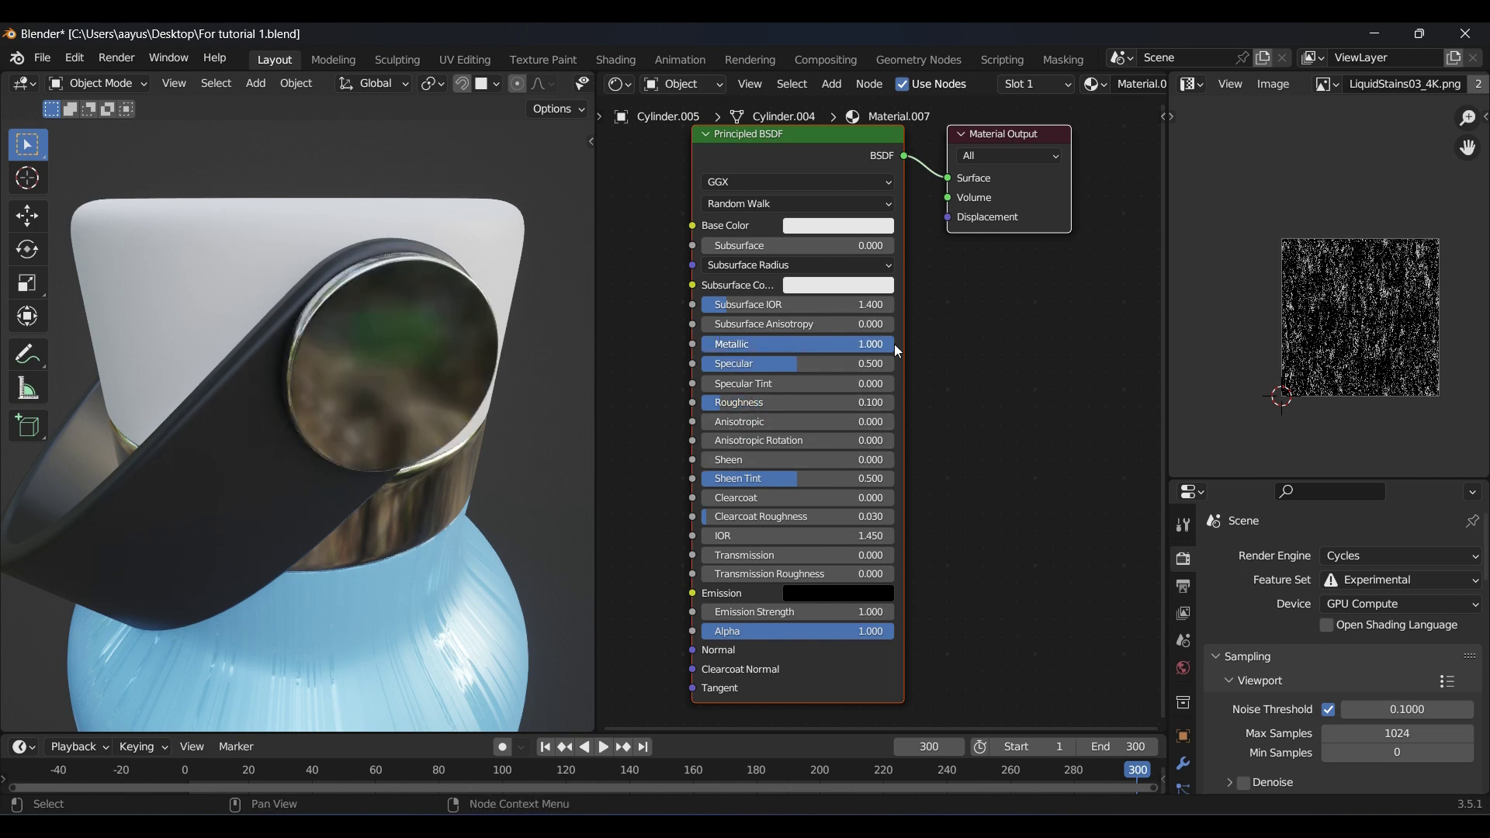
drag(747, 429, 752, 428)
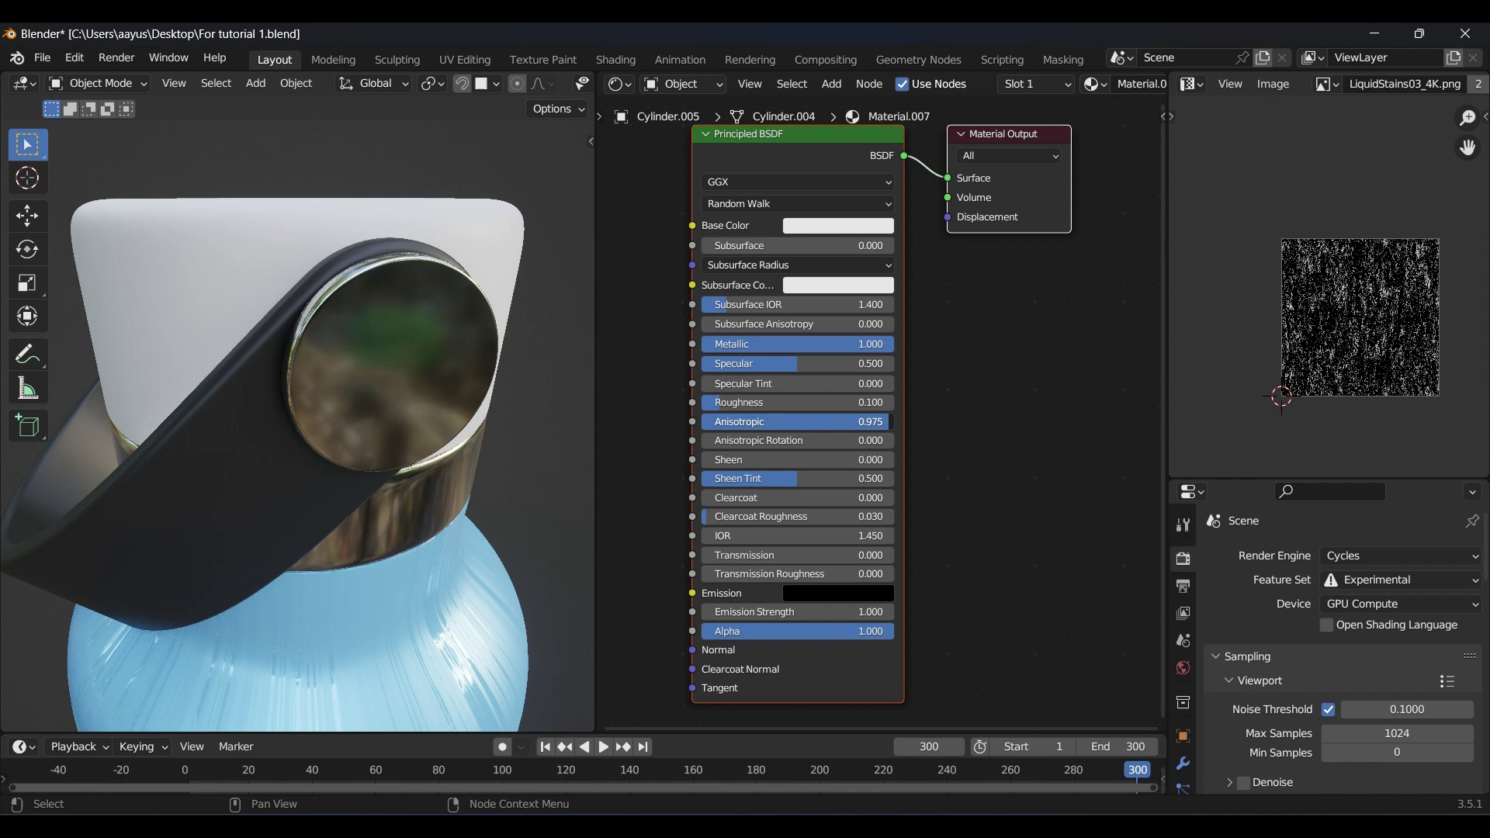
middle_drag(527, 448, 551, 420)
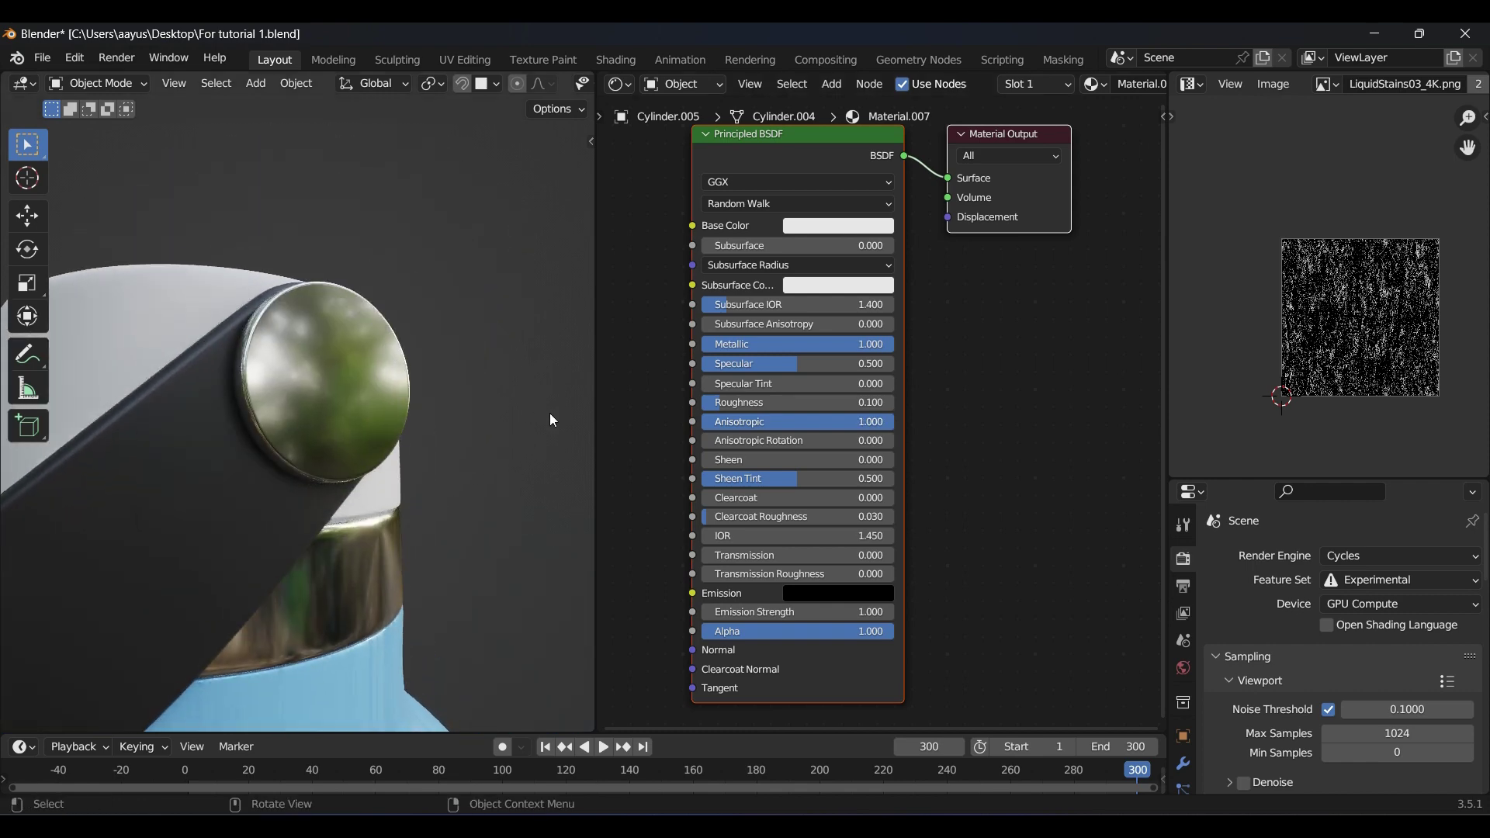
scroll(458, 84, down, 5)
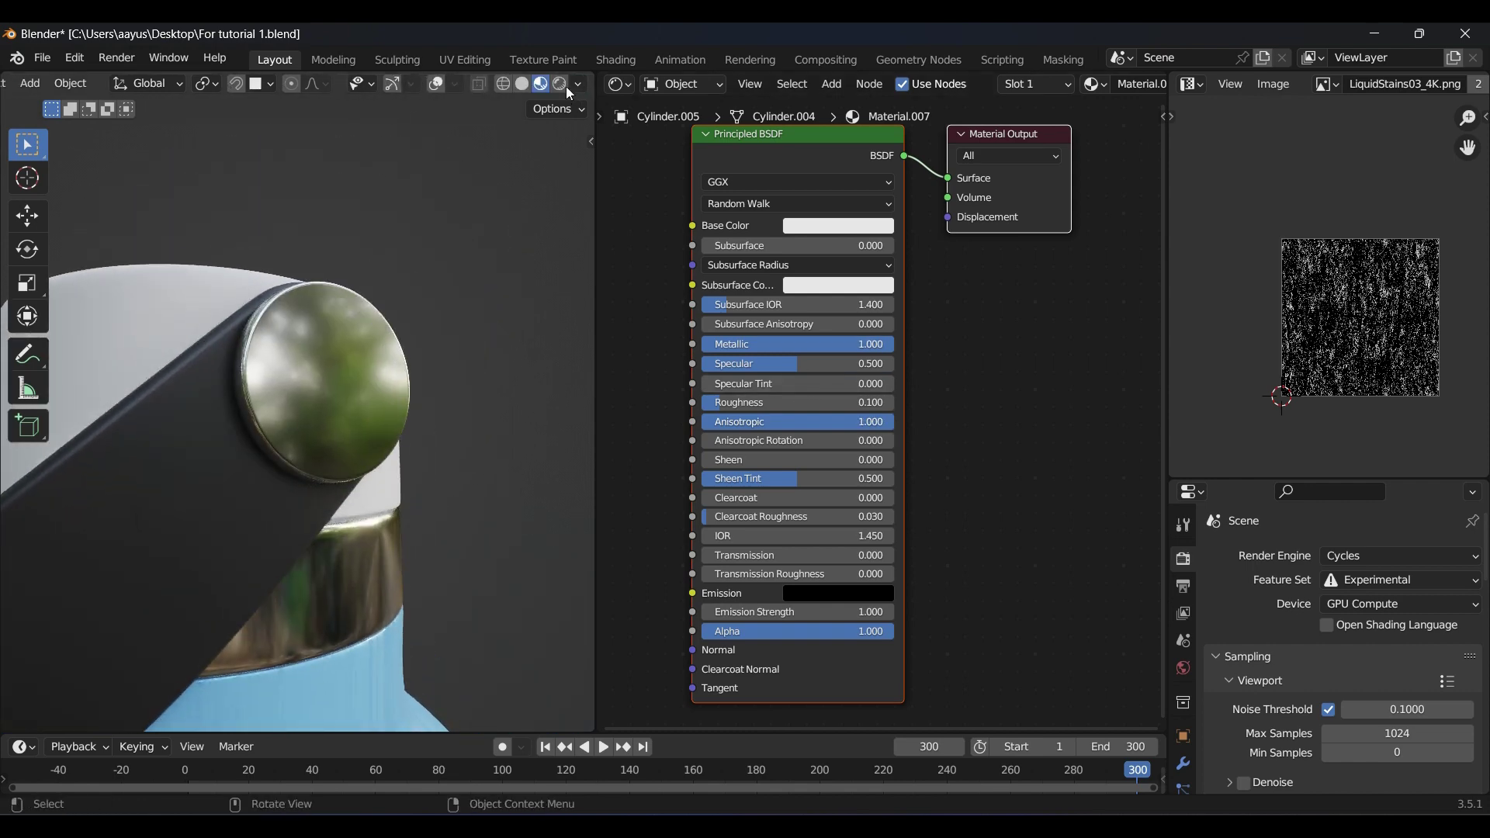
Inspect the button's anisotropic reflections in rendered shading and reduce its Anisotropic value
click(562, 86)
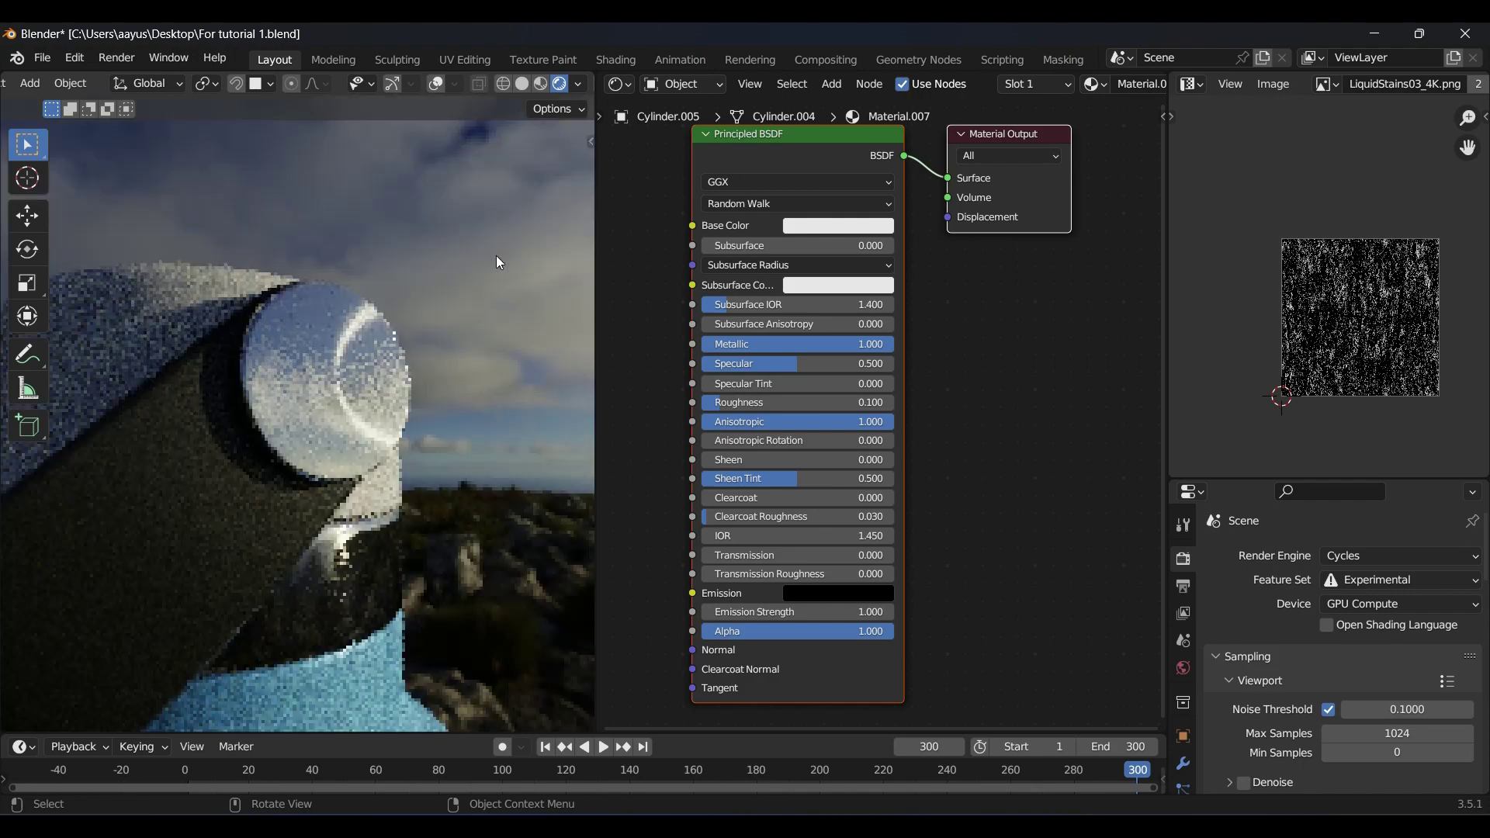
middle_drag(403, 436, 439, 425)
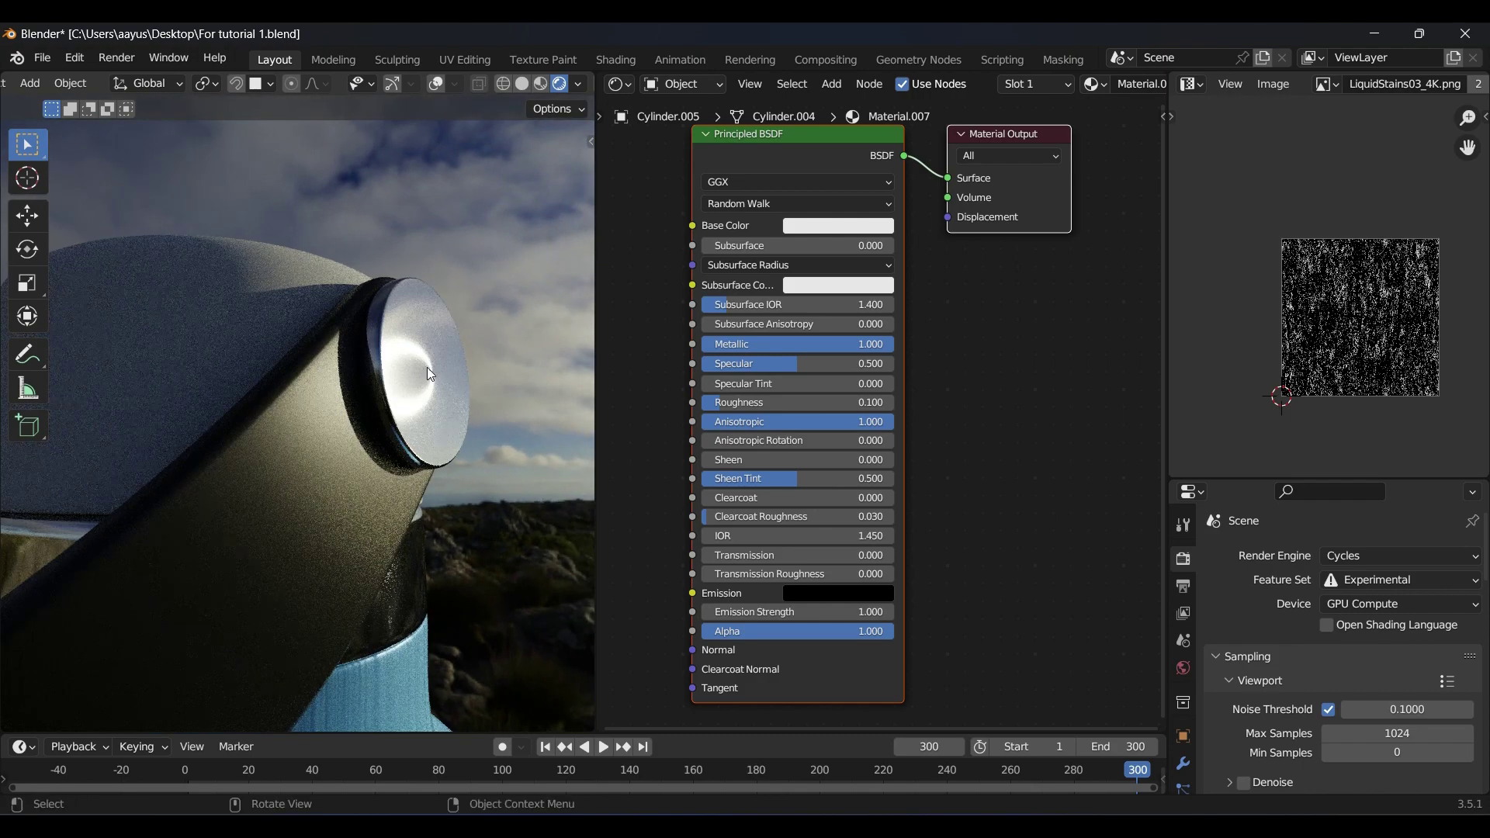
drag(769, 423, 617, 423)
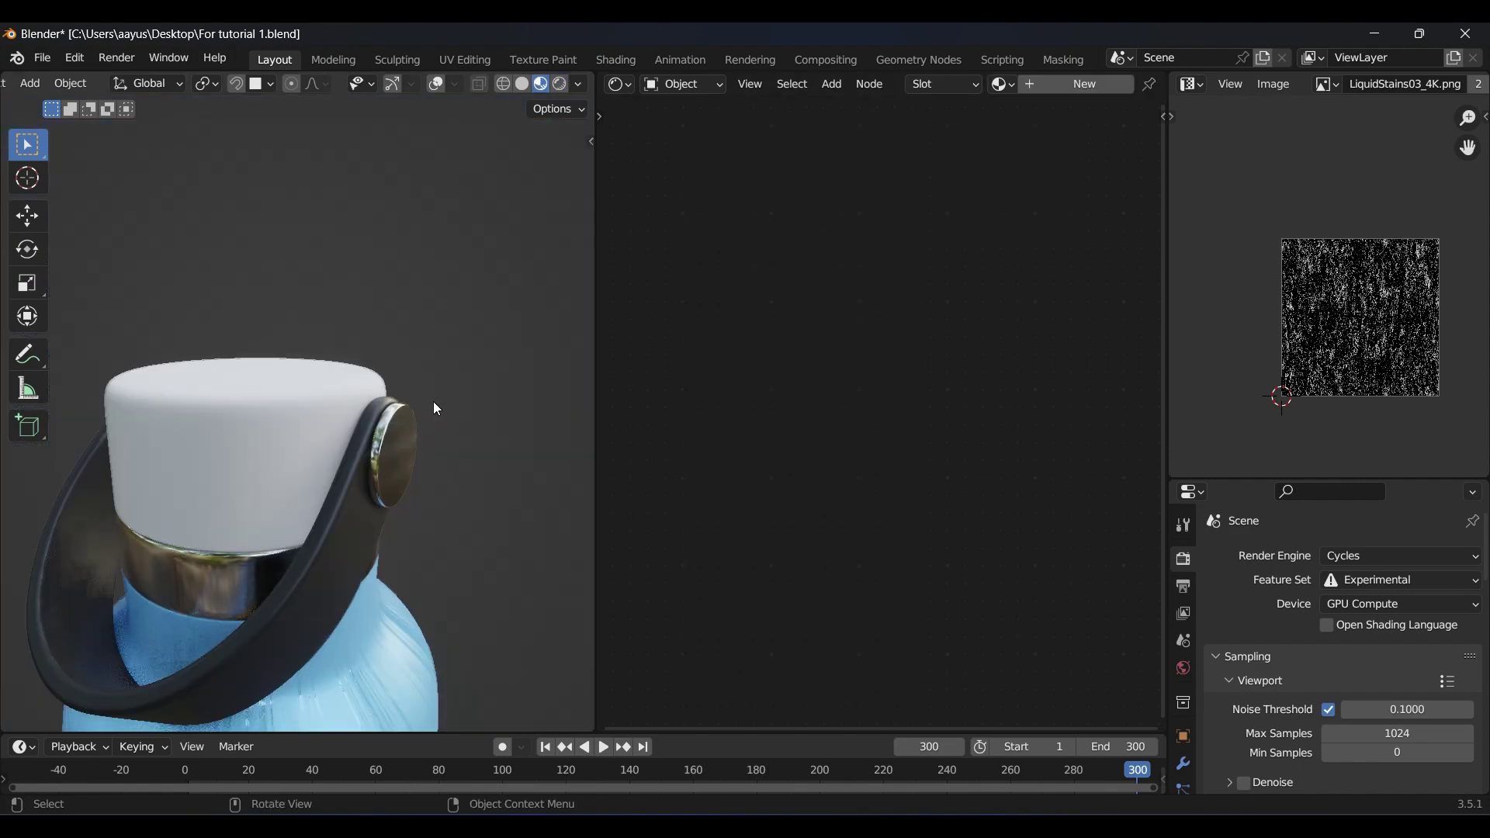
Give the bottle's cap a new material and darken its base colour to dark grey
middle_drag(433, 402, 394, 430)
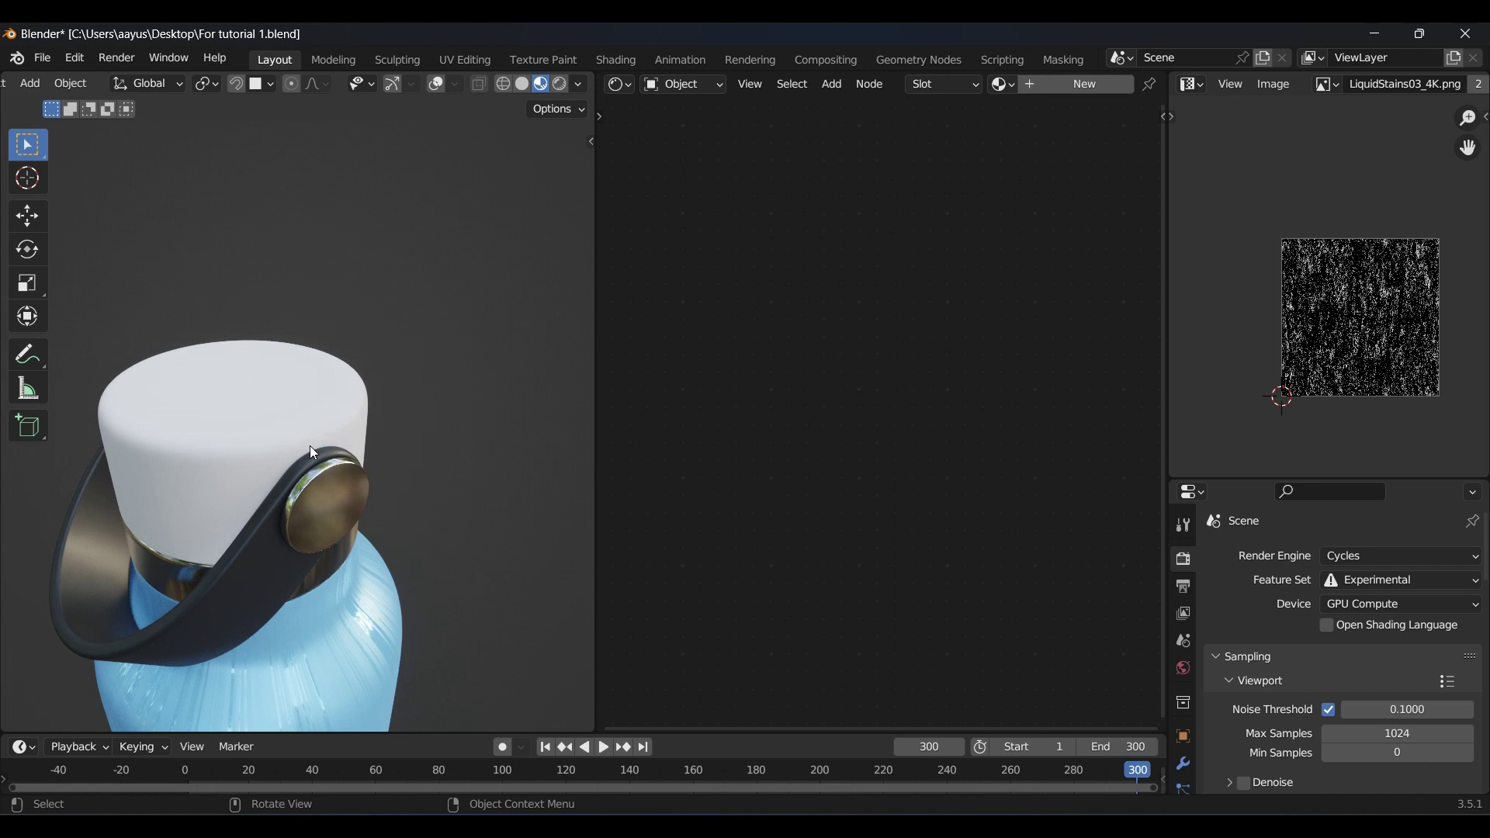
scroll(310, 446, up, 4)
click(1055, 89)
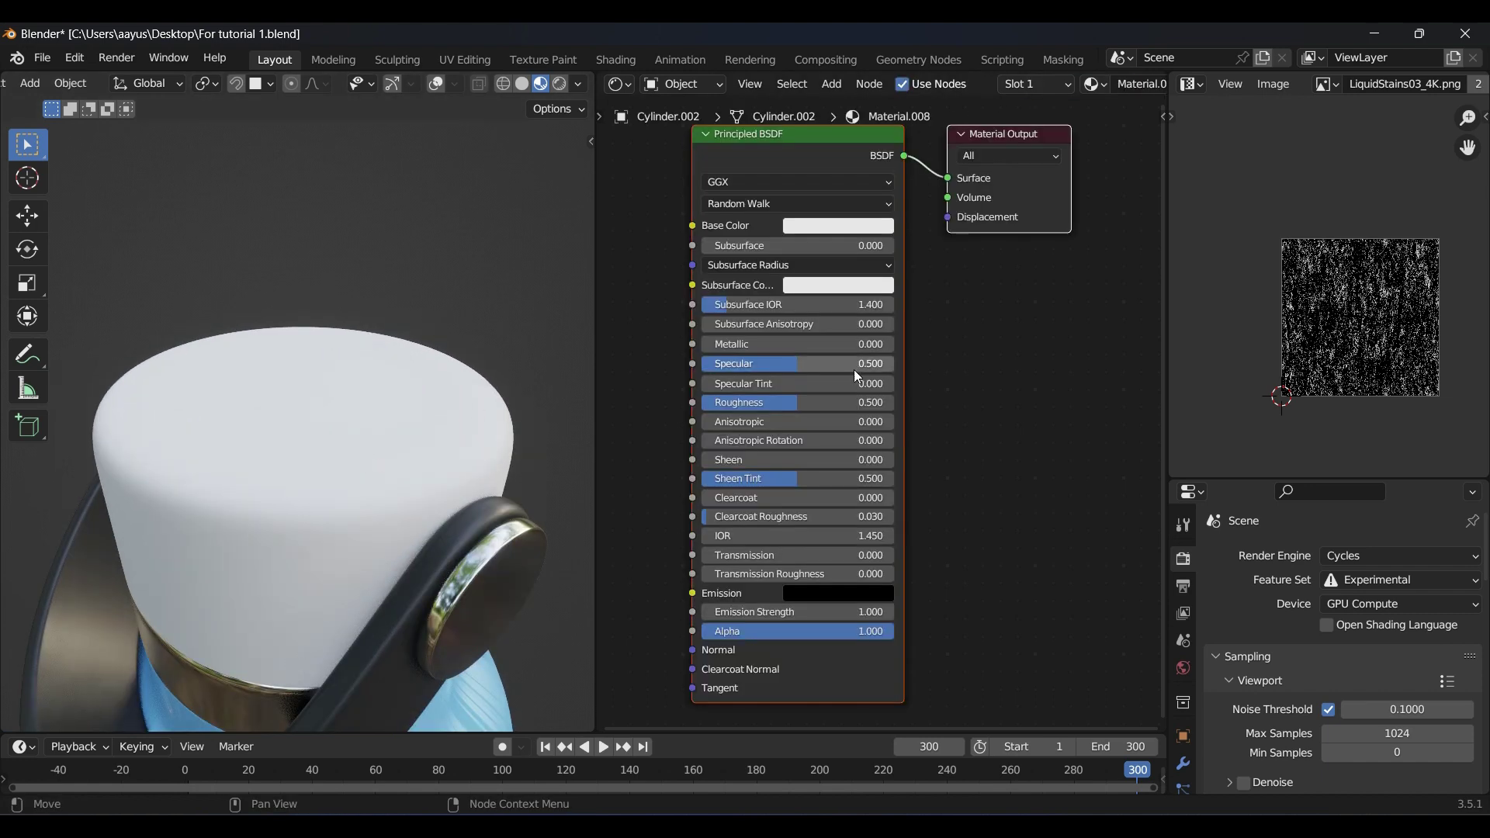
click(842, 226)
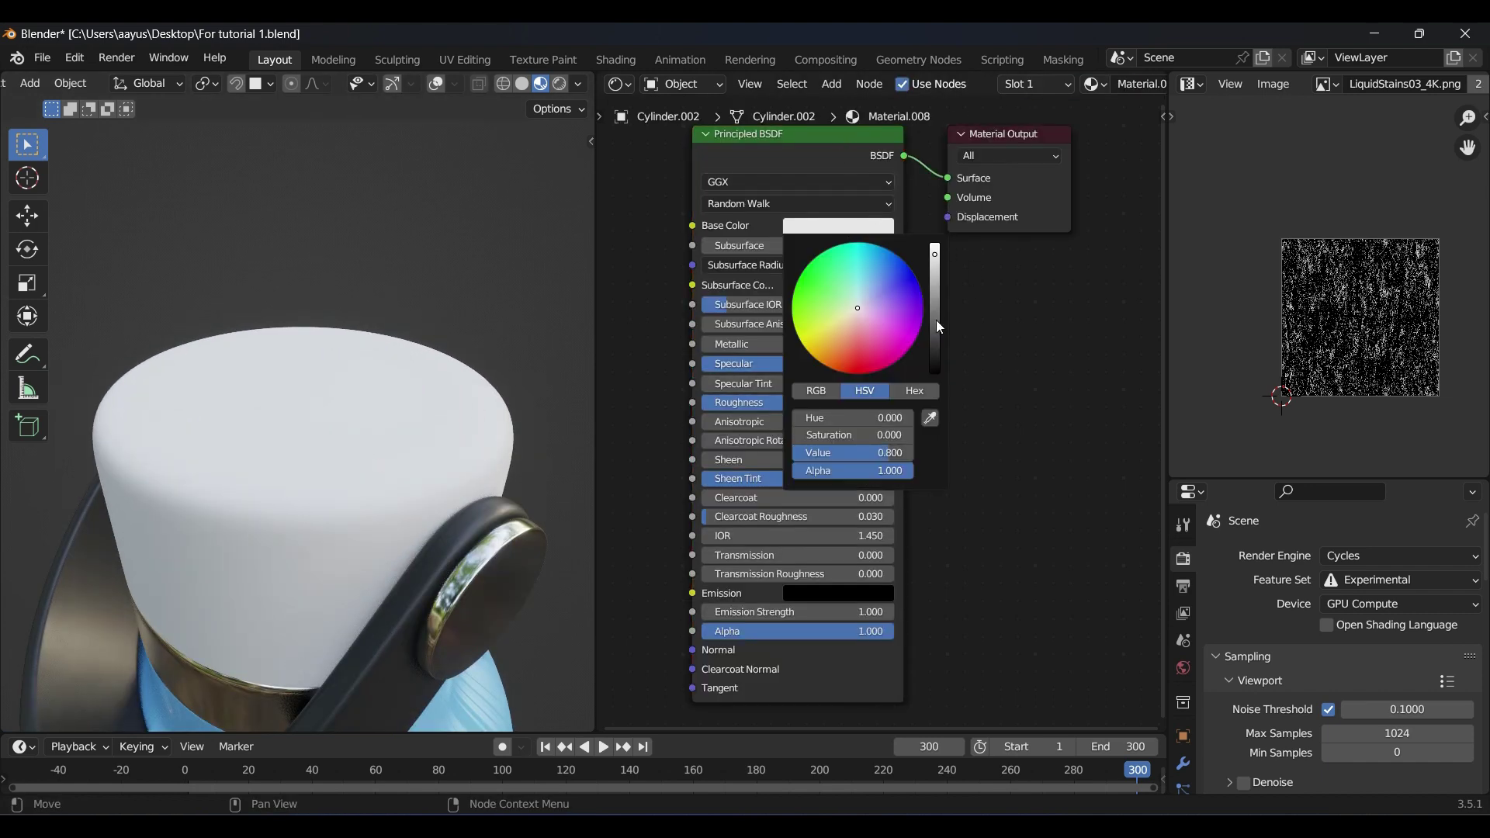
drag(936, 326, 935, 341)
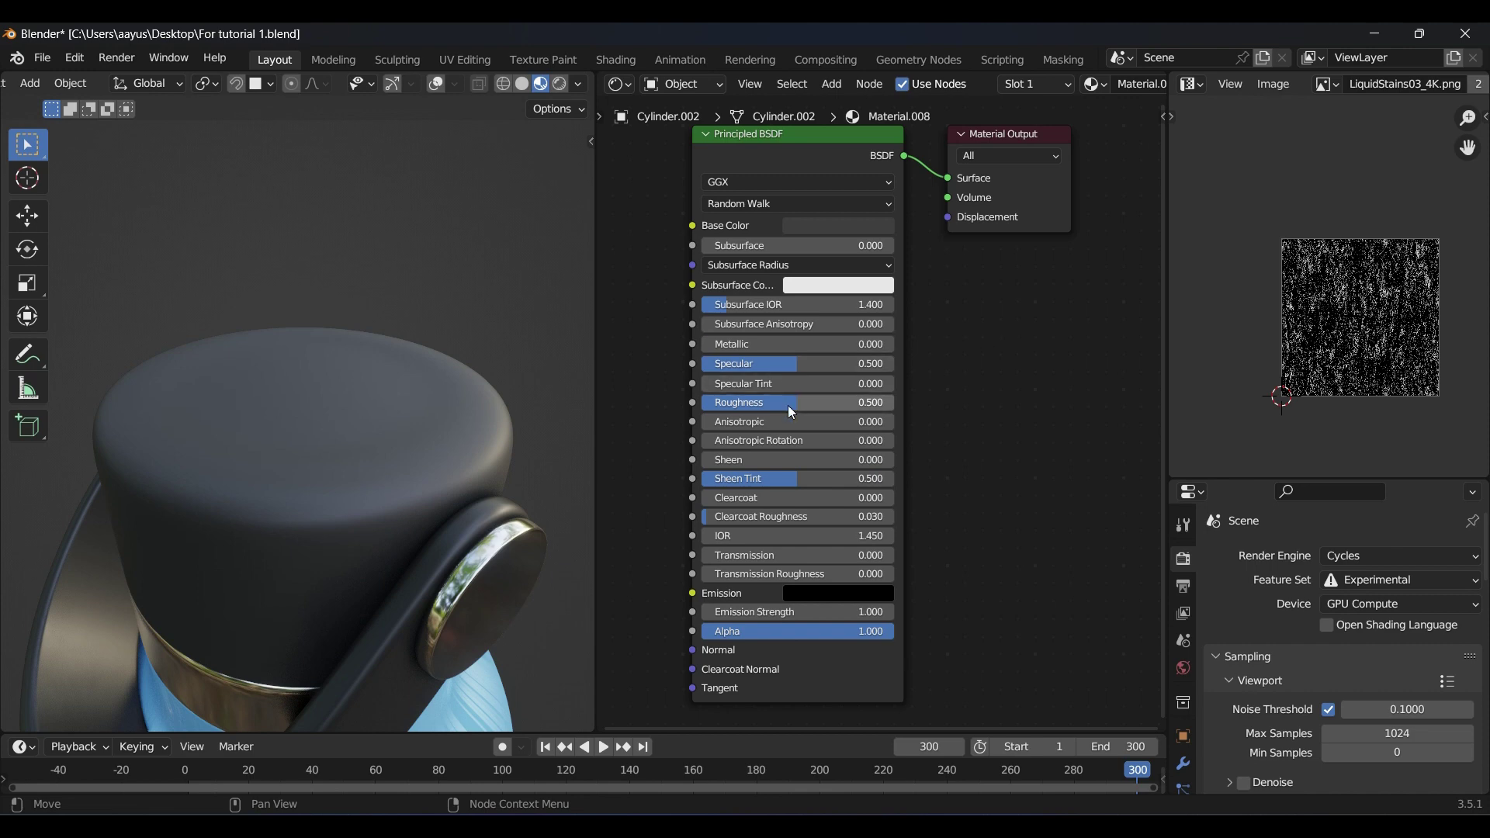
Set the Roughness of the cap's material to 0.3
drag(791, 411, 753, 412)
middle_drag(974, 403, 999, 401)
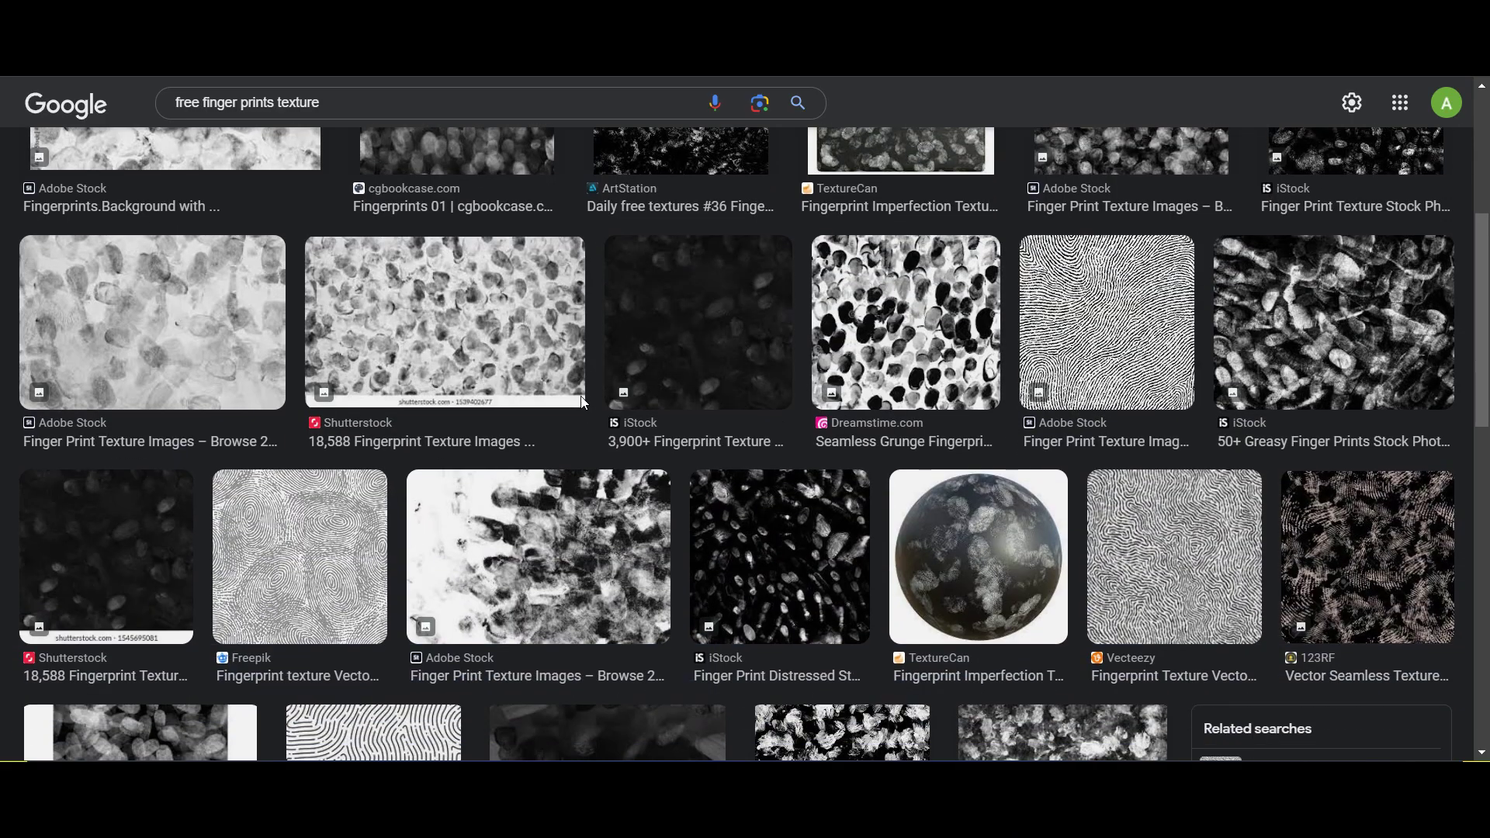
Browse web image results for free fingerprint textures and examine the untitled.blend scene that scatters fingerprints with geometry nodes
scroll(477, 335, up, 4)
click(476, 335)
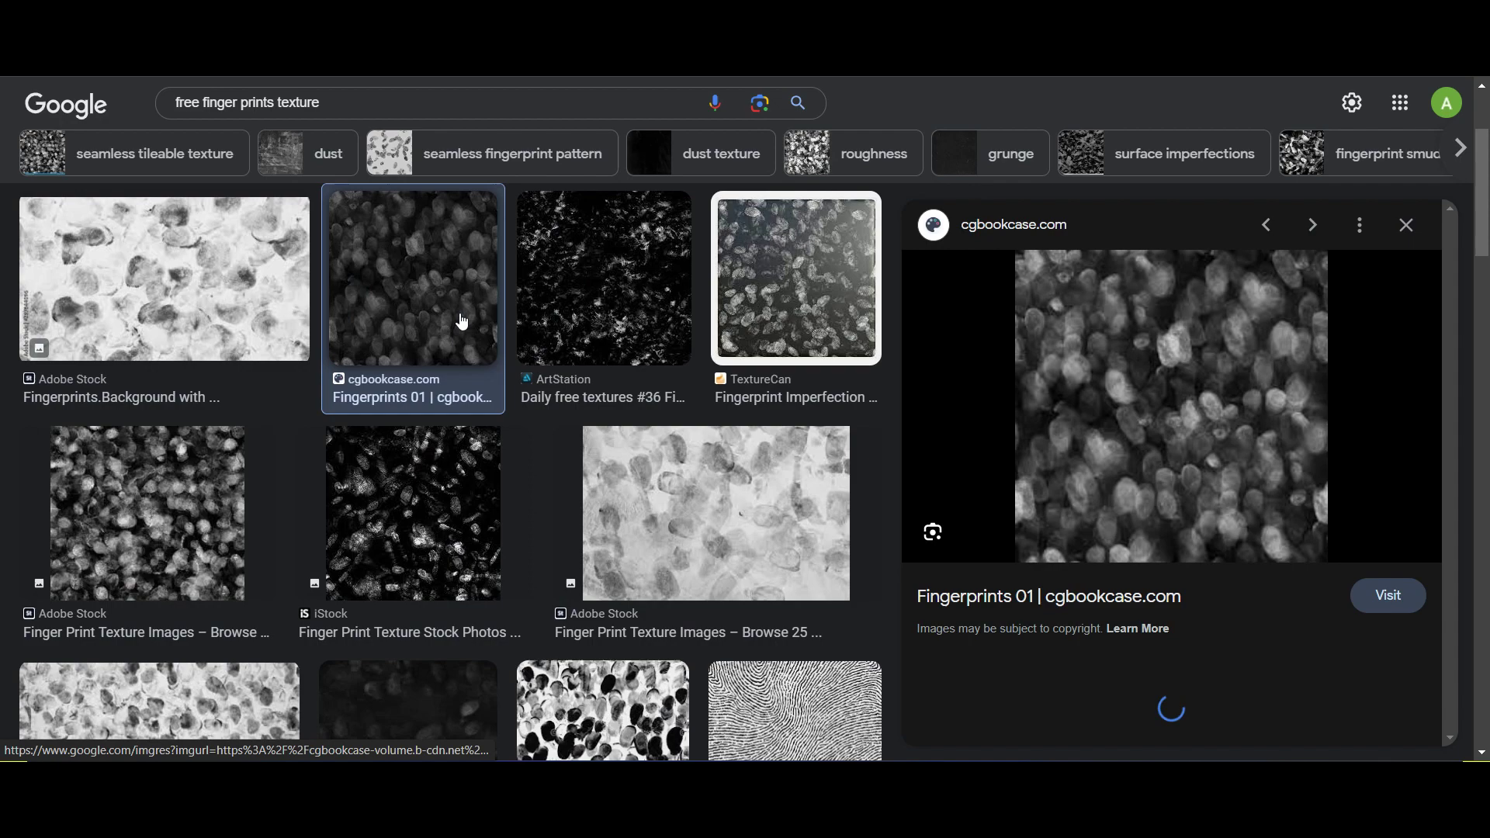
scroll(786, 575, down, 8)
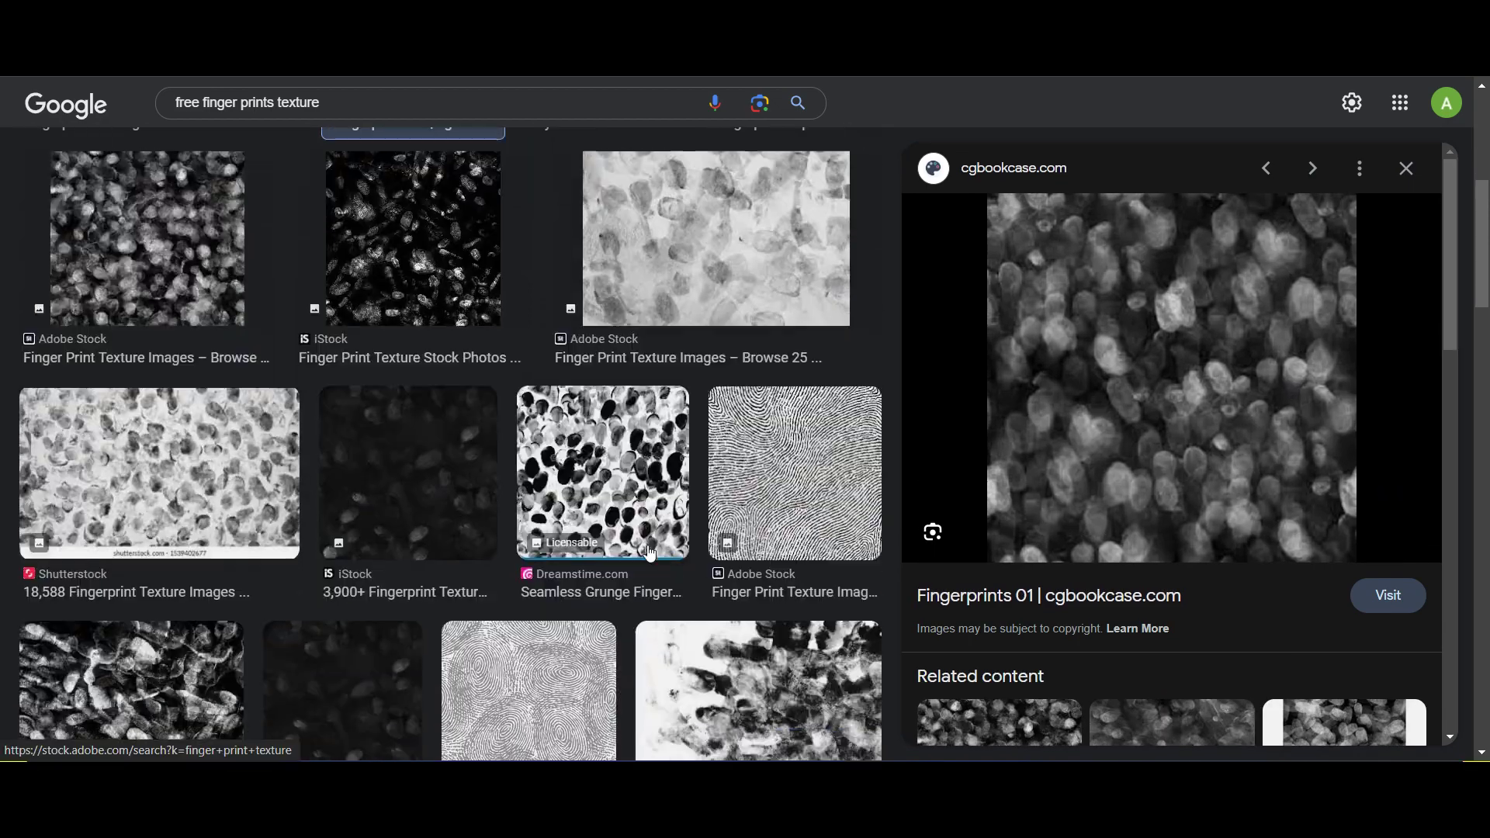
scroll(590, 558, down, 5)
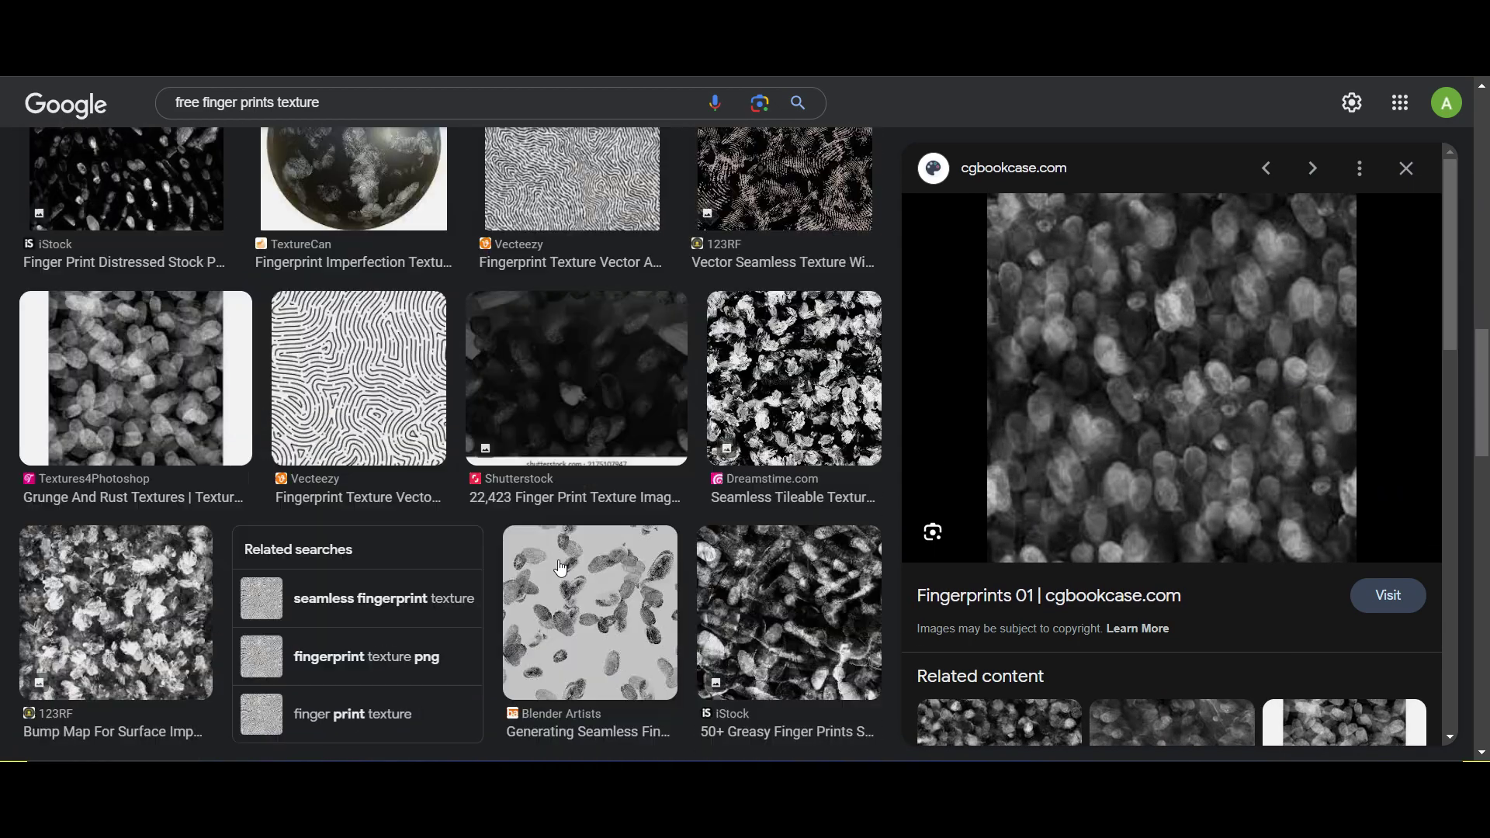
scroll(558, 561, up, 4)
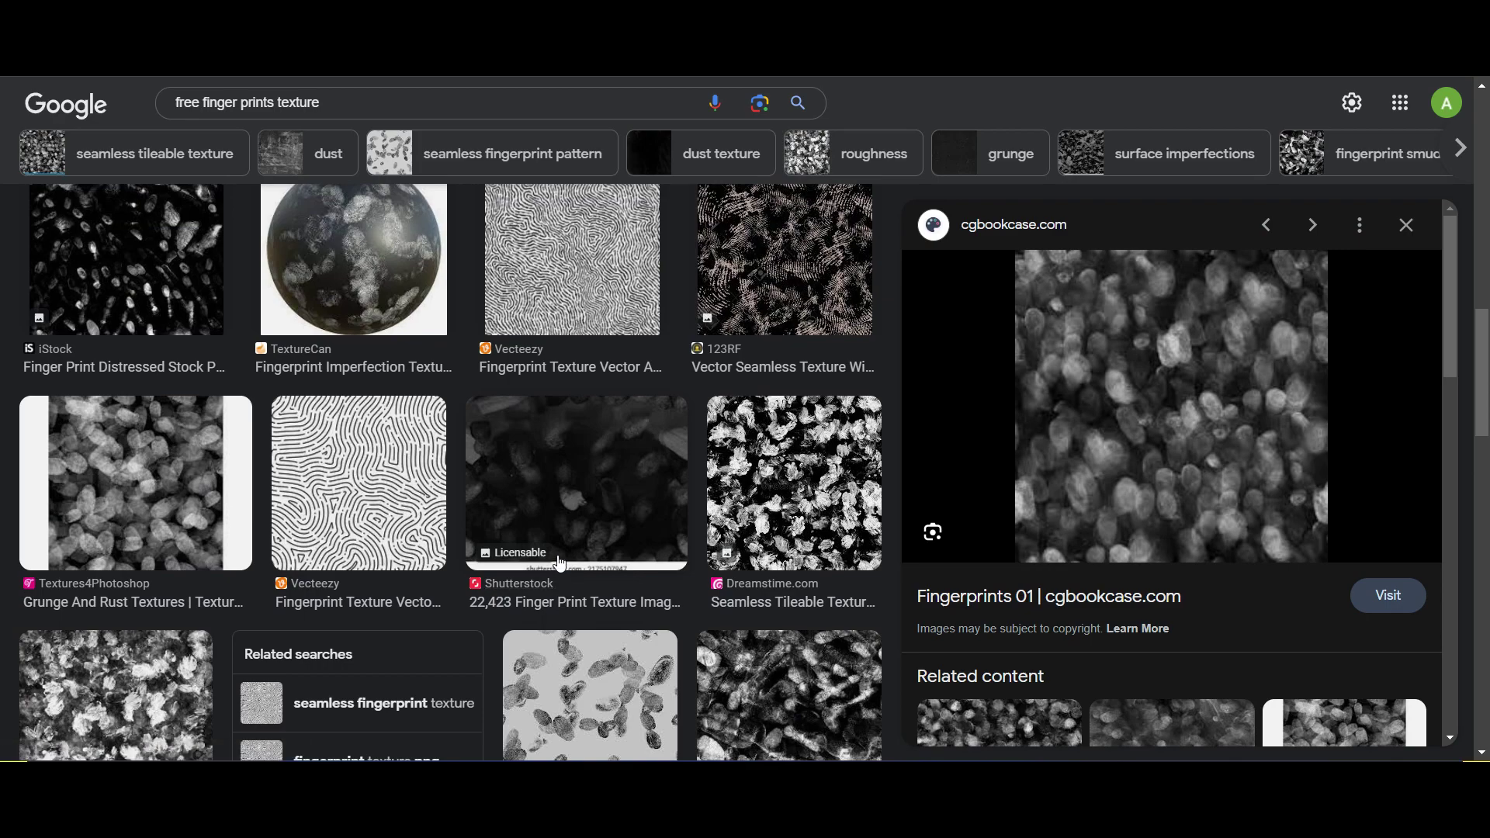
scroll(559, 562, up, 5)
scroll(558, 557, down, 10)
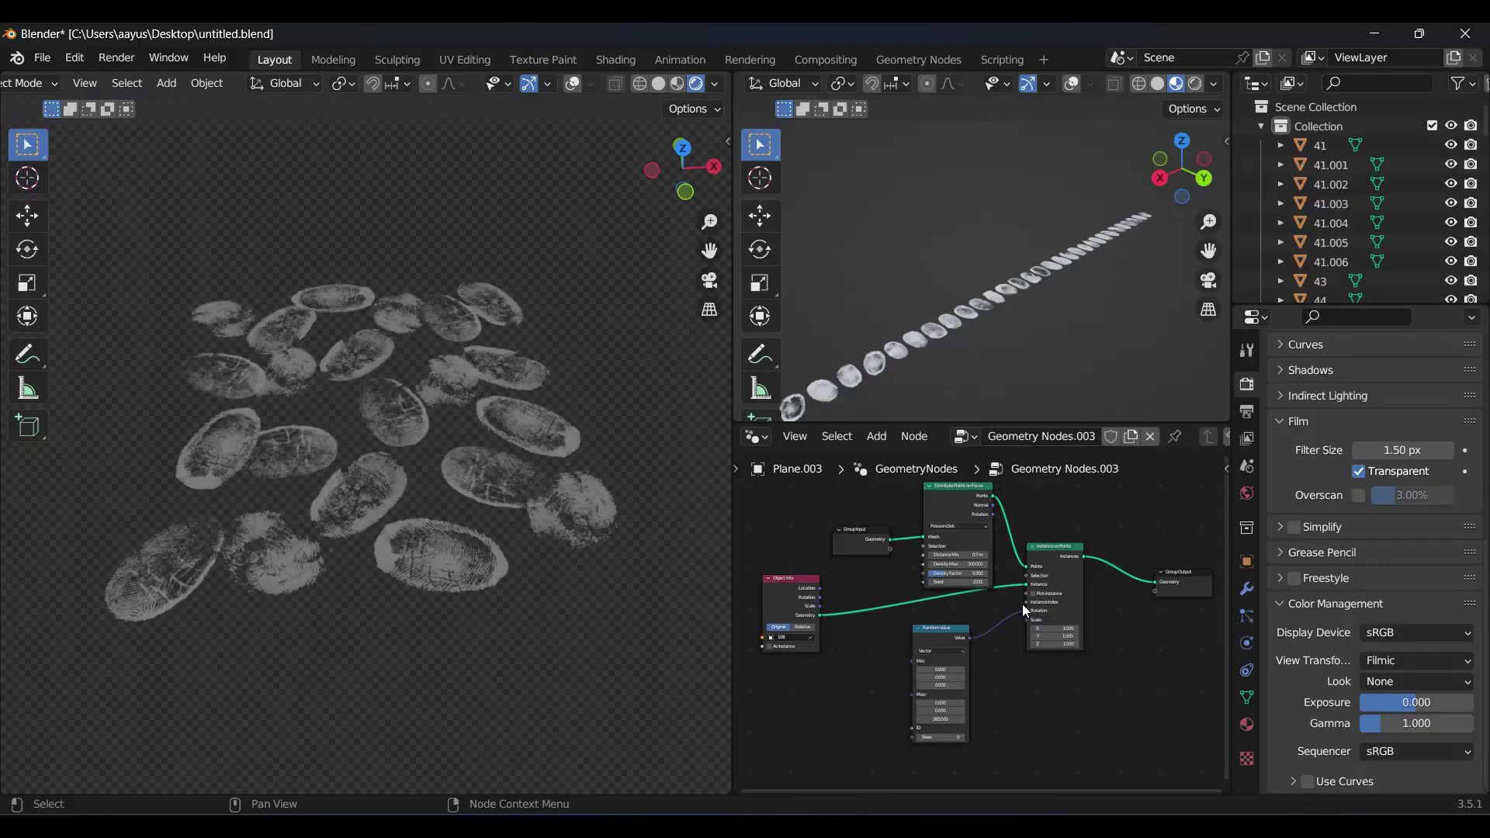
middle_drag(1023, 604, 1022, 626)
middle_drag(584, 380, 608, 453)
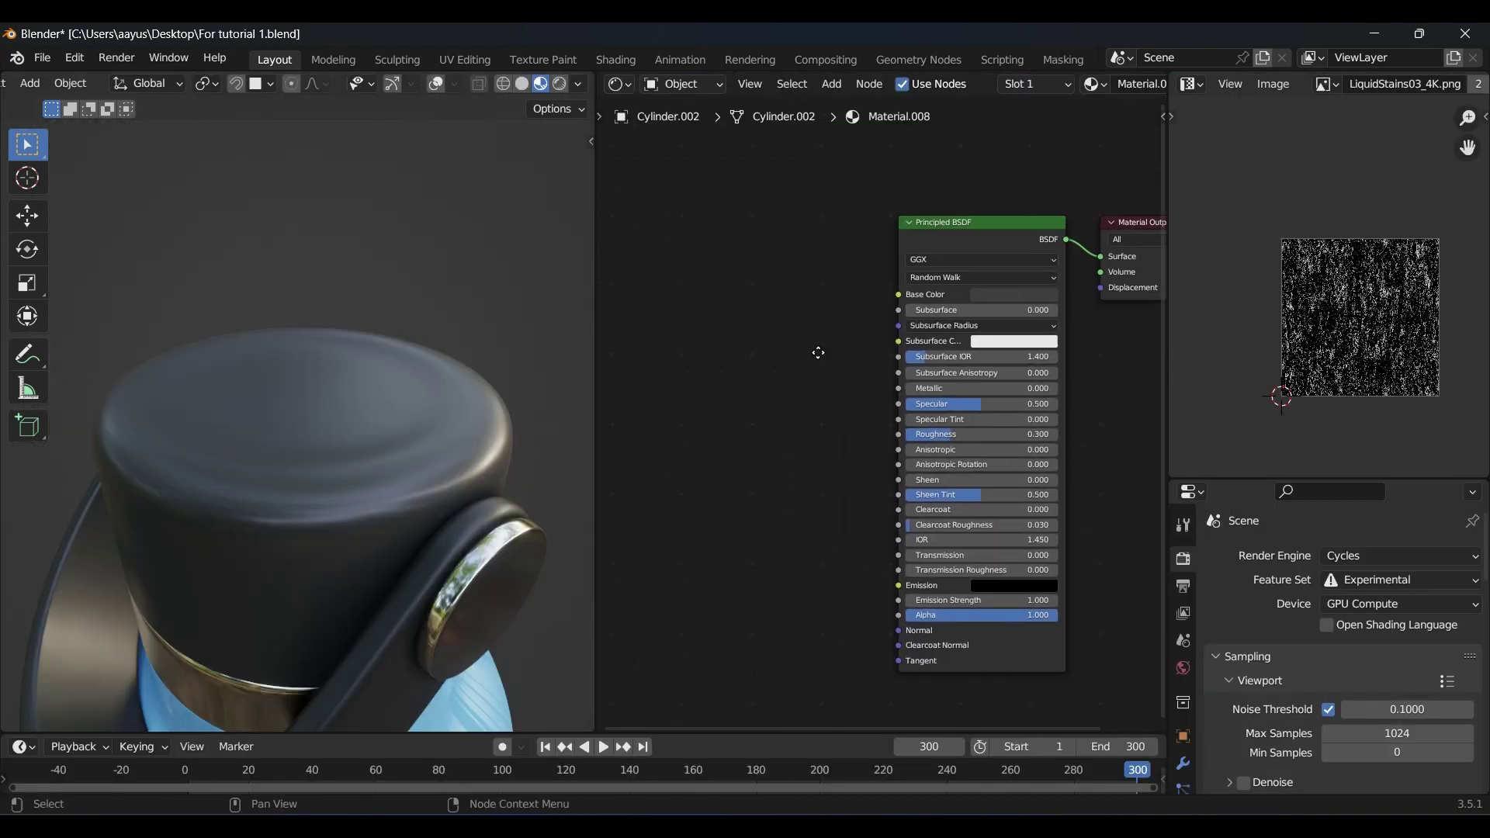
Add an Image Texture node to the cap's material and load untitled.png from the Desktop folder as Non-Color
middle_drag(818, 352, 881, 365)
key(shift+a)
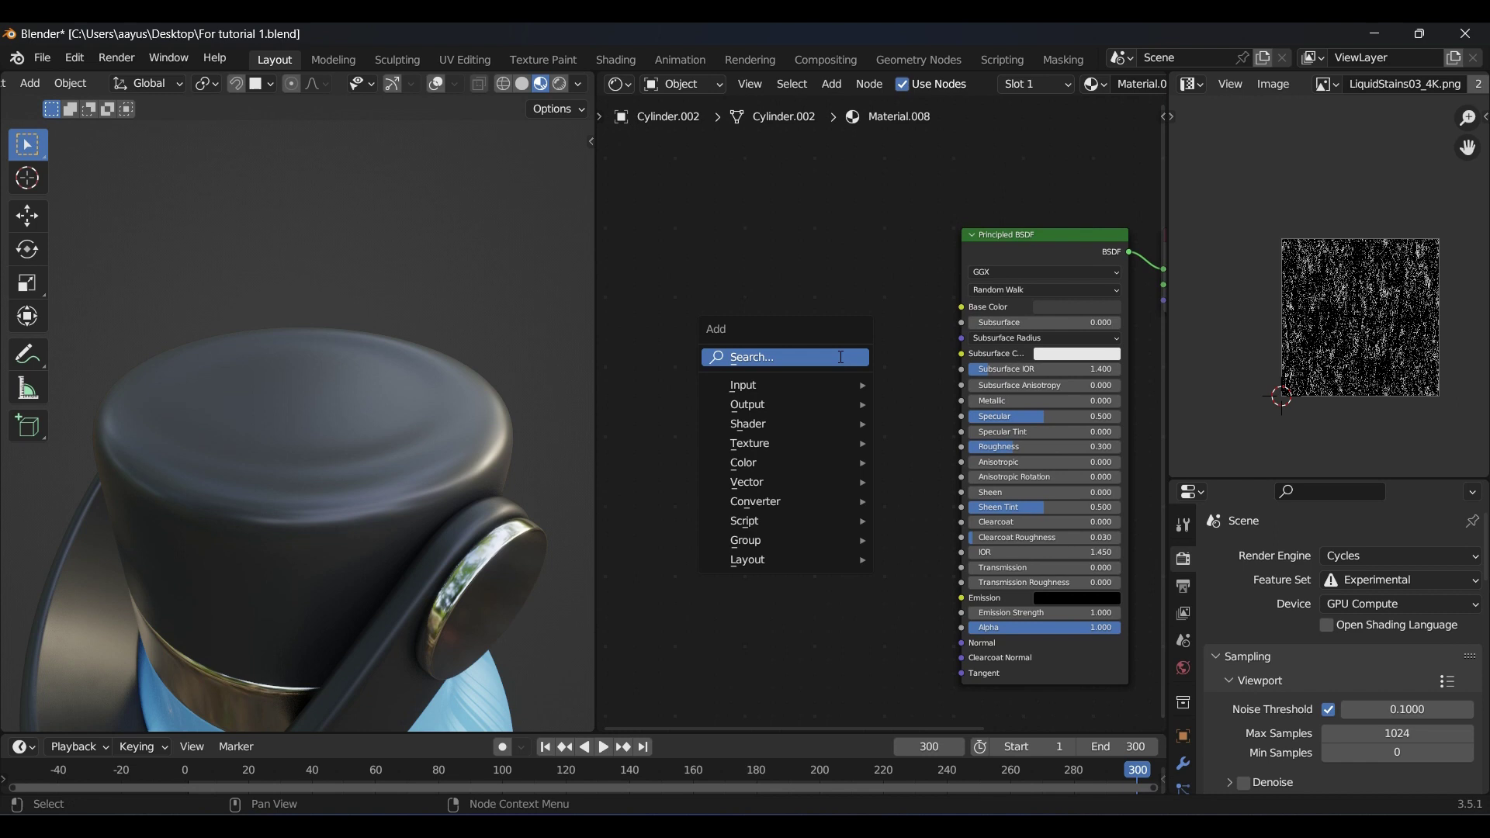
text(ima)
key(Return)
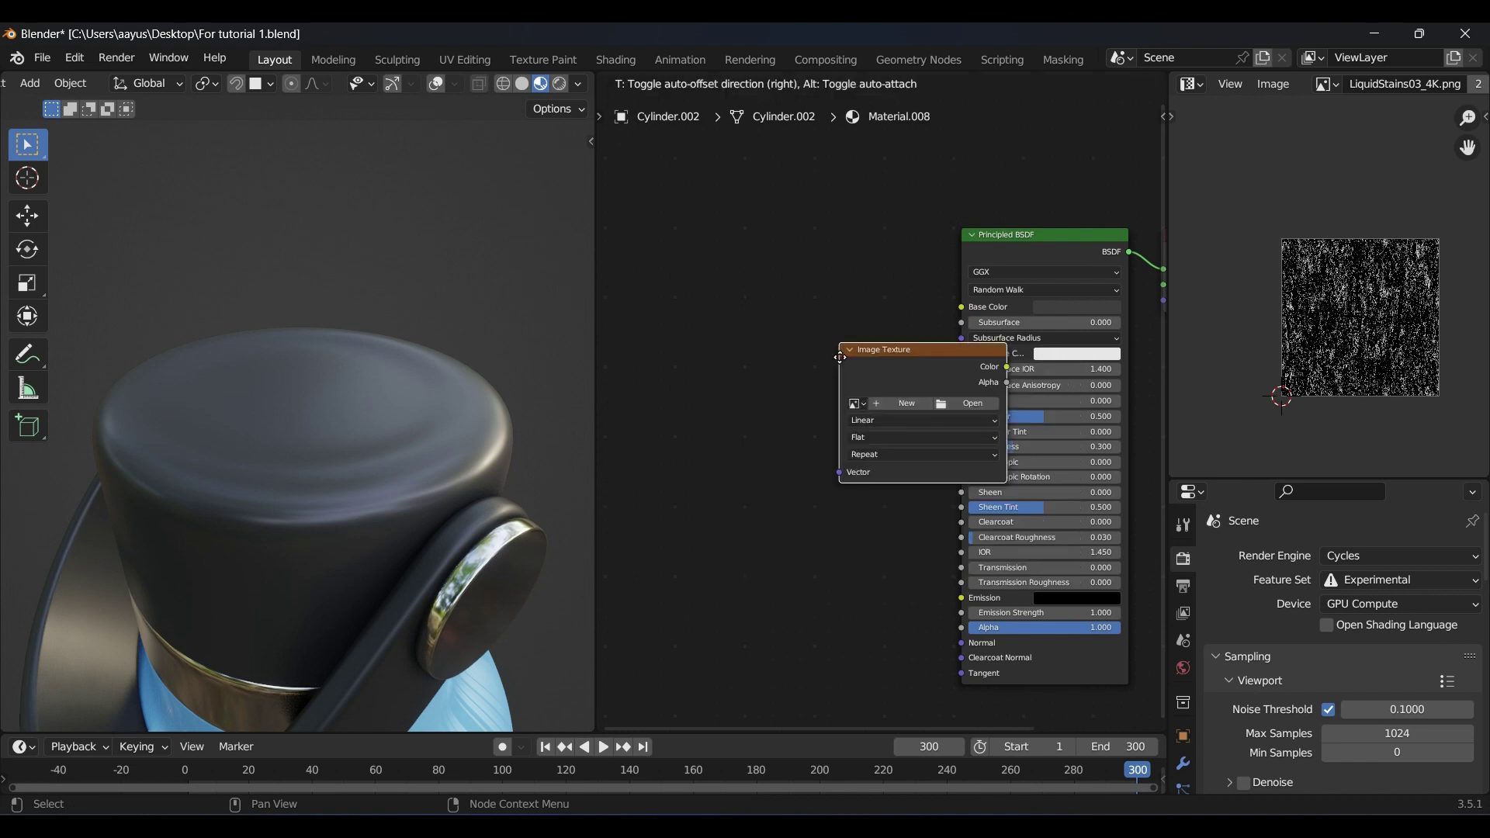
click(663, 334)
click(795, 381)
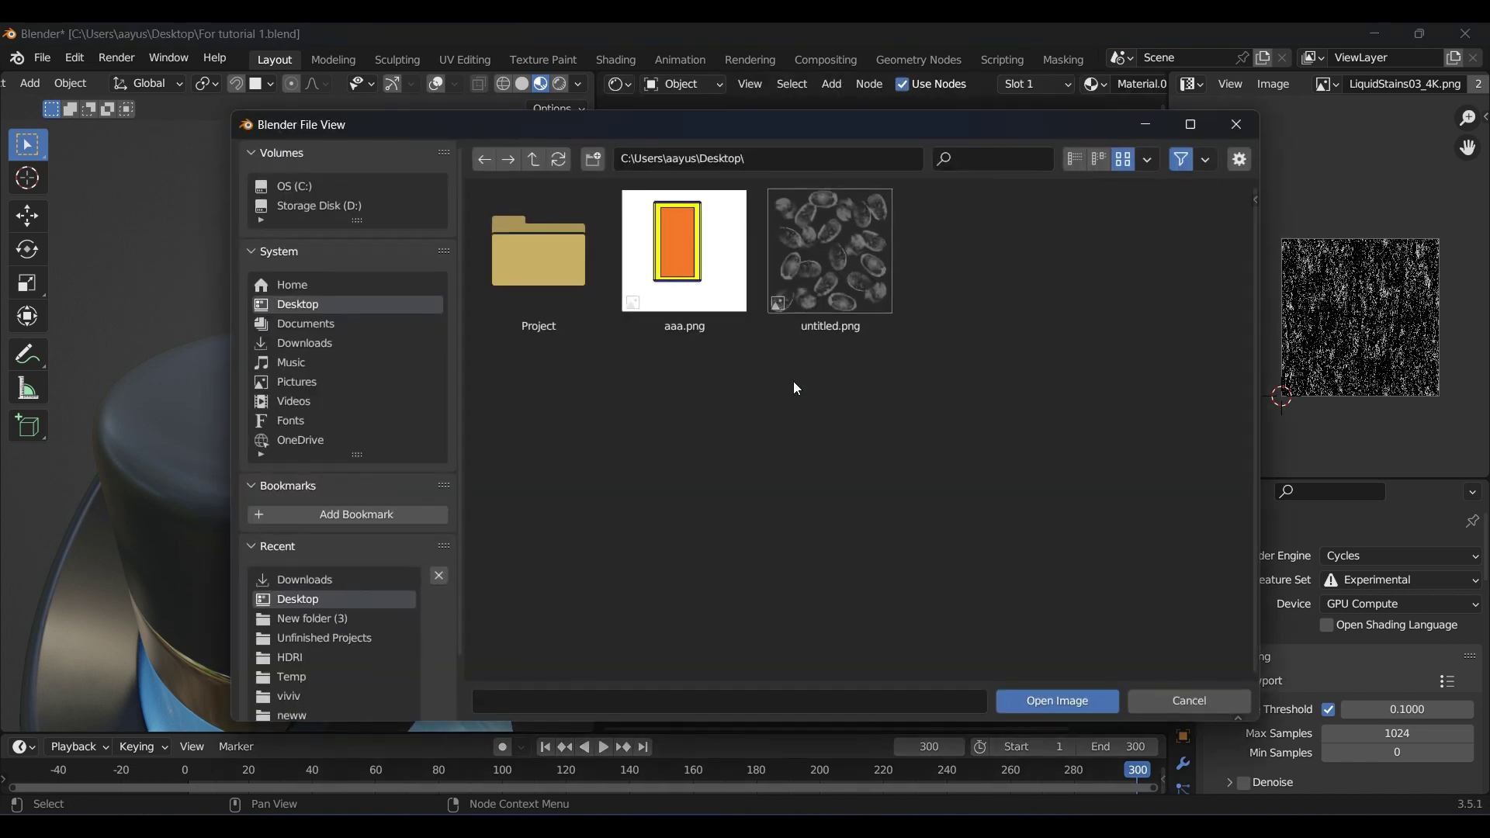
click(821, 259)
click(1148, 159)
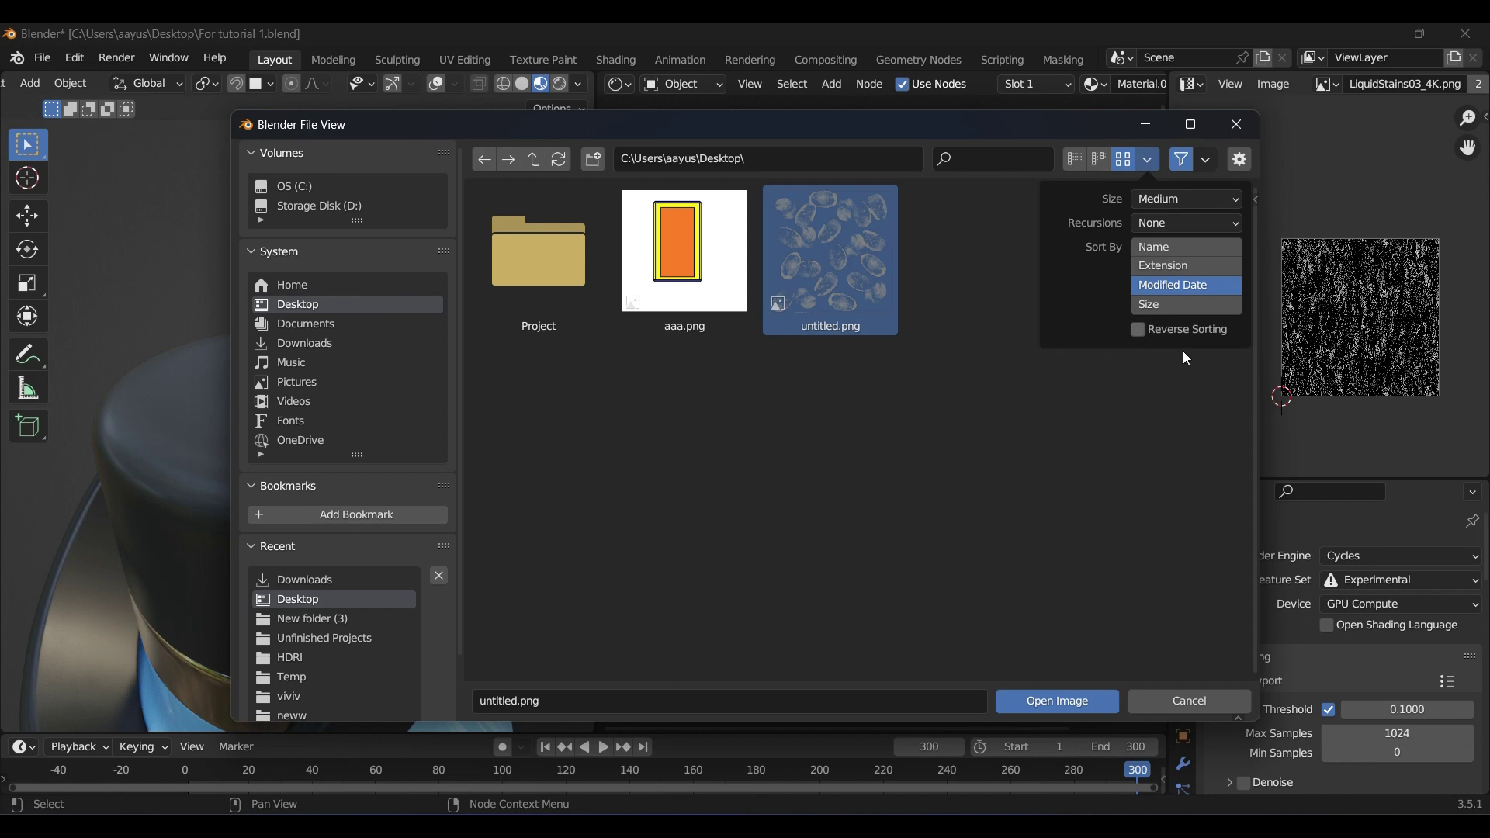
click(1169, 207)
click(1164, 278)
click(1061, 703)
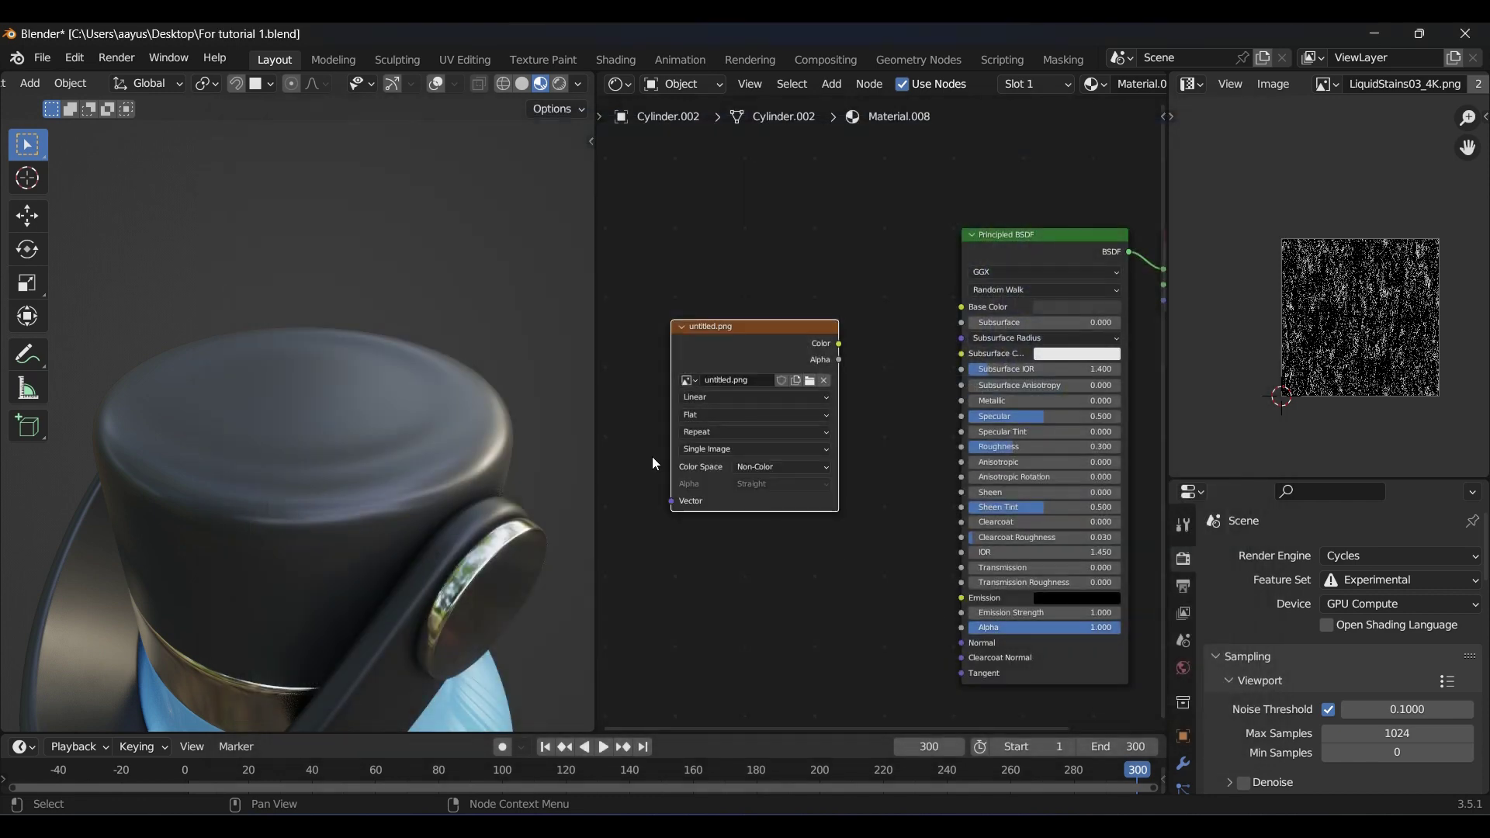
Enter Edit Mode on the cap and examine the fingerprint image up close in the image editor
key(Tab)
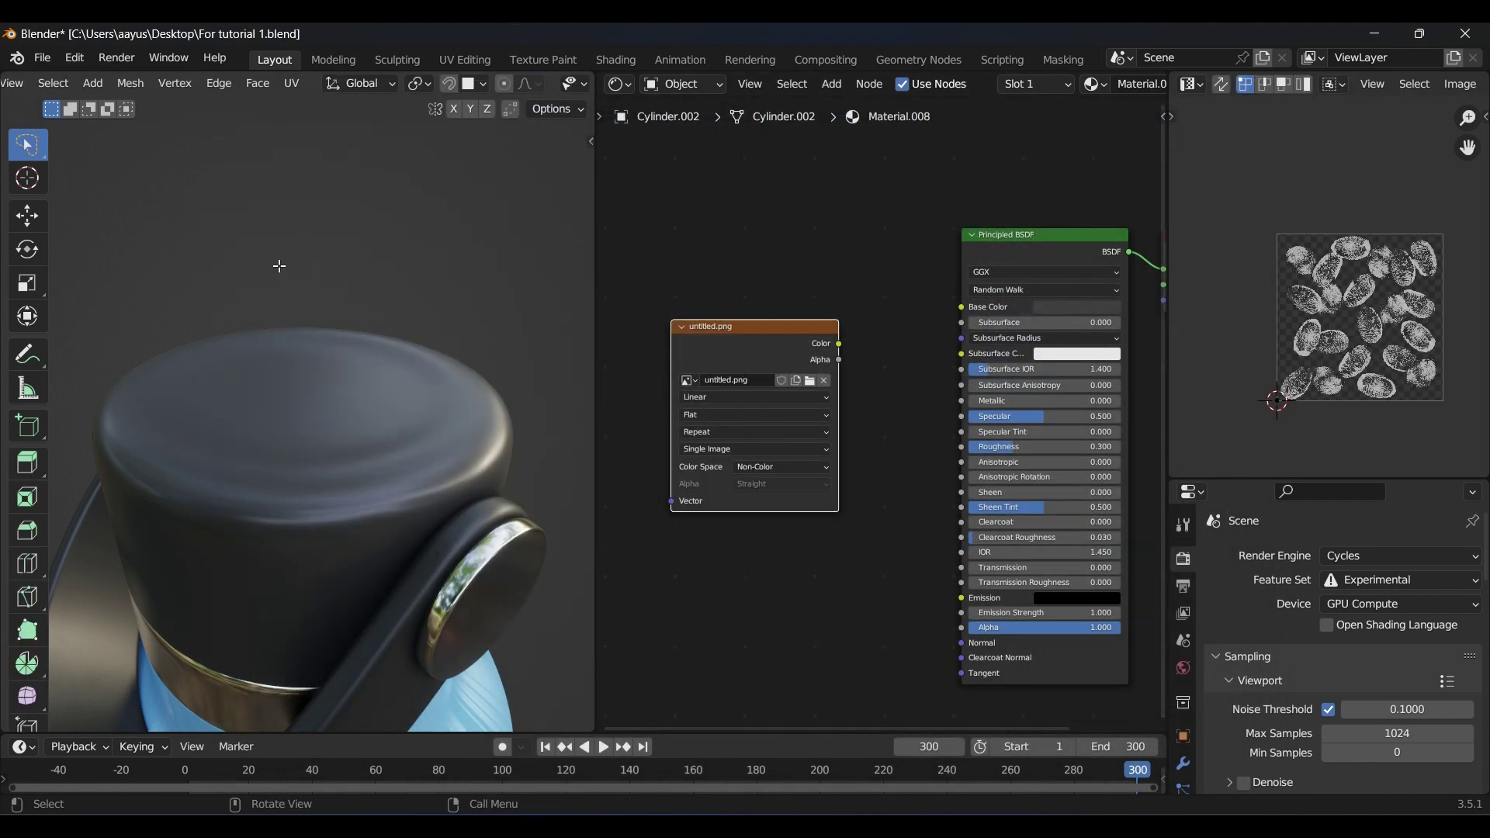
scroll(1298, 355, up, 9)
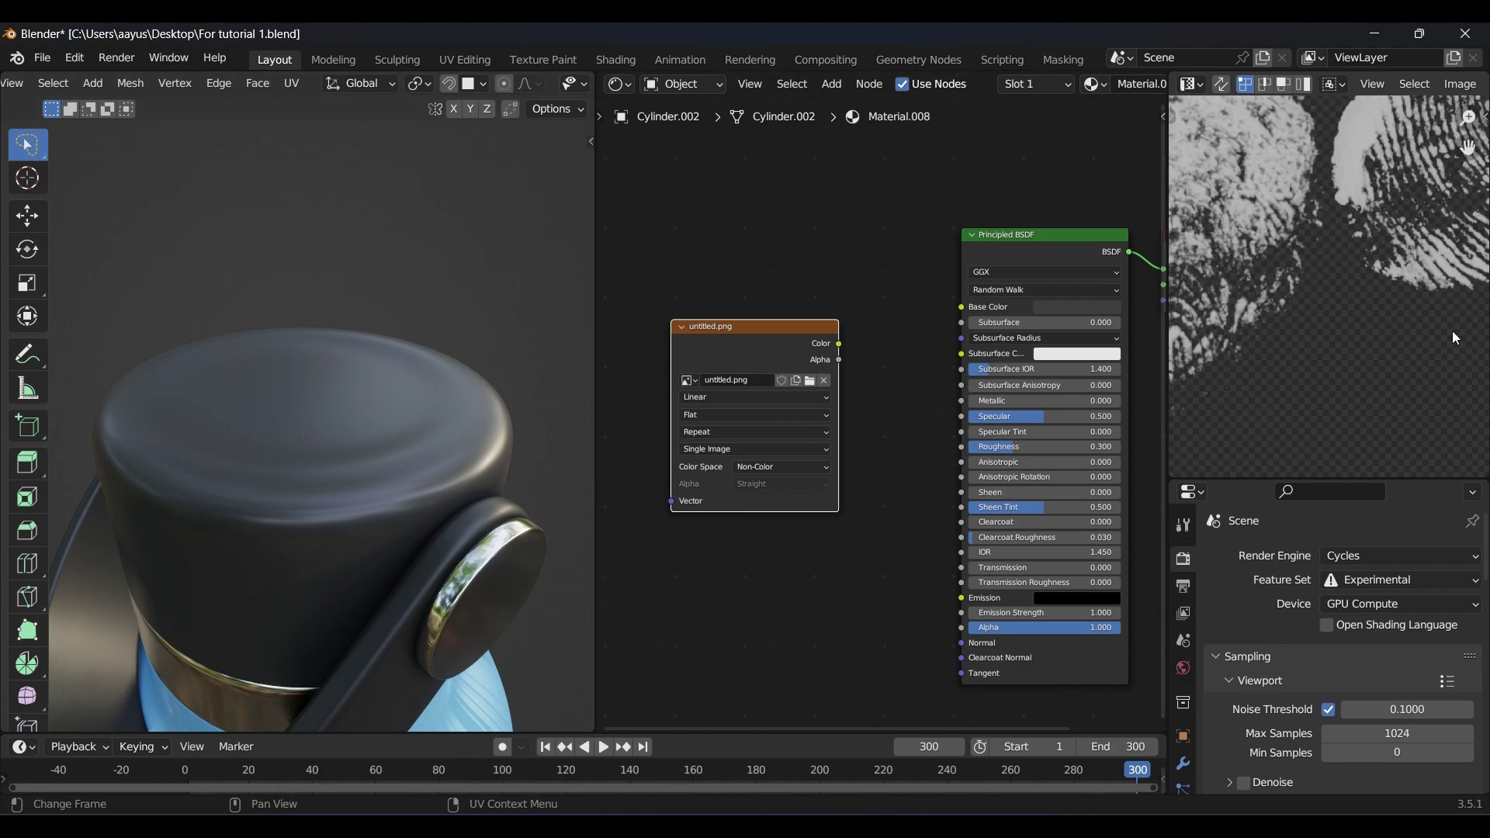
scroll(1452, 331, down, 3)
middle_drag(1237, 342, 1477, 312)
scroll(1291, 253, up, 3)
scroll(1411, 419, down, 3)
scroll(1388, 401, down, 4)
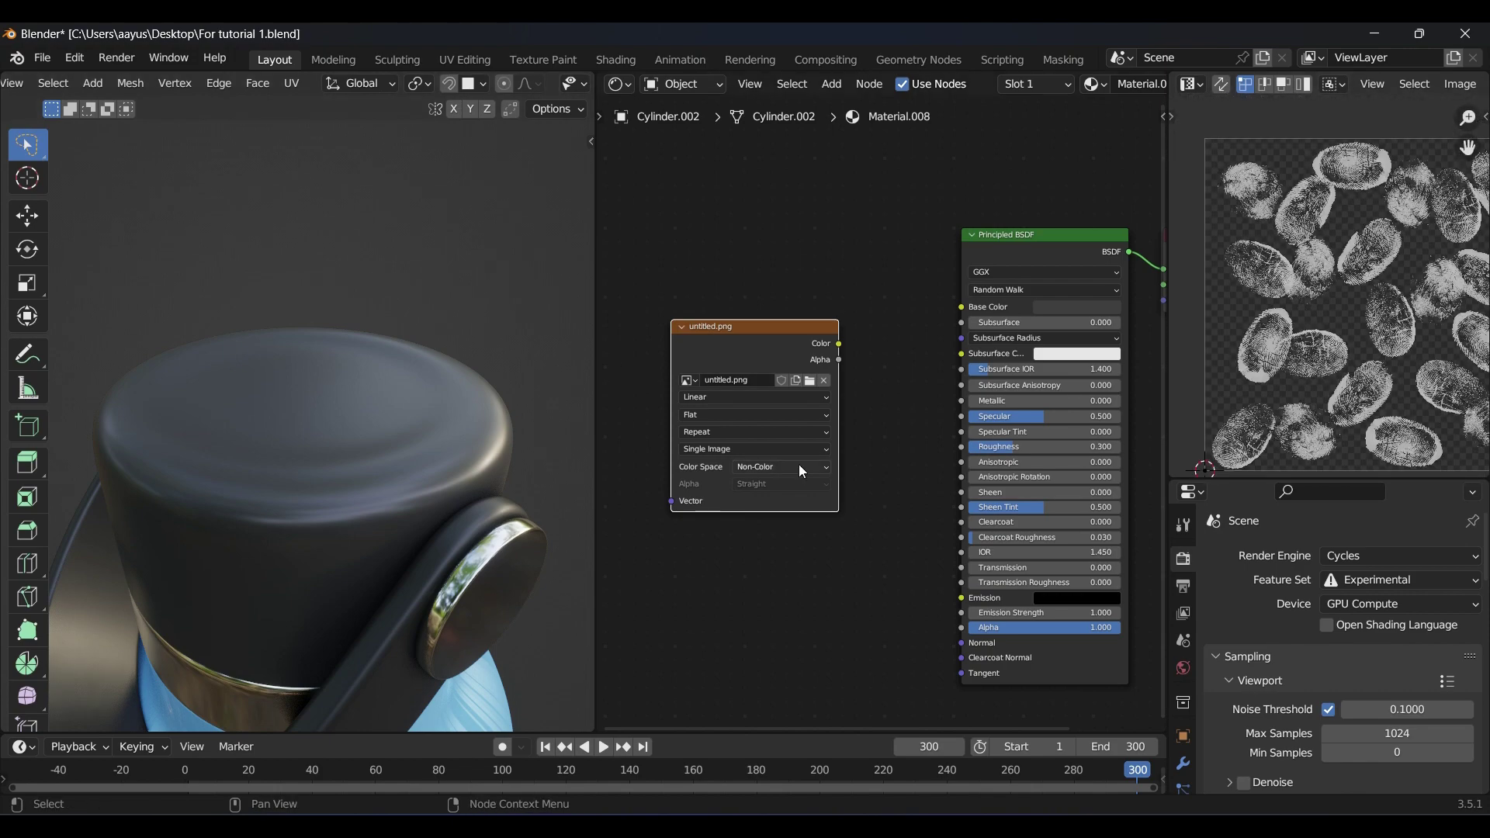
Connect the fingerprint texture's Color output to the cap shader's Roughness and make room between the two nodes
scroll(799, 465, up, 4)
middle_drag(901, 422, 882, 422)
drag(804, 318, 963, 446)
drag(735, 350, 677, 379)
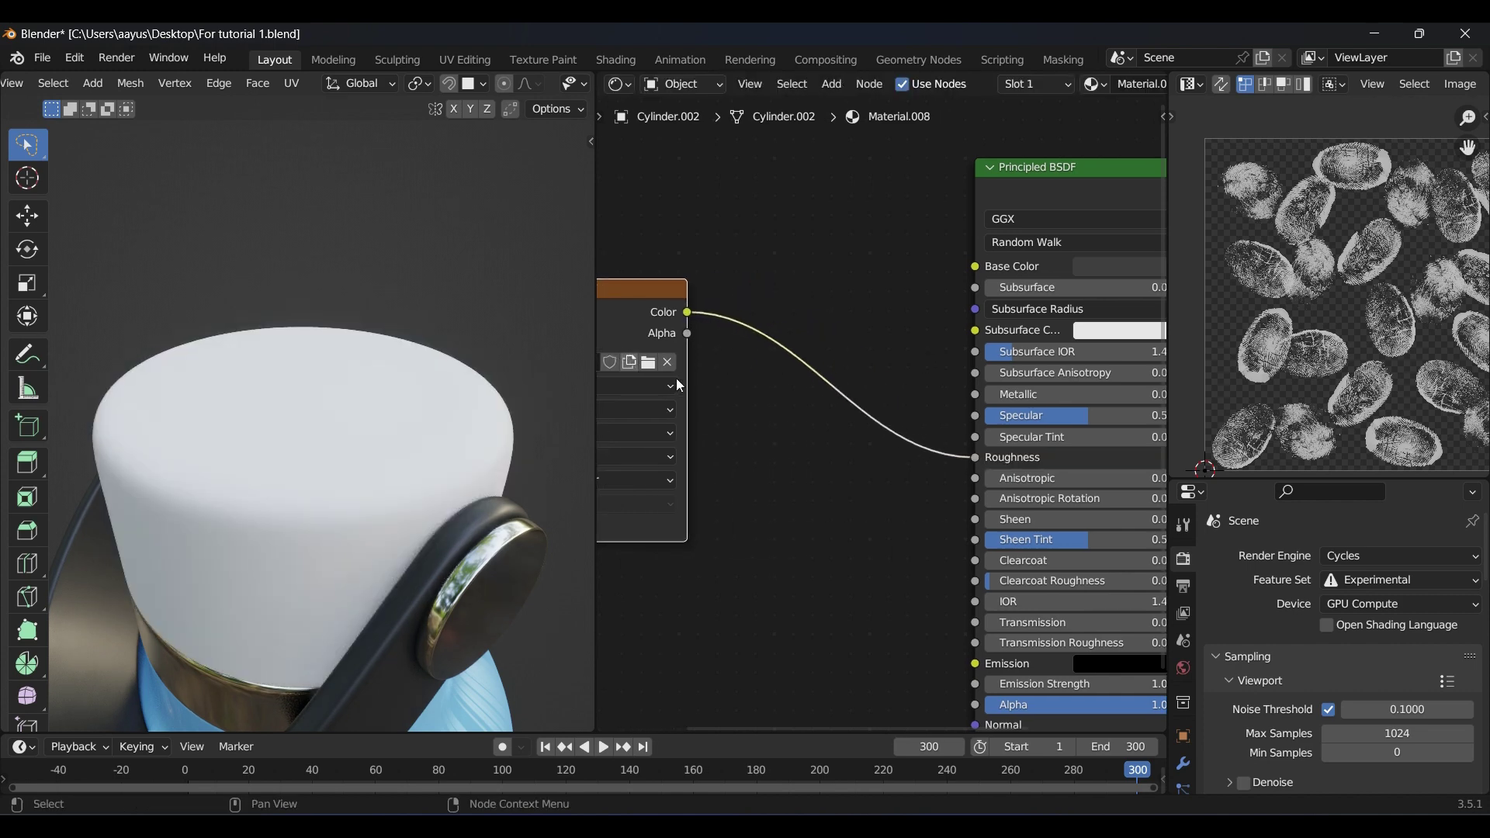
scroll(698, 388, down, 3)
middle_drag(708, 354, 742, 354)
drag(742, 354, 680, 354)
Try a ColorRamp node between the fingerprint texture and Roughness, with an extra stop at position 0.387
key(shift+a)
click(855, 293)
text(co)
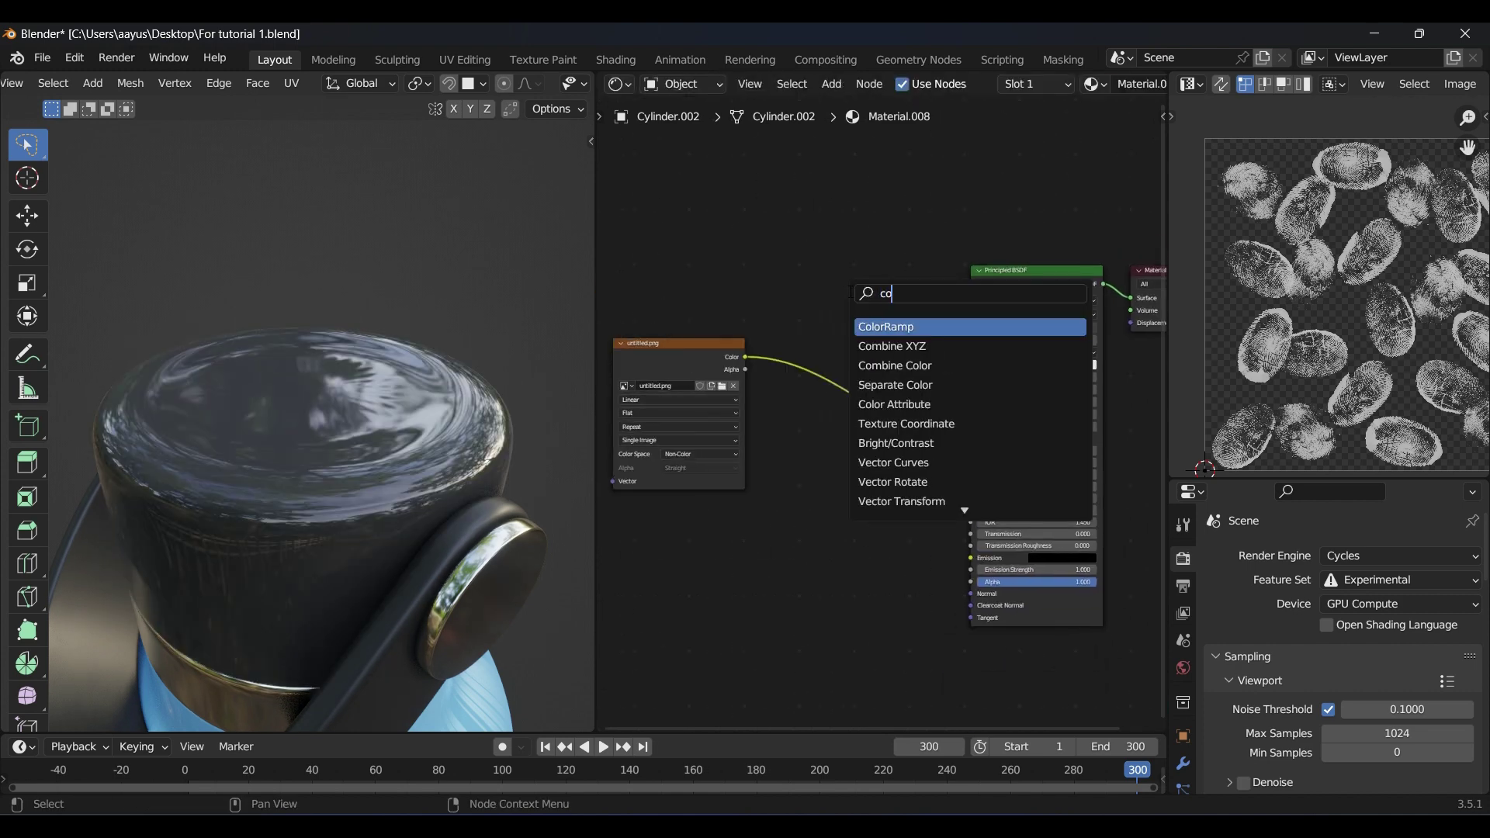
click(858, 326)
click(784, 326)
scroll(927, 302, up, 4)
scroll(913, 326, up, 4)
click(724, 368)
drag(826, 400, 801, 404)
click(672, 411)
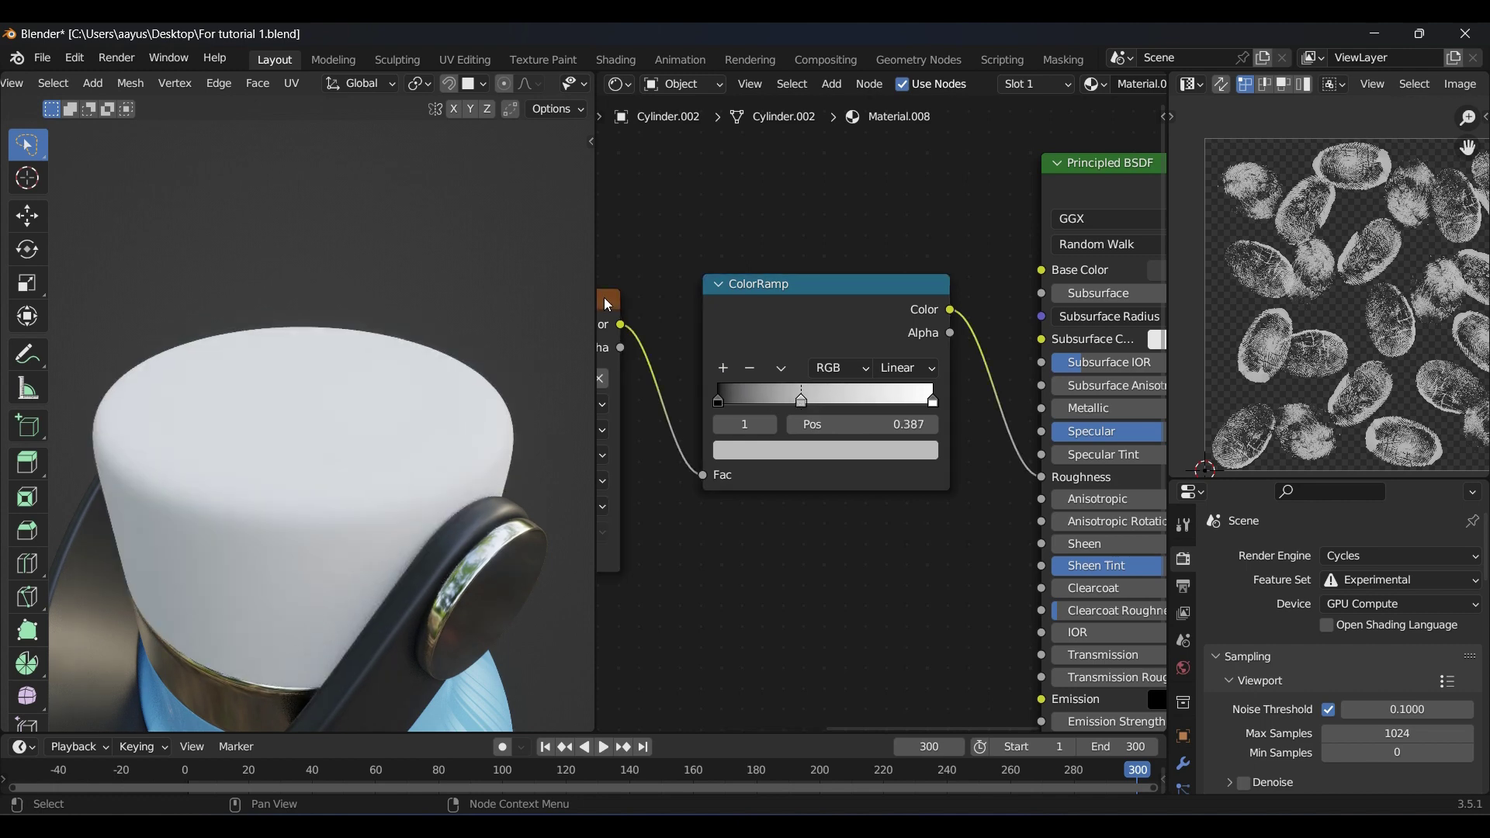
Turn on the viewport overlays and unwrap the whole cap mesh
scroll(672, 412, down, 2)
key(Tab)
scroll(398, 420, up, 1)
click(437, 83)
key(Tab)
key(u)
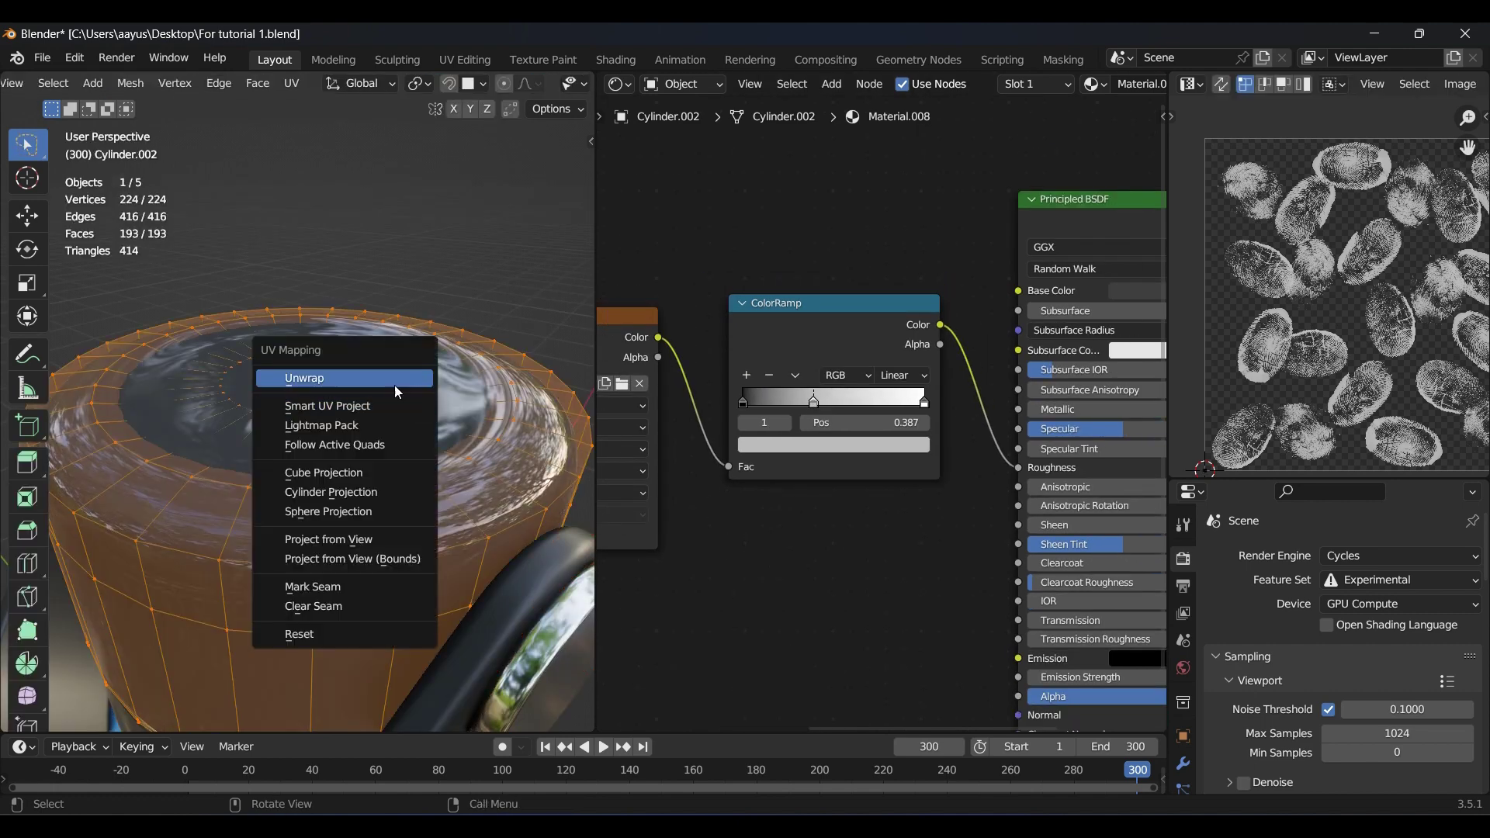
click(394, 381)
key(Tab)
scroll(403, 310, down, 1)
middle_drag(365, 335, 350, 319)
Insert a Map Range node between the fingerprint texture's Color and the cap's Roughness, and save the file
text(map)
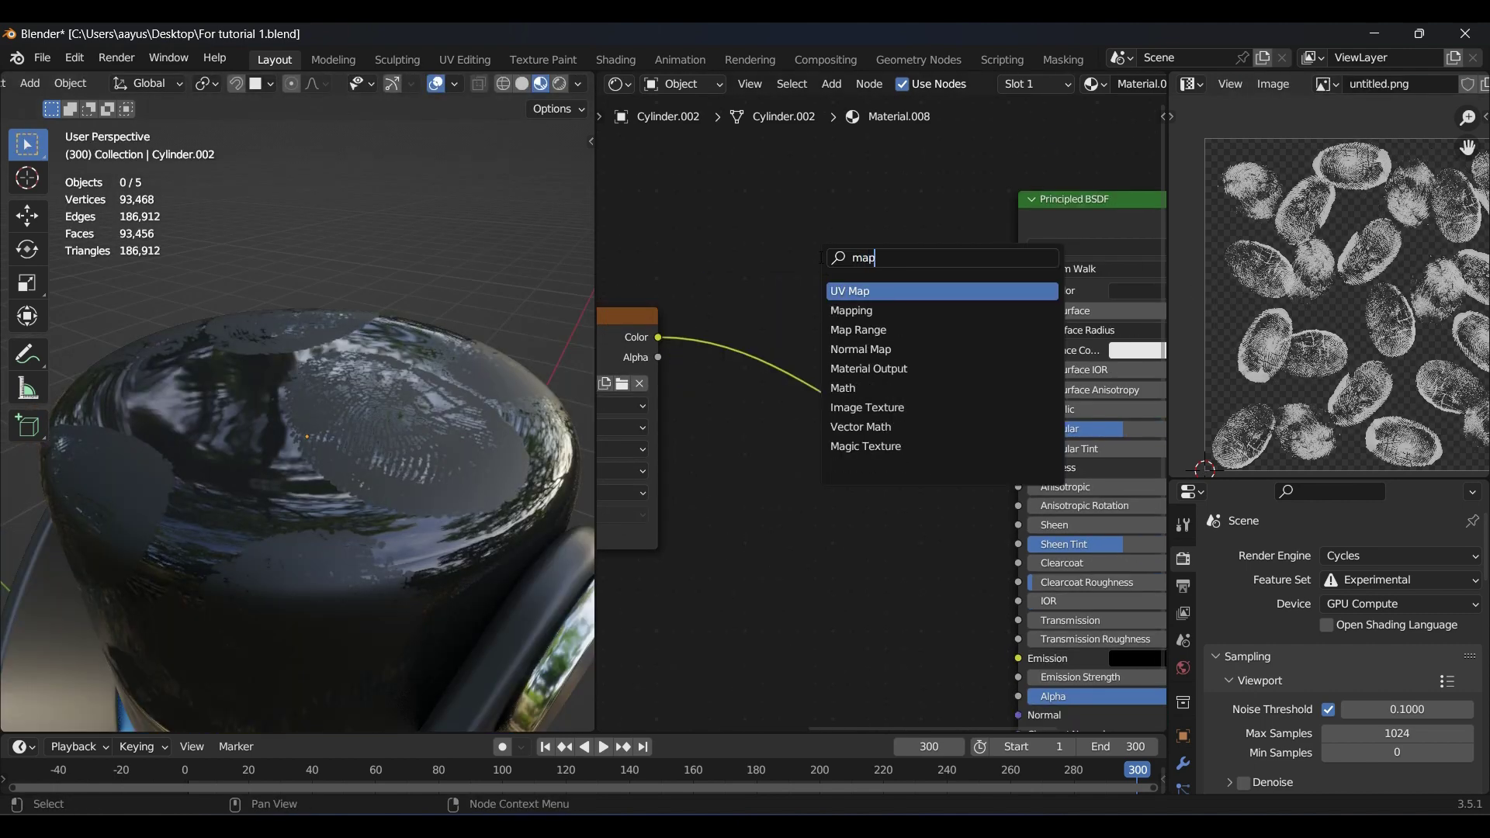
click(861, 330)
click(833, 390)
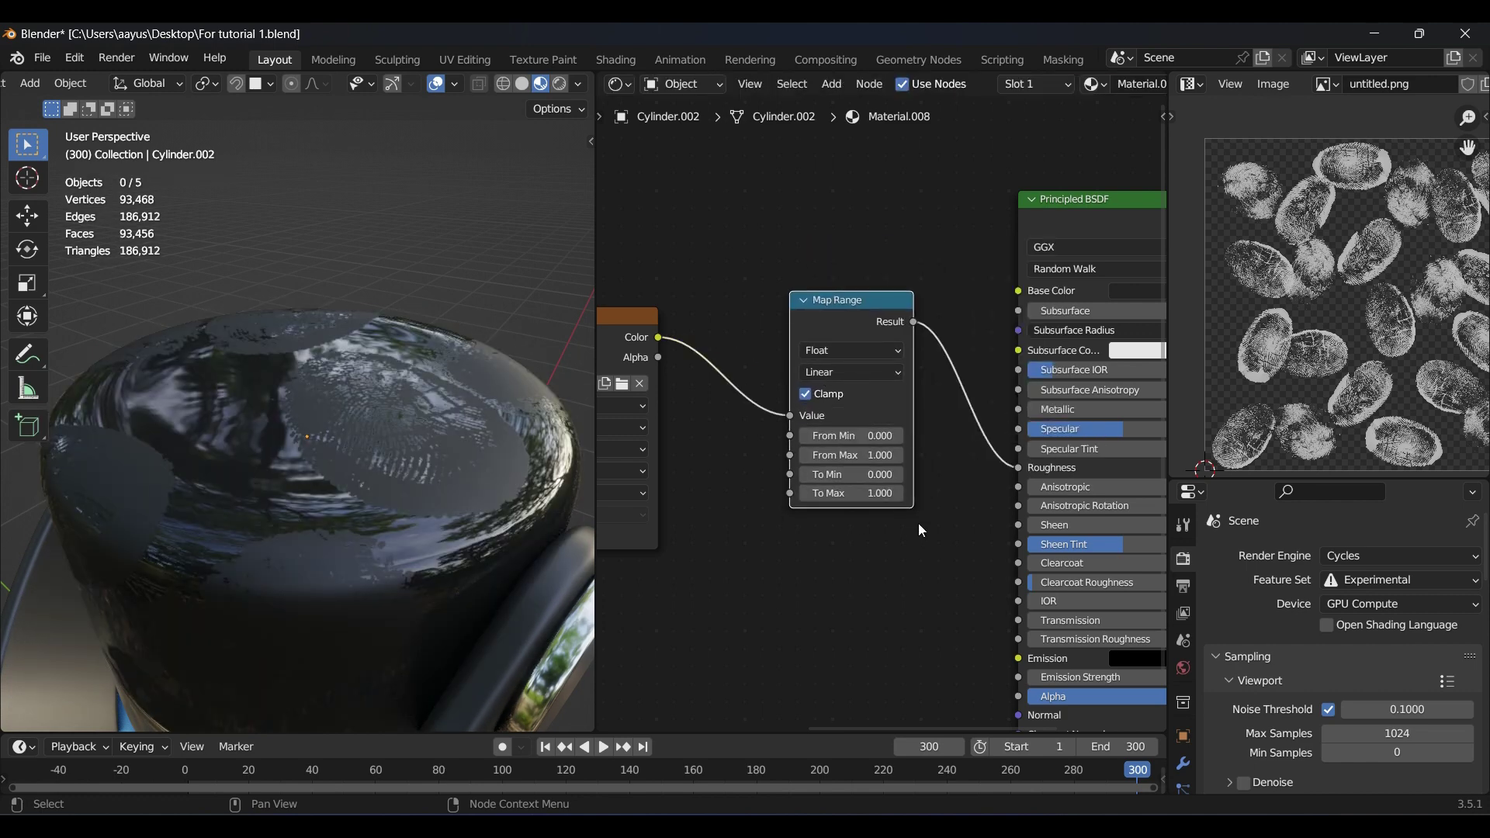
scroll(917, 532, up, 1)
scroll(919, 535, up, 1)
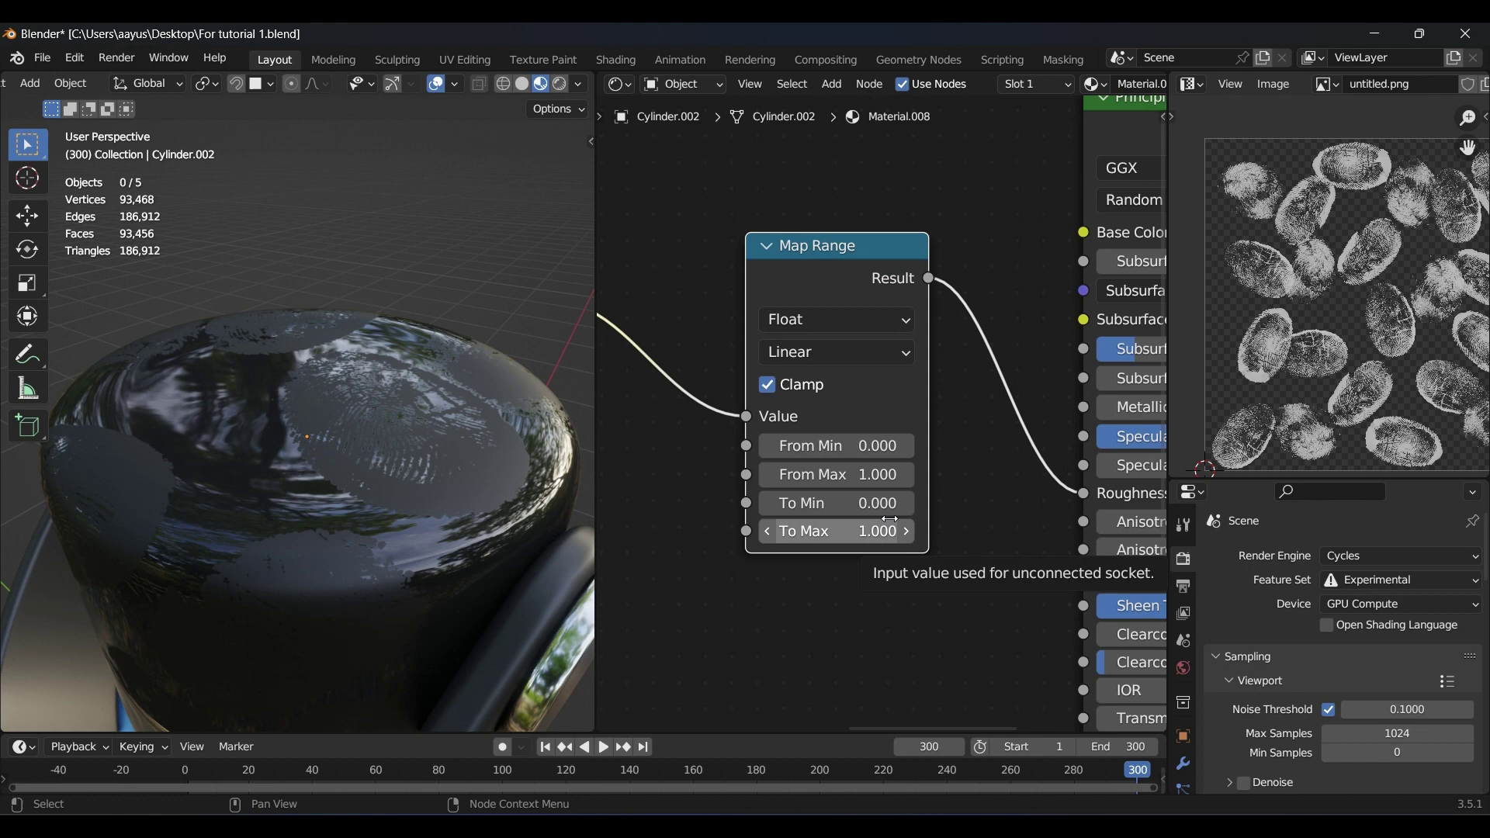
key(ctrl+s)
Set the Map Range node's To Min to 0.2 and From Max to 2
scroll(883, 482, up, 1)
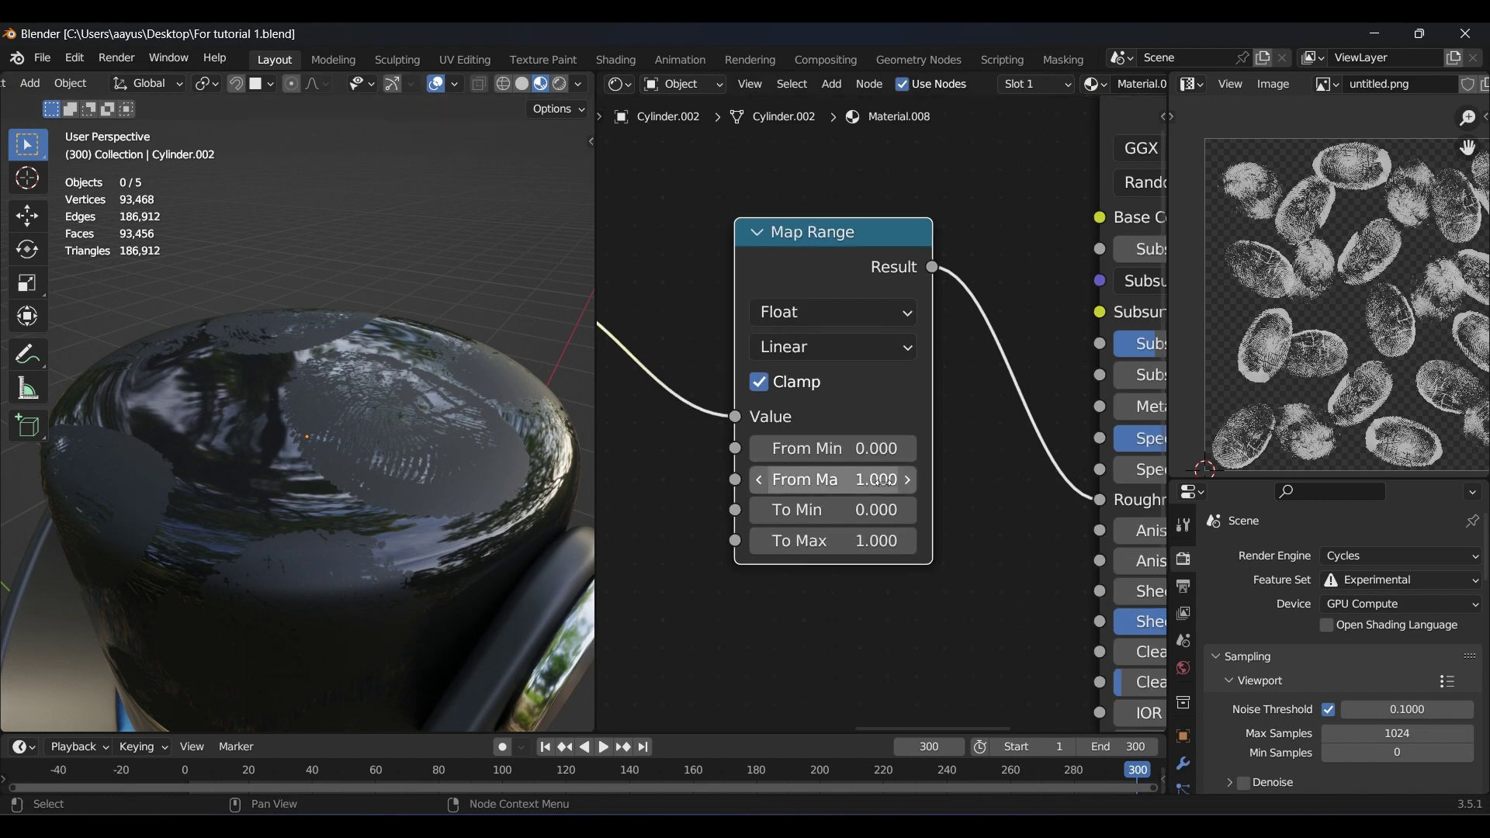
double_click(864, 519)
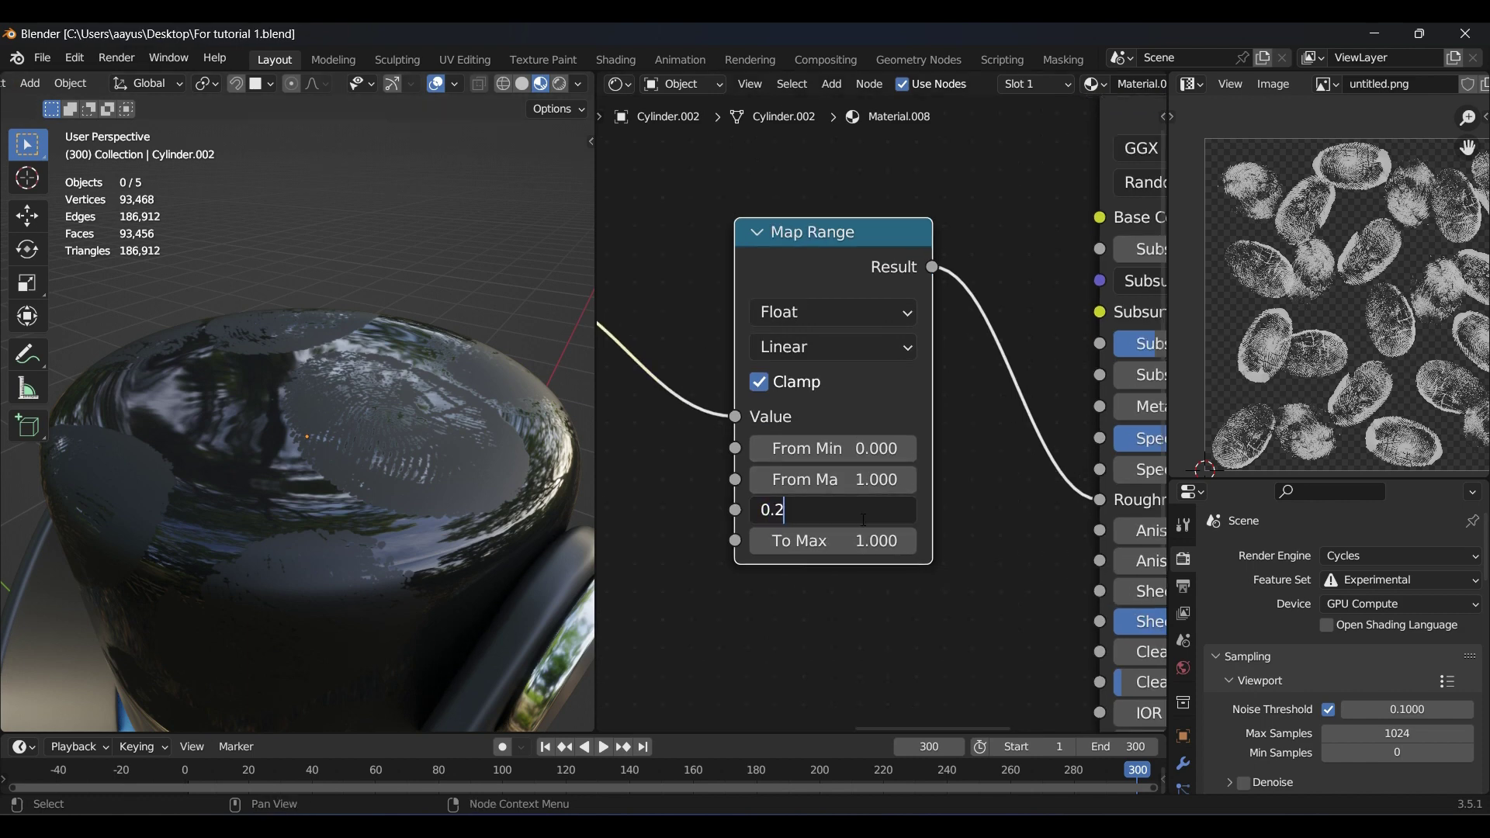
key(Return)
double_click(854, 480)
text(2)
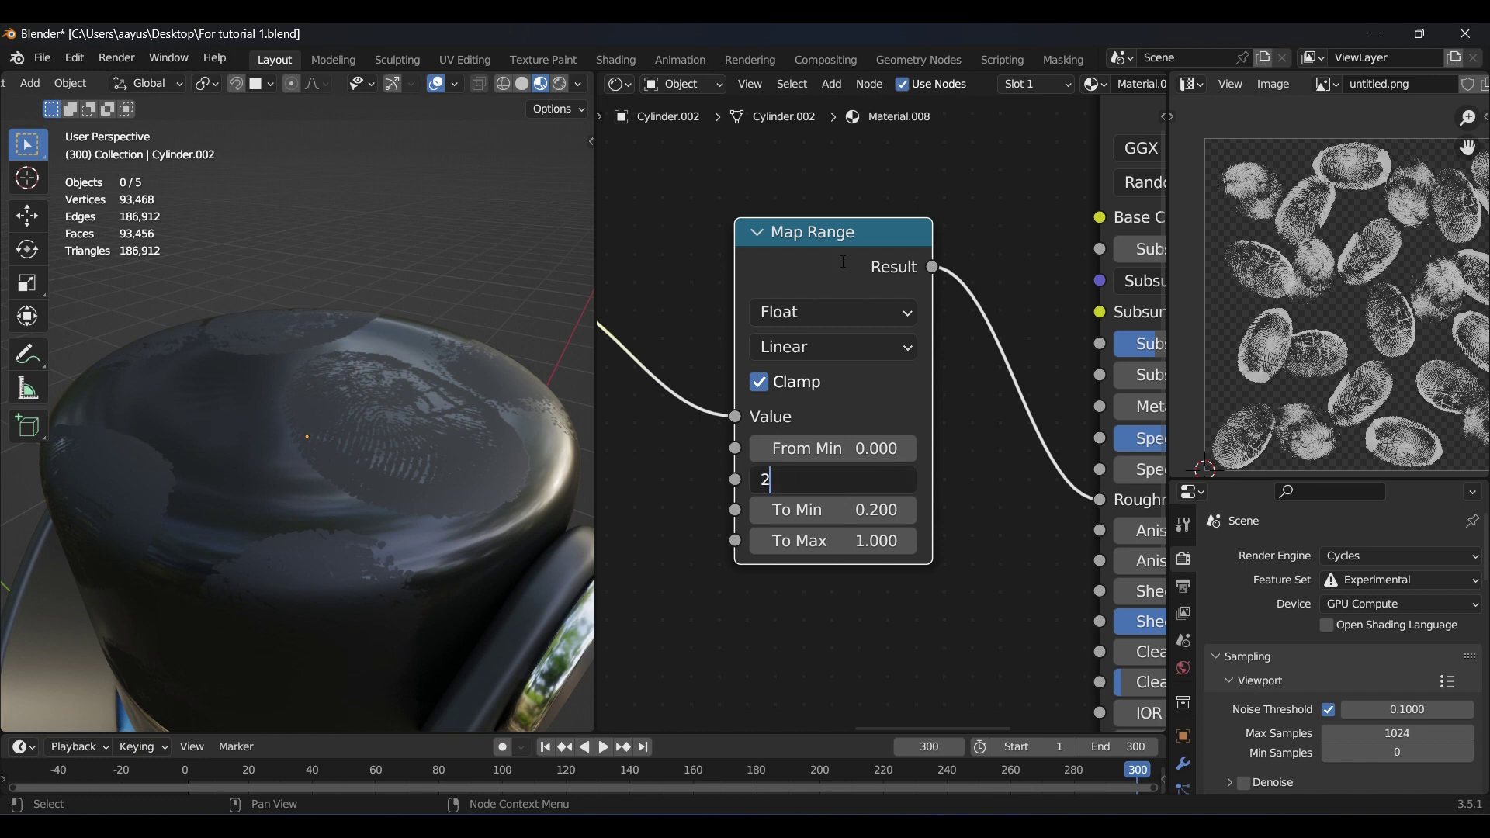
key(Return)
middle_drag(365, 435, 412, 244)
Examine the large and small water droplets scattered over the body of the flask in Flask.blend
key(Home)
scroll(427, 386, up, 5)
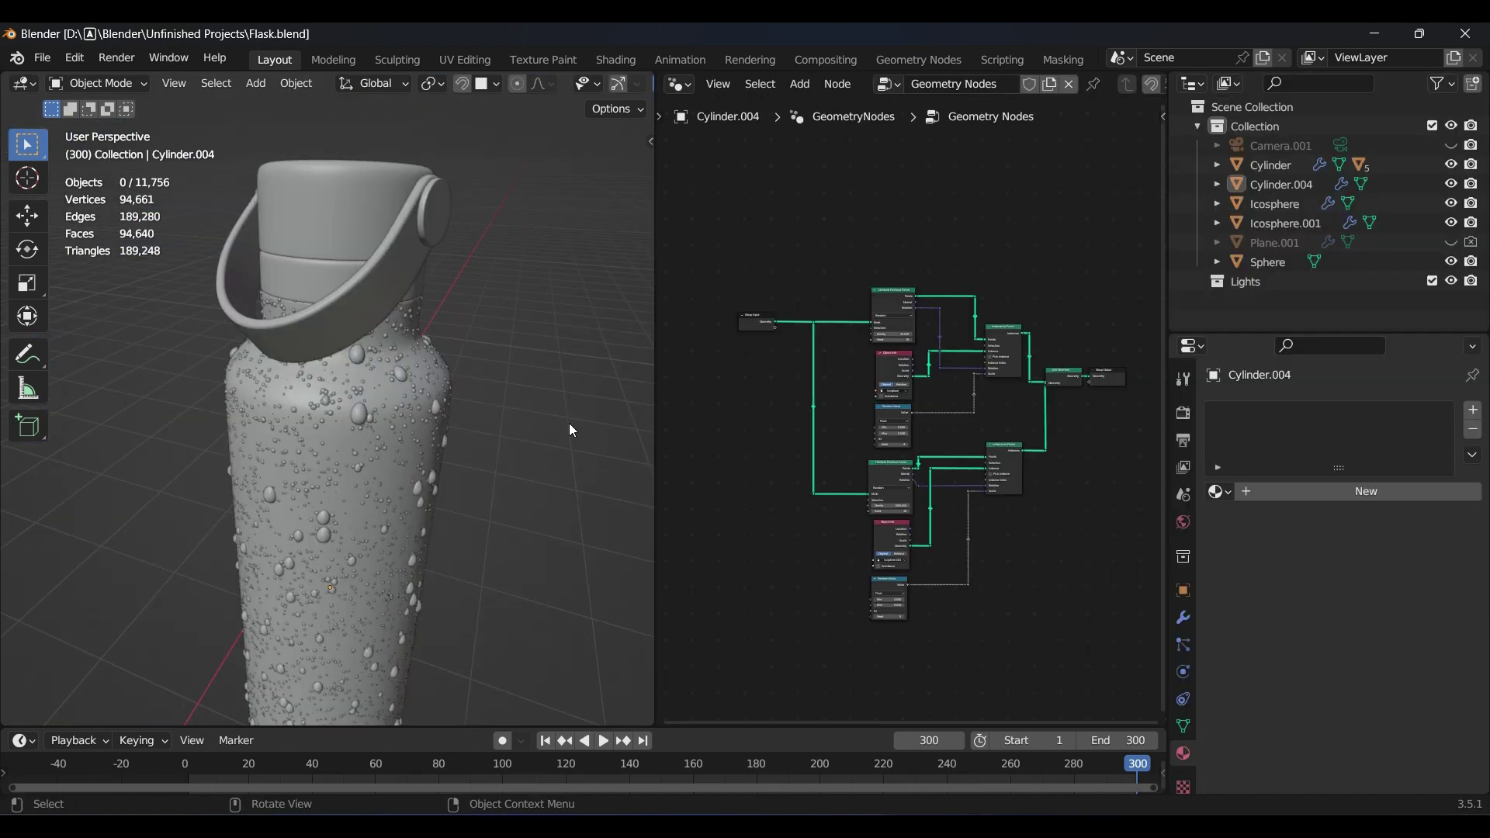
middle_drag(571, 426, 522, 402)
click(286, 375)
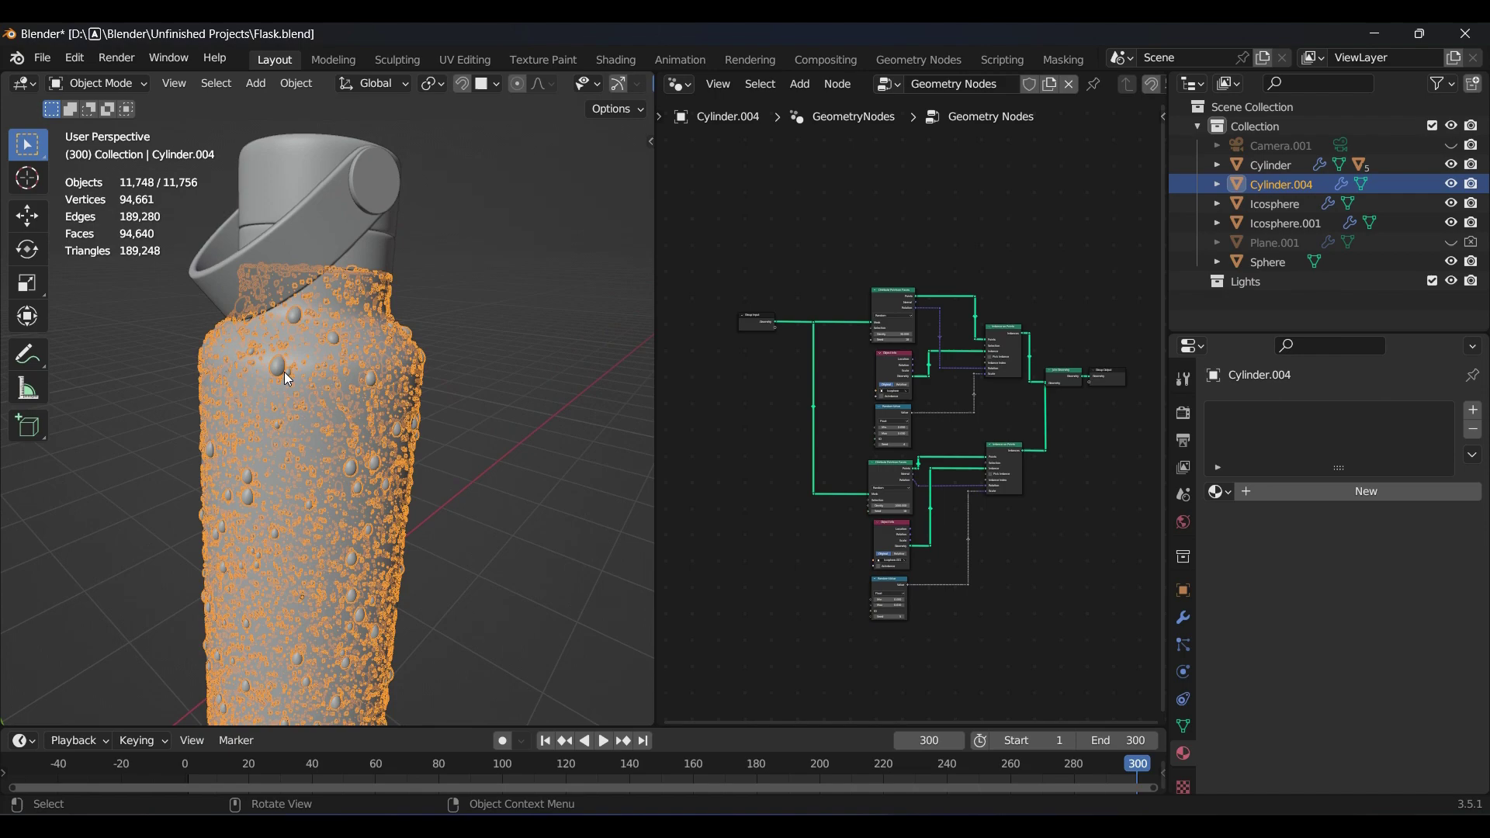
scroll(310, 399, up, 6)
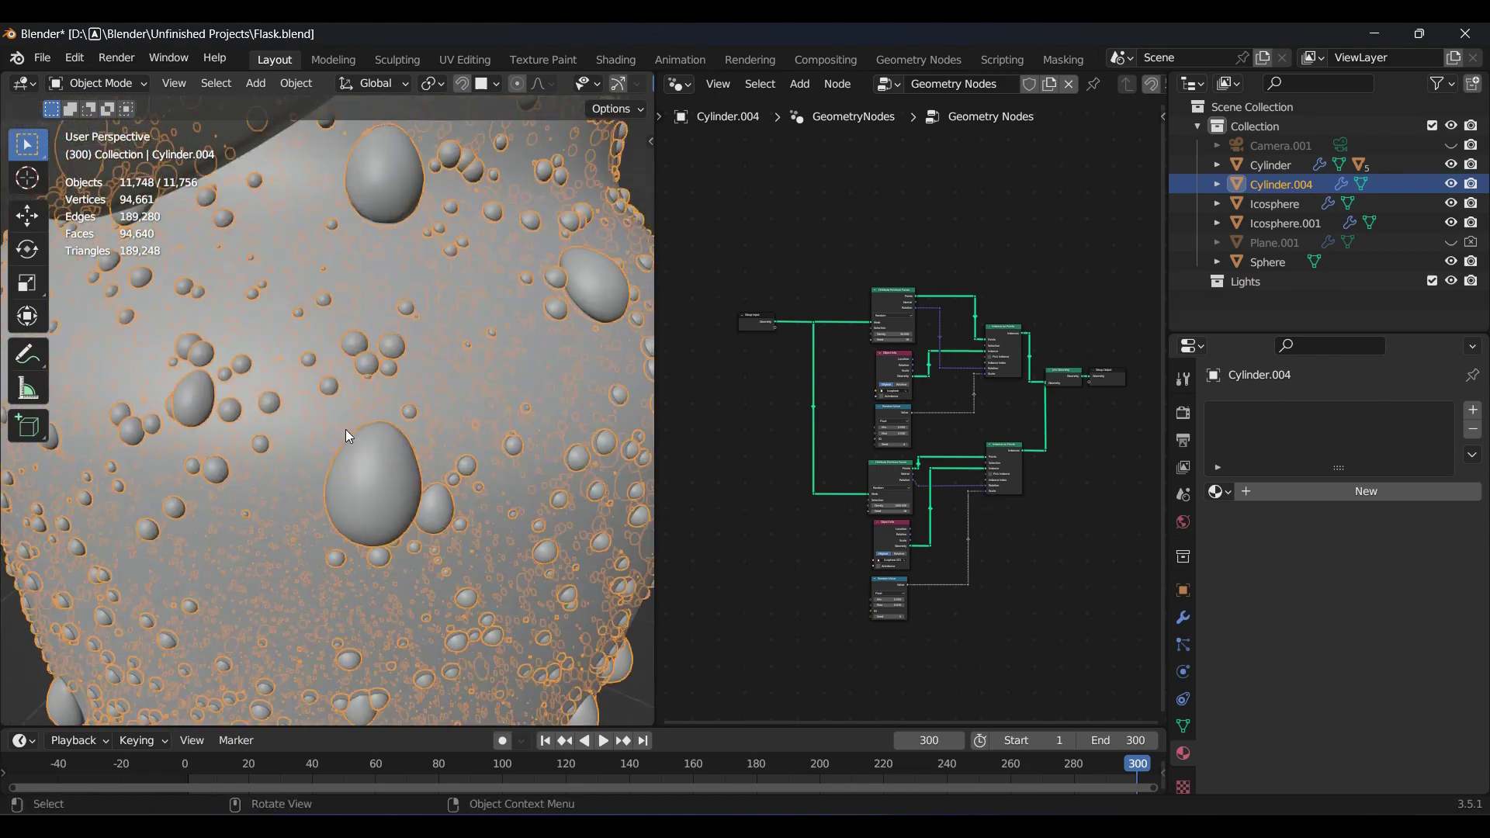
scroll(365, 450, down, 5)
click(546, 519)
scroll(537, 522, up, 2)
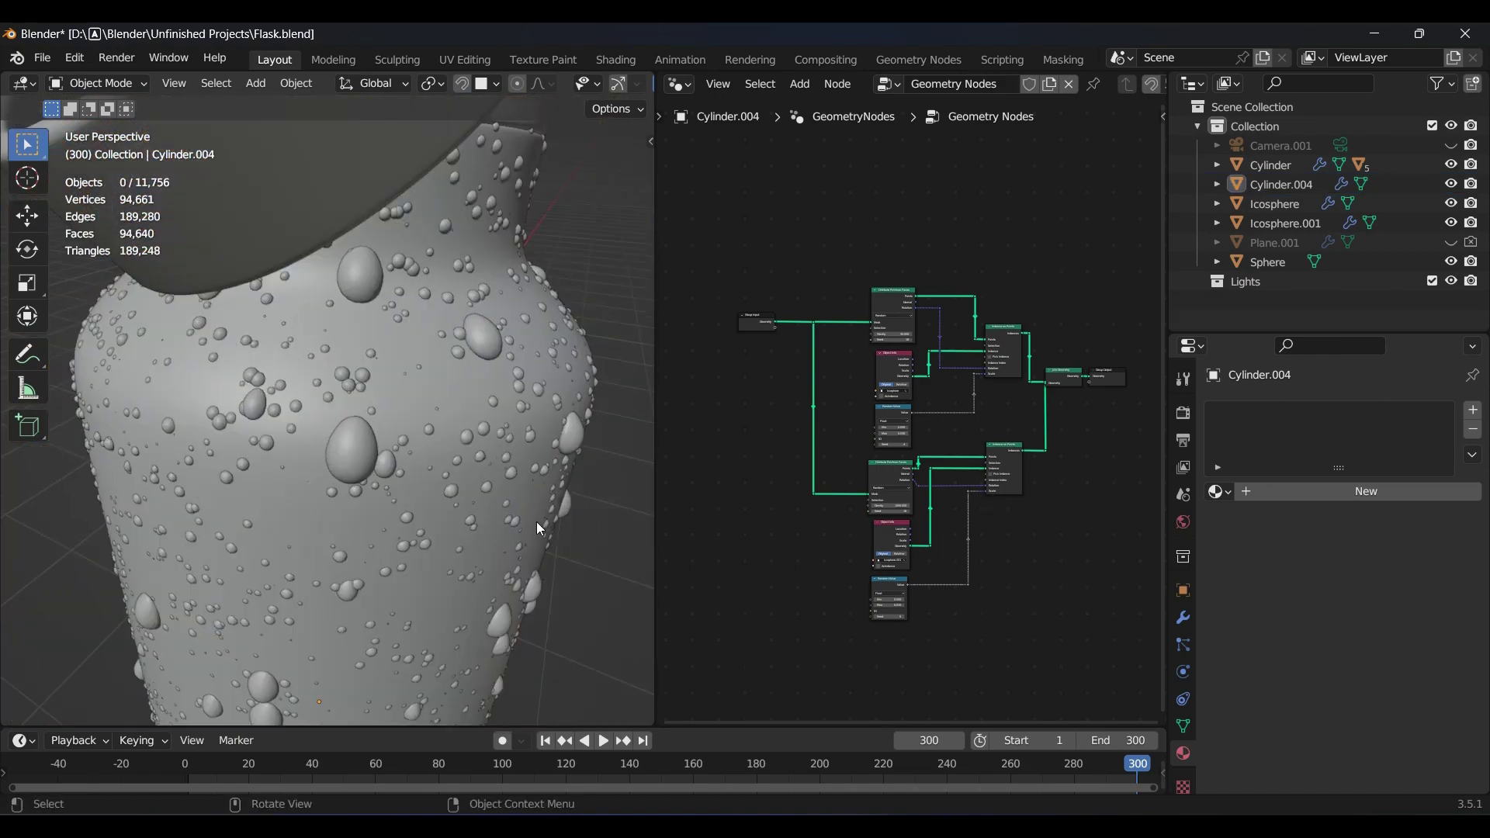
scroll(537, 522, down, 5)
scroll(794, 389, up, 2)
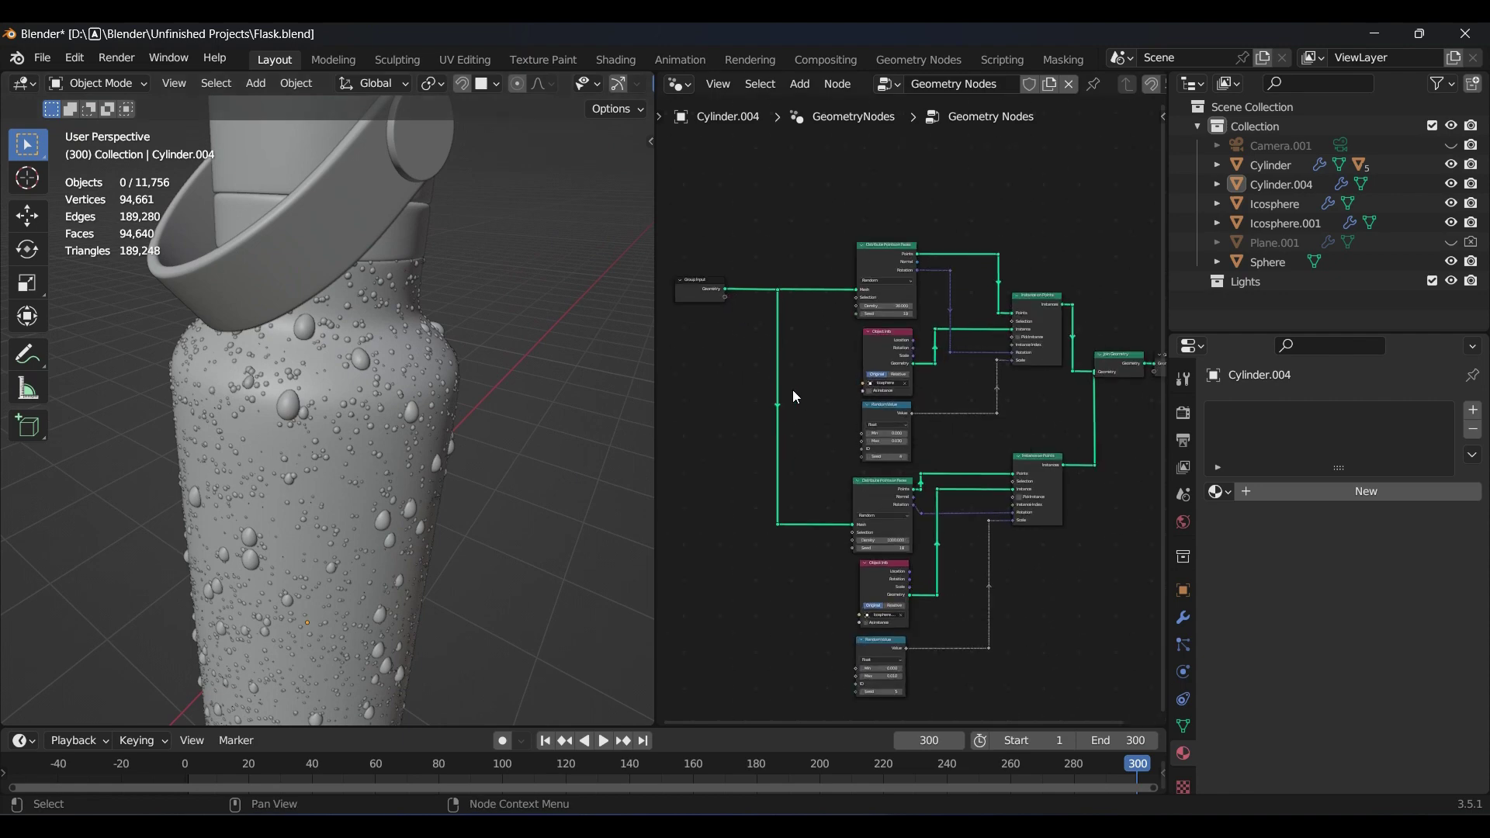
Examine the Distribute Points on Faces and Object Info nodes that scatter the large droplets
scroll(794, 390, up, 5)
middle_drag(877, 351, 999, 606)
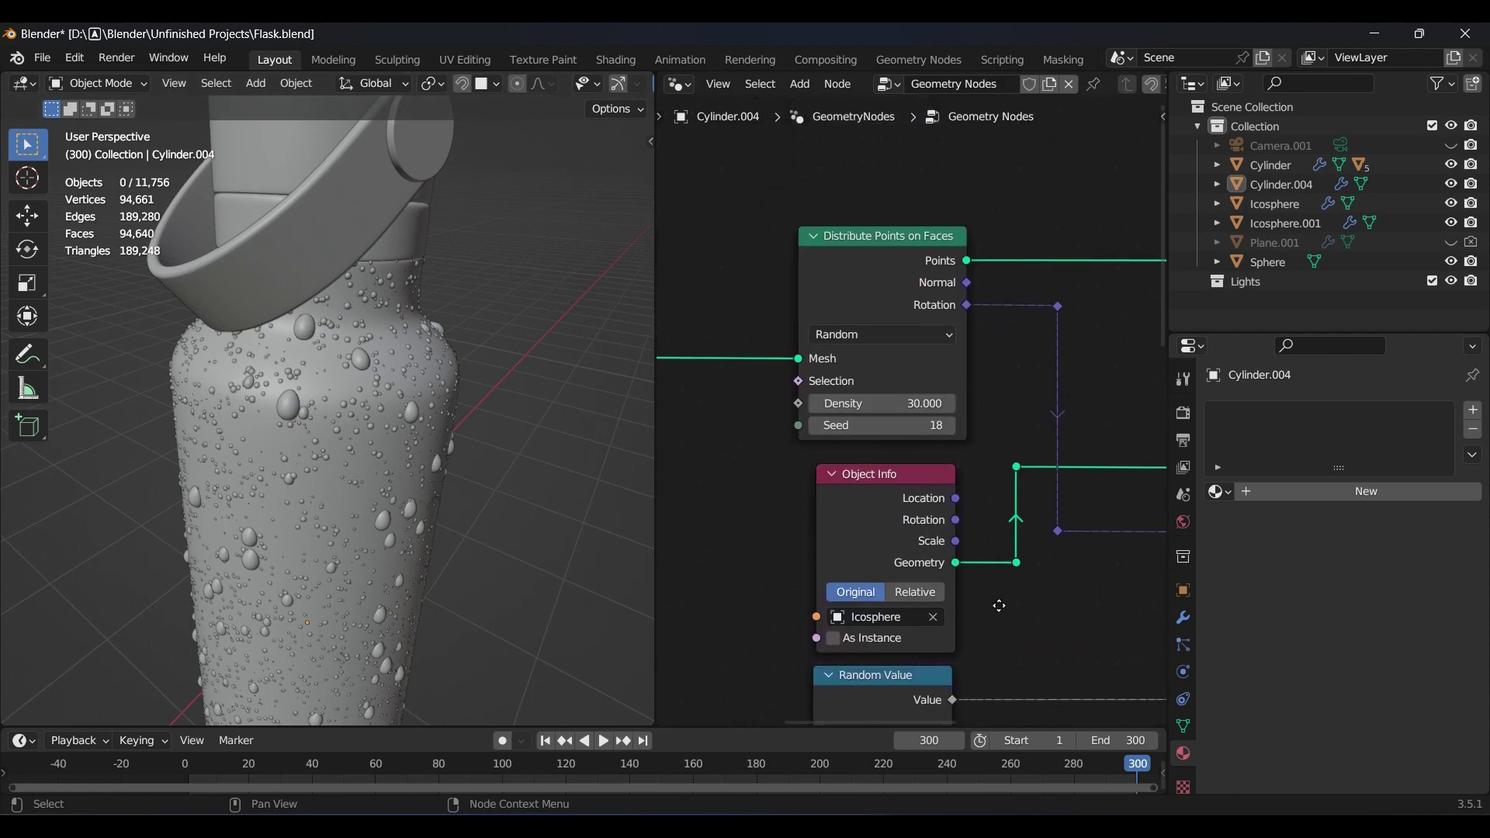
scroll(1024, 469, up, 3)
middle_drag(1024, 469, 896, 405)
scroll(985, 506, down, 7)
middle_drag(980, 496, 1016, 602)
scroll(914, 489, up, 4)
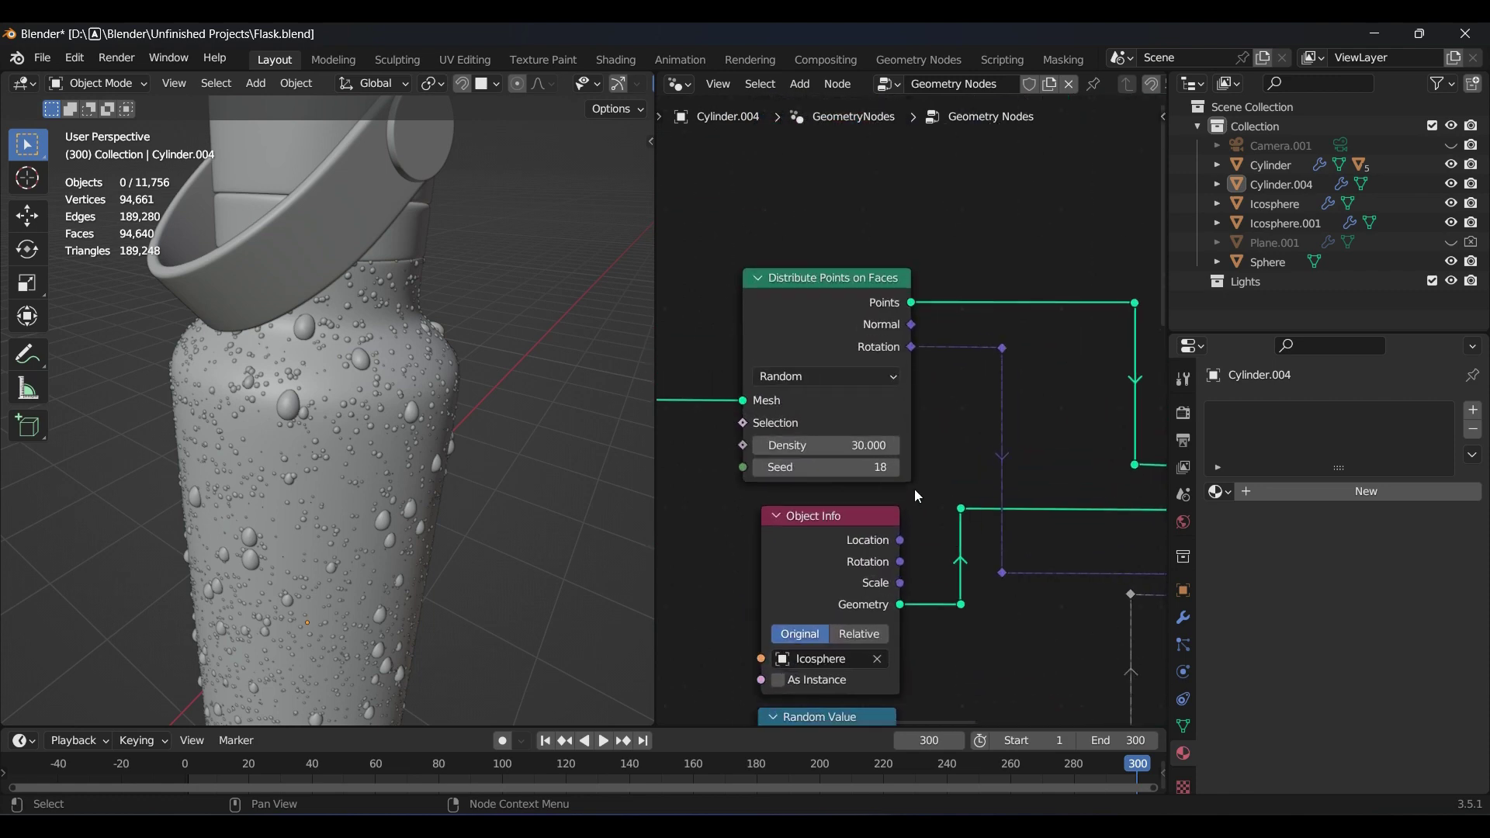
Try a Density of 0 on the large droplets' Distribute Points on Faces node and undo it
drag(826, 445, 931, 444)
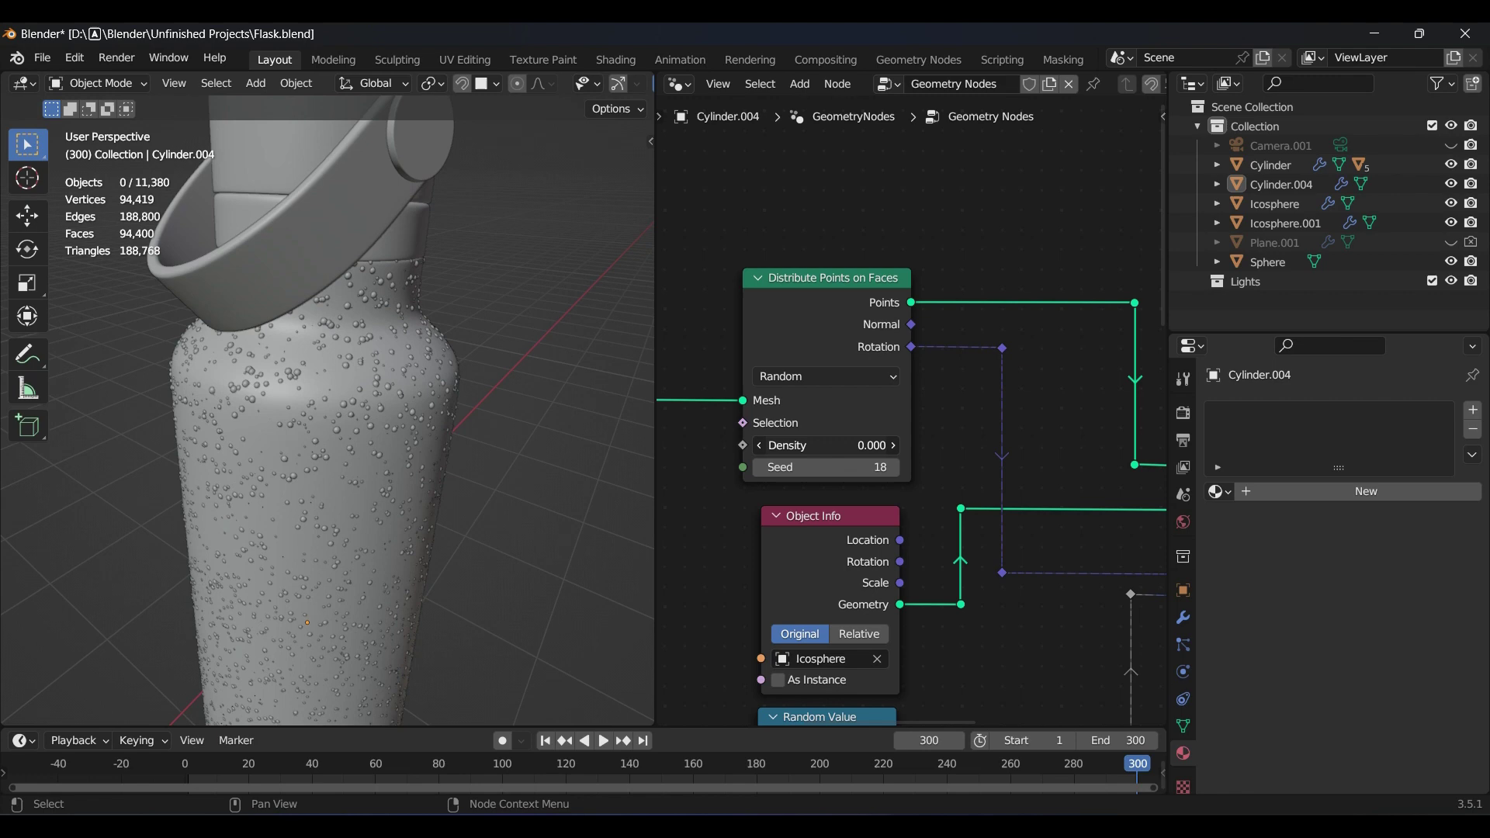
key(ctrl+z)
Examine the Random Value scale settings and the second scatter branch for the small droplets
middle_drag(1066, 487, 1057, 239)
scroll(1053, 585, down, 1)
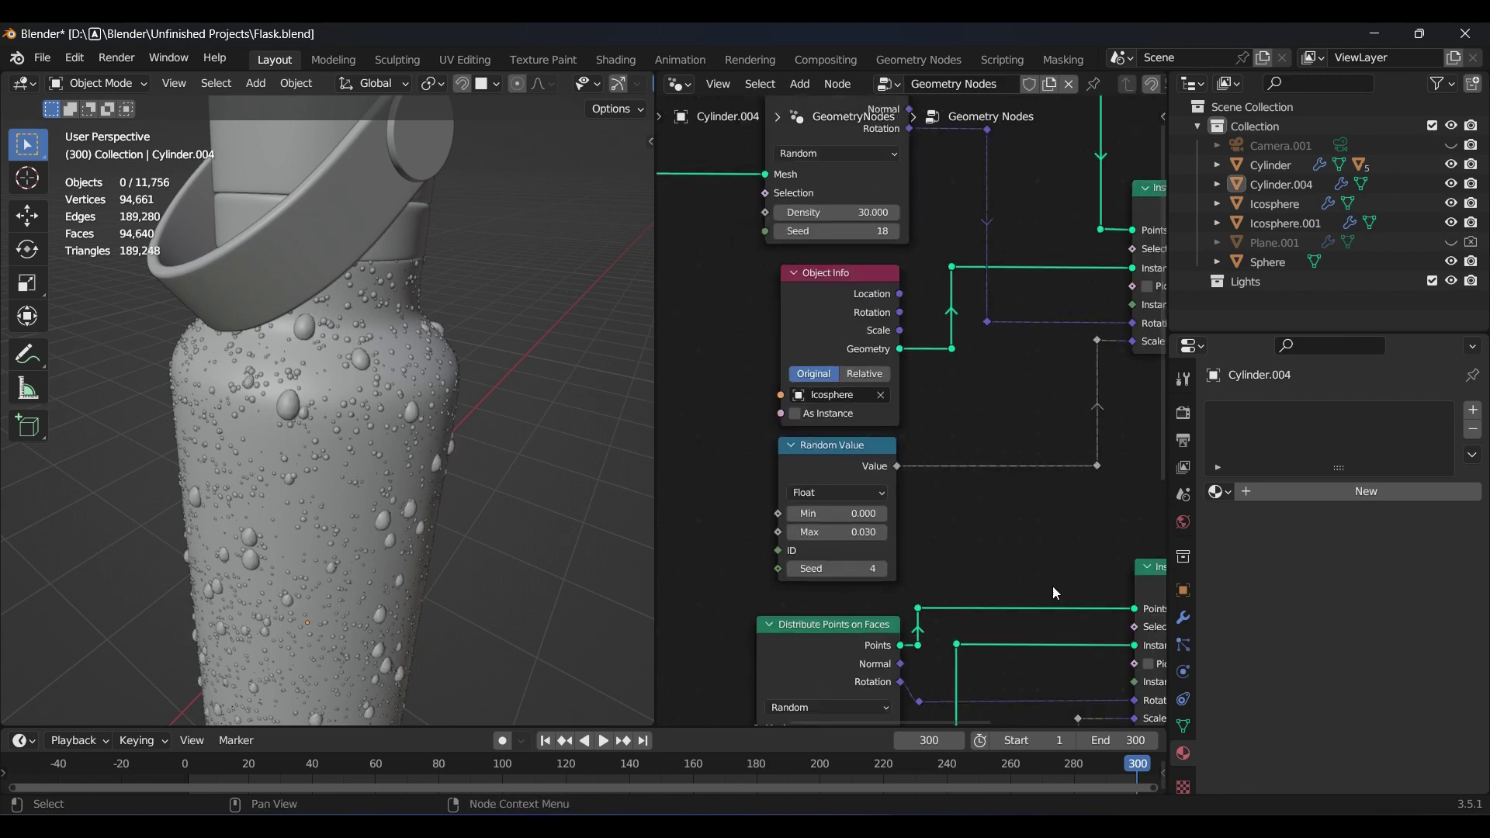
middle_drag(1053, 585, 1043, 222)
middle_drag(1005, 502, 1038, 398)
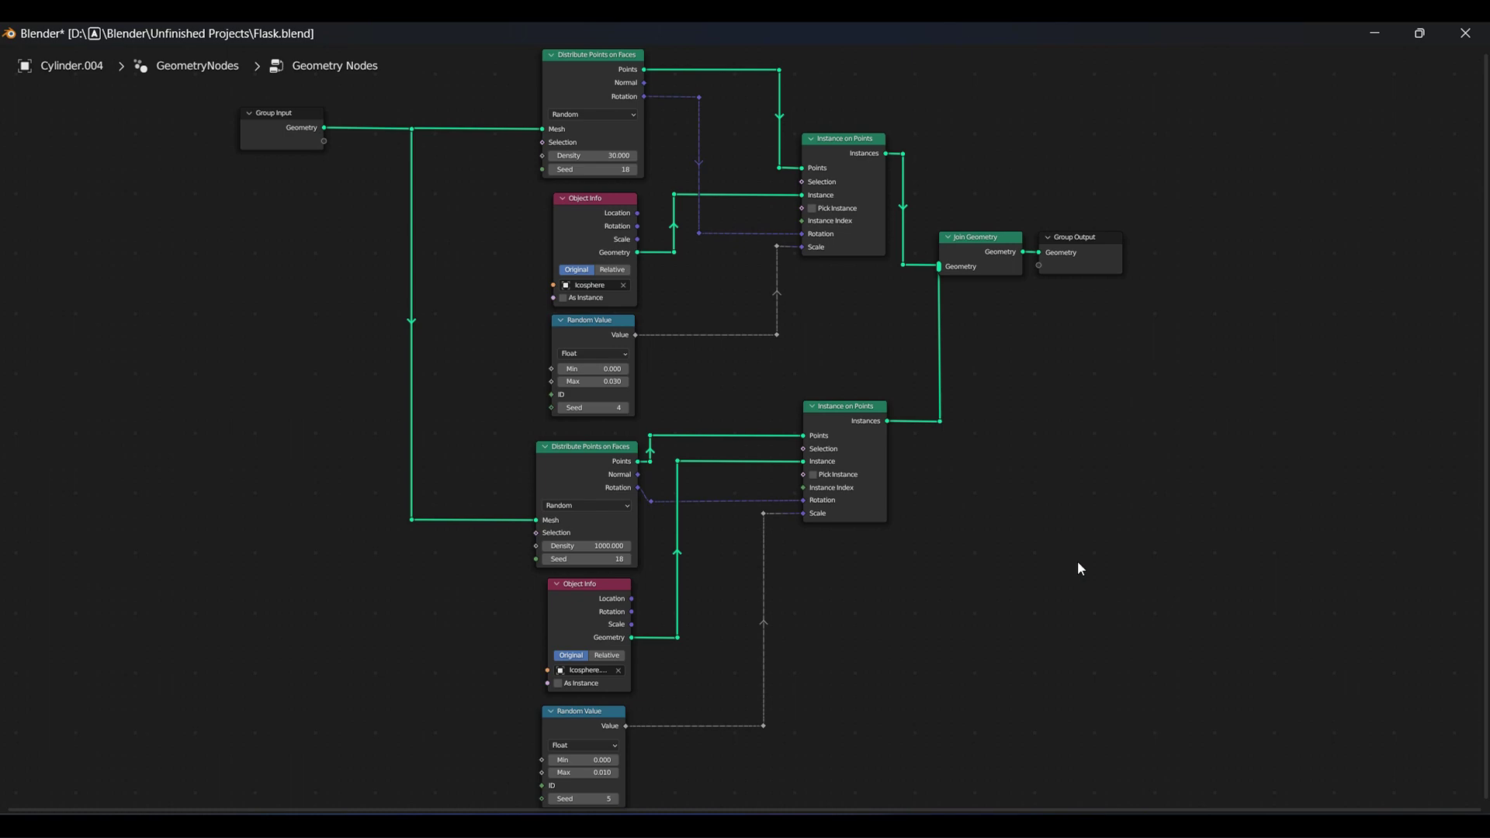
Restore the full workspace and examine the Icosphere.001 source droplet beside the flask
key(ctrl+alt+space)
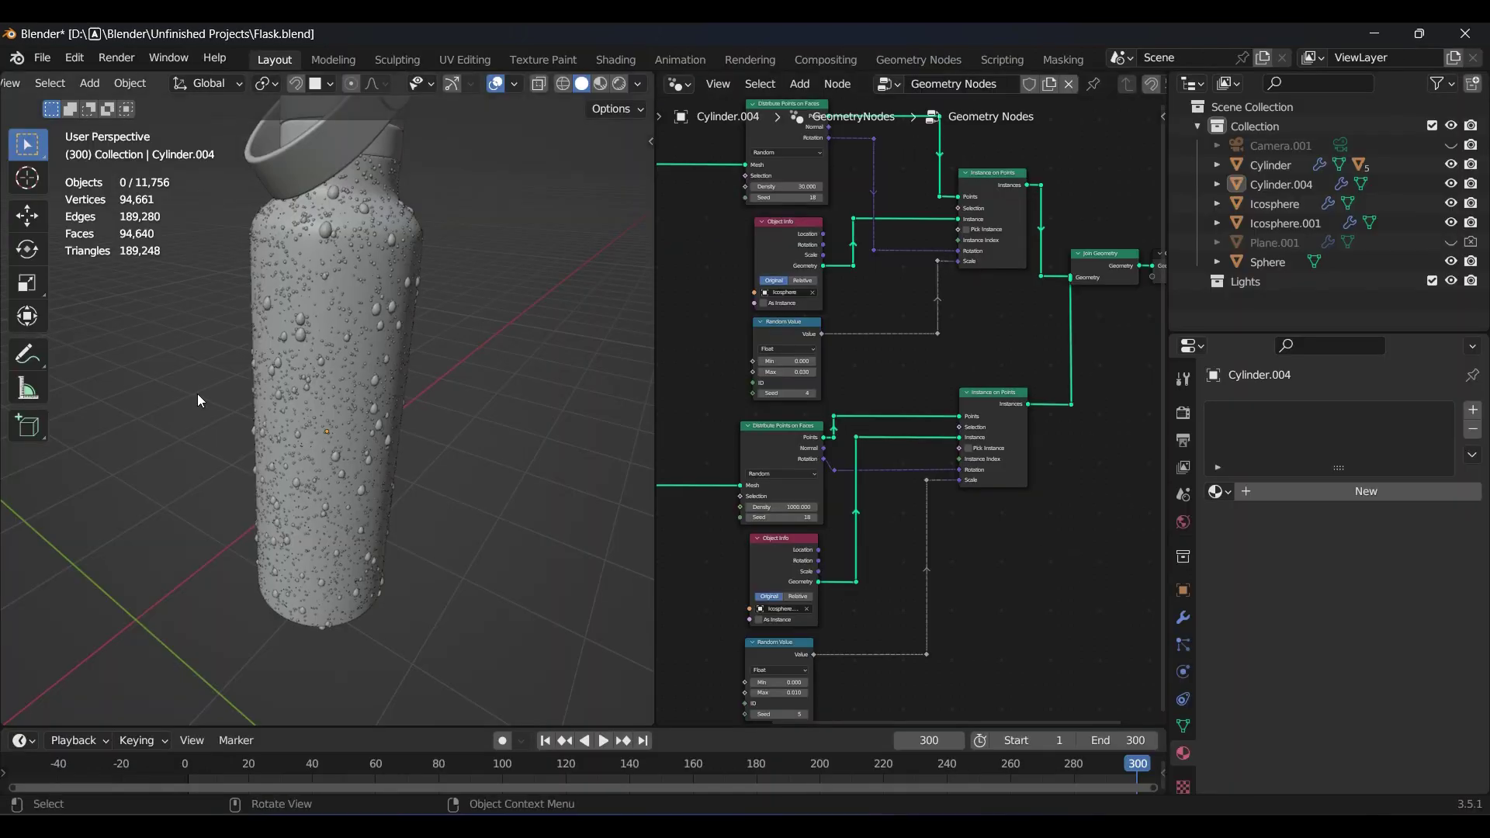
scroll(359, 393, down, 3)
click(312, 365)
click(557, 129)
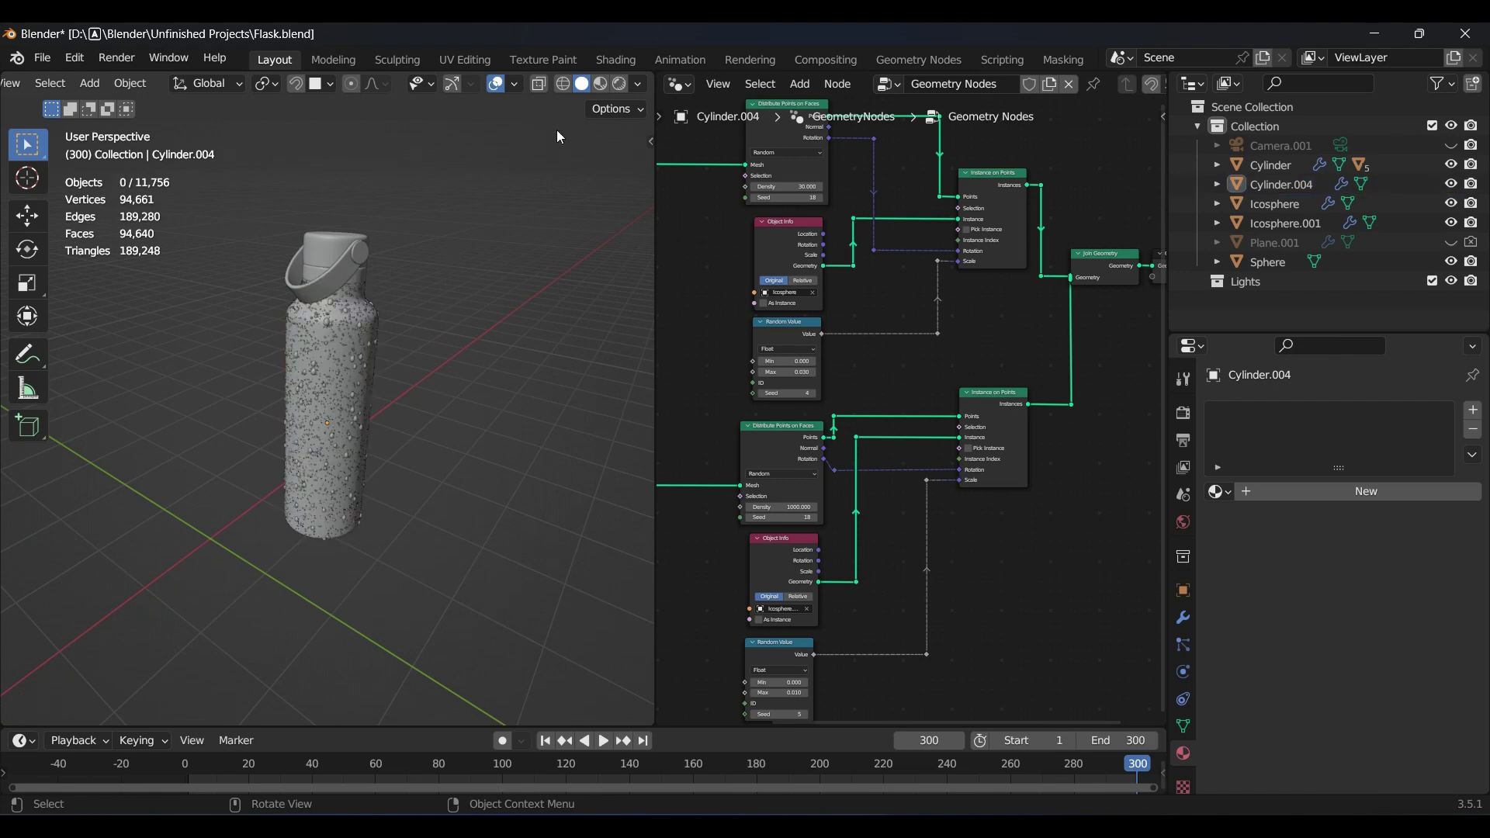
middle_drag(397, 516, 617, 243)
click(617, 237)
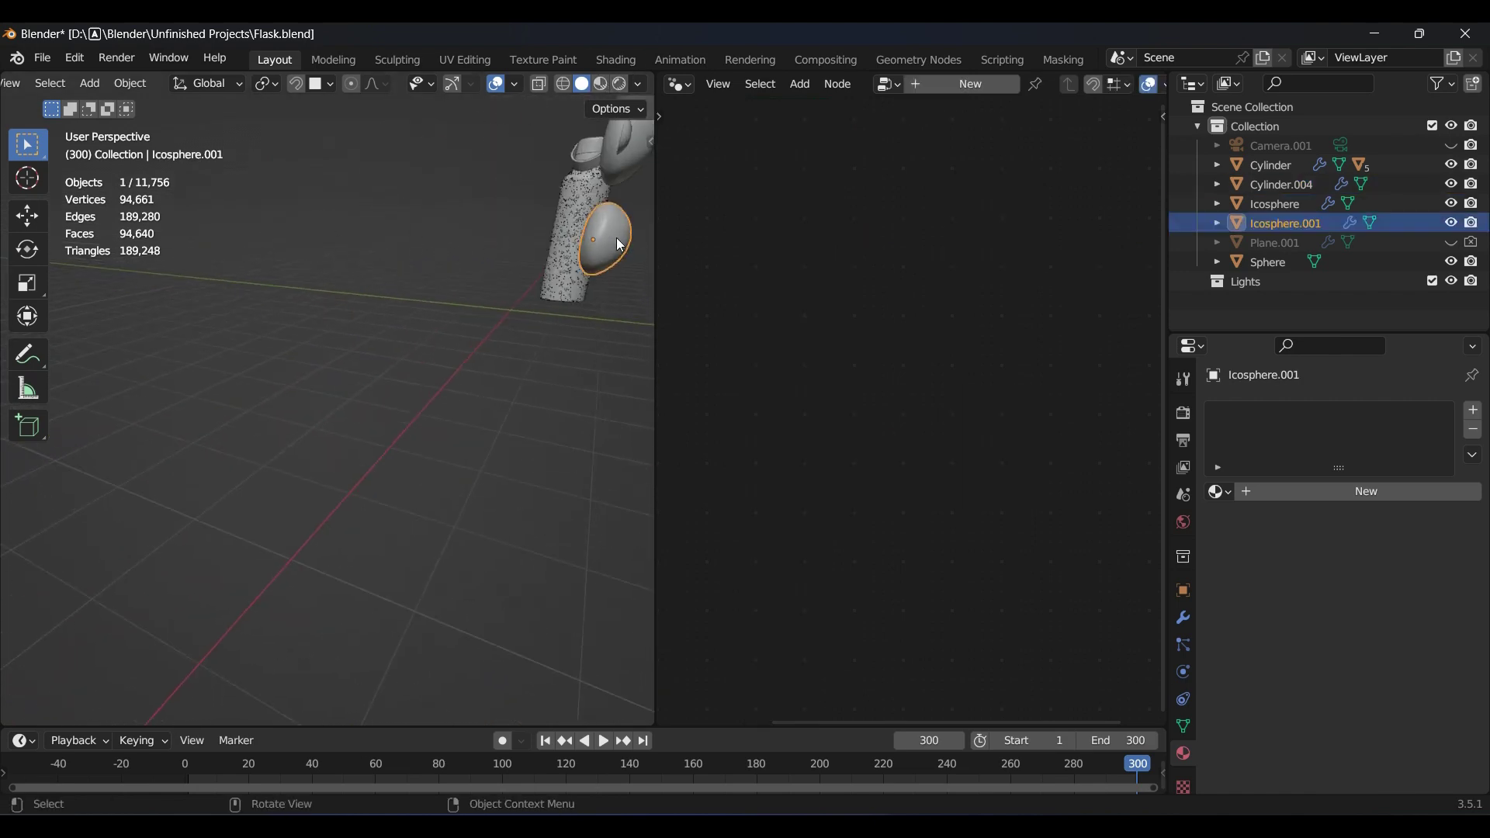
key(KP_Decimal)
scroll(418, 309, down, 4)
middle_drag(418, 309, 351, 326)
Open the larger Icosphere droplet in Edit Mode and try moving its top vertex vertically
click(352, 430)
middle_drag(352, 430, 404, 286)
click(562, 393)
click(347, 426)
key(Tab)
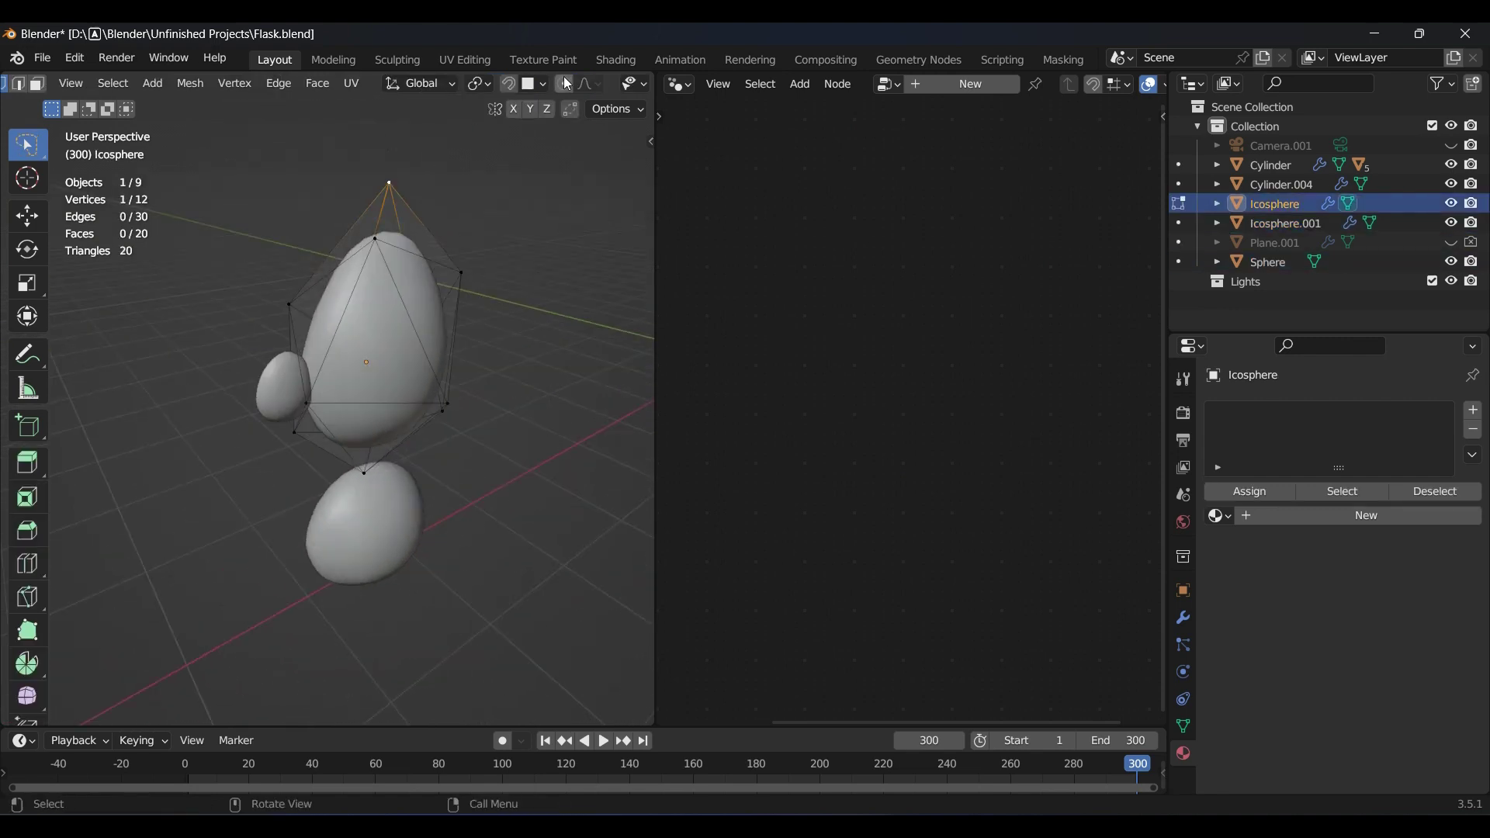
click(564, 84)
key(g)
key(z)
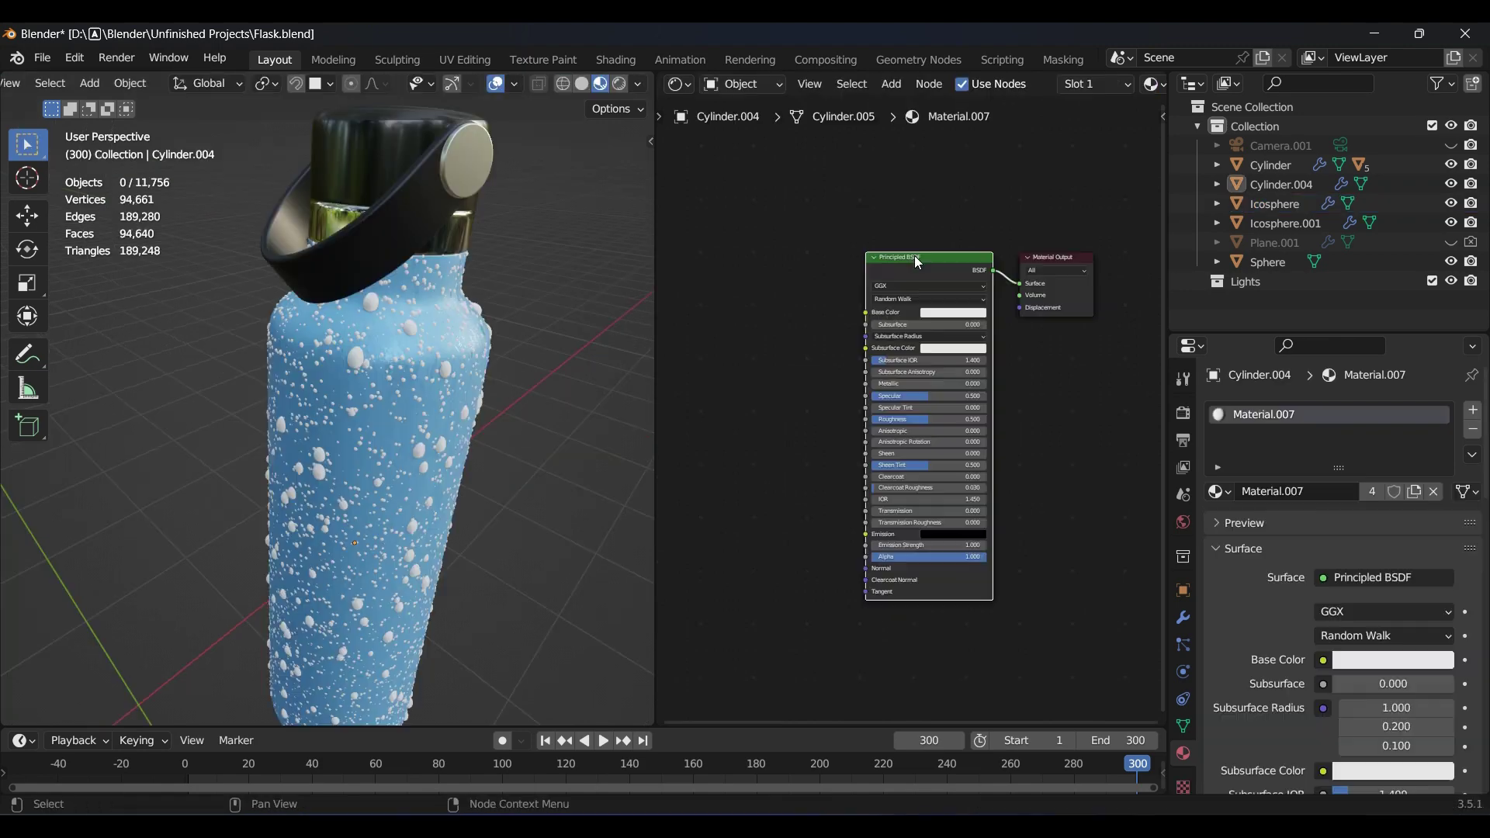
Replace the Principled BSDF in the droplets' Material.007 with a Glass BSDF linked to the Material Output's Surface
key(Escape)
key(shift+a)
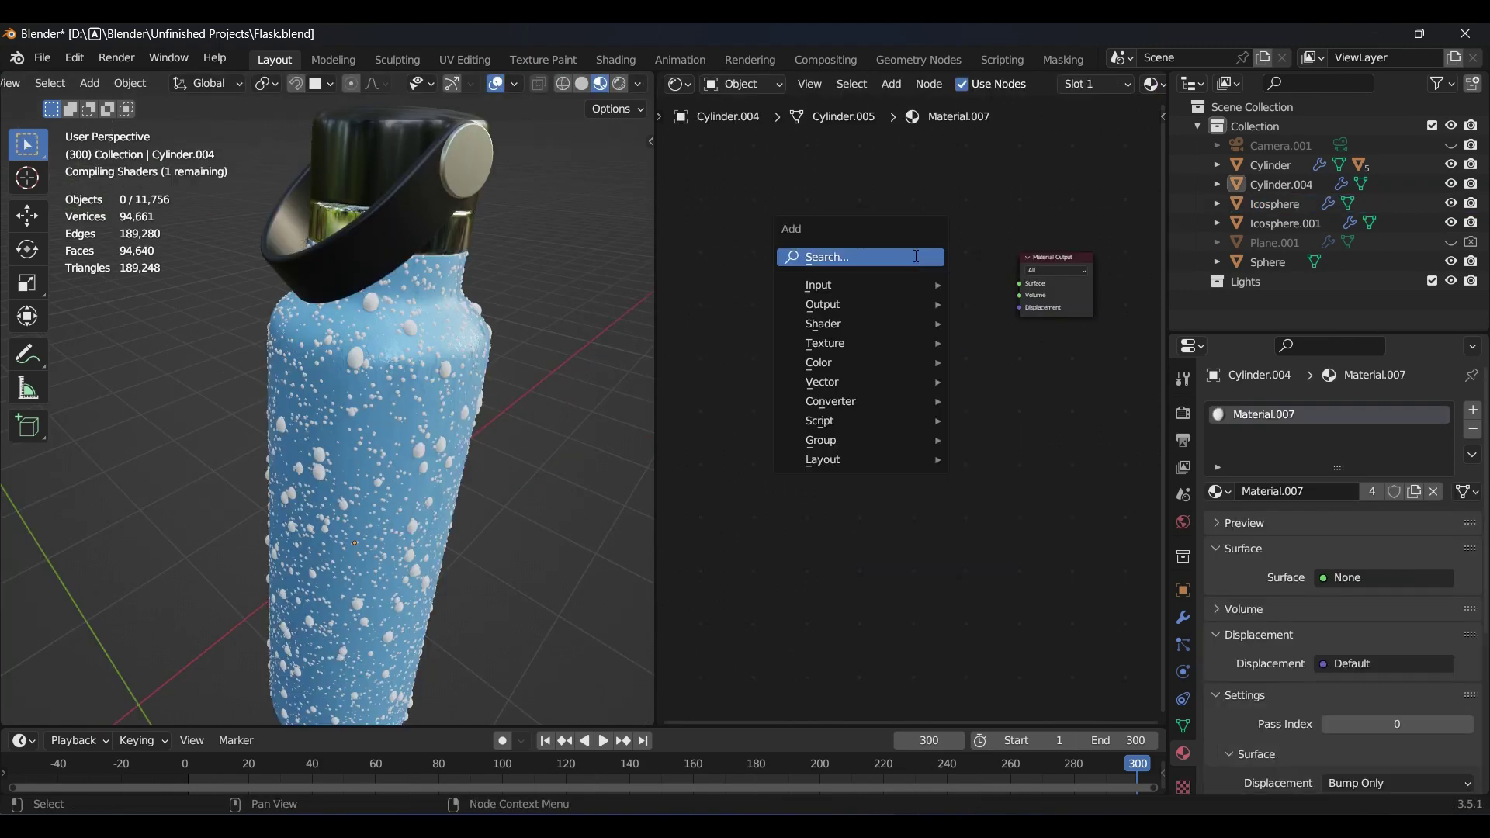
click(916, 256)
text(gl)
key(Return)
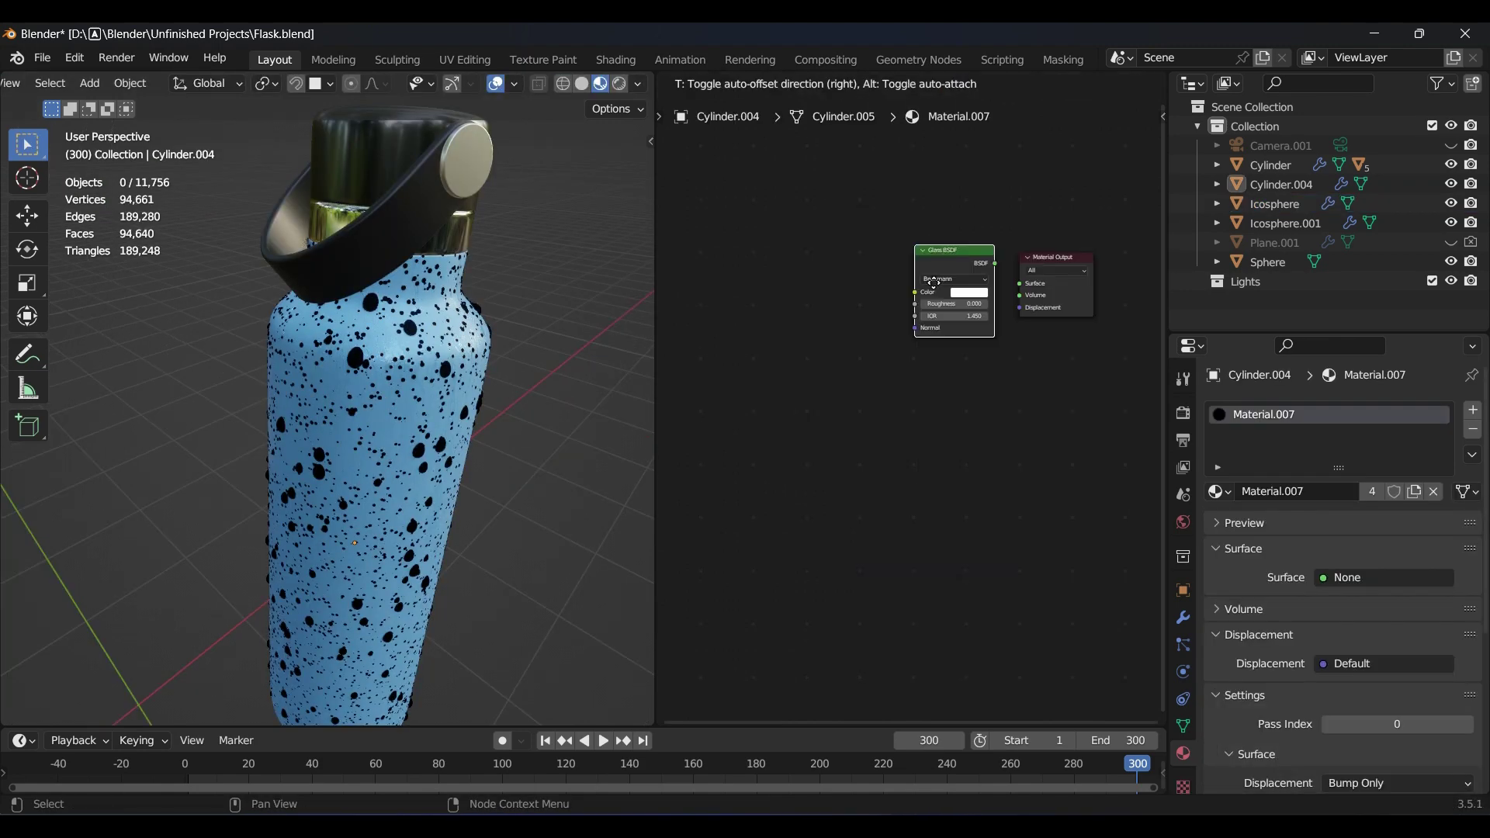
click(969, 291)
drag(1020, 289, 1019, 284)
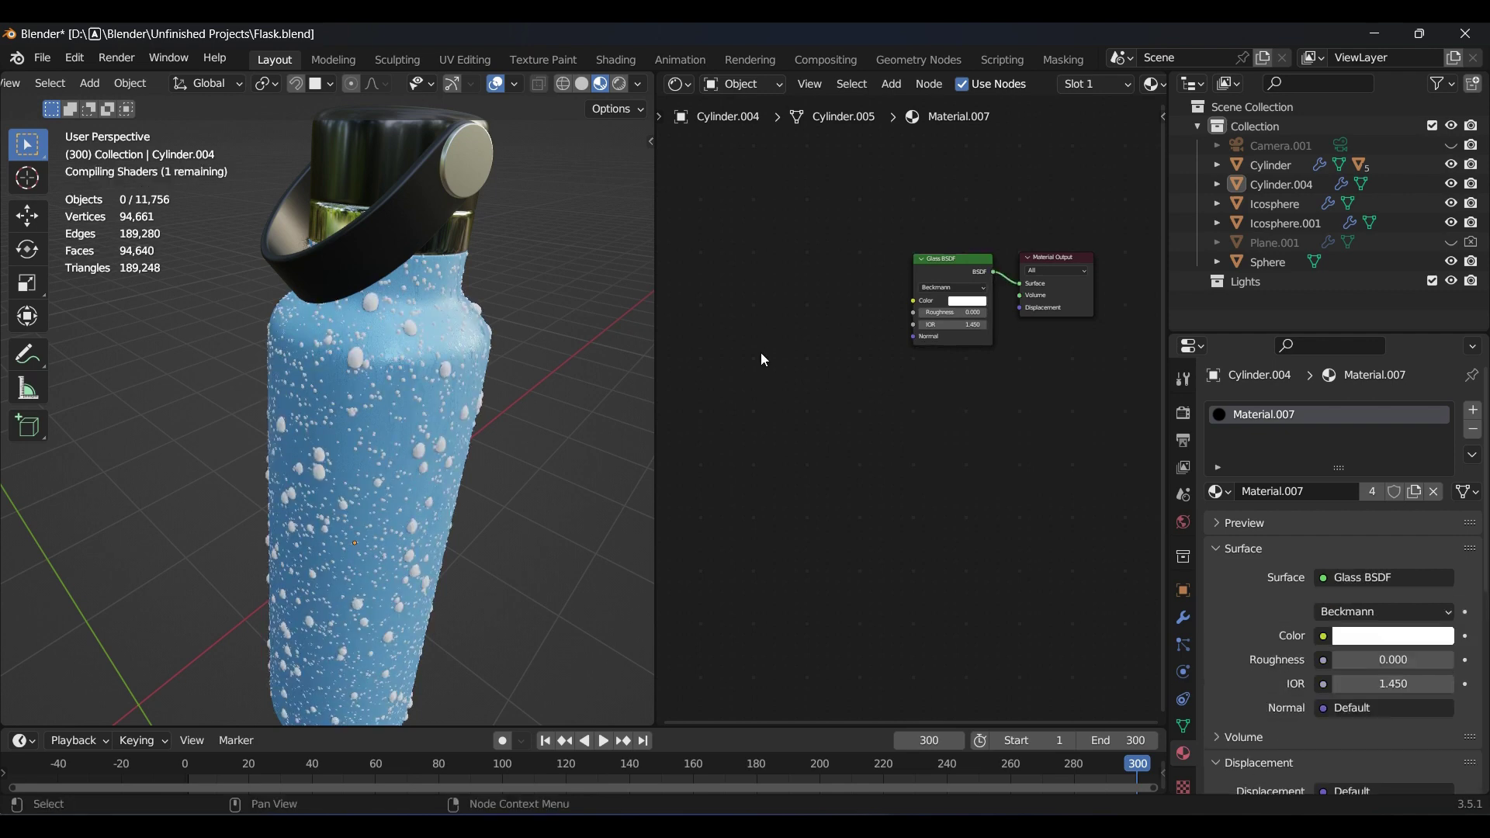
Examine the glass droplets close up on the flask's blue body
scroll(548, 446, up, 5)
middle_drag(543, 430, 452, 468)
scroll(495, 441, down, 3)
scroll(452, 468, up, 8)
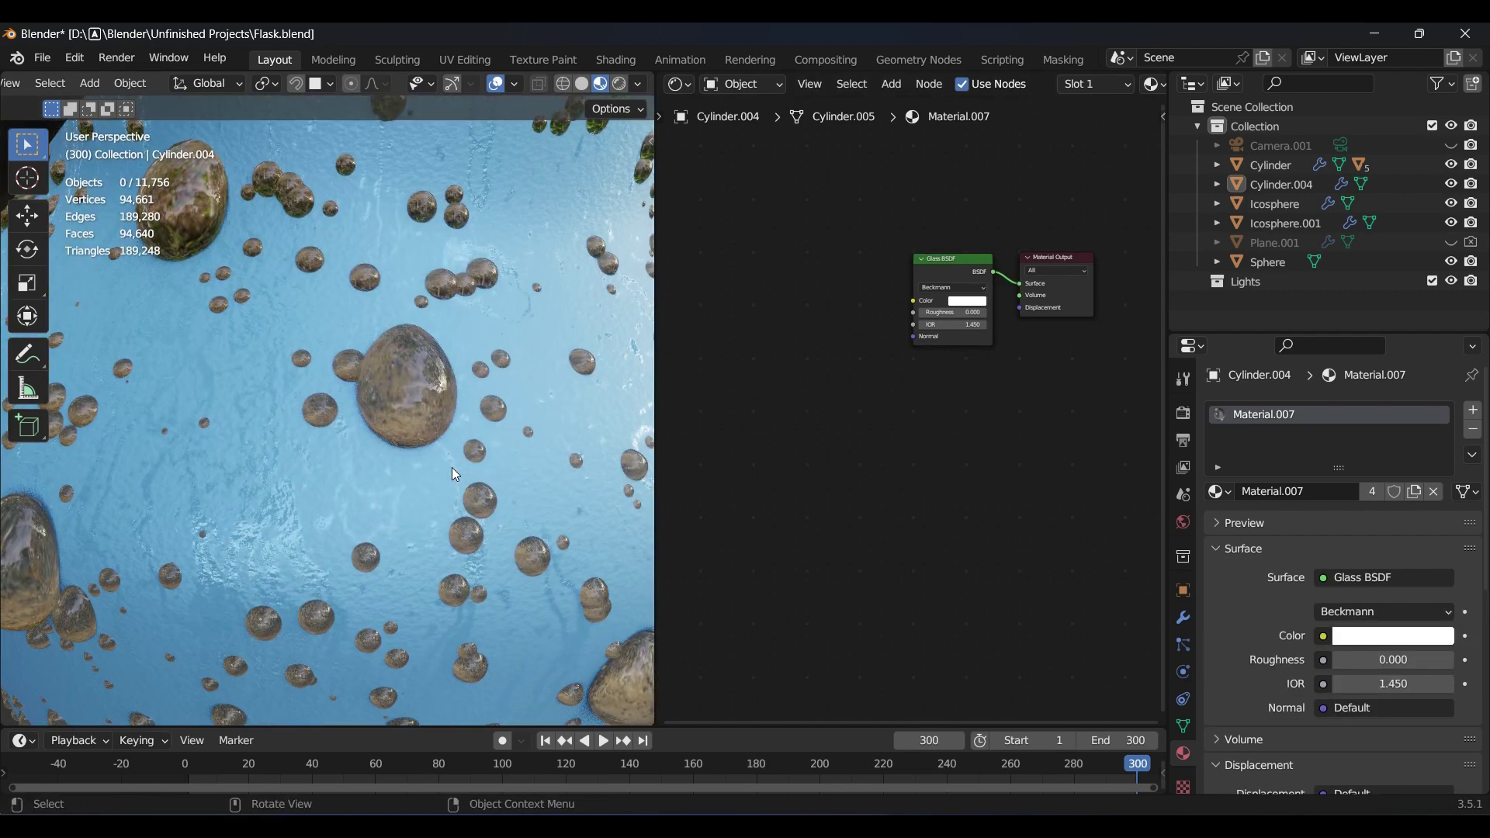
scroll(452, 467, down, 4)
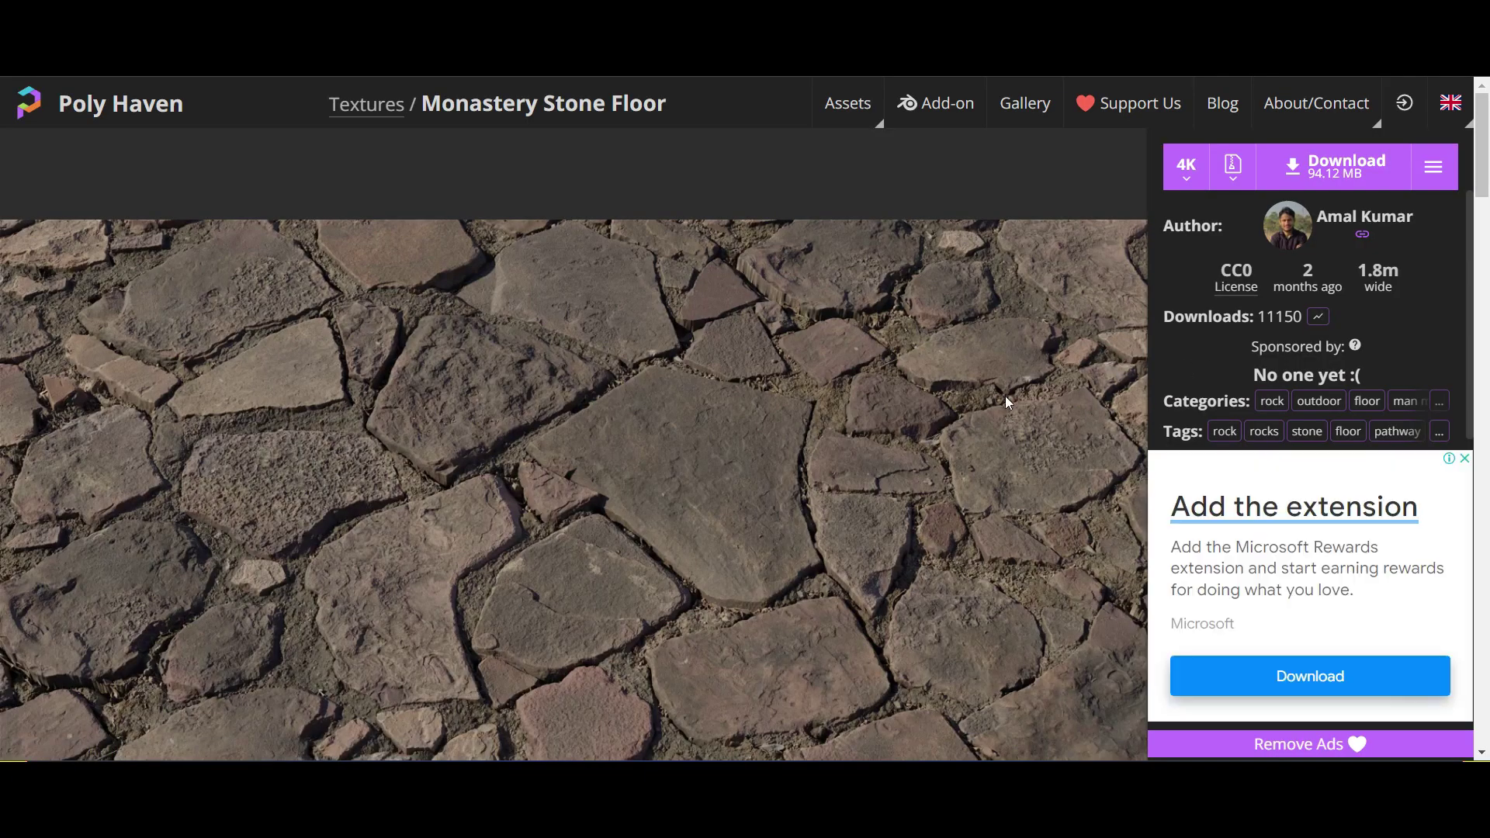
Switch to Poly Haven, preview the Monastery Stone Floor texture and download it at 4K
scroll(923, 461, down, 4)
scroll(916, 460, down, 3)
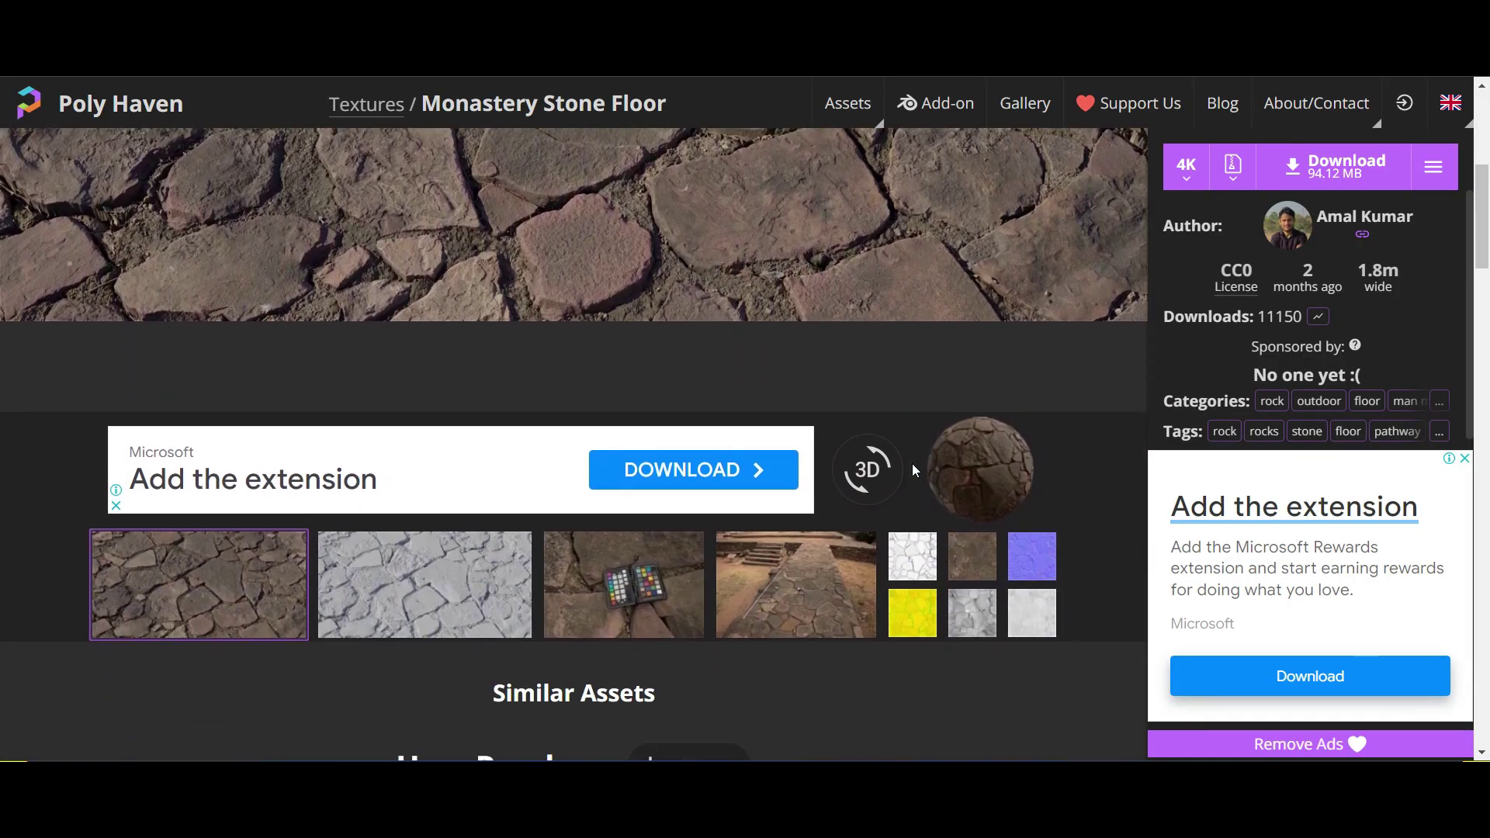
click(487, 608)
scroll(487, 608, up, 4)
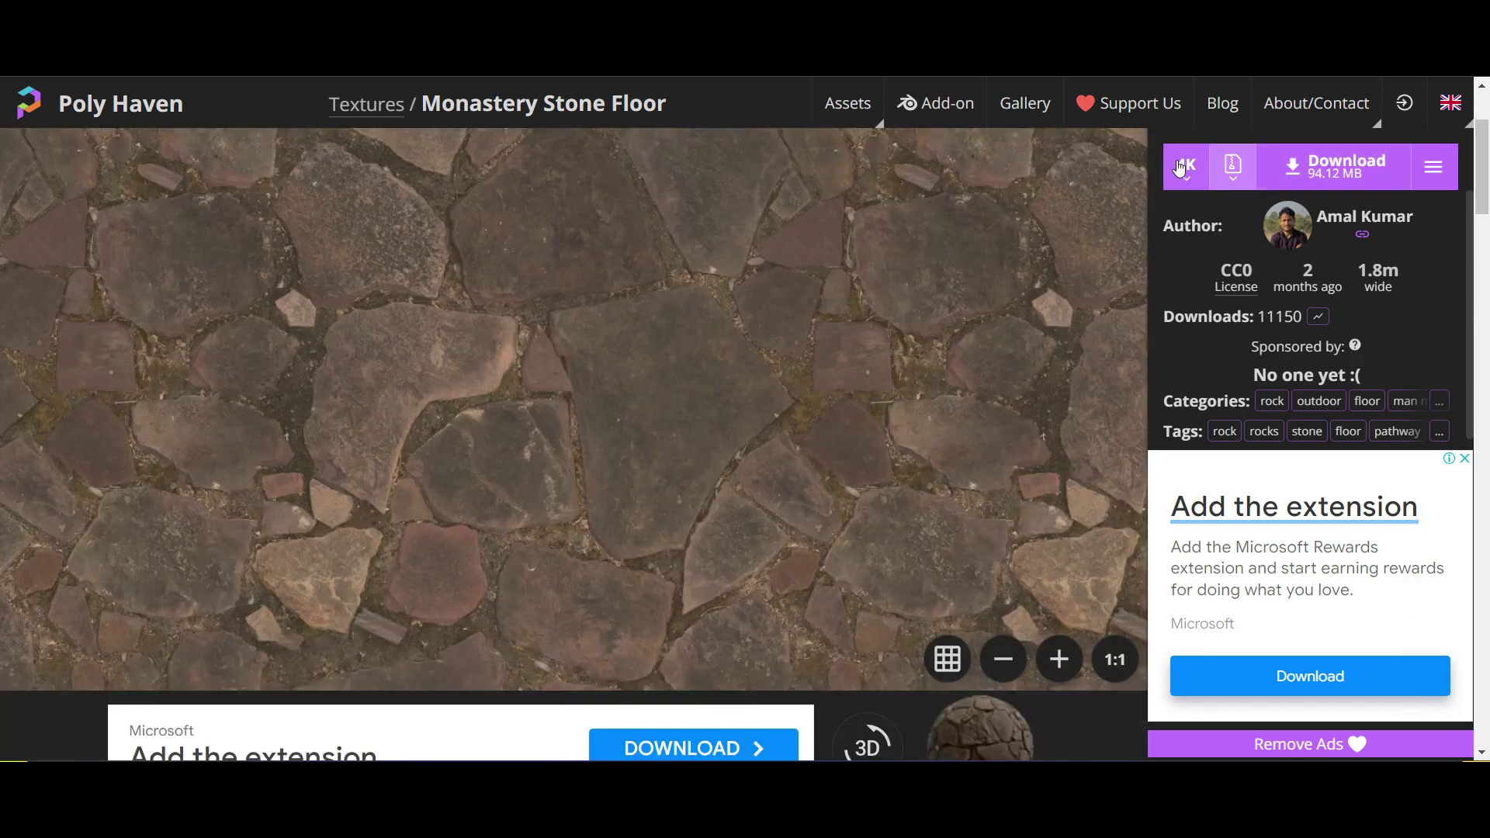
click(1181, 167)
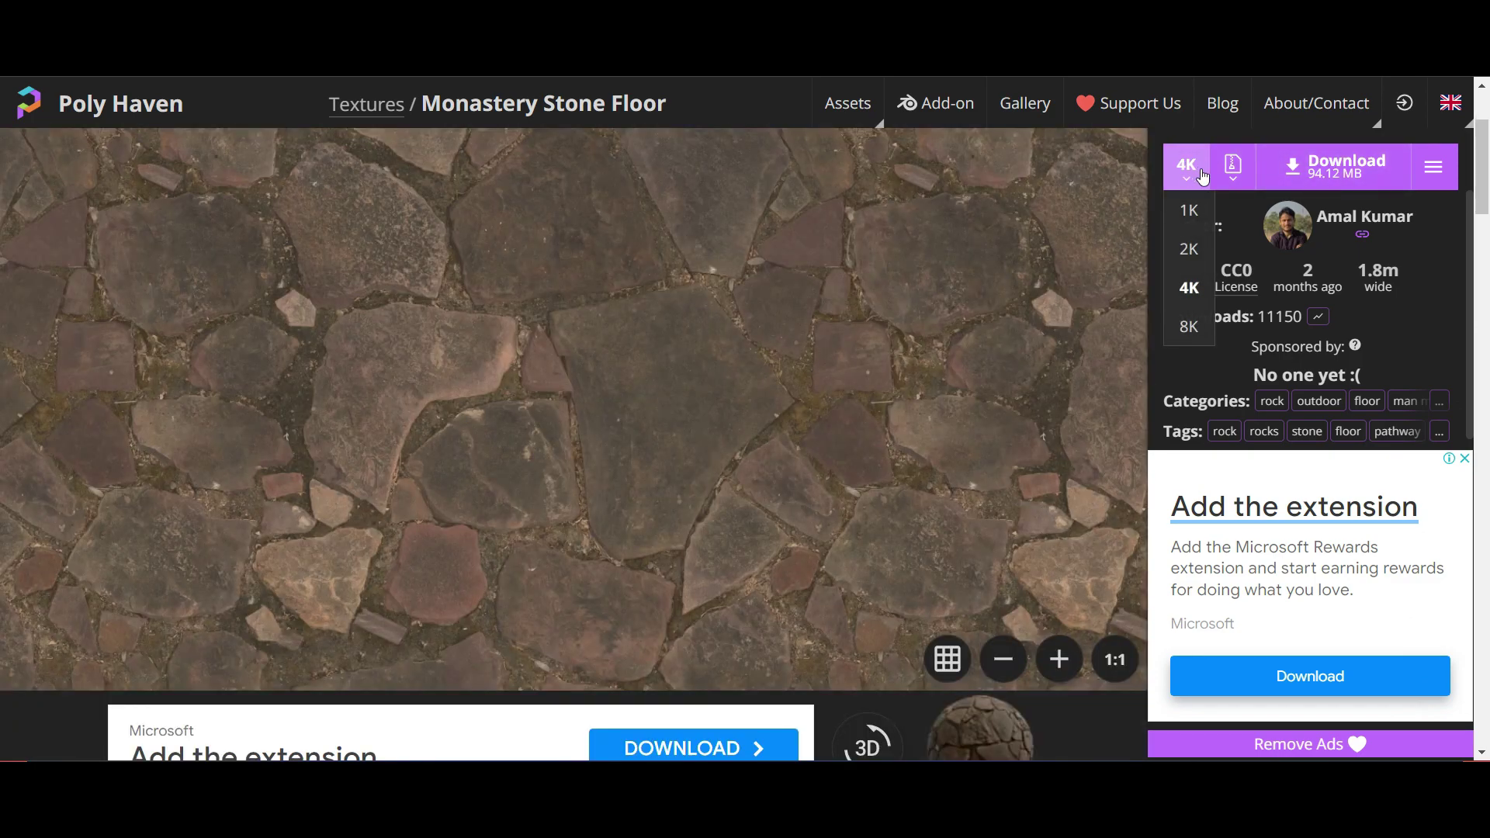
click(1191, 289)
click(1323, 167)
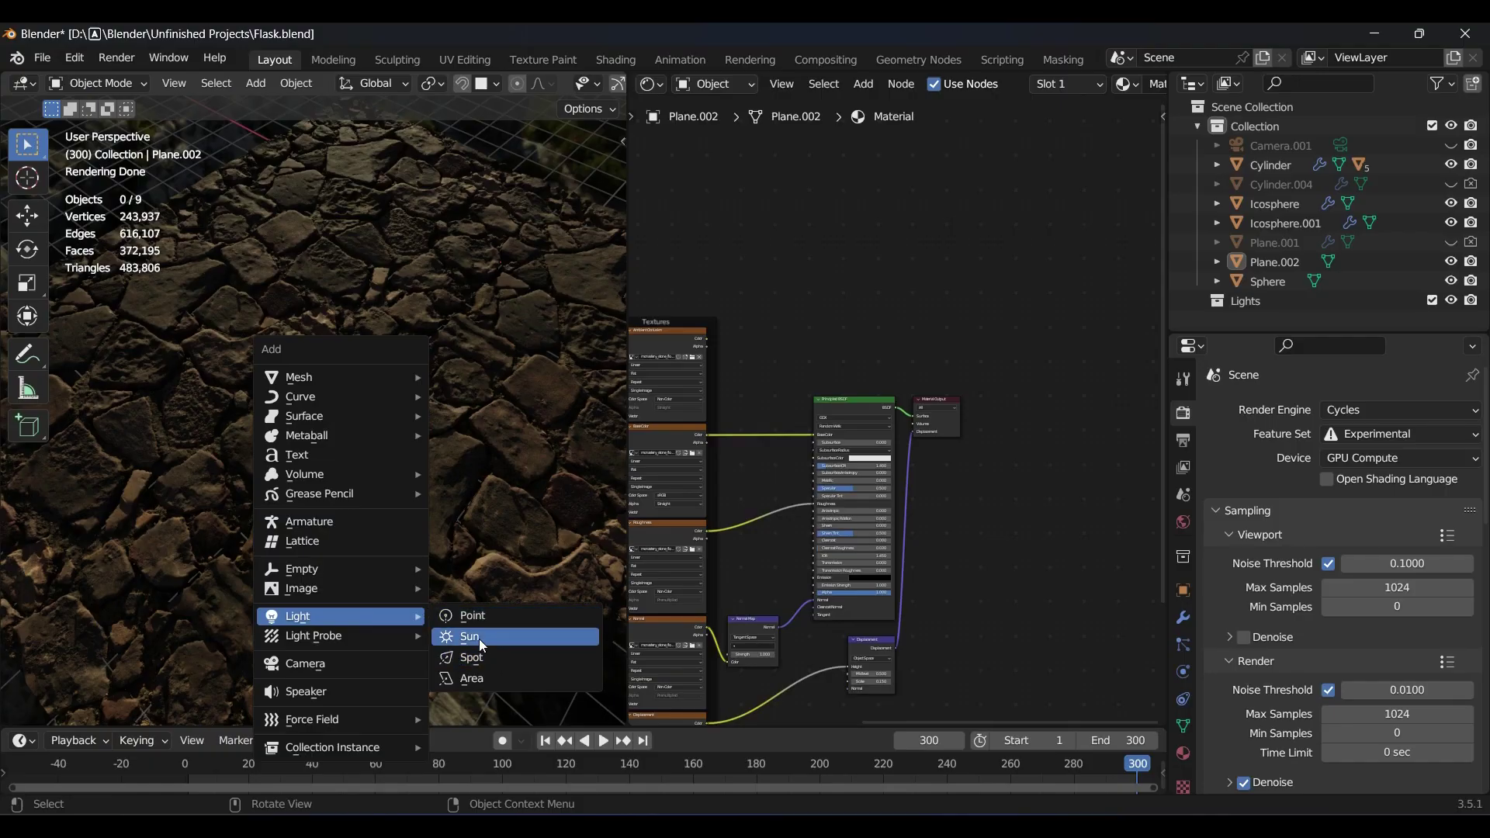
Try a freely rotated Sun light over the stone floor plane and delete it
click(470, 637)
key(r)
key(r)
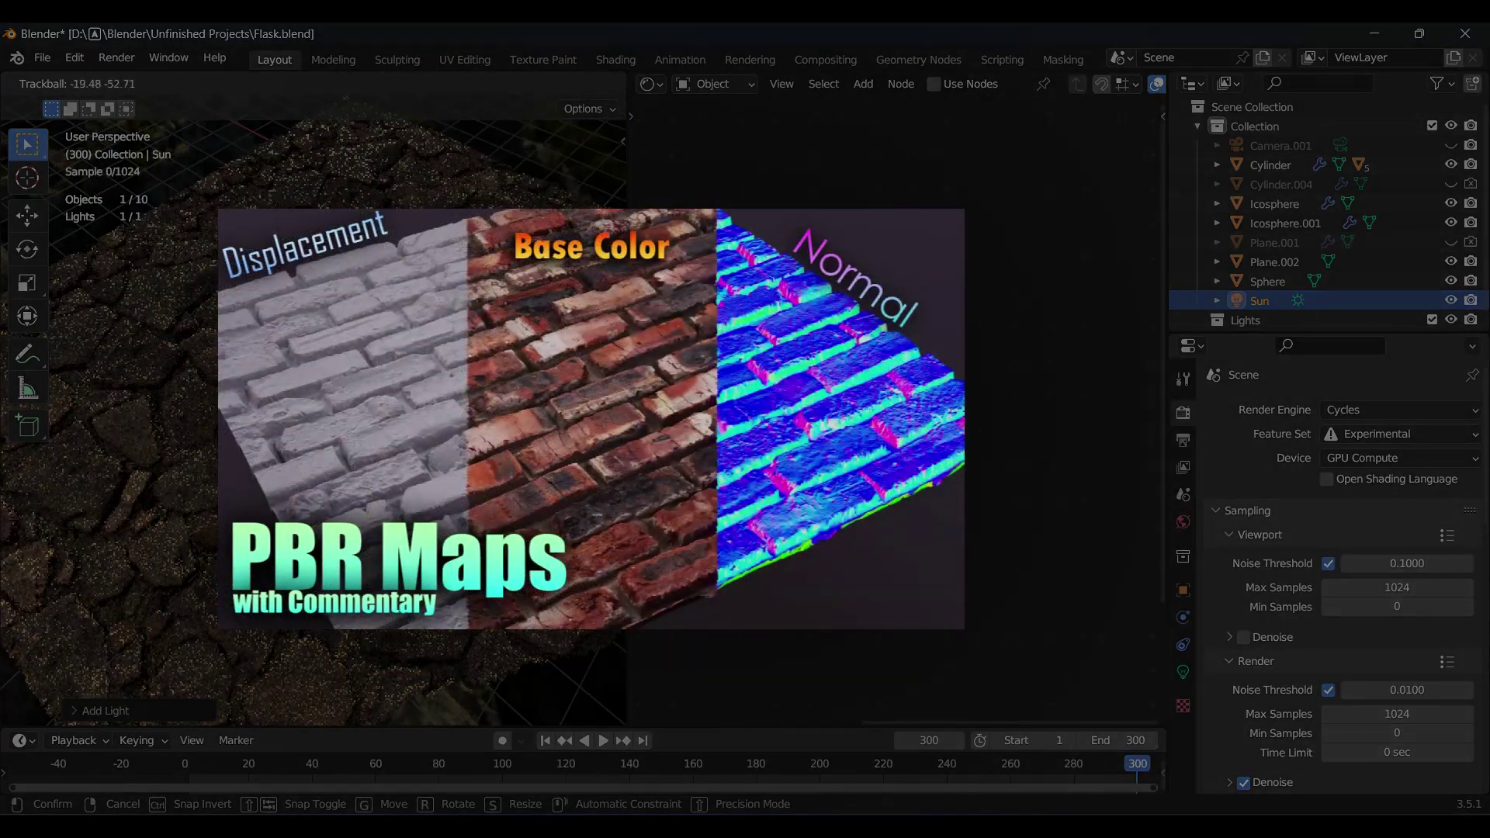
click(346, 403)
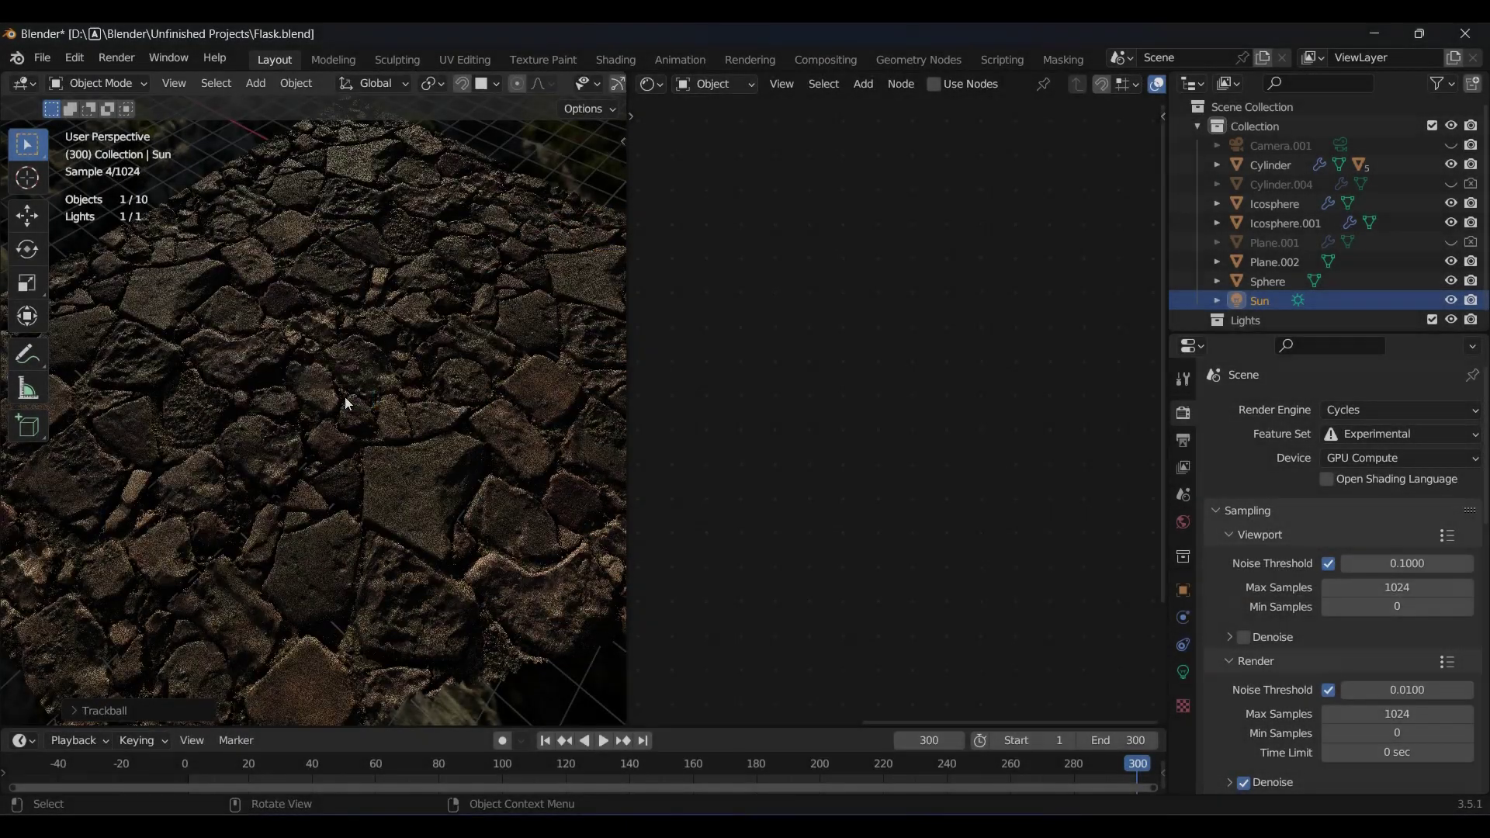
key(x)
click(360, 408)
Examine the stone floor plane's modifiers and its mesh in Edit Mode and solid shading
click(416, 465)
click(1183, 618)
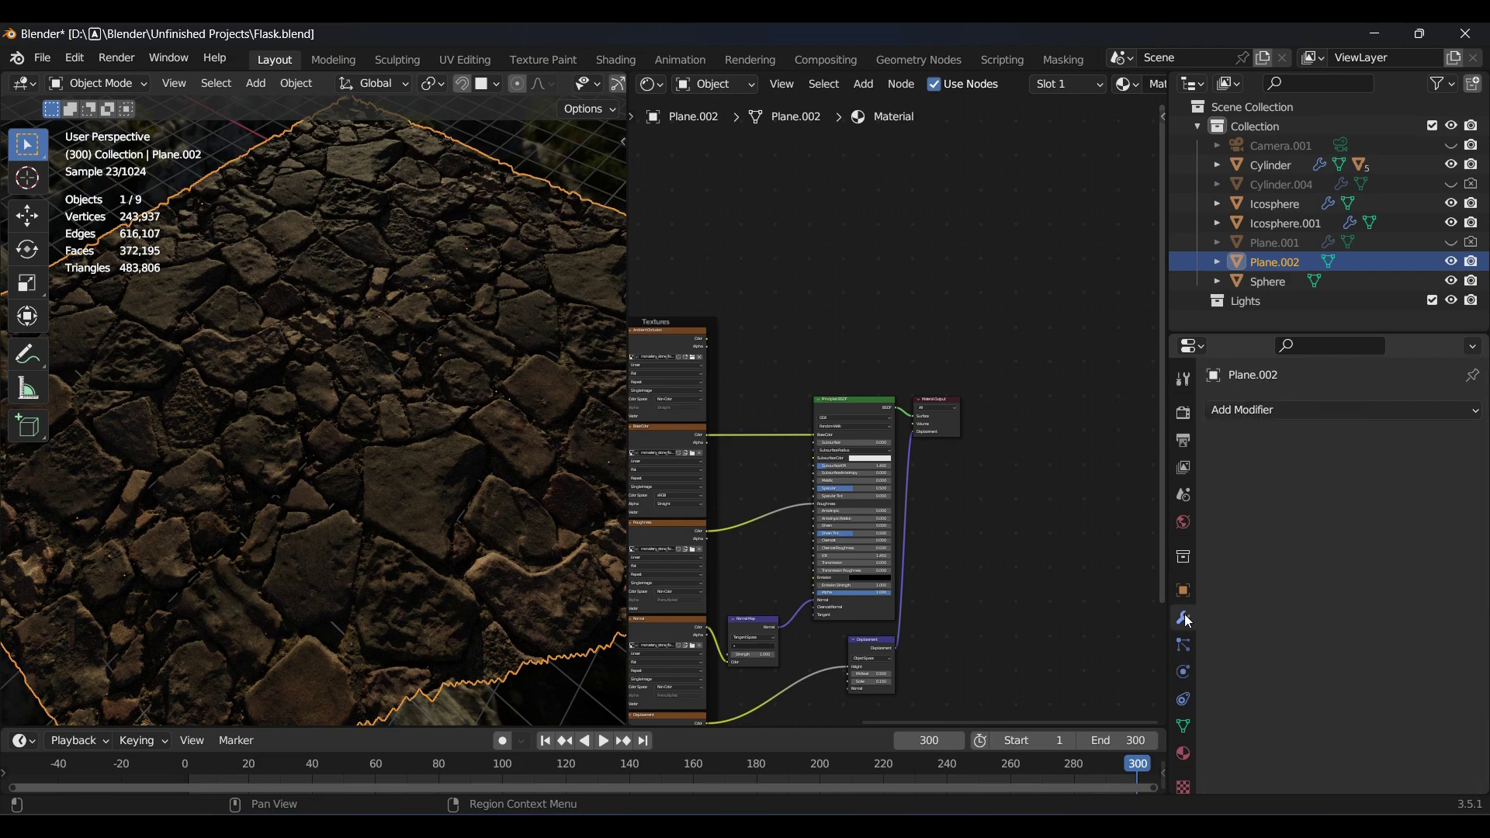
click(1183, 646)
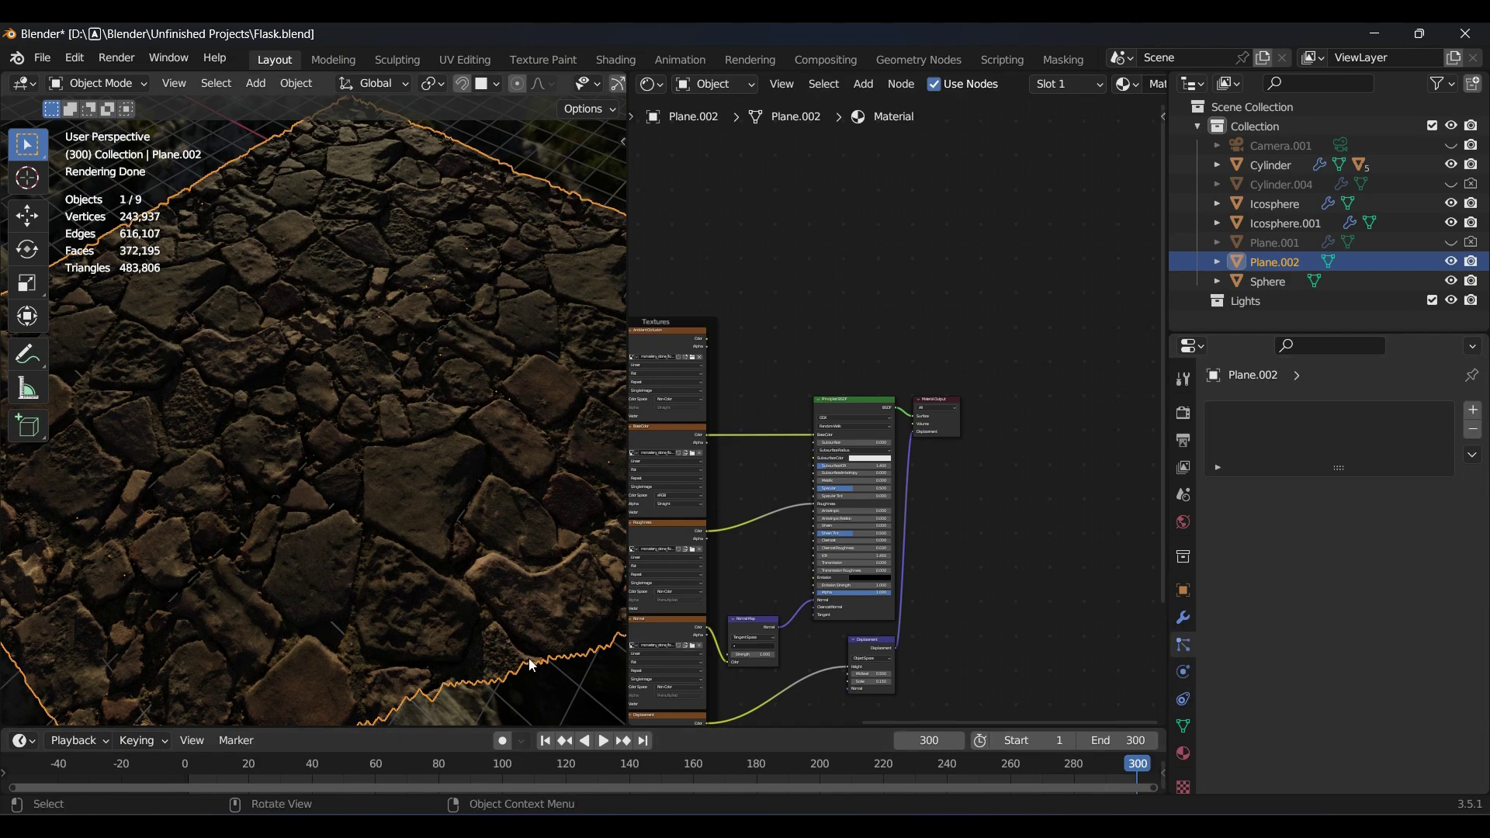
middle_drag(581, 677, 483, 530)
key(Tab)
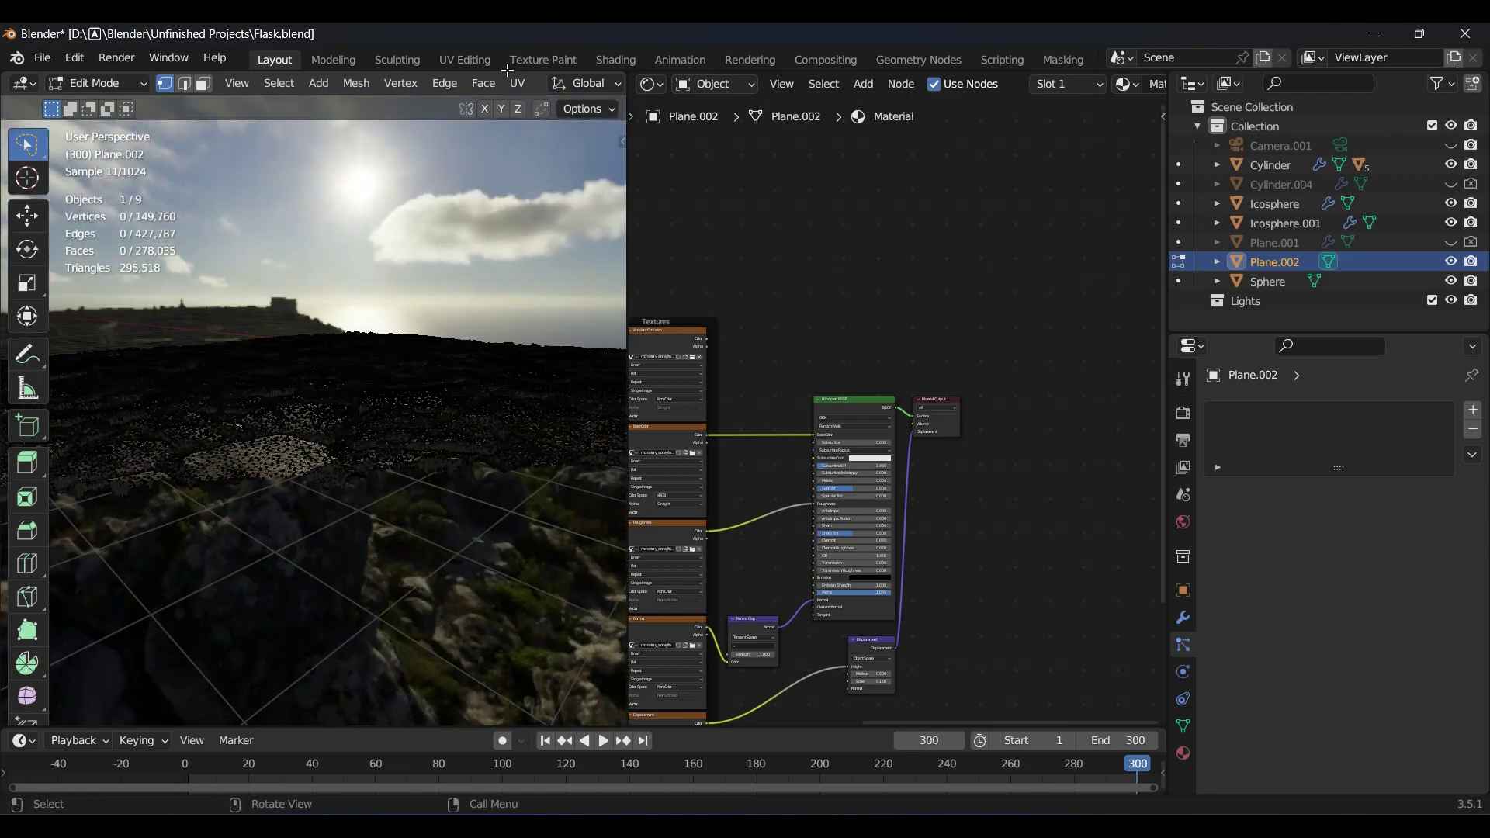
scroll(536, 83, down, 10)
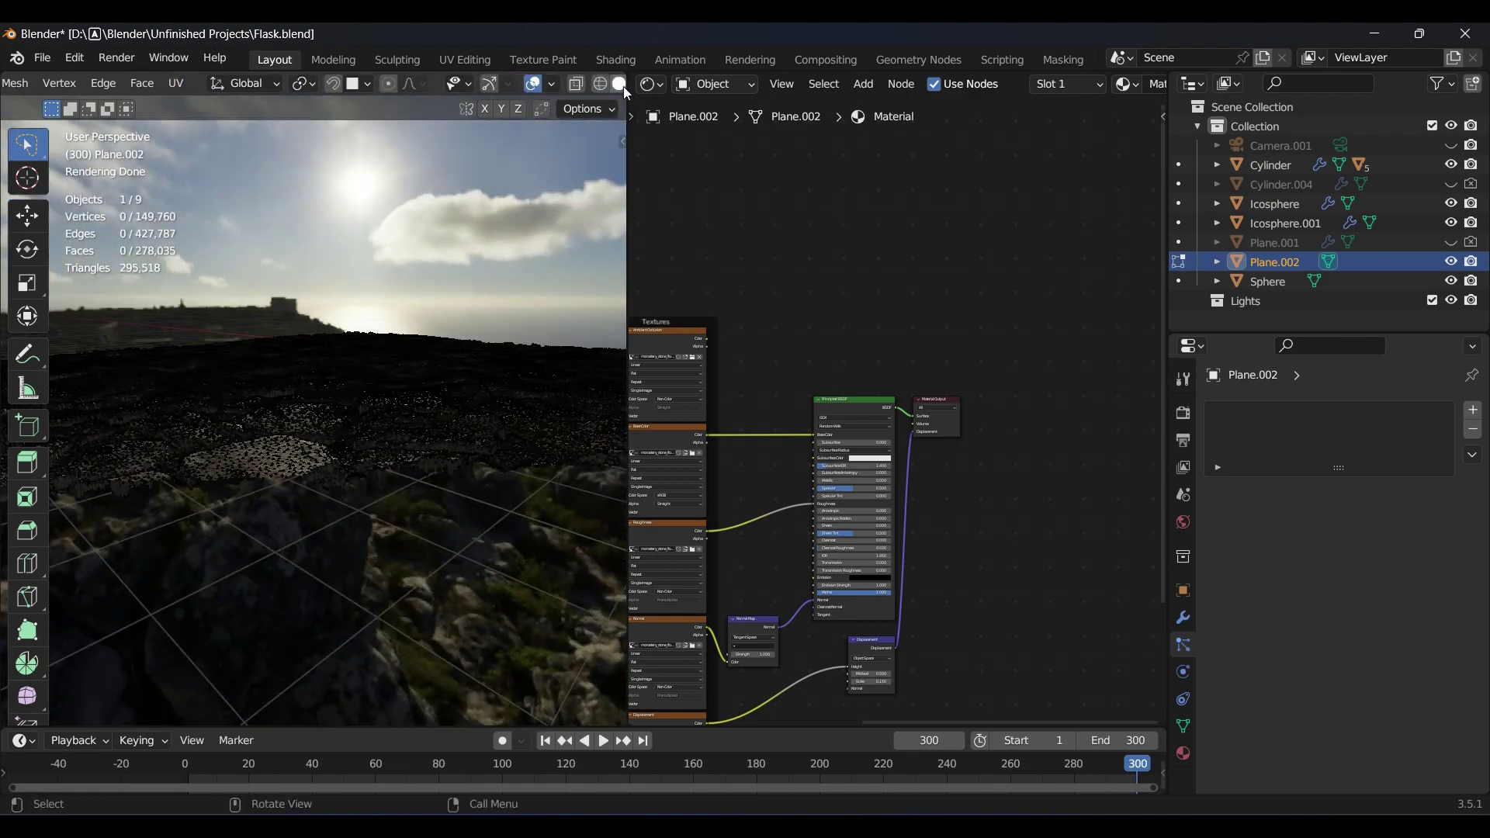
click(619, 84)
key(Tab)
click(496, 209)
mouse_move(496, 216)
middle_down()
mouse_move(584, 297)
mouse_move(571, 333)
mouse_move(314, 331)
mouse_move(293, 283)
mouse_move(352, 300)
mouse_move(329, 320)
middle_up()
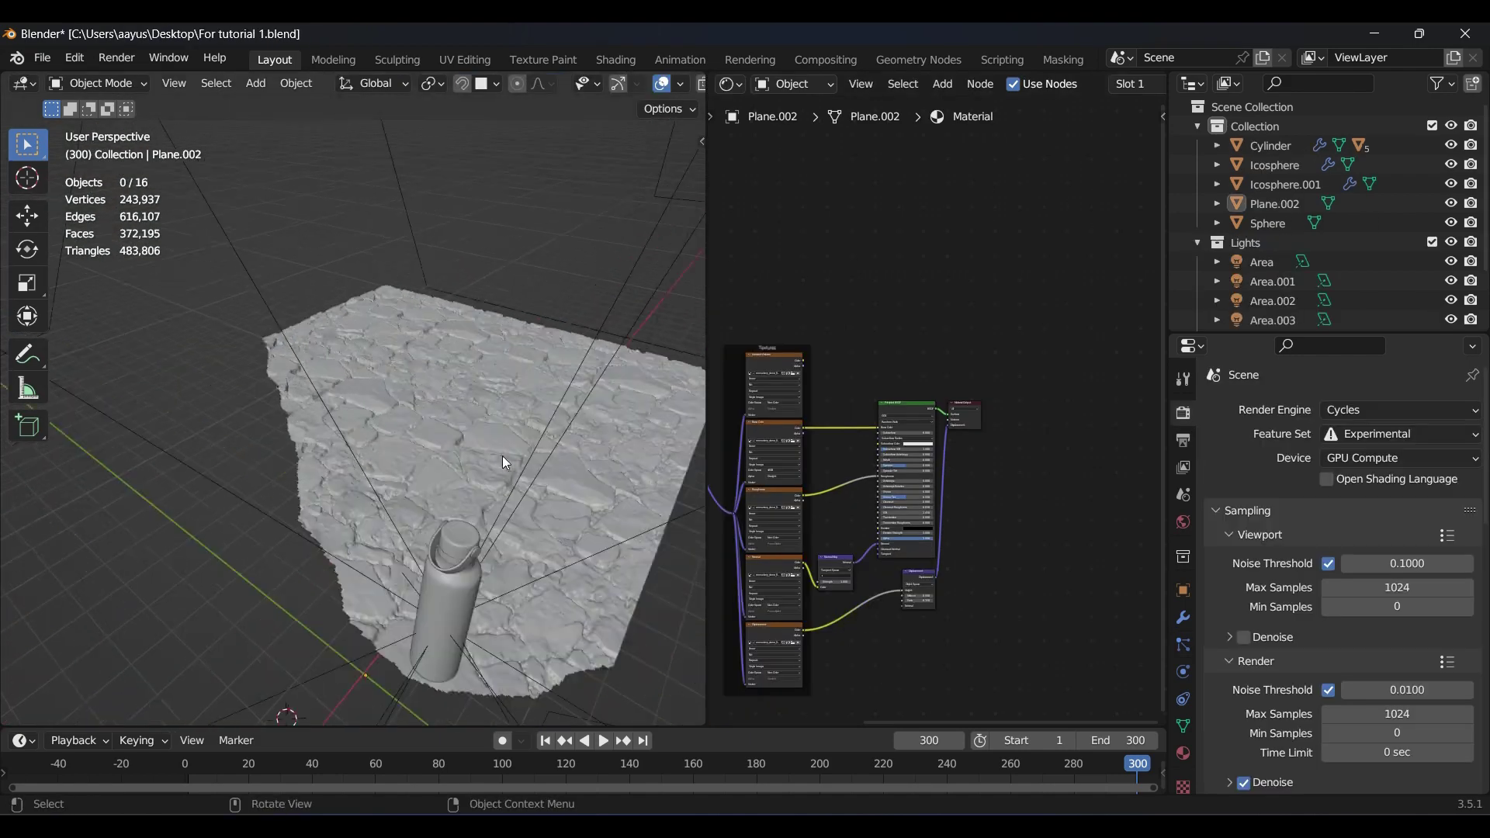
Select one of the lights around the flask and show its light settings
middle_drag(501, 455, 478, 409)
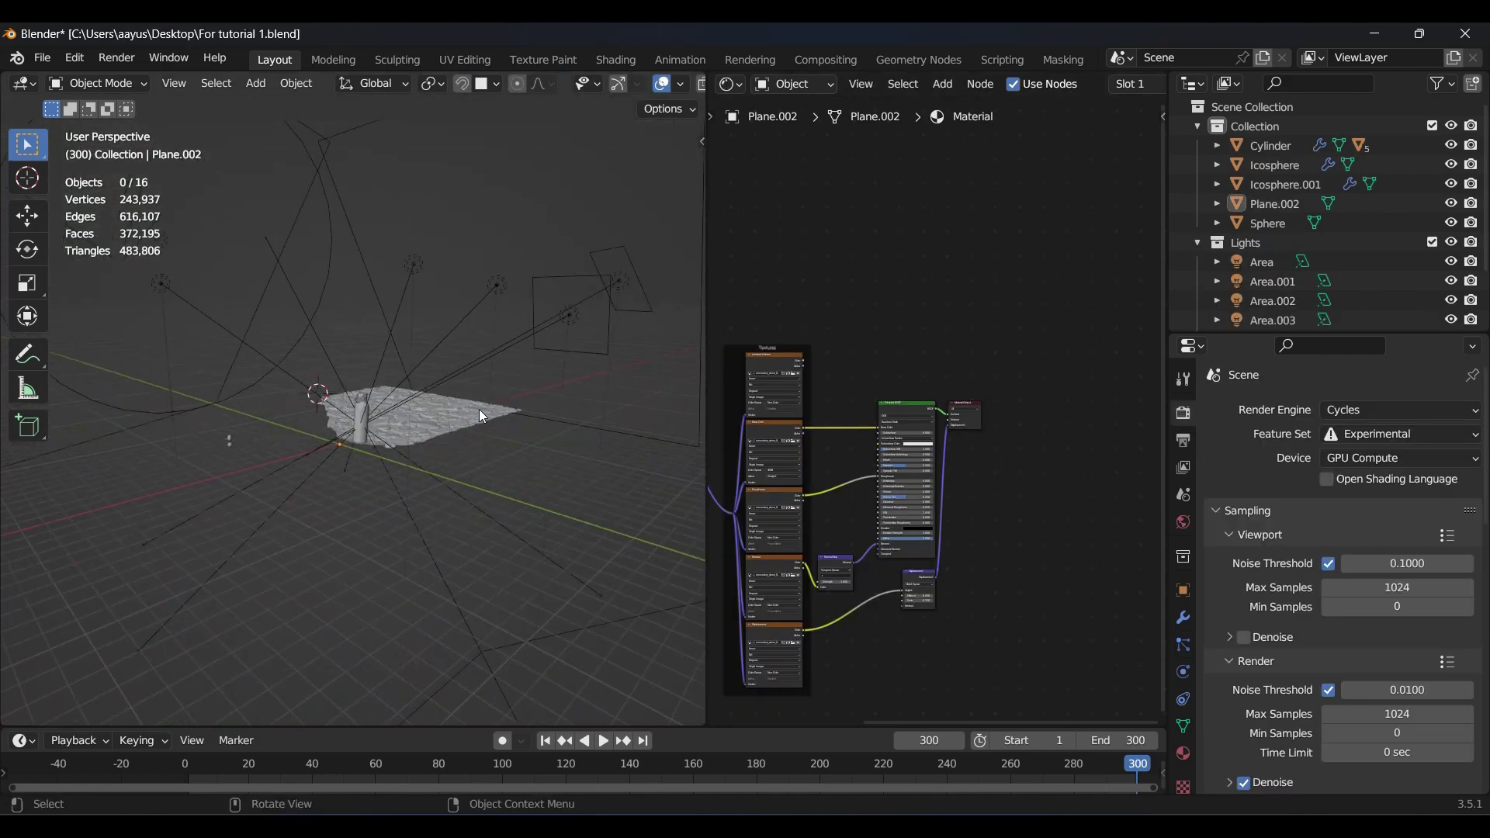
scroll(479, 410, down, 3)
click(399, 283)
middle_drag(399, 282, 472, 341)
click(1182, 672)
Examine the placement and settings of the other lights around the flask one by one
middle_drag(590, 388, 517, 492)
click(480, 313)
click(590, 442)
middle_drag(590, 443, 554, 473)
click(435, 256)
middle_drag(434, 256, 511, 451)
click(388, 497)
middle_drag(388, 497, 372, 407)
click(423, 387)
click(273, 259)
click(373, 257)
click(567, 295)
middle_drag(567, 295, 637, 272)
scroll(636, 272, up, 3)
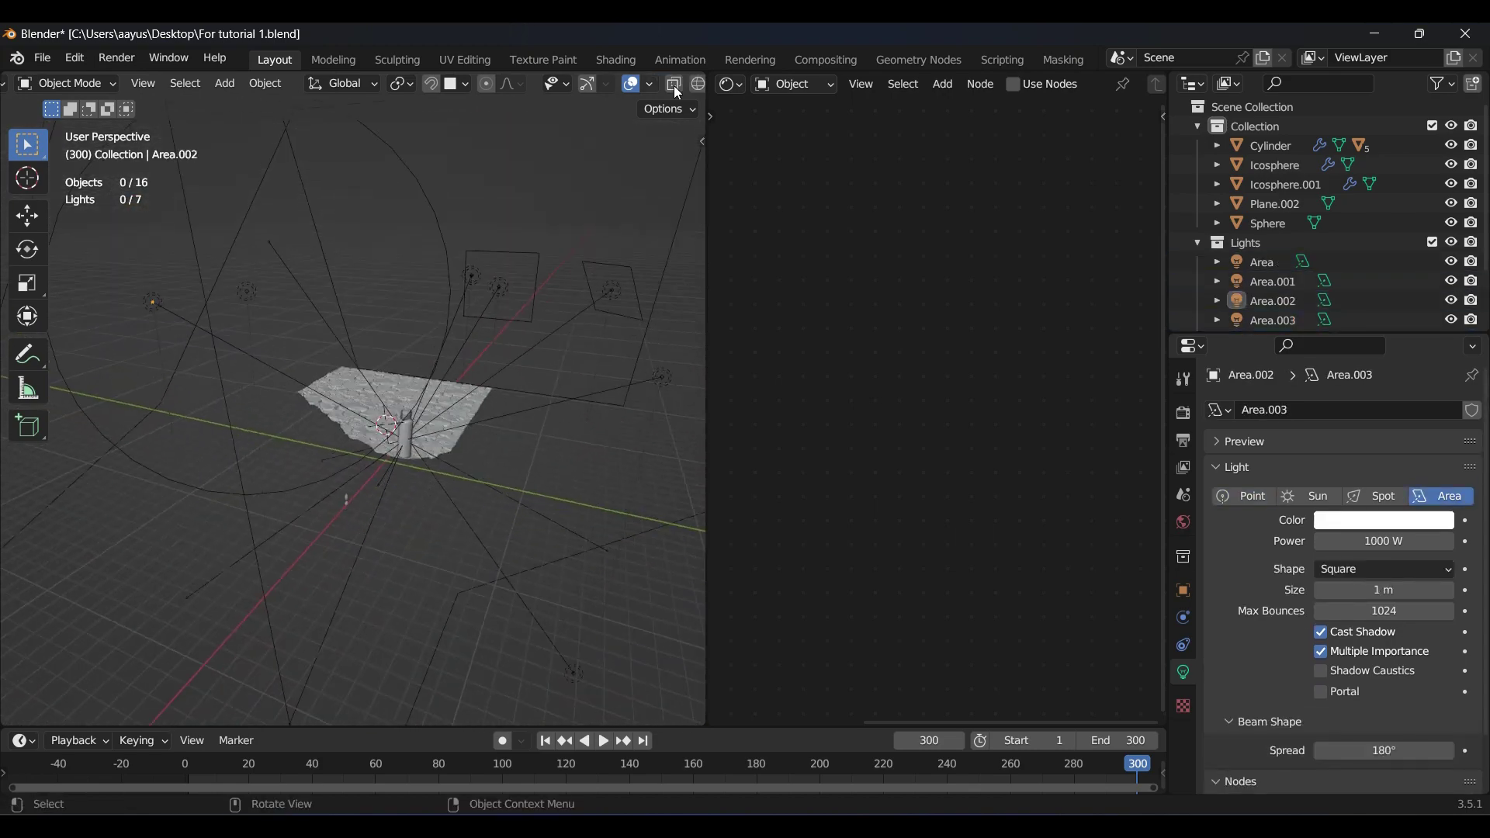
Switch the viewport to rendered shading and select a part of the flask close up
scroll(670, 84, down, 3)
click(669, 84)
scroll(613, 372, up, 6)
scroll(516, 333, up, 6)
mouse_move(585, 487)
shift+middle_down()
mouse_move(516, 332)
mouse_move(497, 435)
shift+middle_up()
click(434, 225)
Try hiding the six Area lights to view the scene under the Point light alone, and undo it
click(1451, 261)
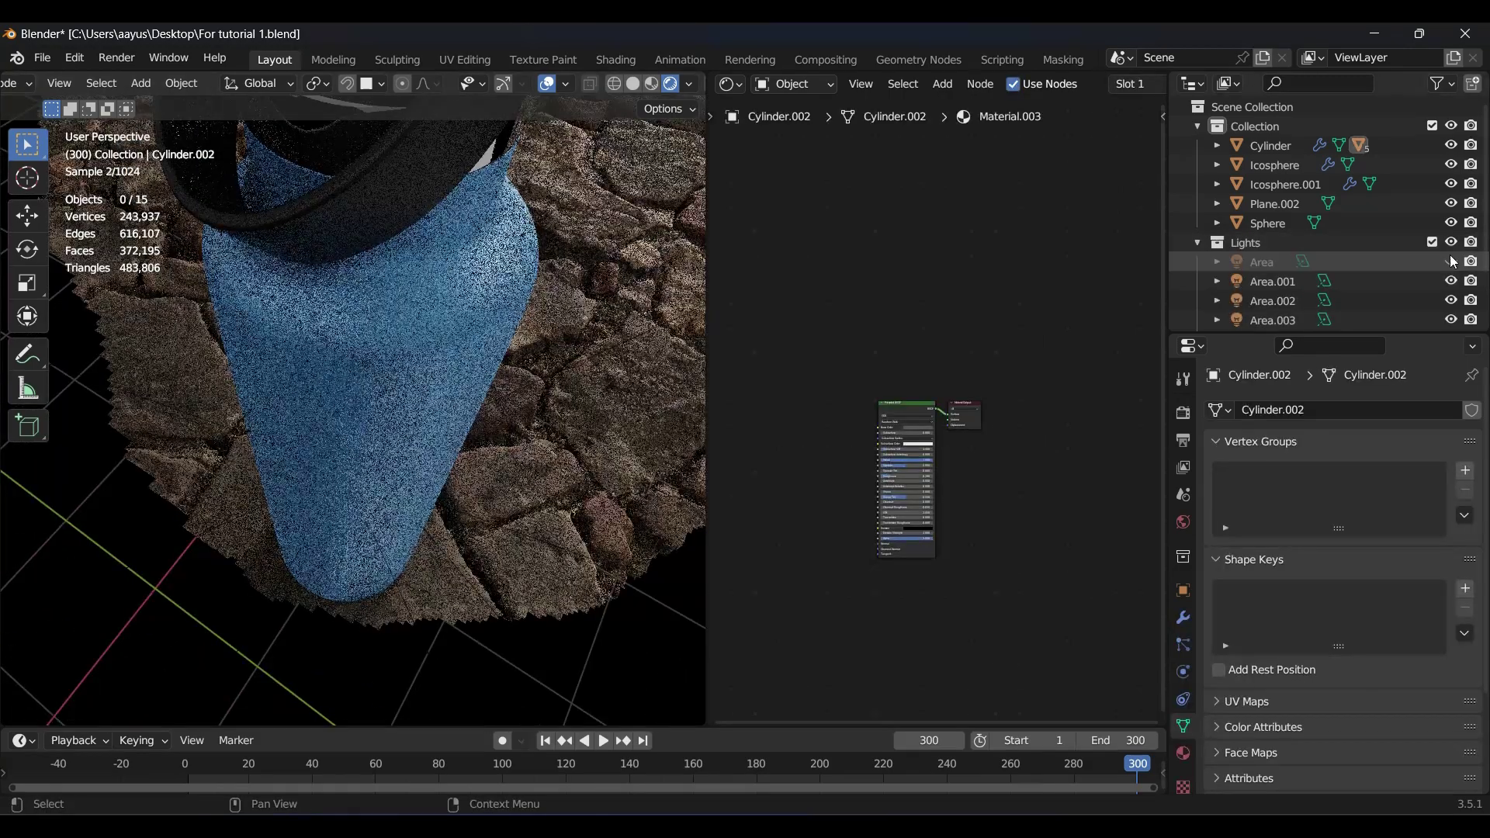
drag(1451, 259, 1450, 292)
scroll(1451, 303, down, 3)
scroll(938, 411, down, 1)
scroll(559, 419, down, 4)
middle_drag(505, 419, 562, 164)
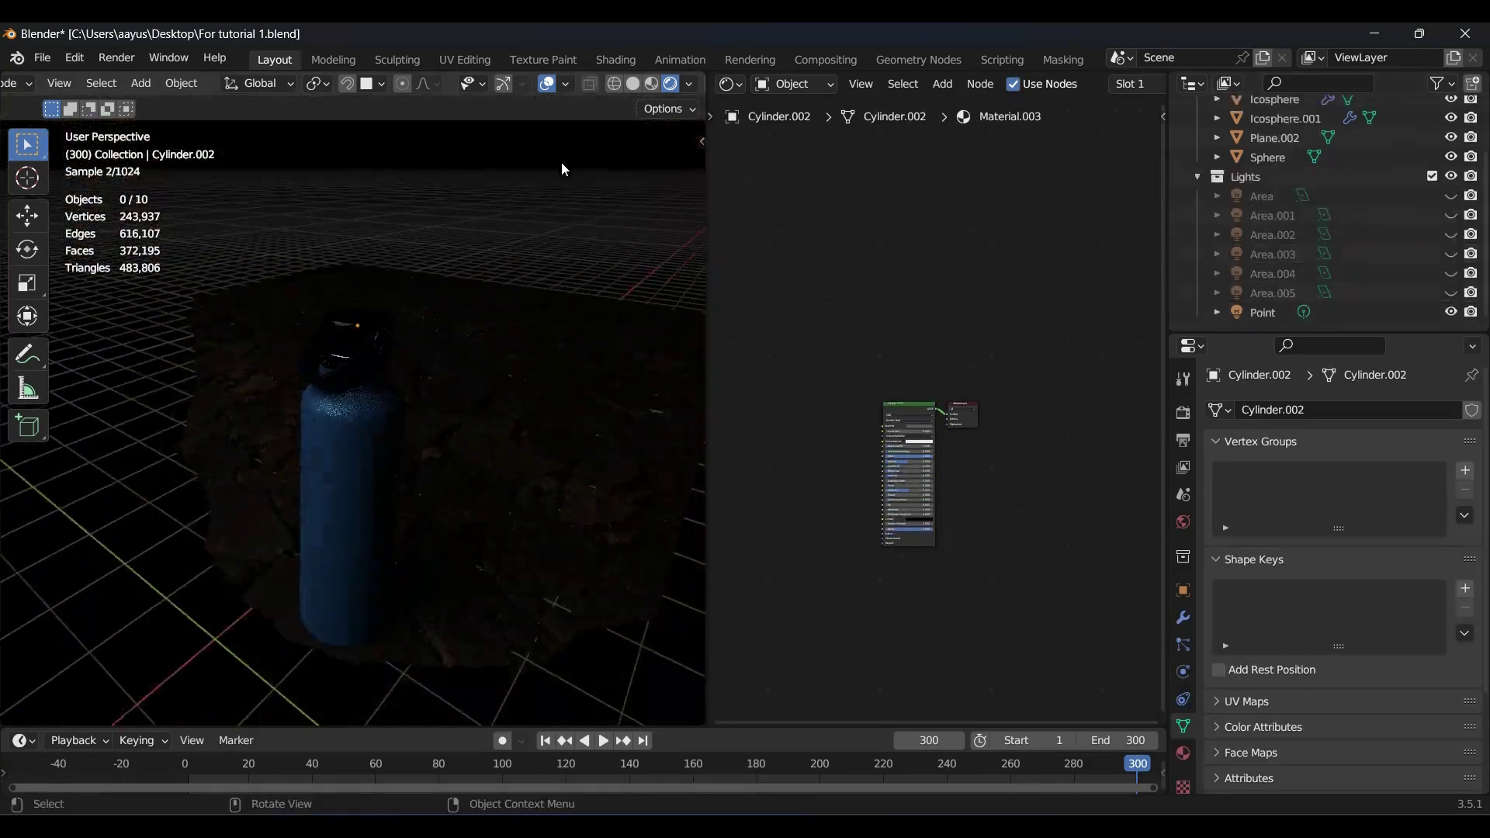
scroll(504, 233, down, 1)
middle_drag(482, 264, 494, 252)
scroll(495, 253, down, 2)
key(ctrl+z)
key(ctrl+z)
Load table_mountain_1_2k.hdr as the world background image and set its strength to 0.5
click(1183, 413)
scroll(1271, 629, down, 5)
click(1183, 522)
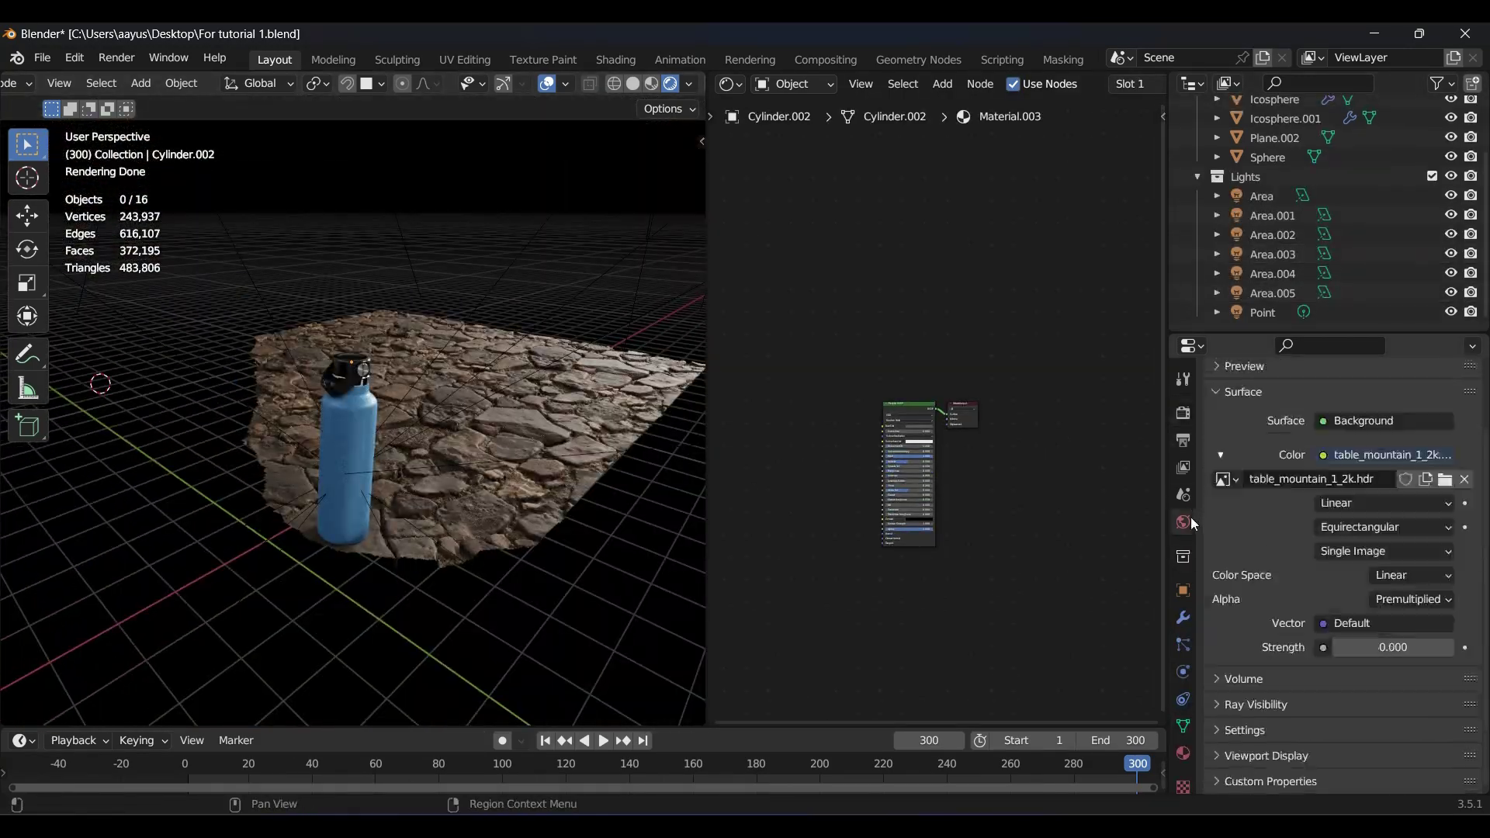
click(1446, 479)
scroll(746, 394, down, 2)
double_click(1012, 475)
click(1407, 654)
text(0)
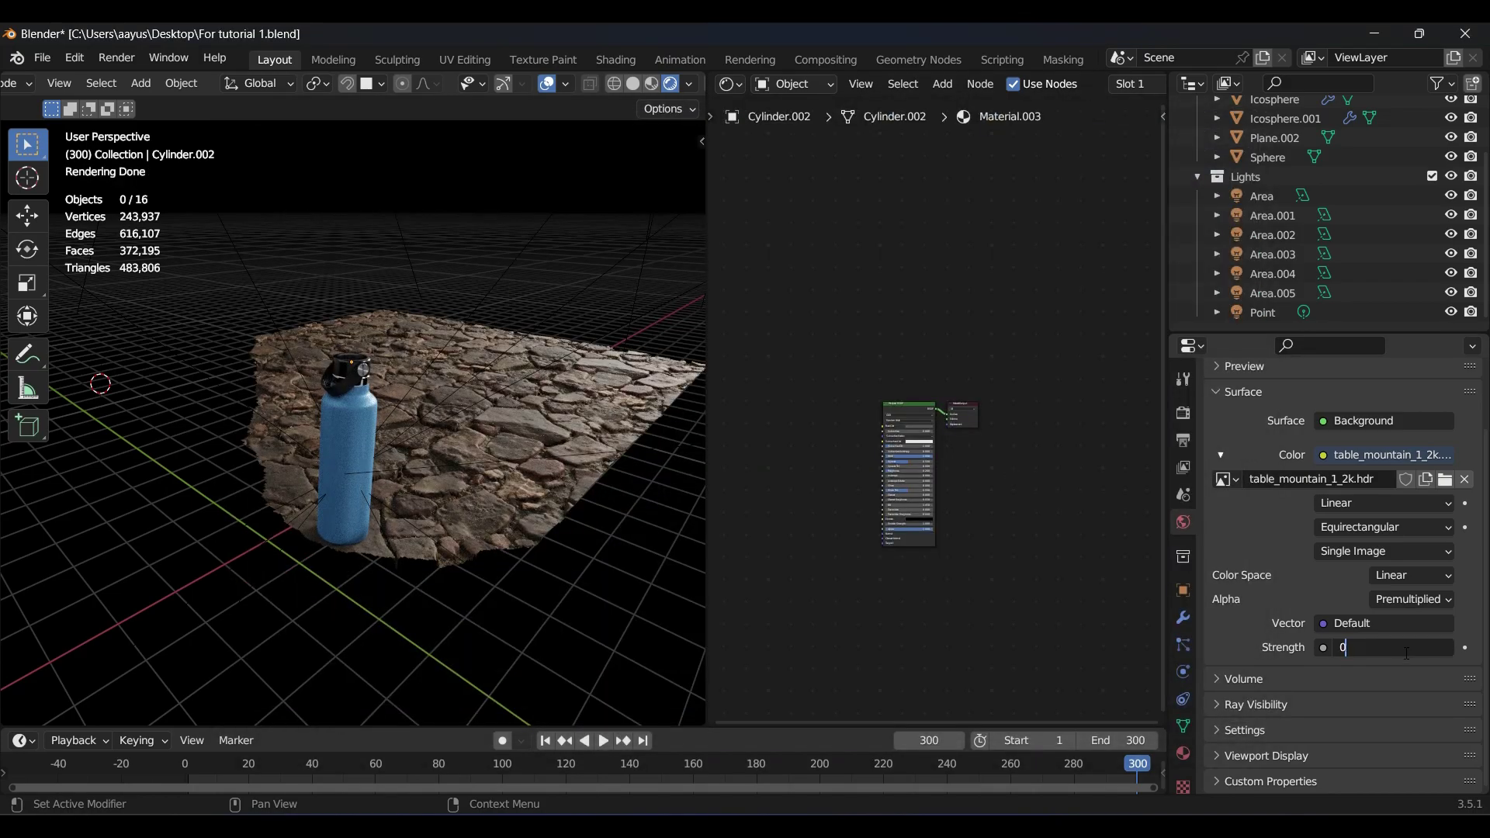
text(.5)
key(Return)
Enable a transparent film background in the render settings
scroll(569, 502, up, 5)
click(1183, 413)
scroll(1284, 537, down, 7)
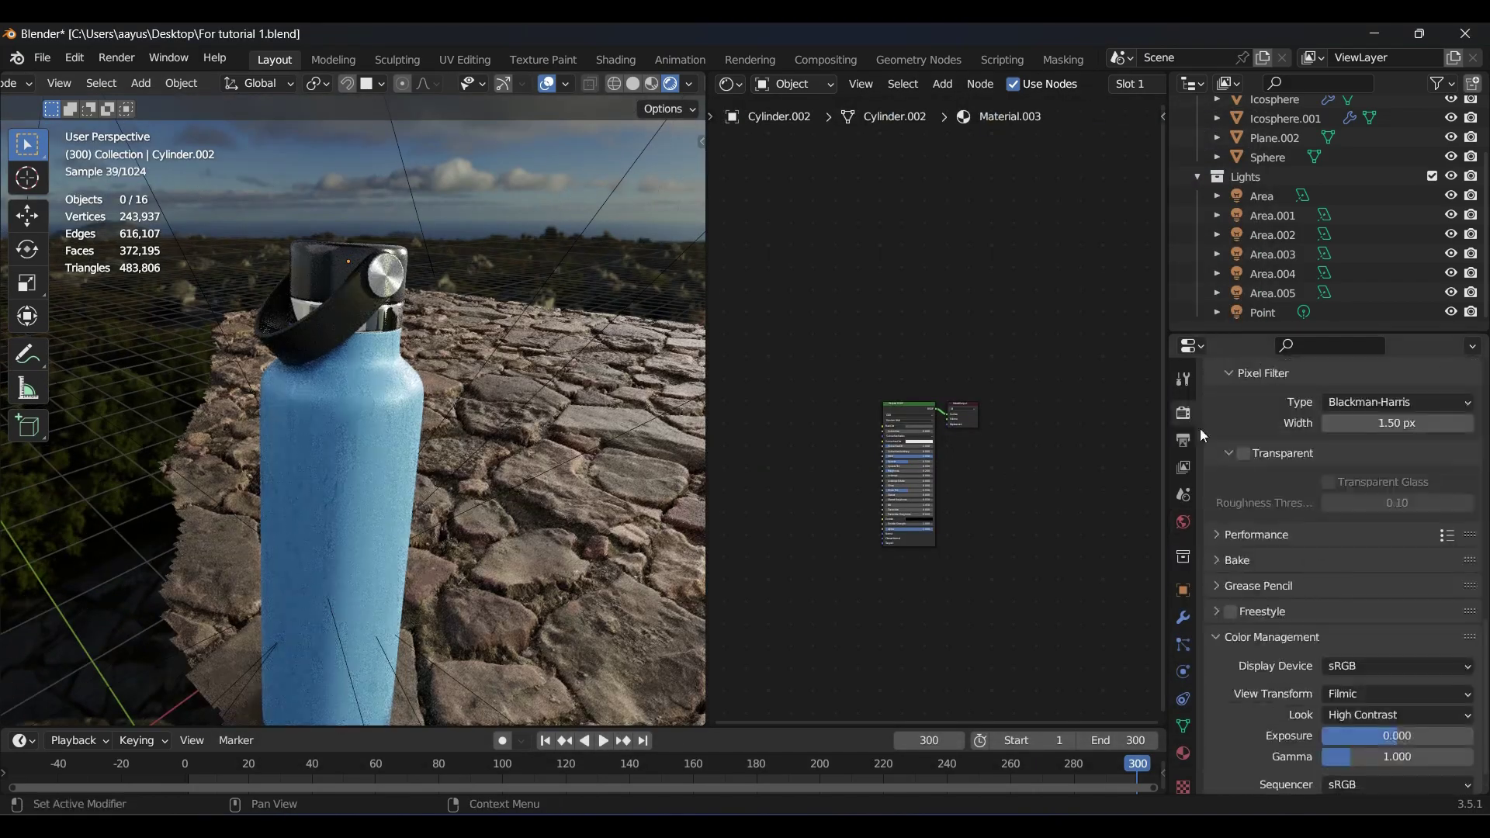
click(1245, 453)
Add a camera and align it to the current view of the flask on the stone floor
middle_drag(413, 197, 556, 218)
scroll(556, 218, down, 4)
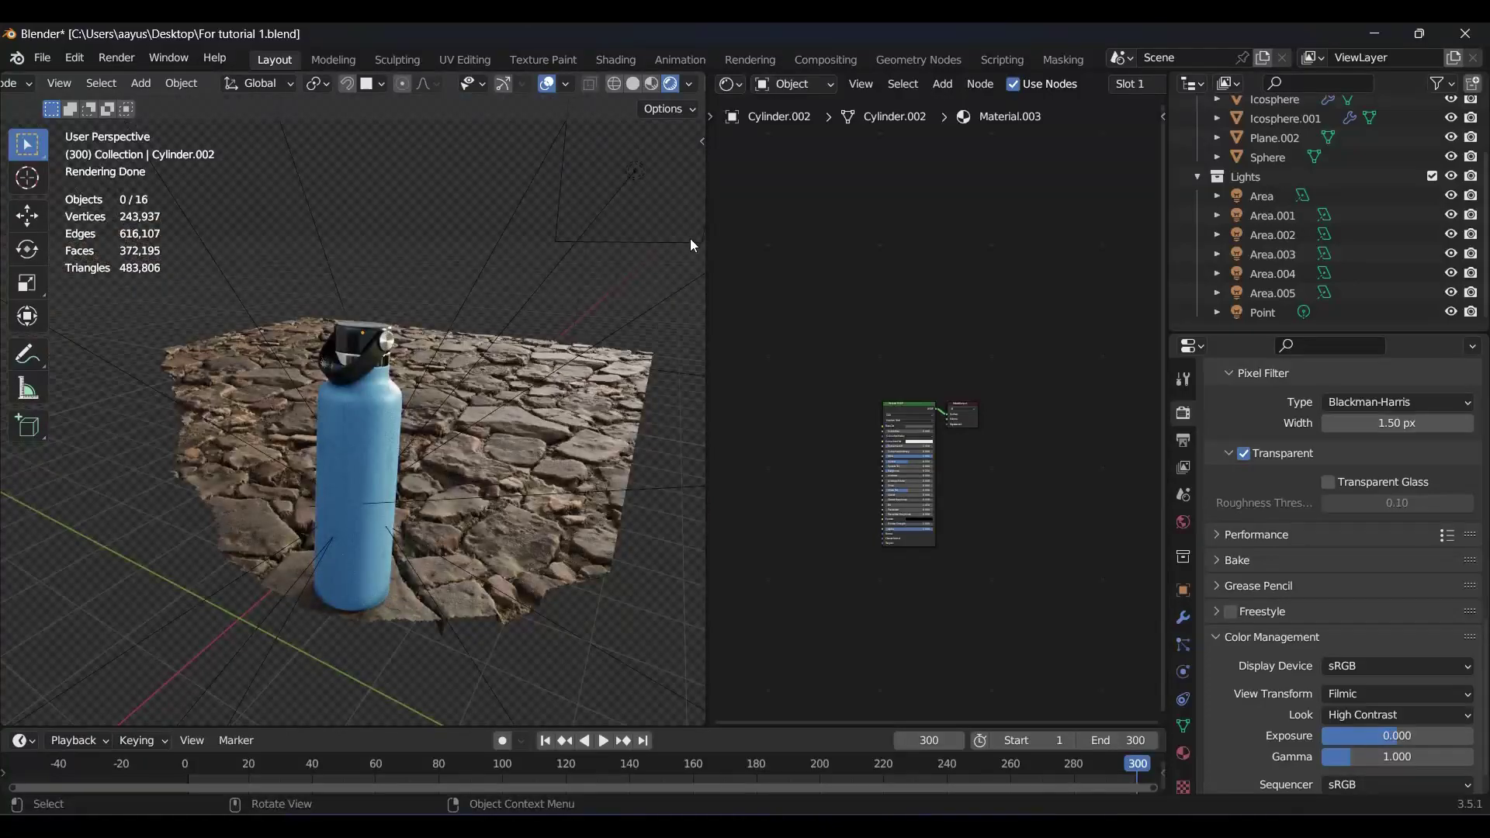
key(shift+a)
click(519, 561)
key(ctrl+alt+KP_0)
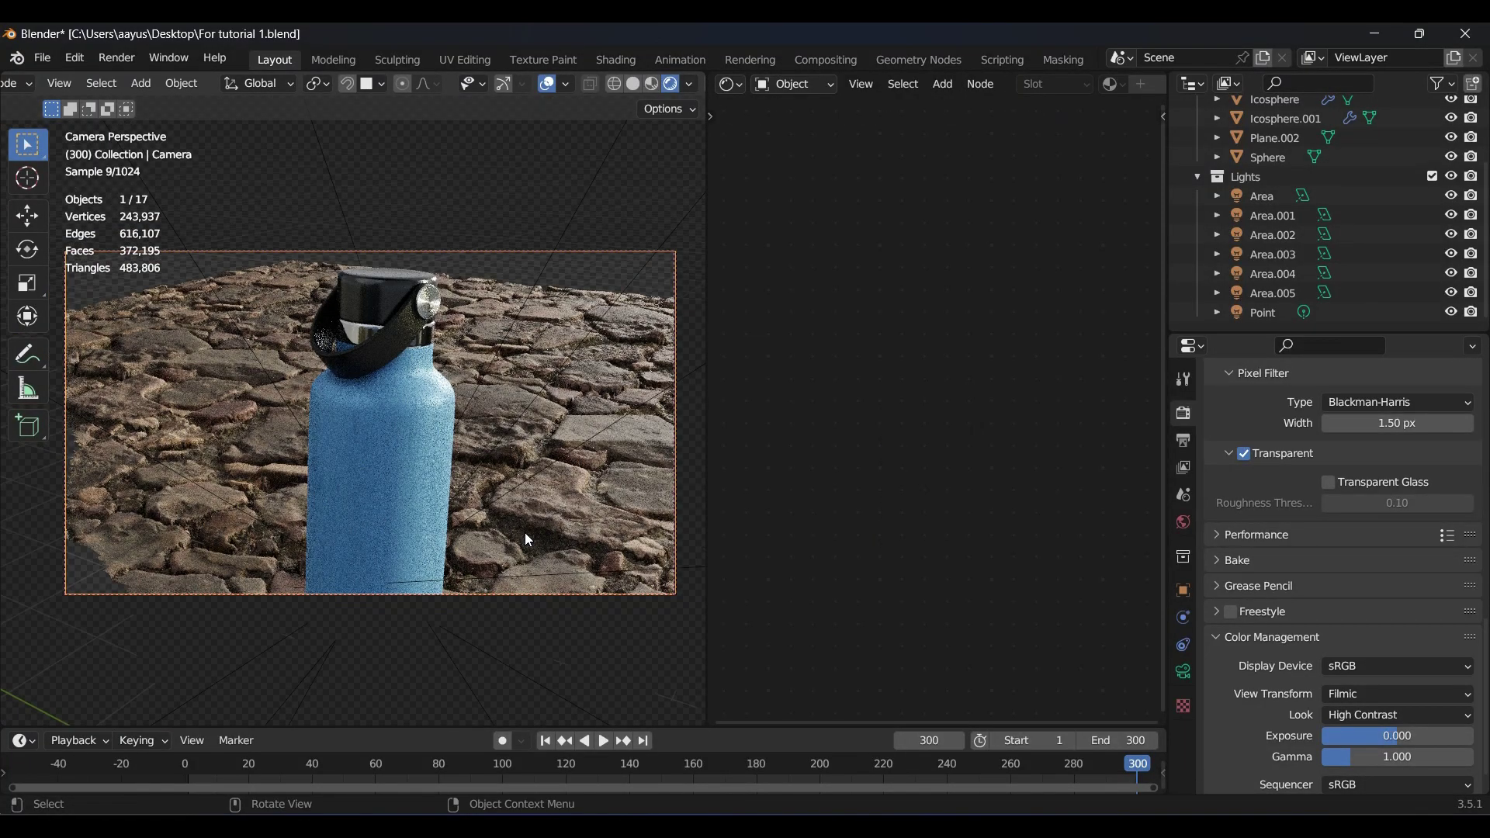
Move the camera closer along its local Z axis and shift it along X to frame the flask's cap and shoulders
key(g)
key(z)
key(z)
click(531, 434)
key(g)
key(x)
click(531, 429)
key(g)
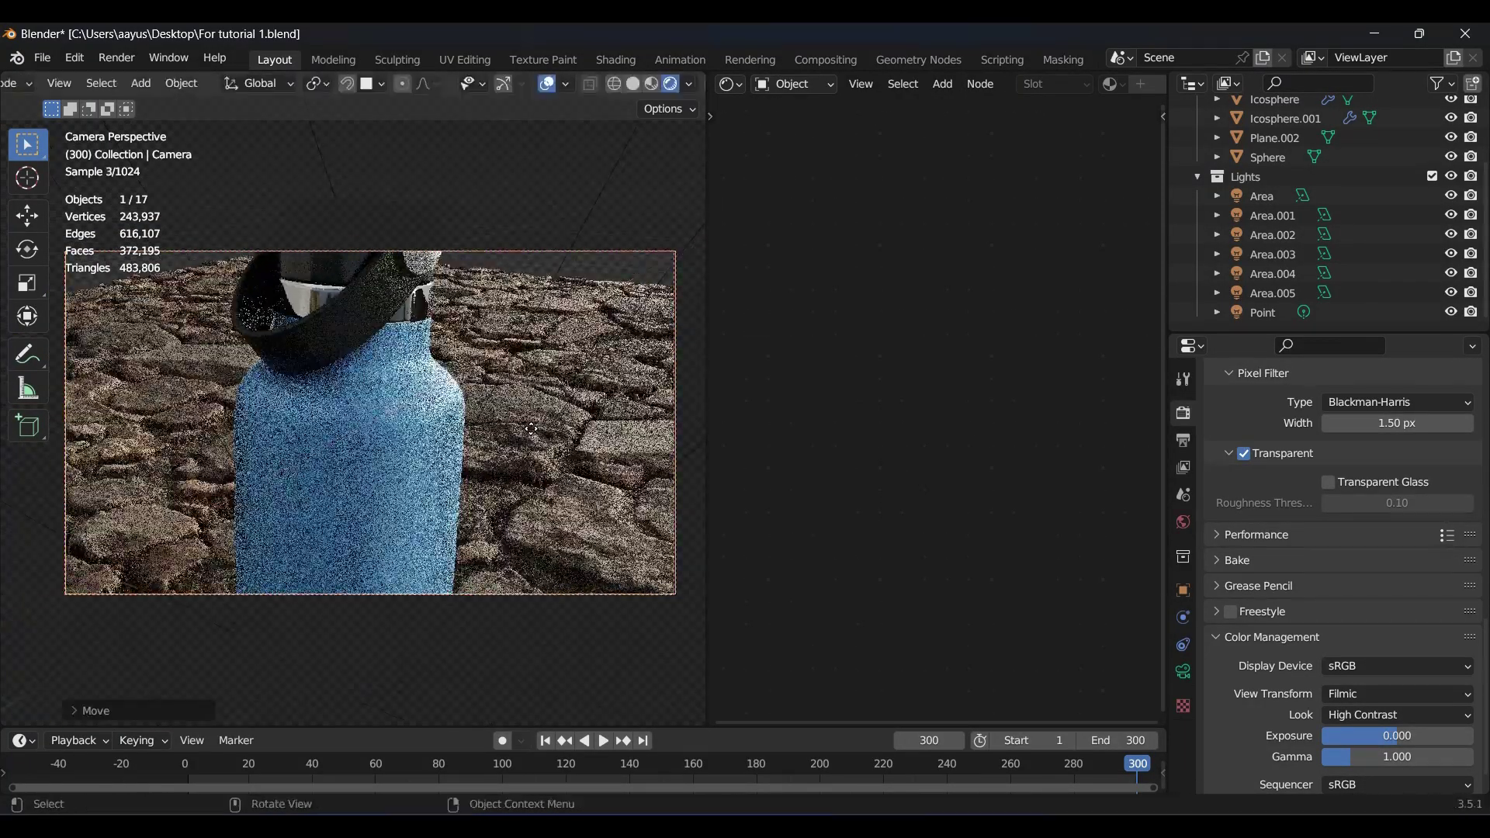
Set the camera's focal length to 75 mm
click(1183, 672)
scroll(1330, 558, up, 10)
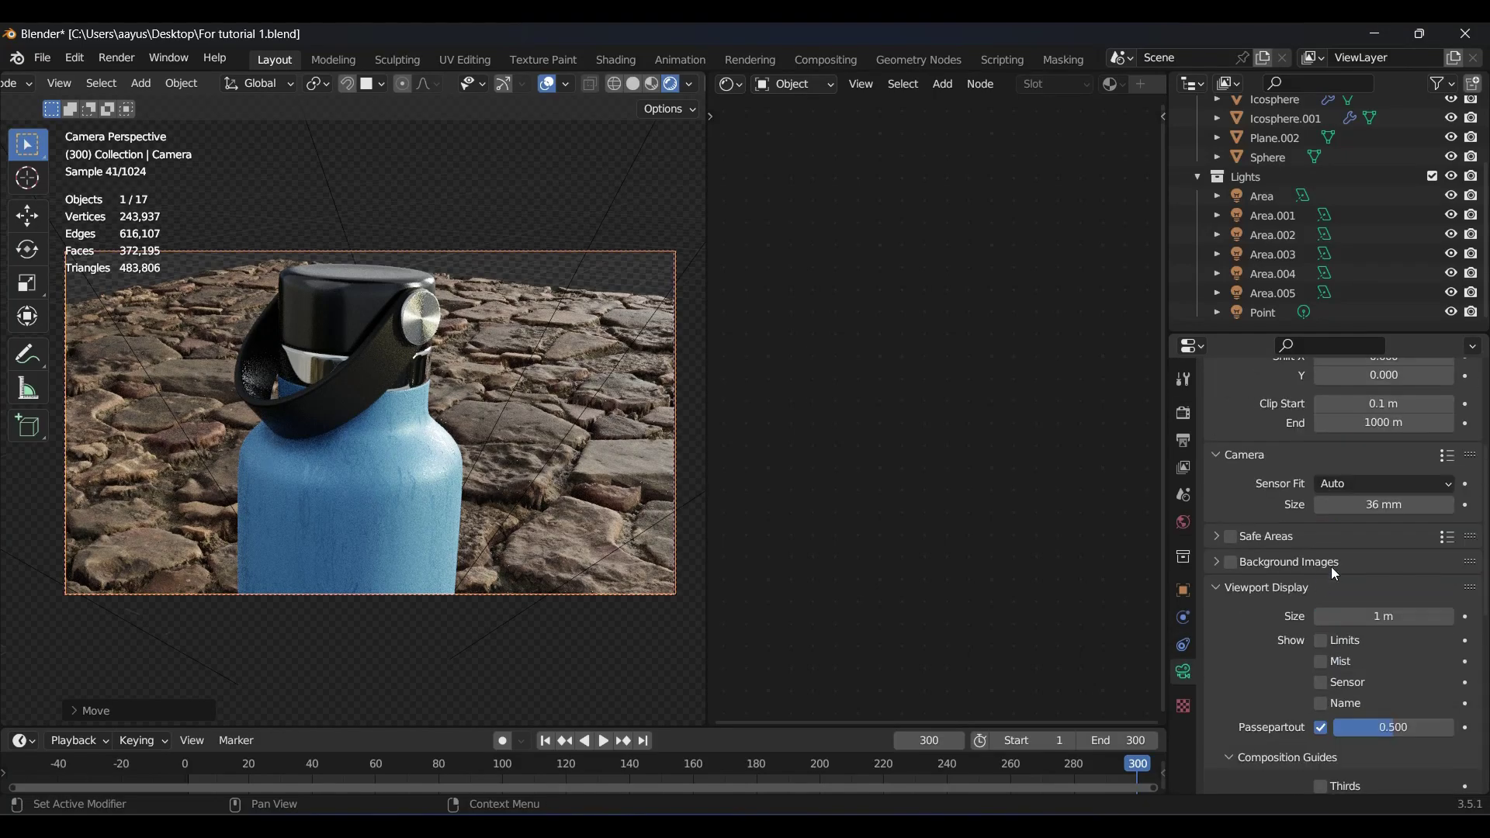
scroll(1335, 574, up, 6)
text(75)
key(Return)
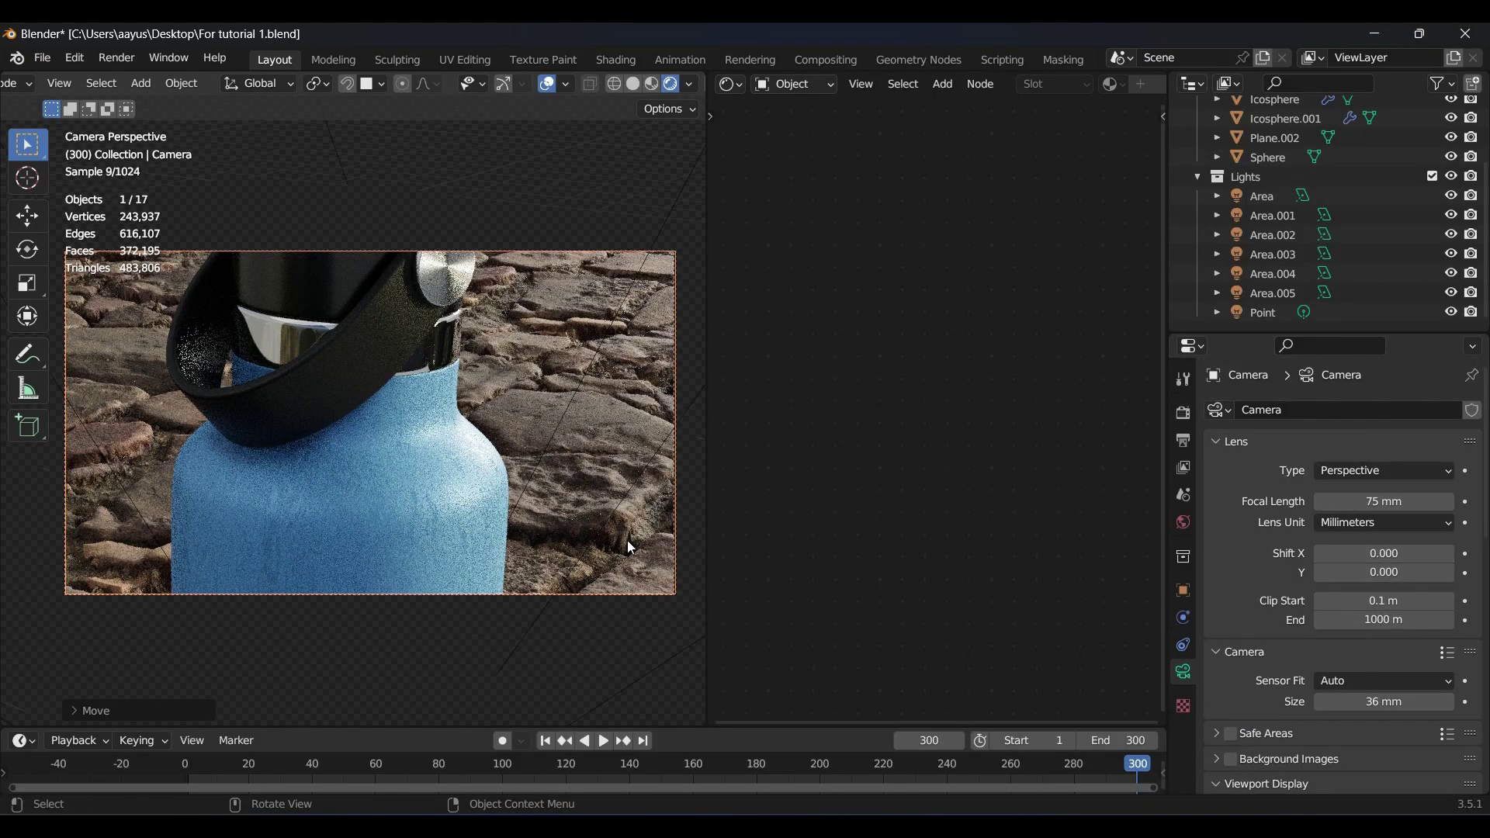
Move the camera back along its local Z axis until the whole cap fits in the frame
key(g)
key(z)
key(z)
click(564, 301)
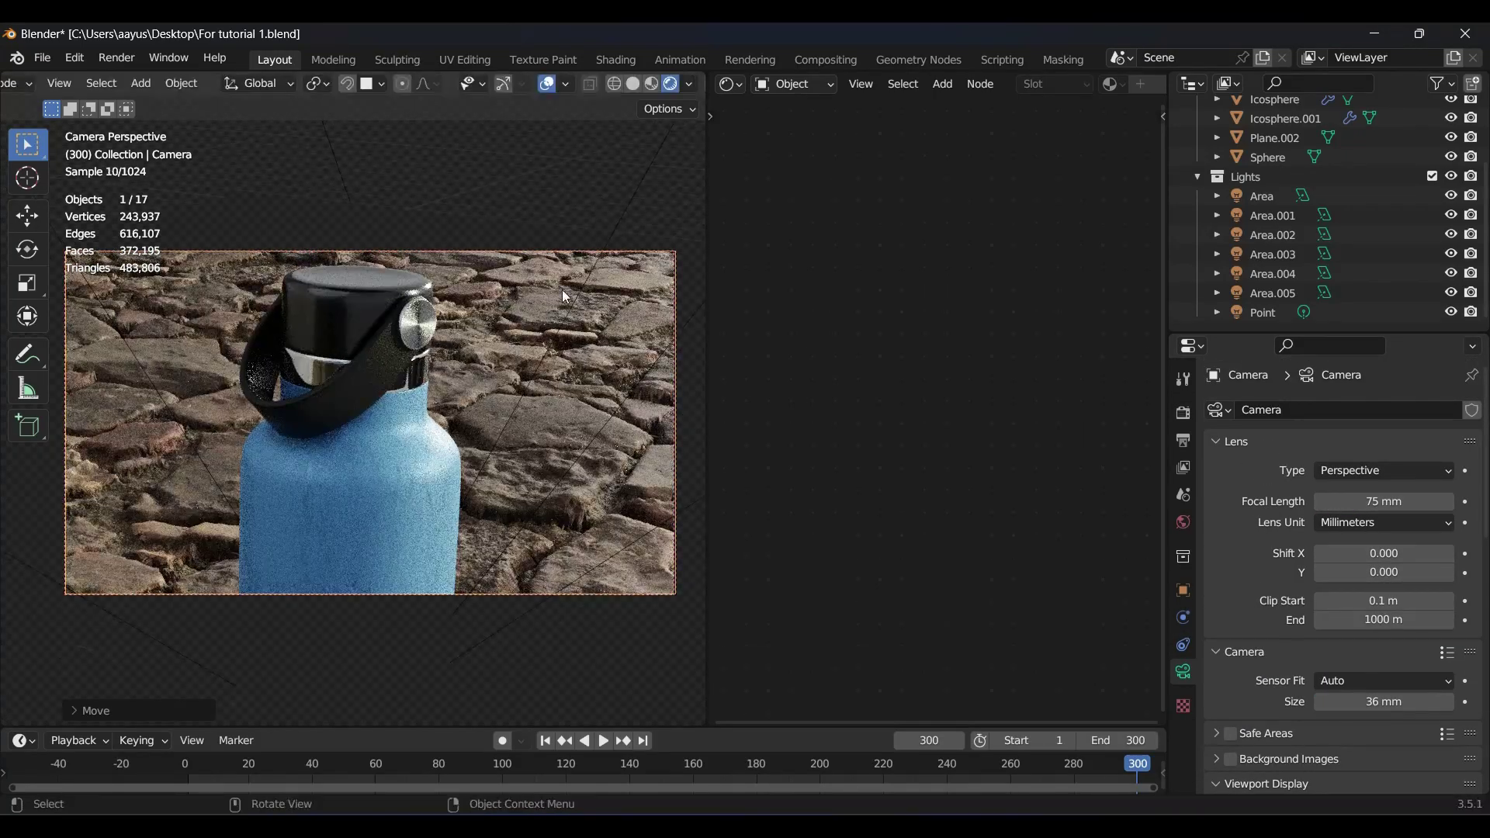
Adjust the camera's position along its local Y axis, deselect it and save the file
key(g)
key(y)
key(y)
click(546, 377)
click(543, 163)
key(ctrl+s)
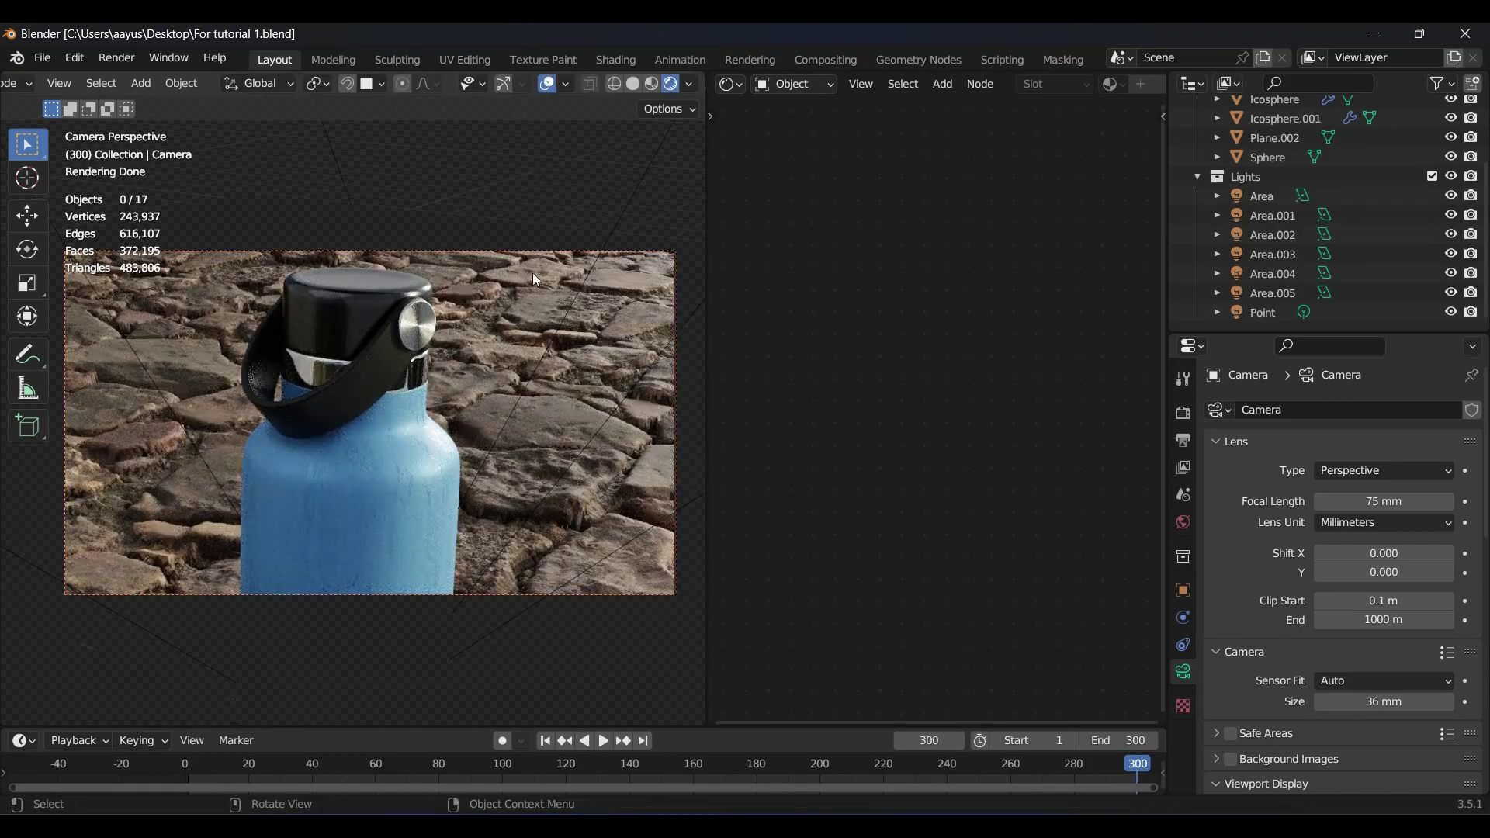
Enable Depth of Field in the camera's settings
scroll(1262, 653, down, 6)
scroll(1264, 656, down, 5)
click(1233, 545)
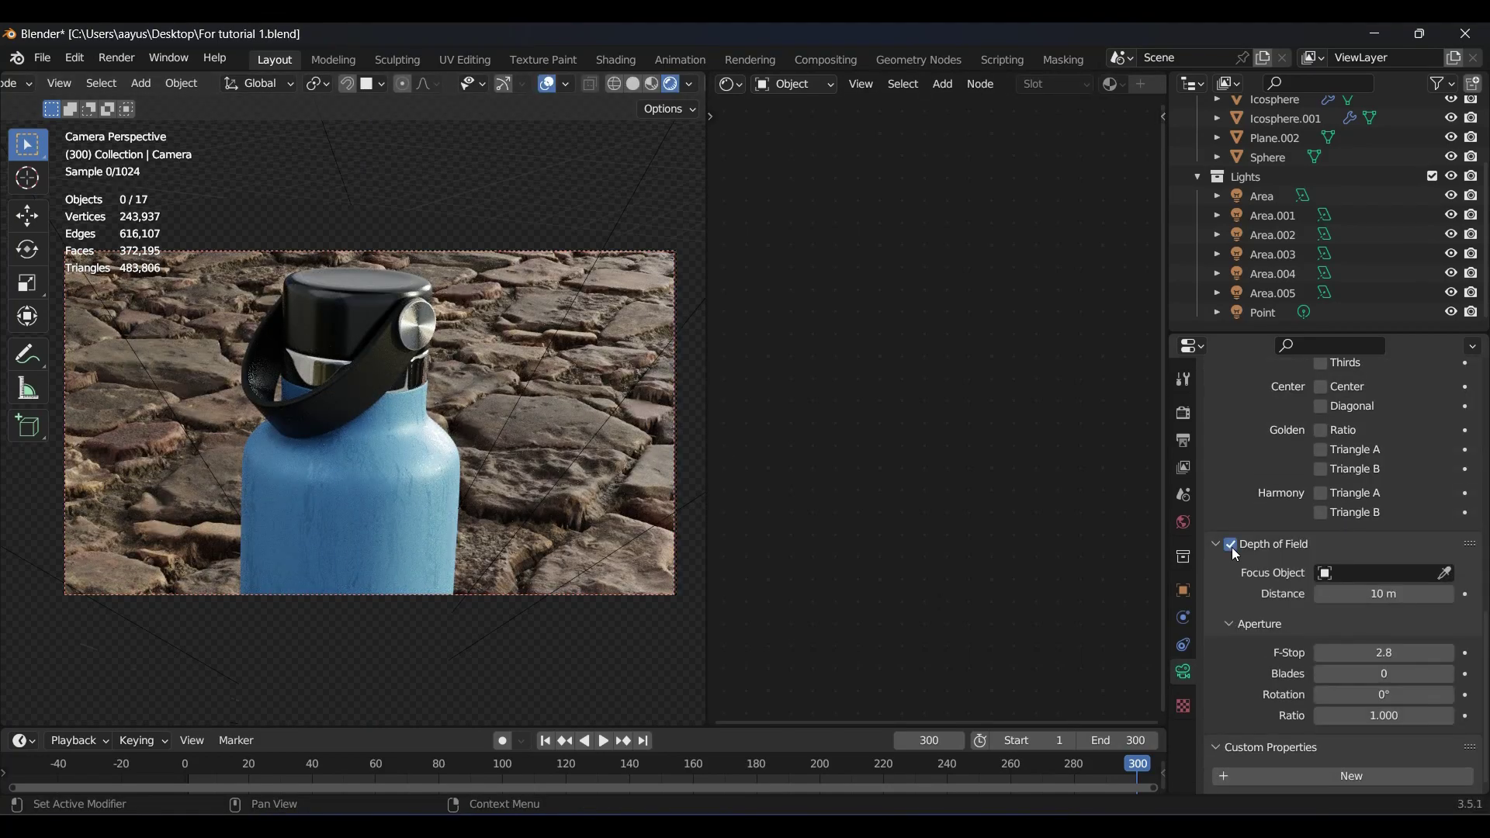
Snap the 3D cursor to the flask's cap, then add a sphere empty there scaled to about 0.35
click(365, 295)
key(shift+s)
click(368, 357)
key(shift+a)
mouse_move(373, 288)
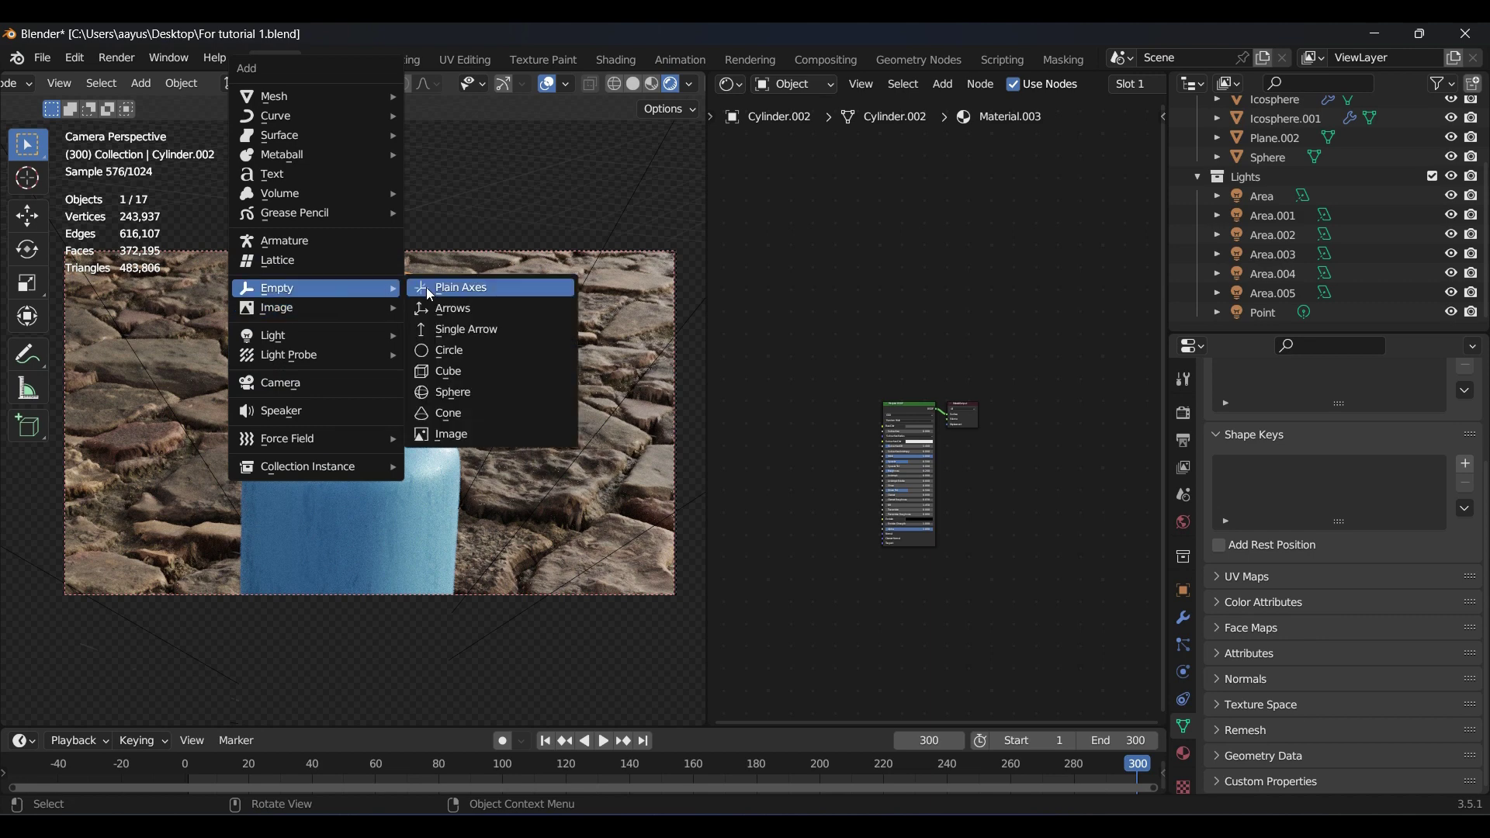
click(449, 392)
key(s)
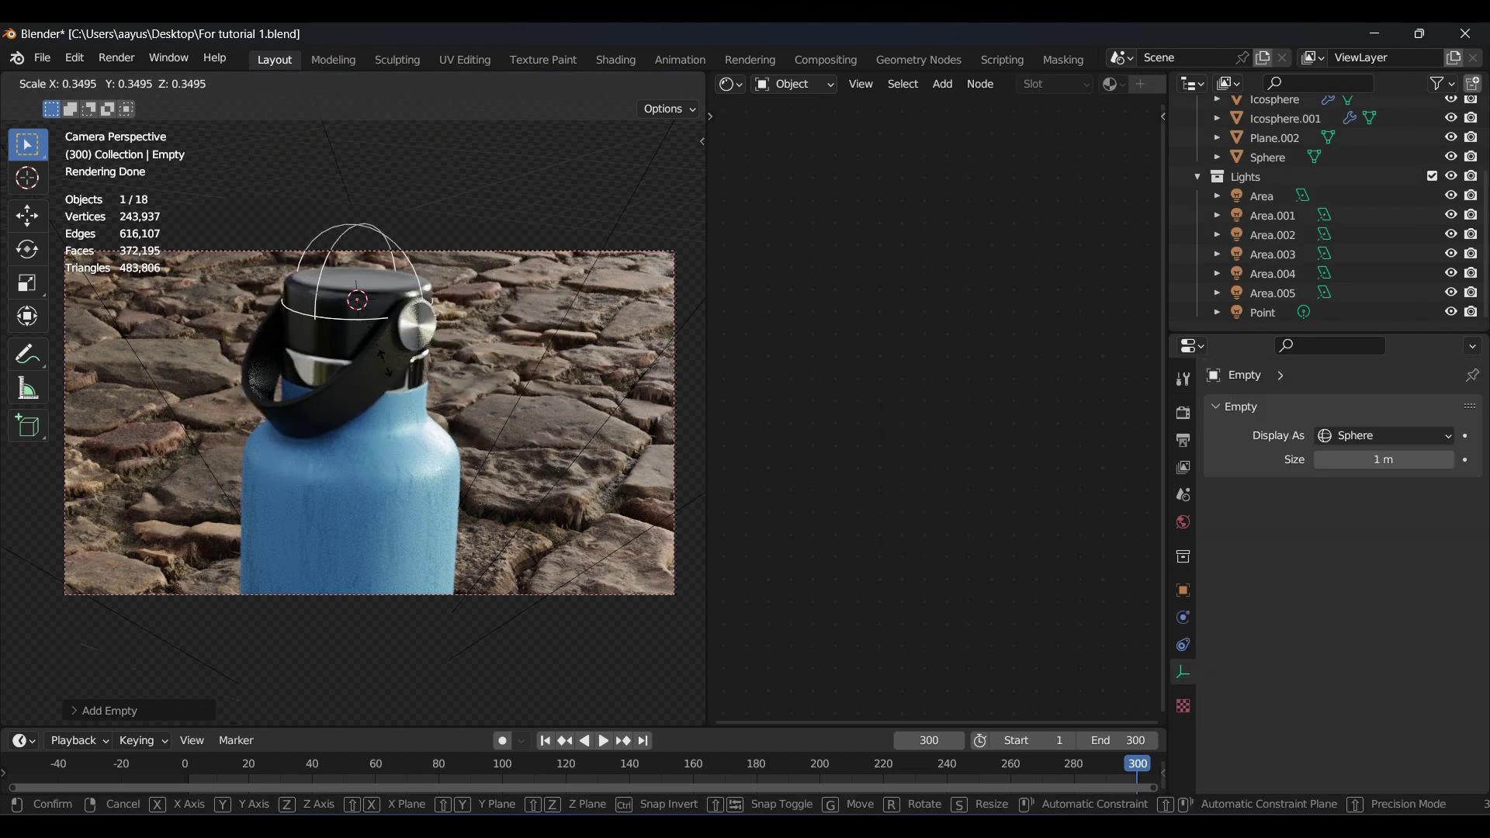
click(523, 257)
Set the Empty as the camera's depth-of-field focus object and adjust the aperture's F-Stop
click(523, 252)
scroll(1320, 613, down, 10)
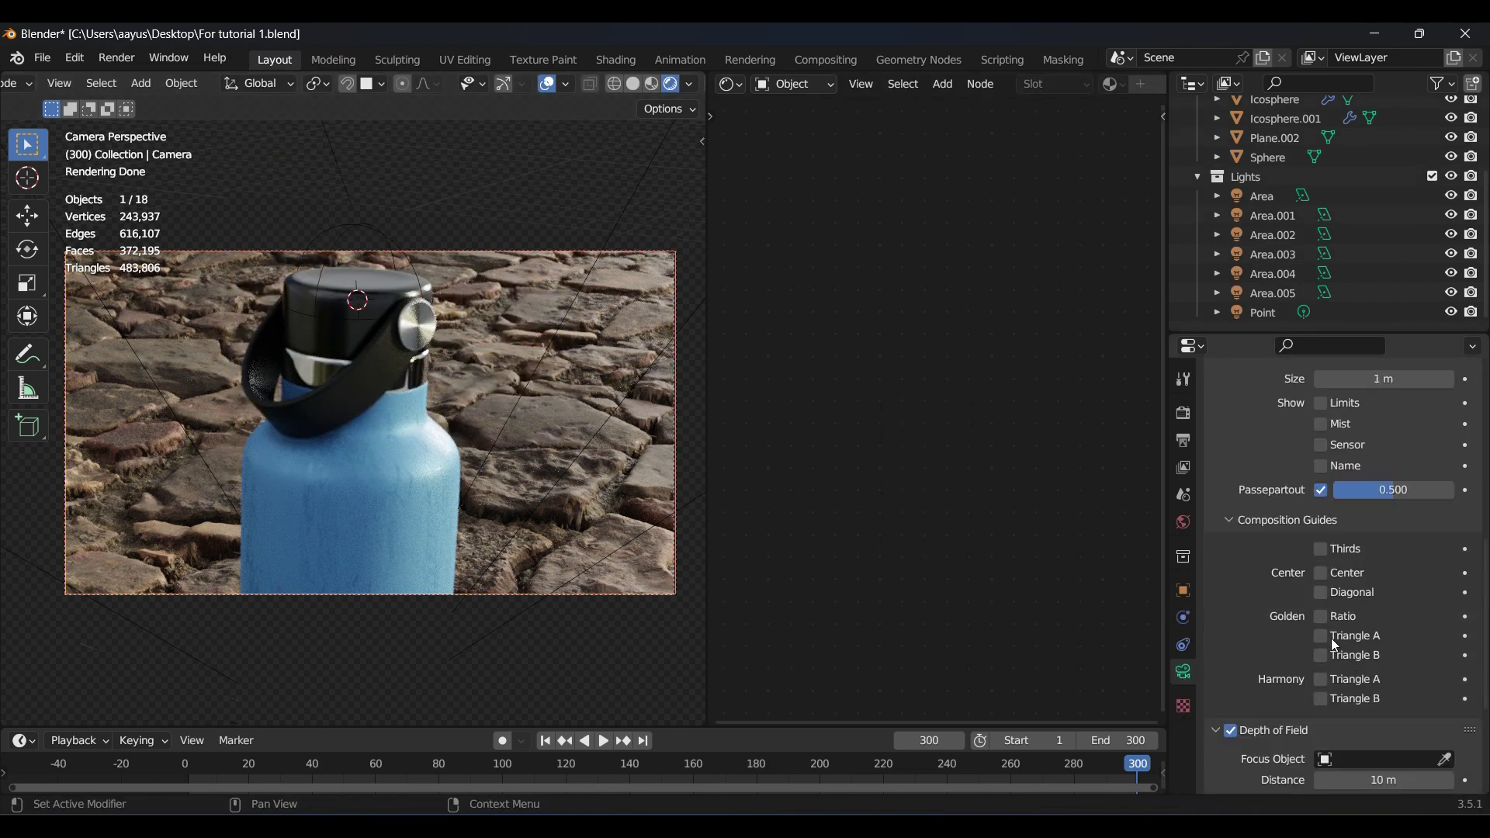
click(1407, 570)
scroll(1320, 698, down, 5)
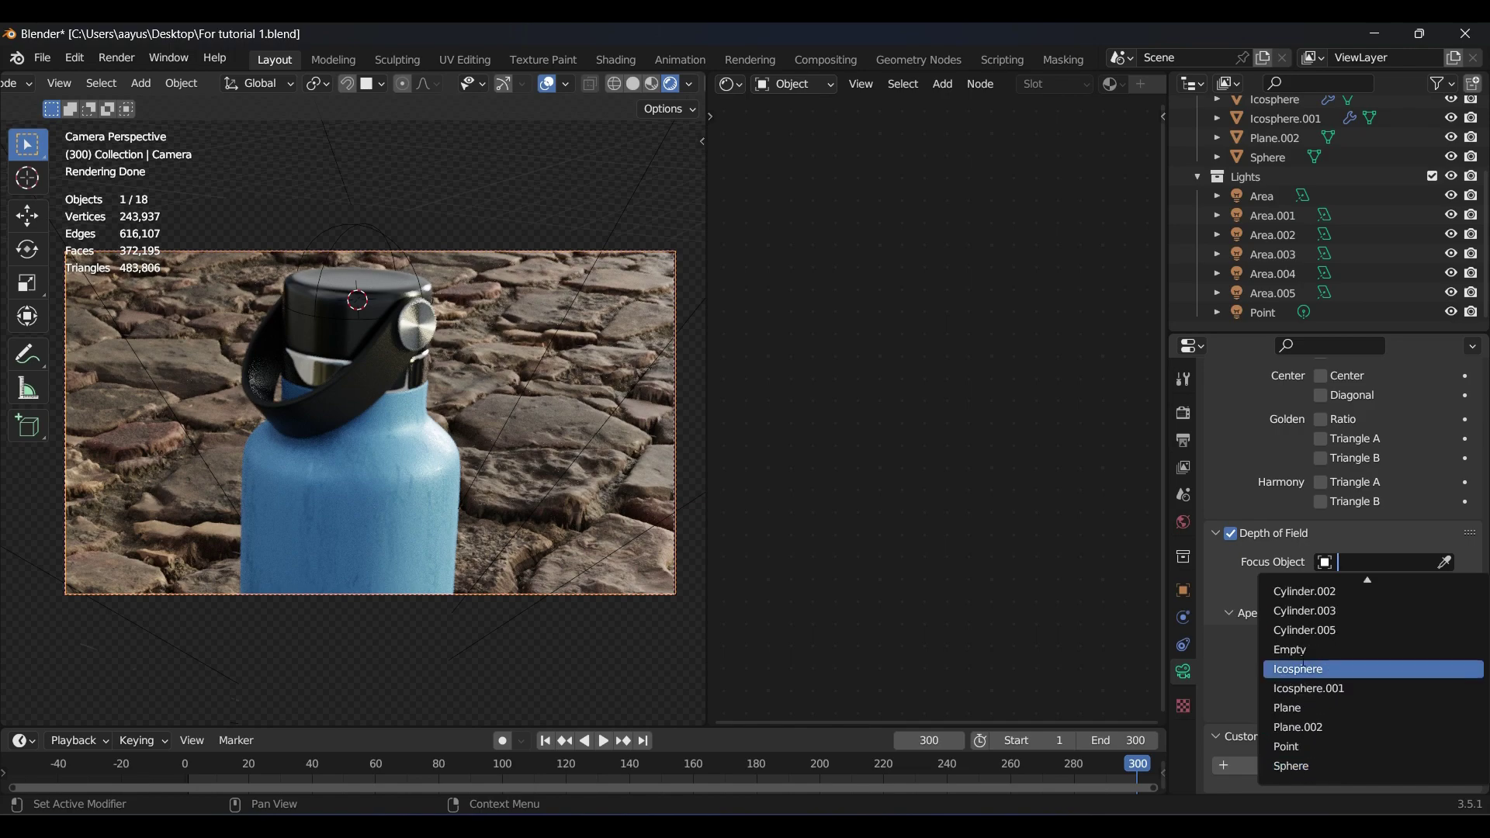
click(1301, 660)
drag(1392, 645, 1351, 646)
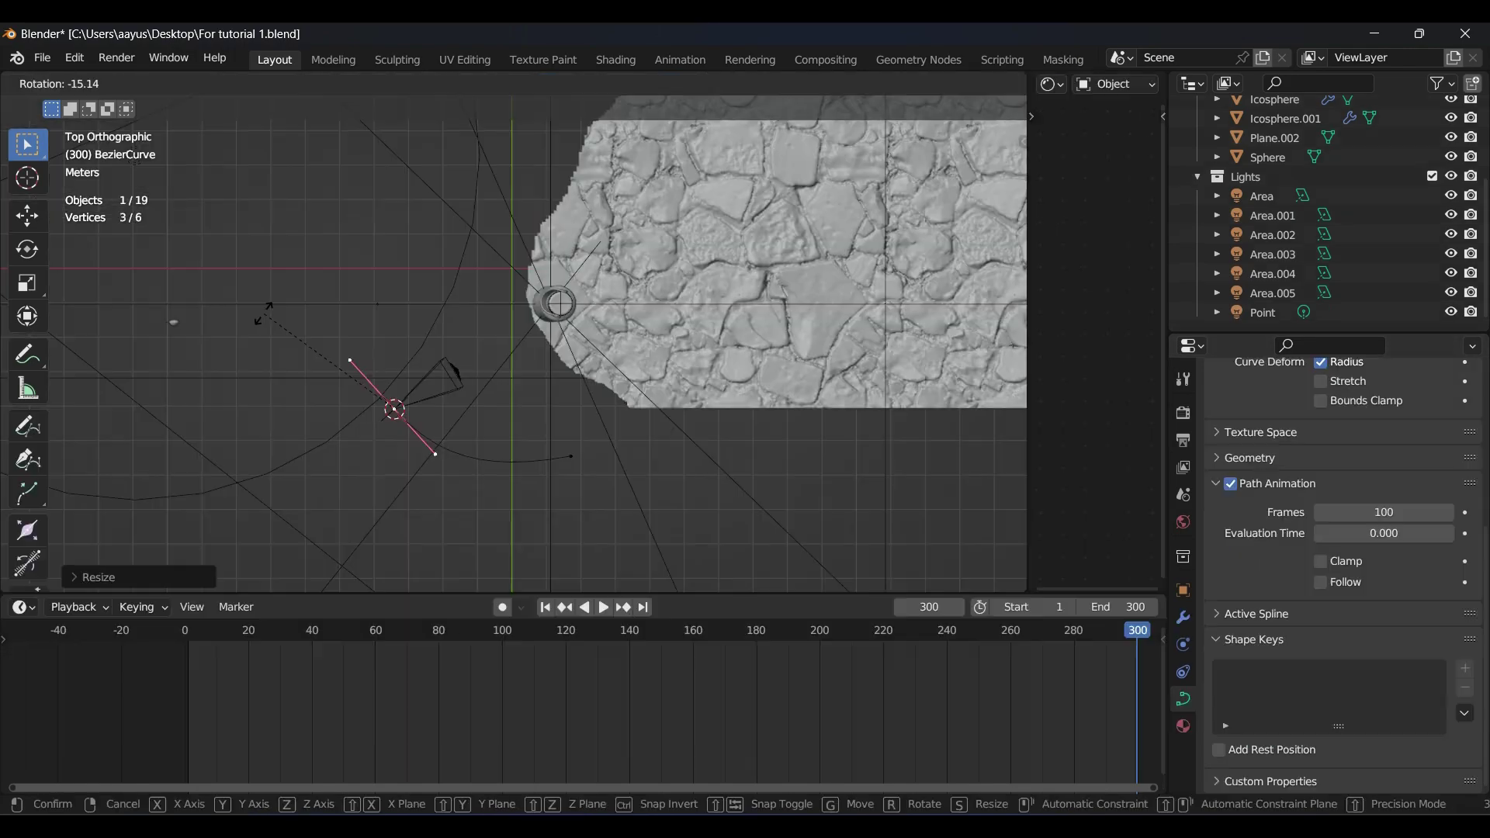
Rotate and scale the Bezier curve's far control point so the path arcs smoothly around the flask
key(Tab)
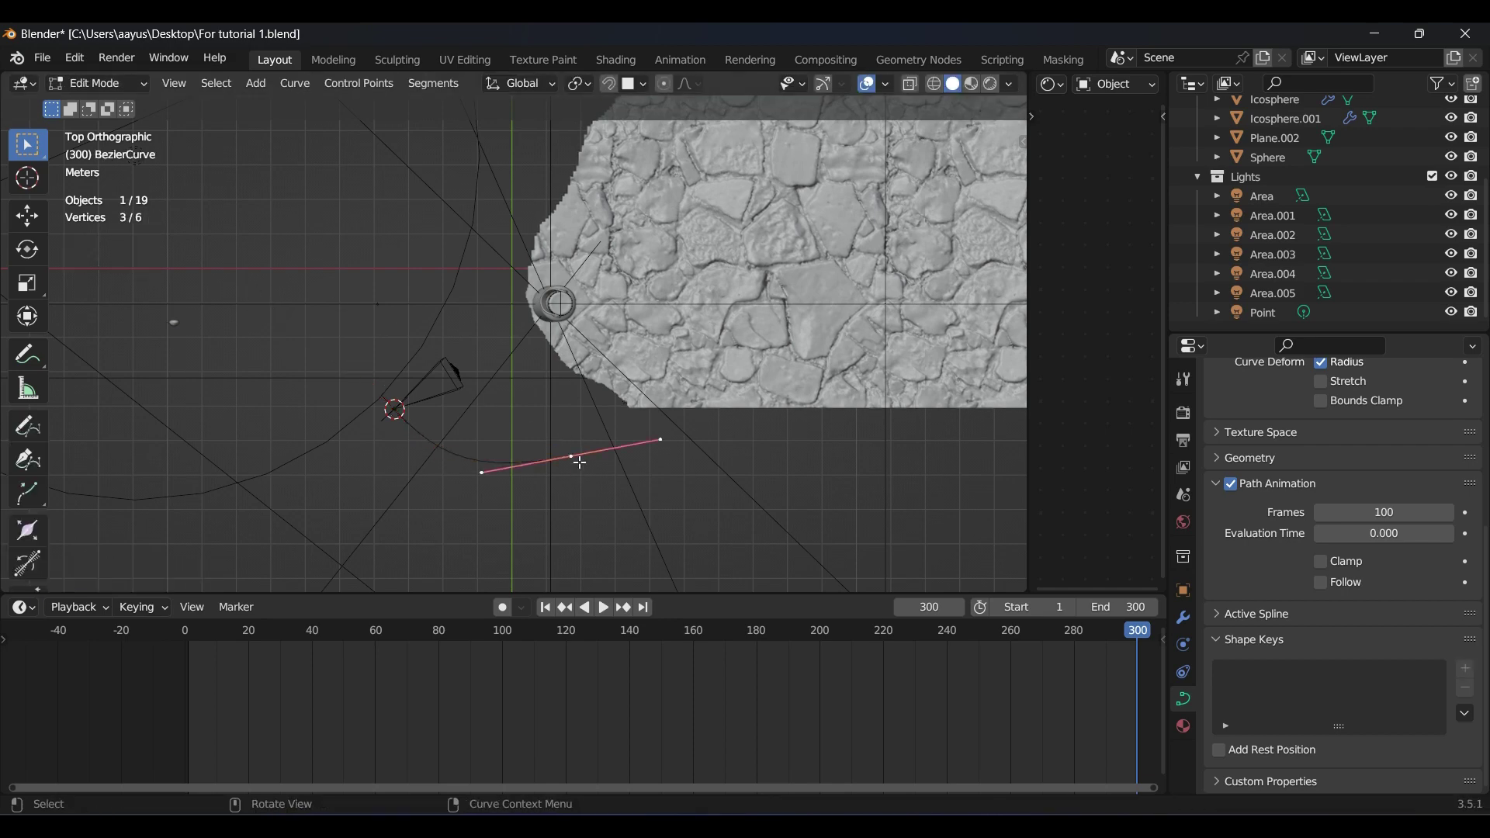
key(r)
click(672, 473)
key(s)
click(662, 470)
key(Tab)
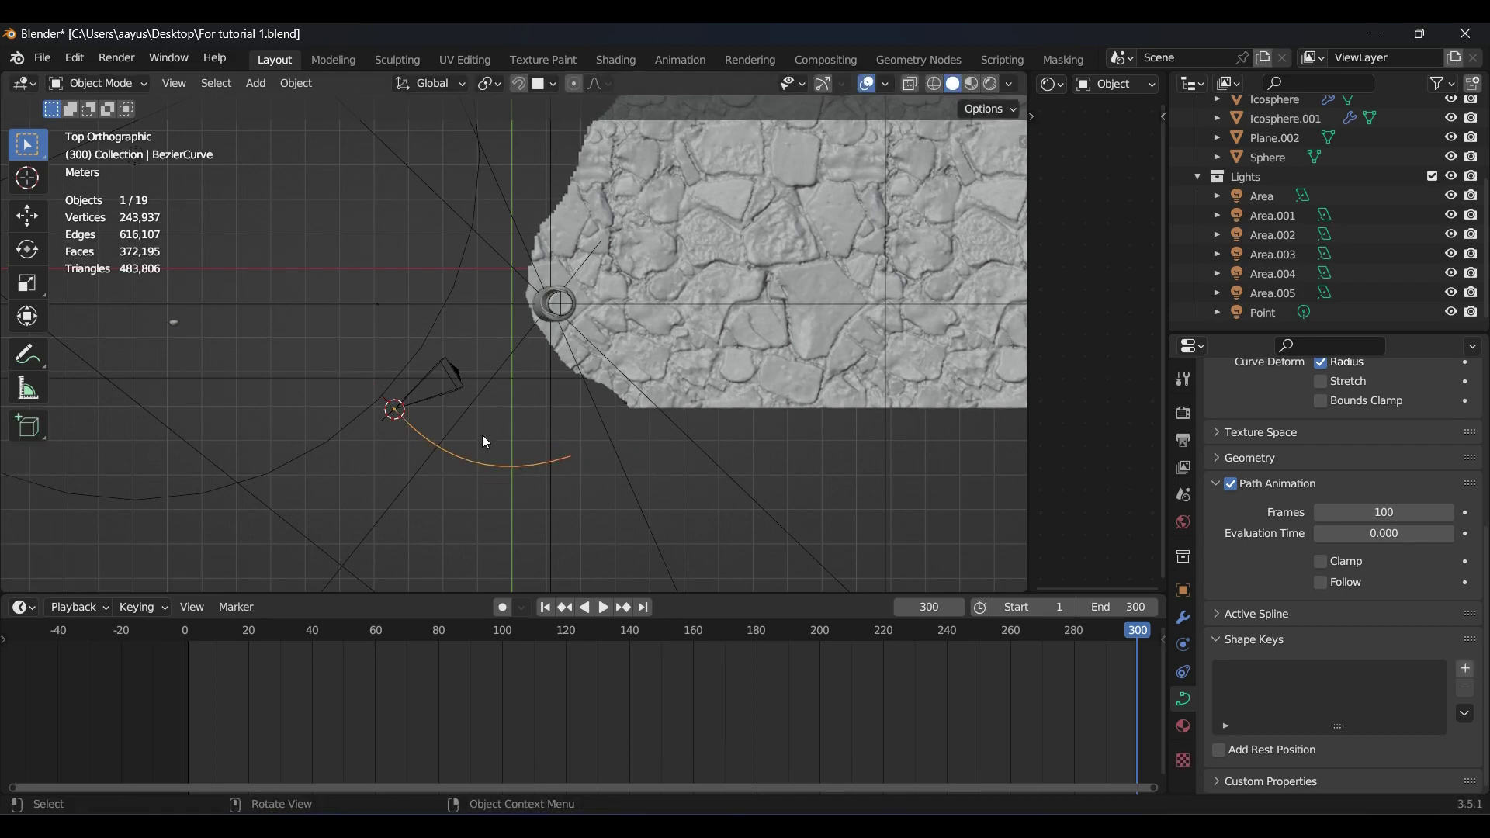
Parent the camera to the Bezier curve with the Follow Path option
middle_drag(483, 435, 637, 249)
click(516, 260)
shift+click(618, 254)
key(ctrl+l)
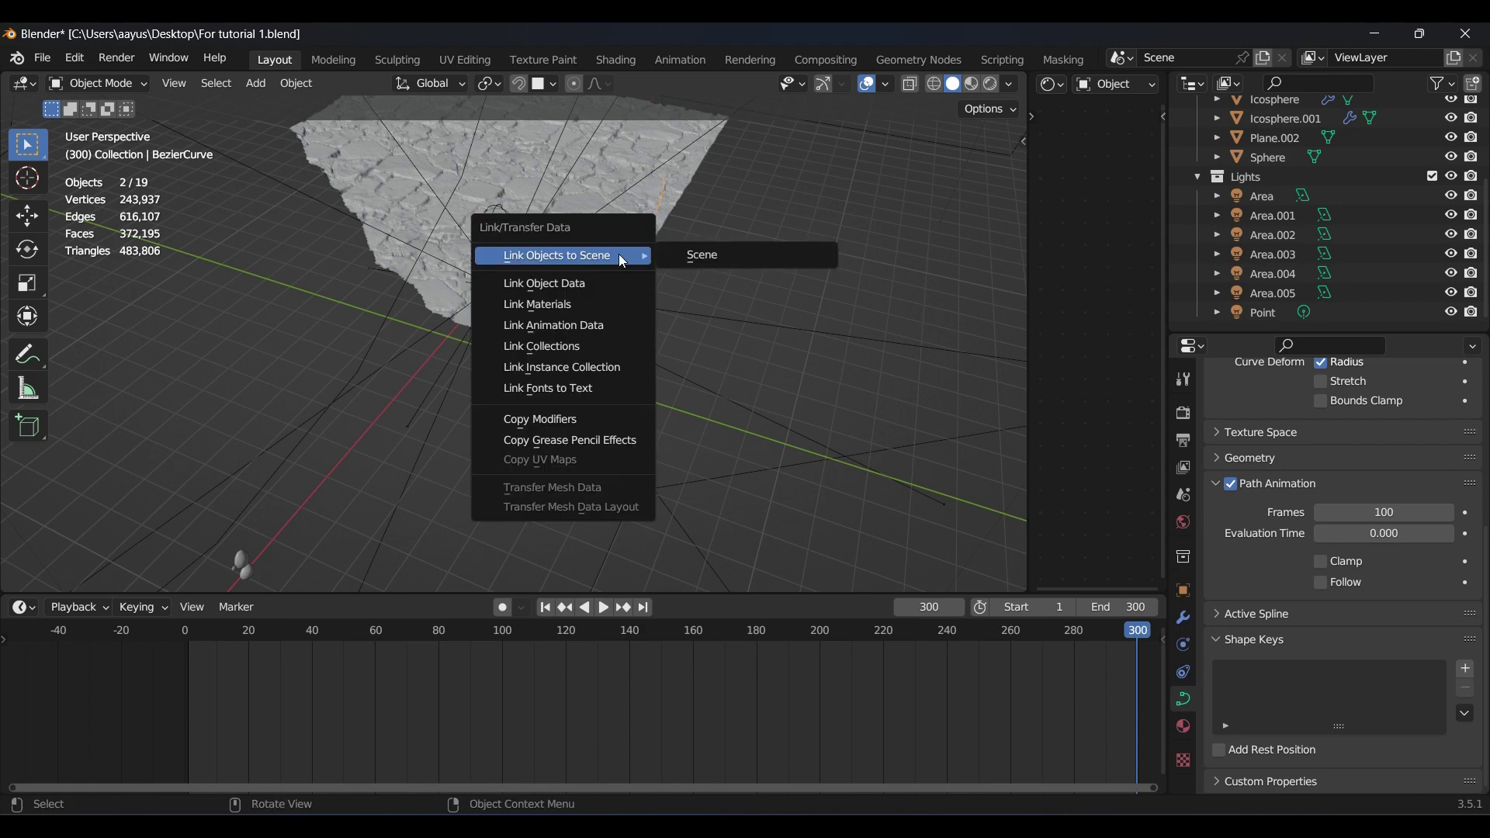
key(ctrl+p)
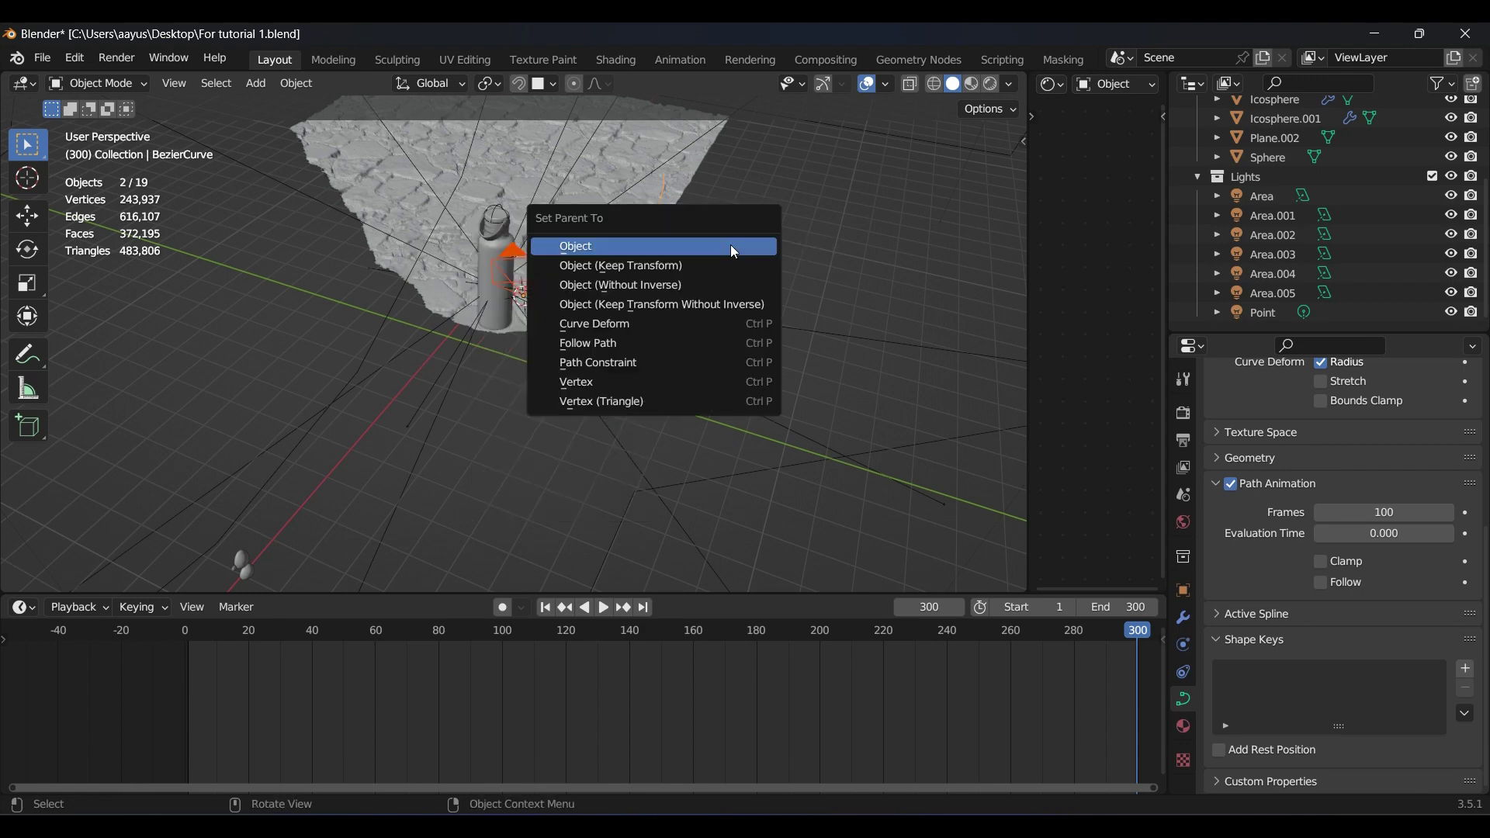
click(614, 337)
Hide the Lights collection in the viewport and play the animation to check the camera's travel along the curve
click(1451, 177)
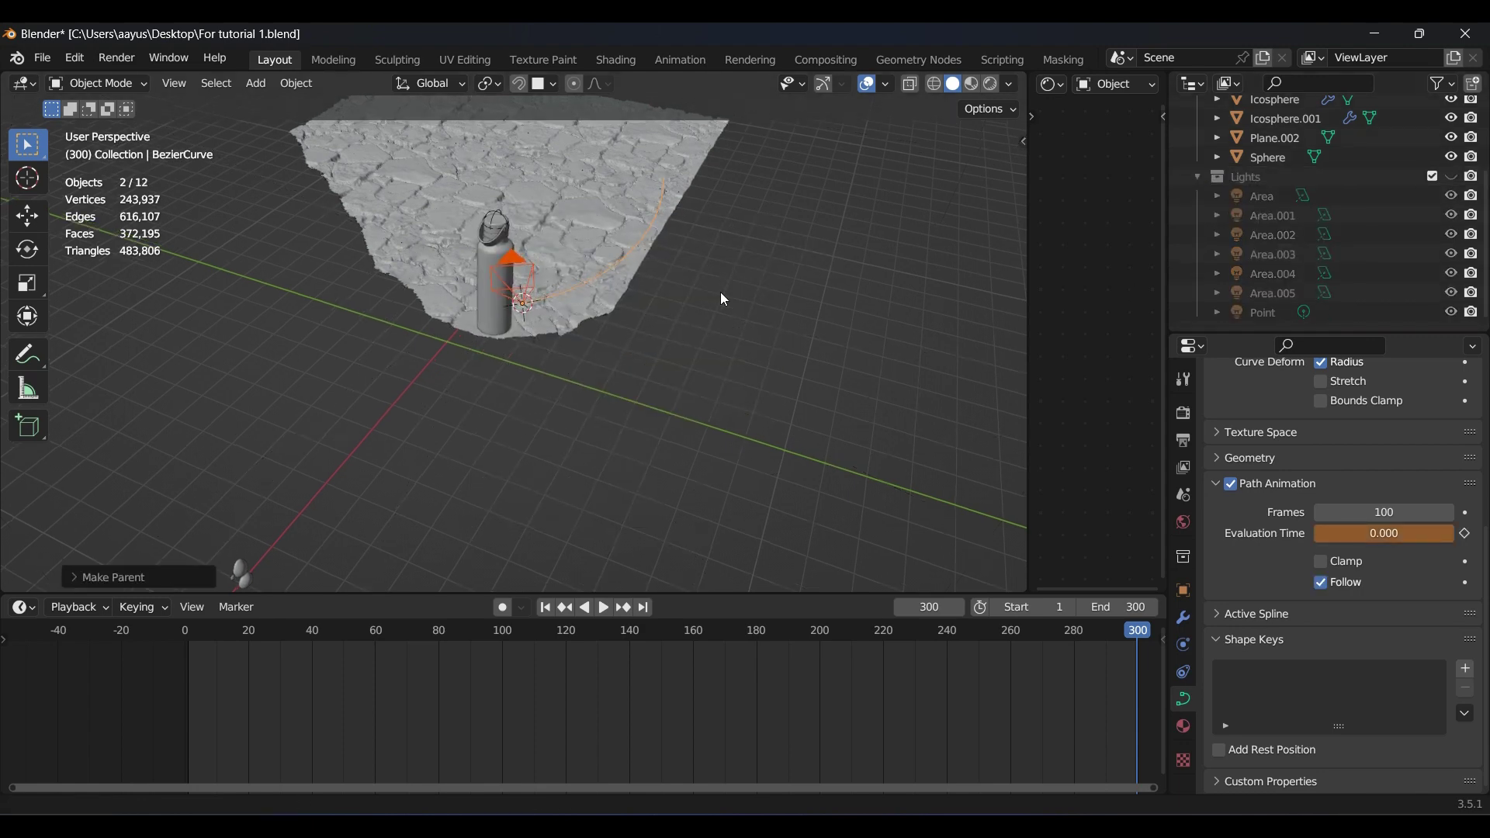
scroll(721, 292, up, 3)
click(808, 346)
key(space)
scroll(823, 353, down, 2)
middle_drag(845, 360, 764, 338)
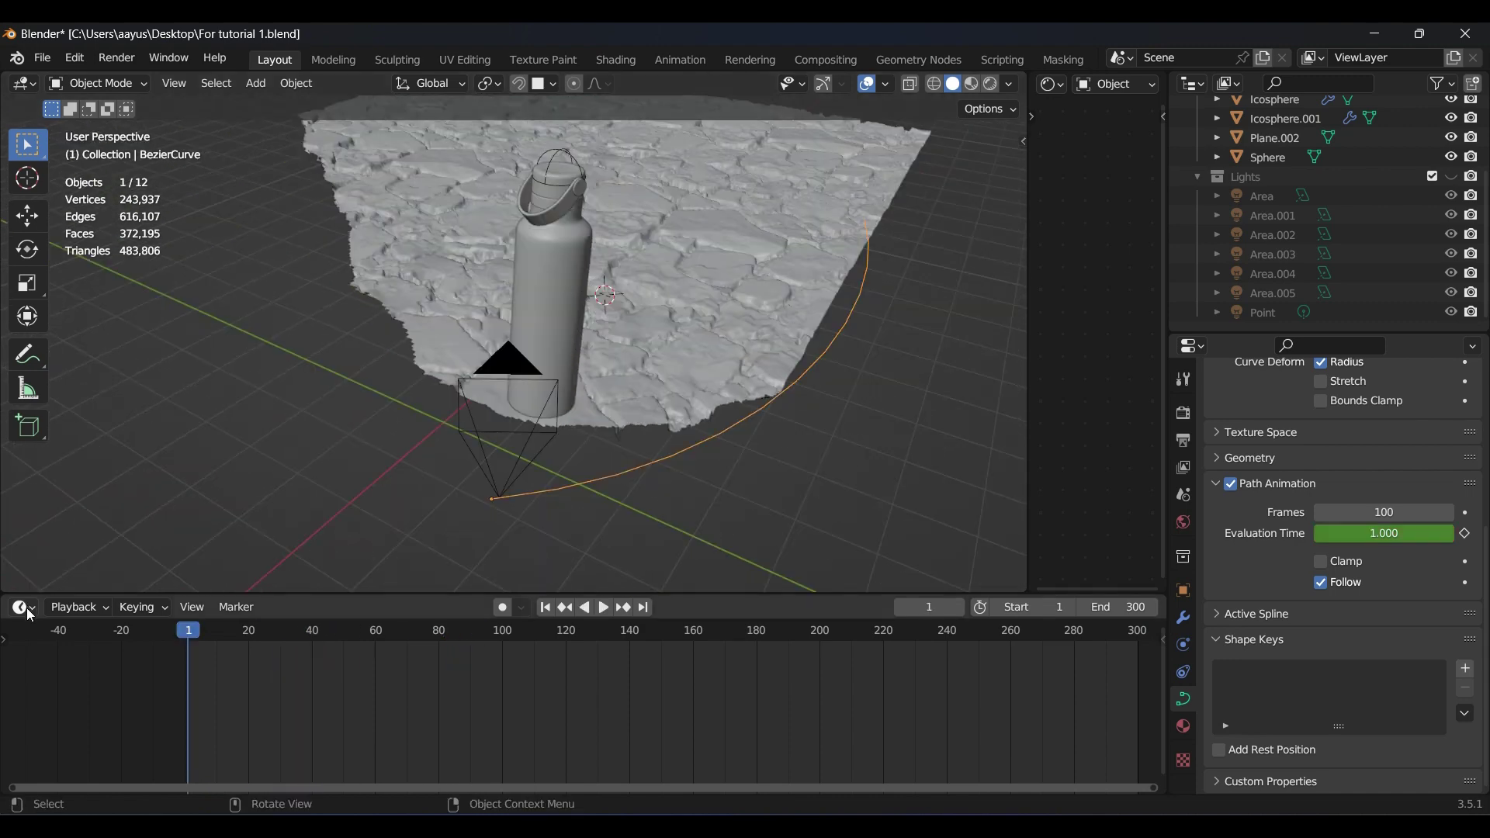
Switch the timeline to the Graph Editor and delete the Bezier curve's evaluation time animation
click(23, 608)
mouse_move(77, 607)
click(22, 607)
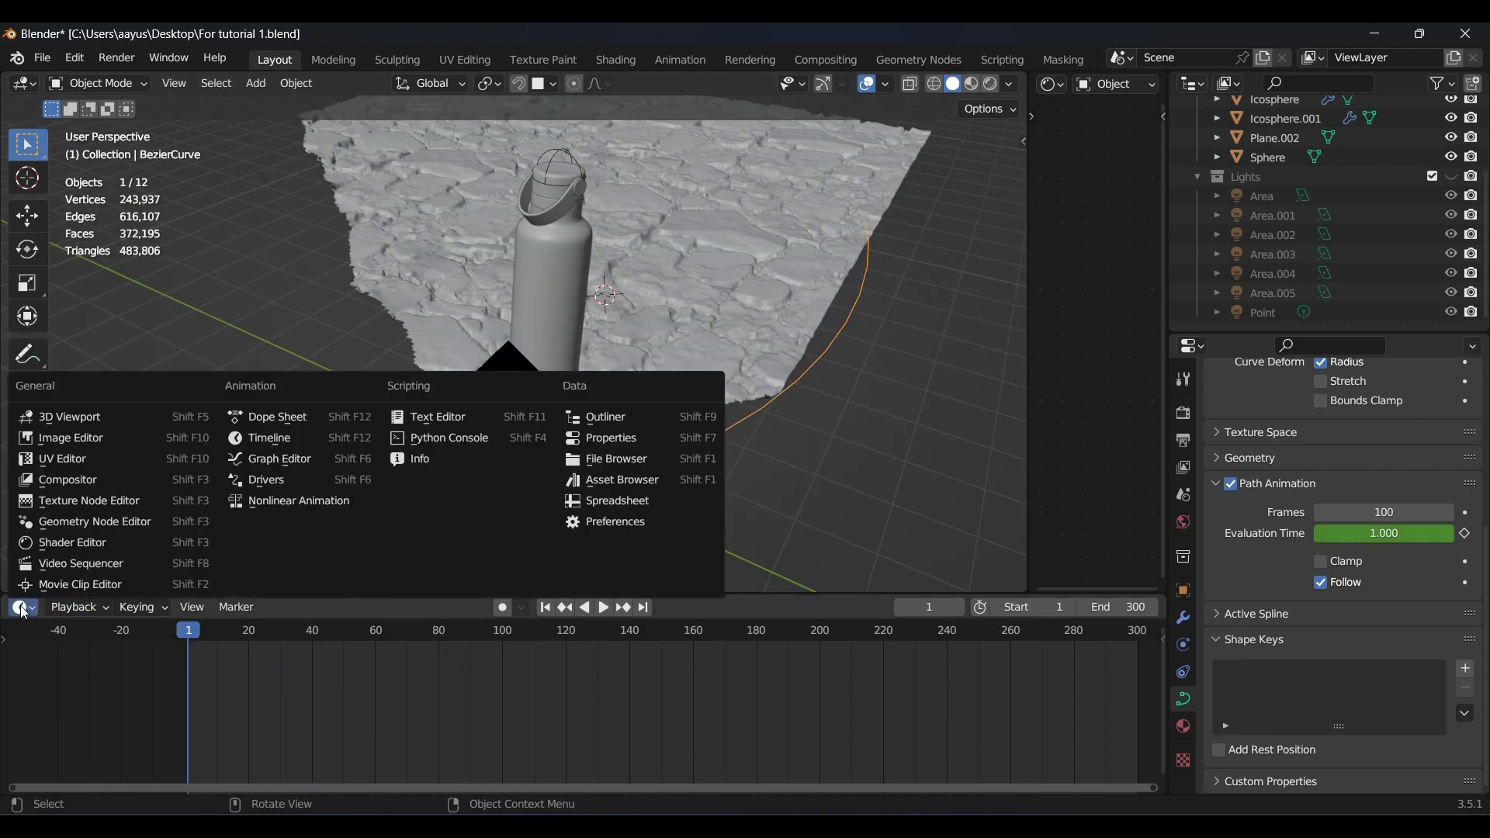
click(275, 459)
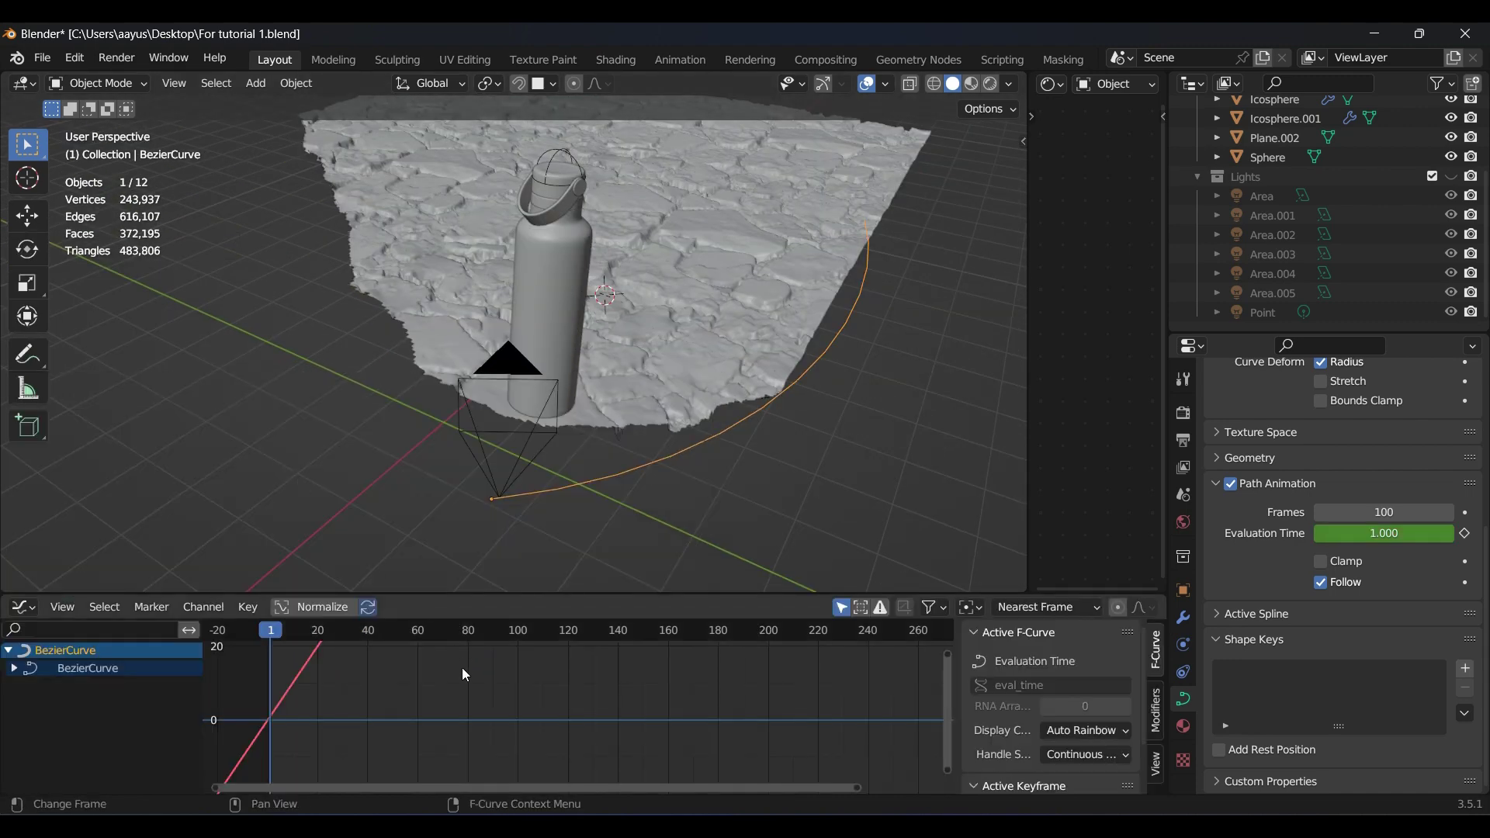
scroll(464, 672, down, 2)
key(x)
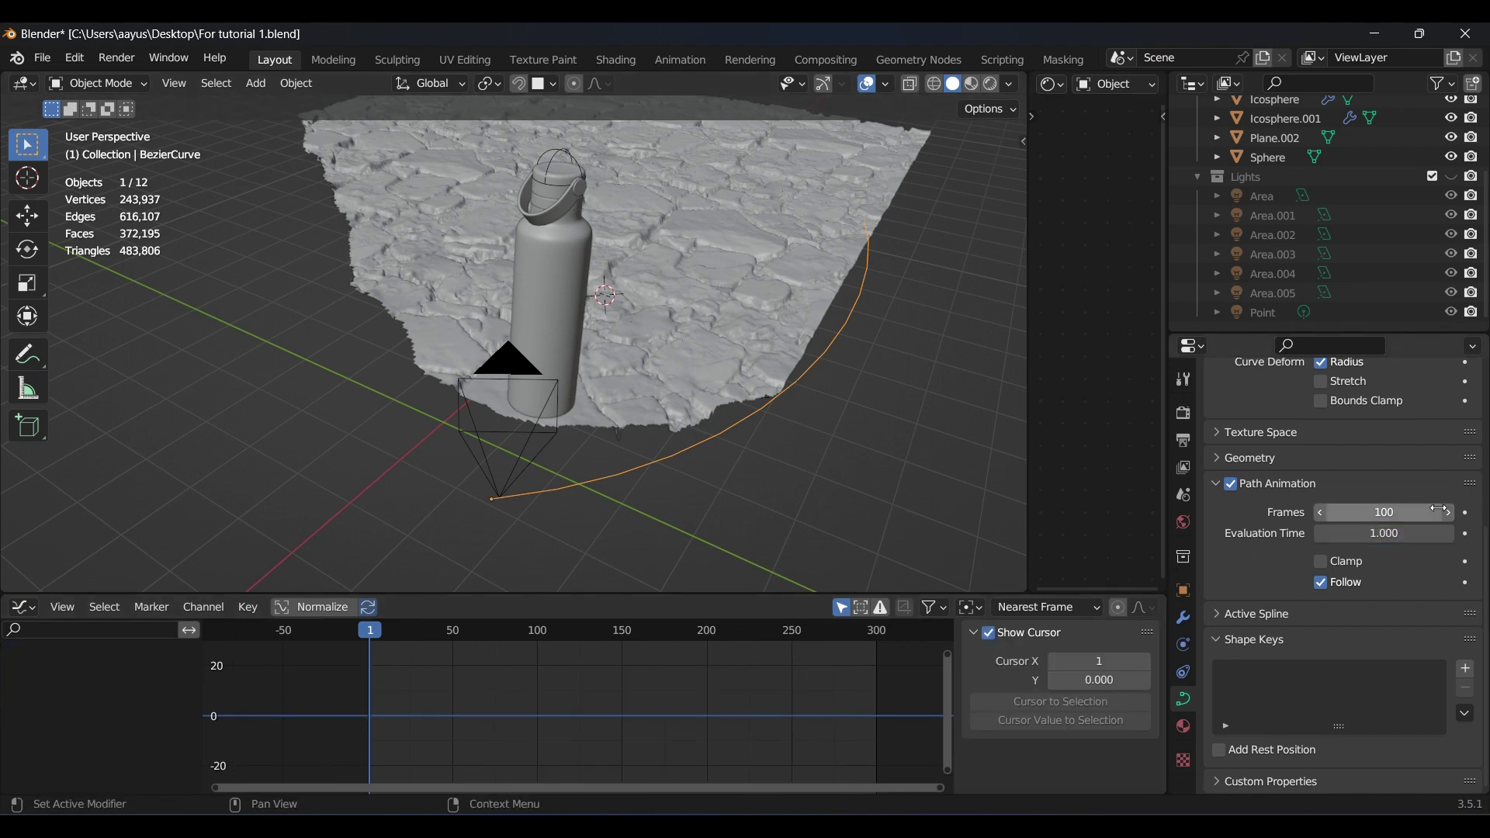
Keyframe the path's Evaluation Time at 1.000 on frame 1 and with a new value on frame 300
click(1465, 535)
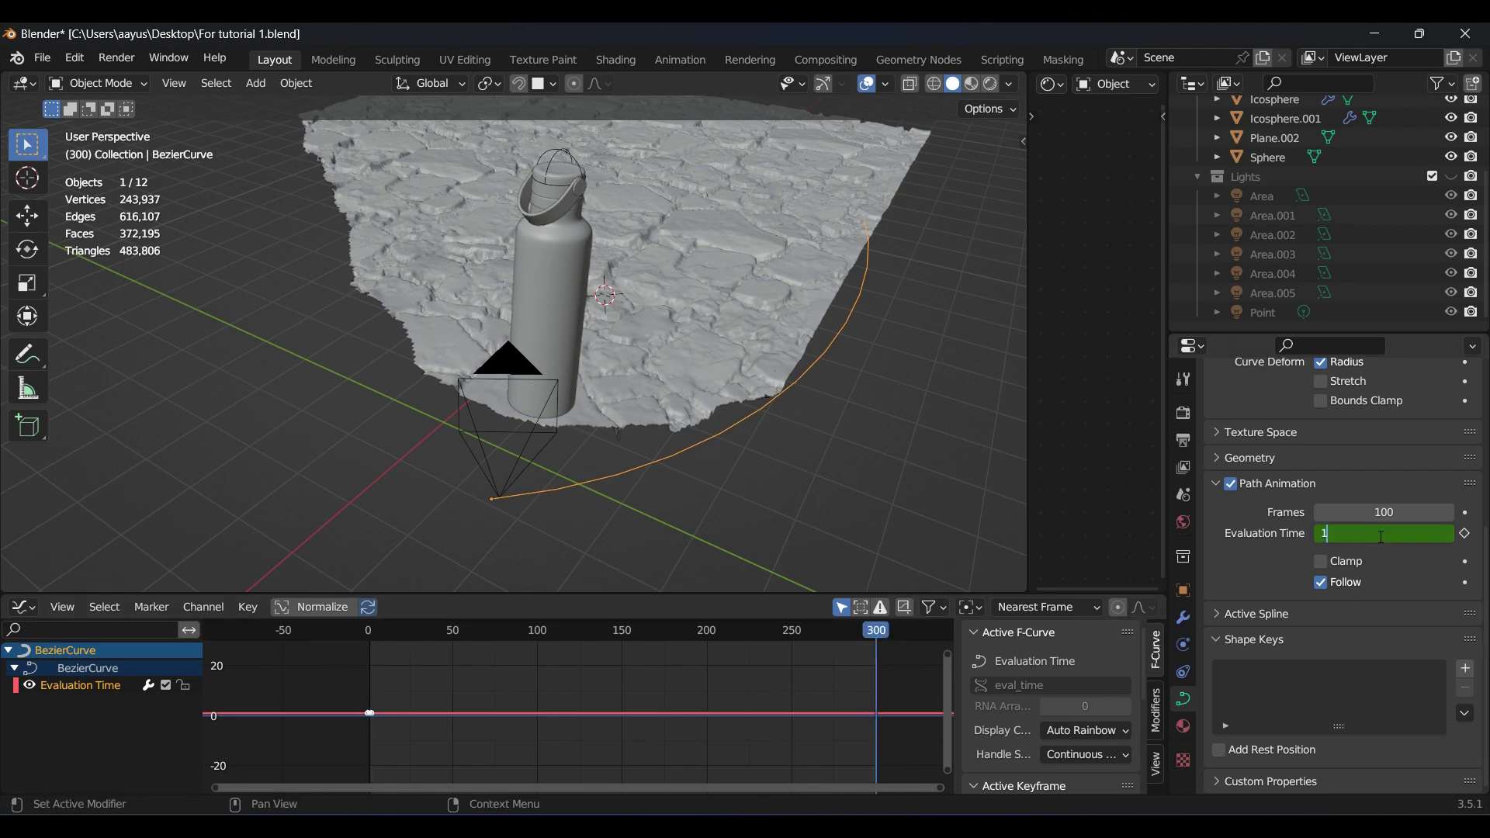
key(Return)
key(i)
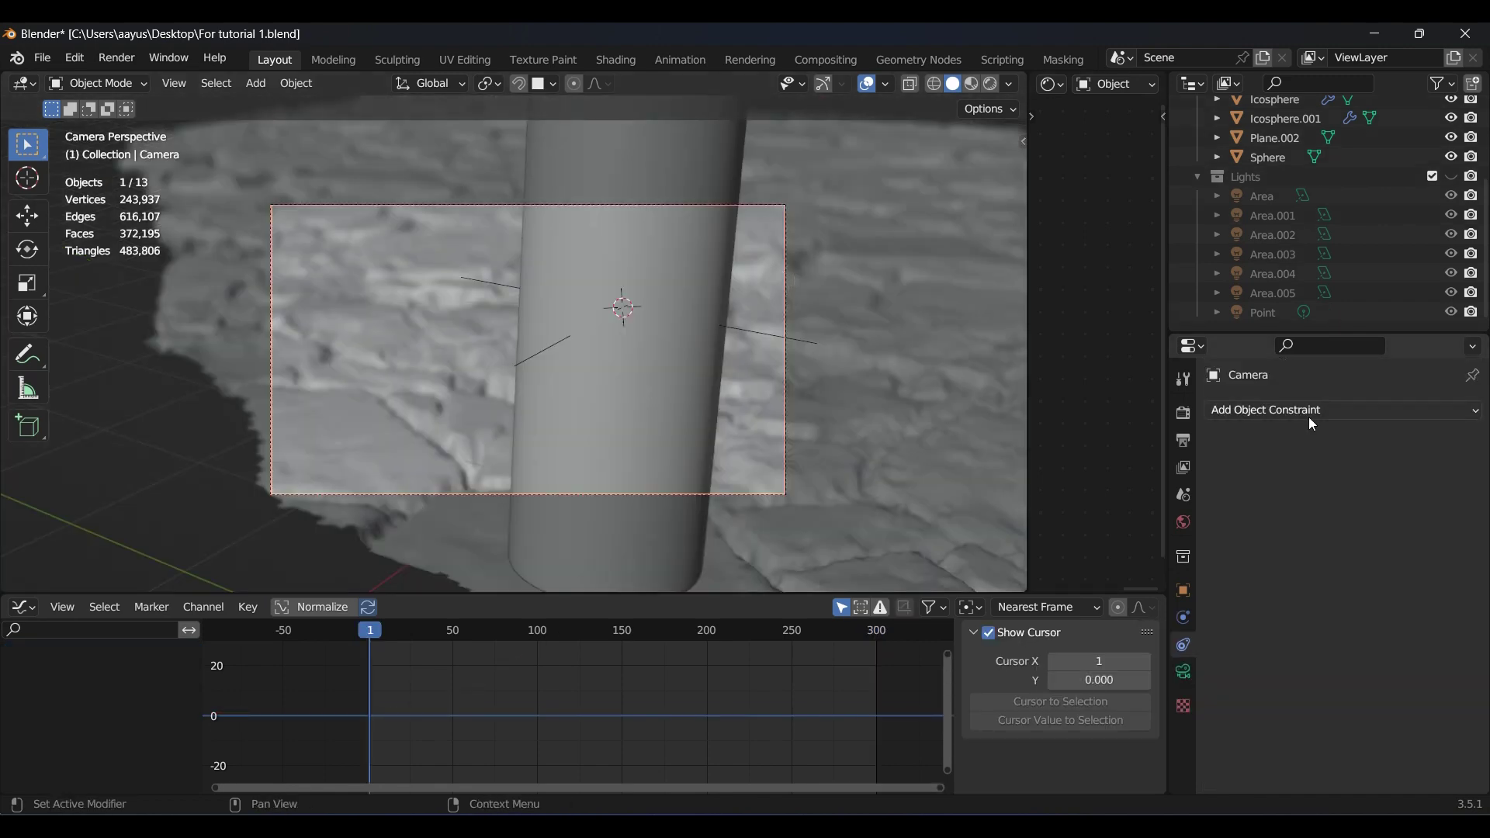
Add a Track To constraint to the camera with Empty.001 as its target
click(1310, 421)
click(1281, 645)
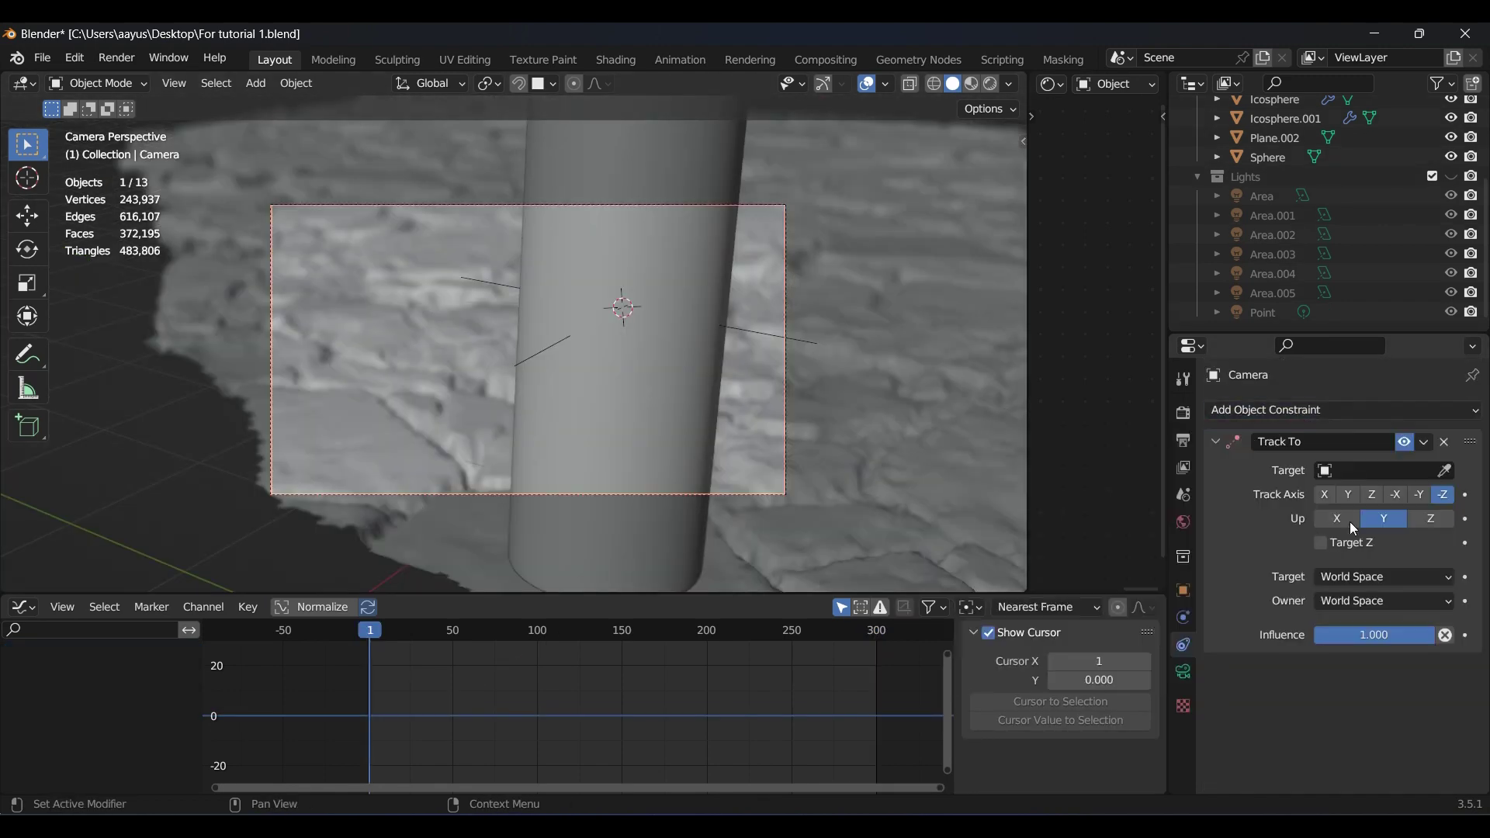
click(757, 324)
Keyframe the location of Empty.001 at frame 1
click(673, 370)
key(i)
click(673, 371)
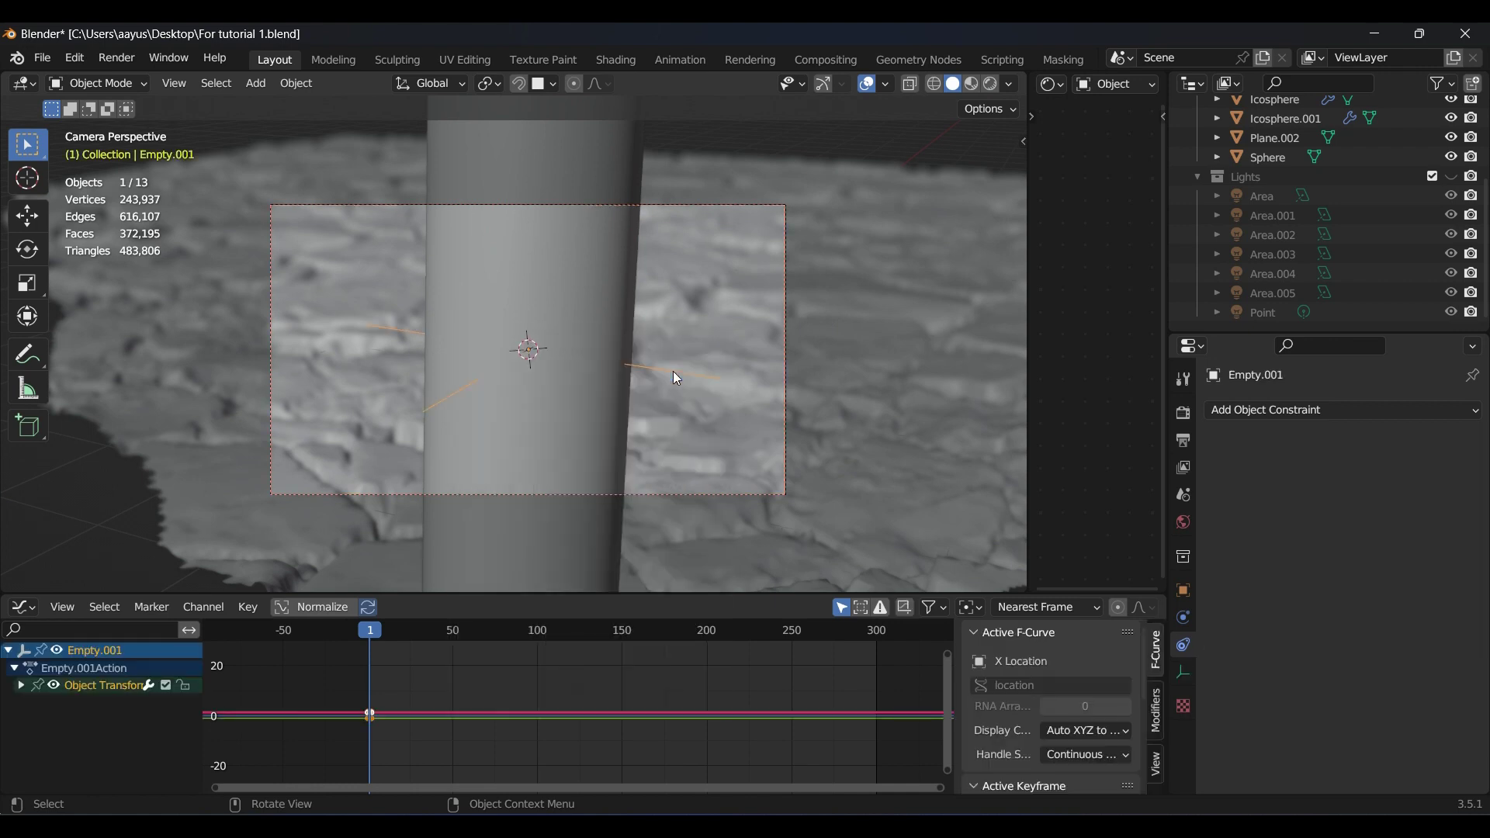
At frame 300, raise Empty.001 along Z to the flask's cap, keyframe its location and play back the animation
key(shift+Right)
key(g)
key(z)
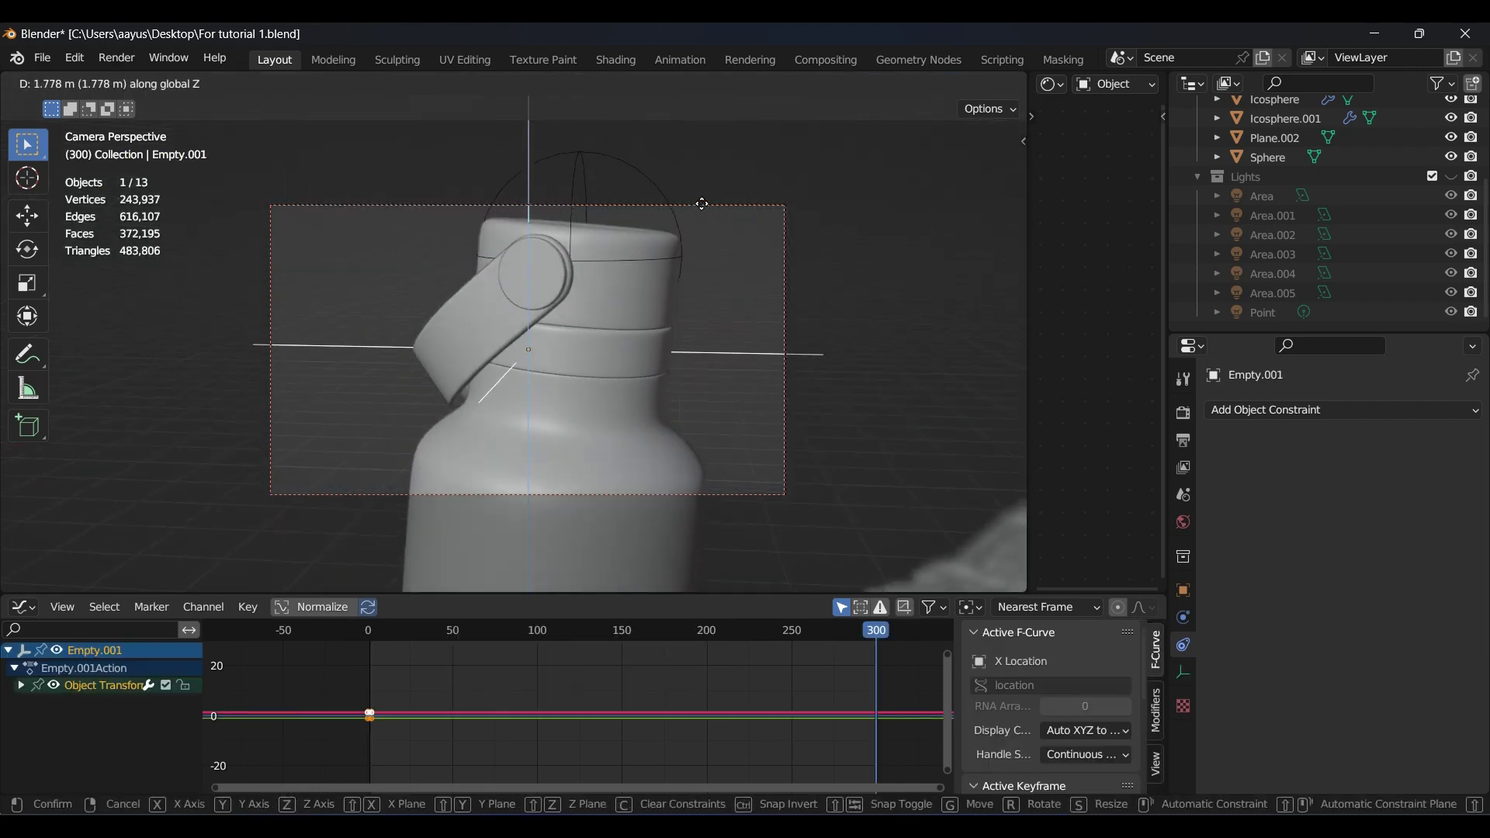
click(721, 170)
key(i)
click(721, 170)
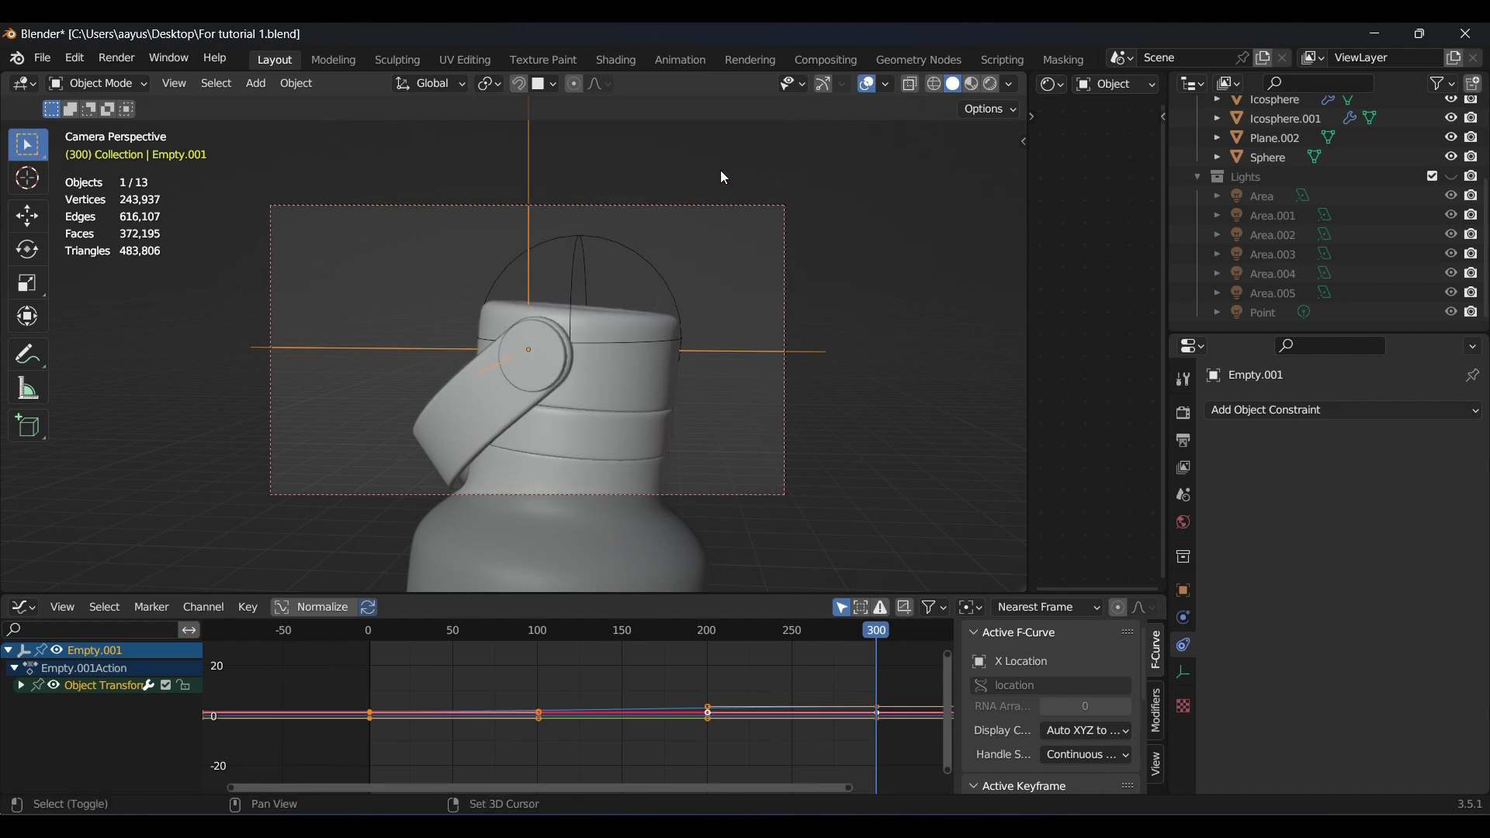
key(space)
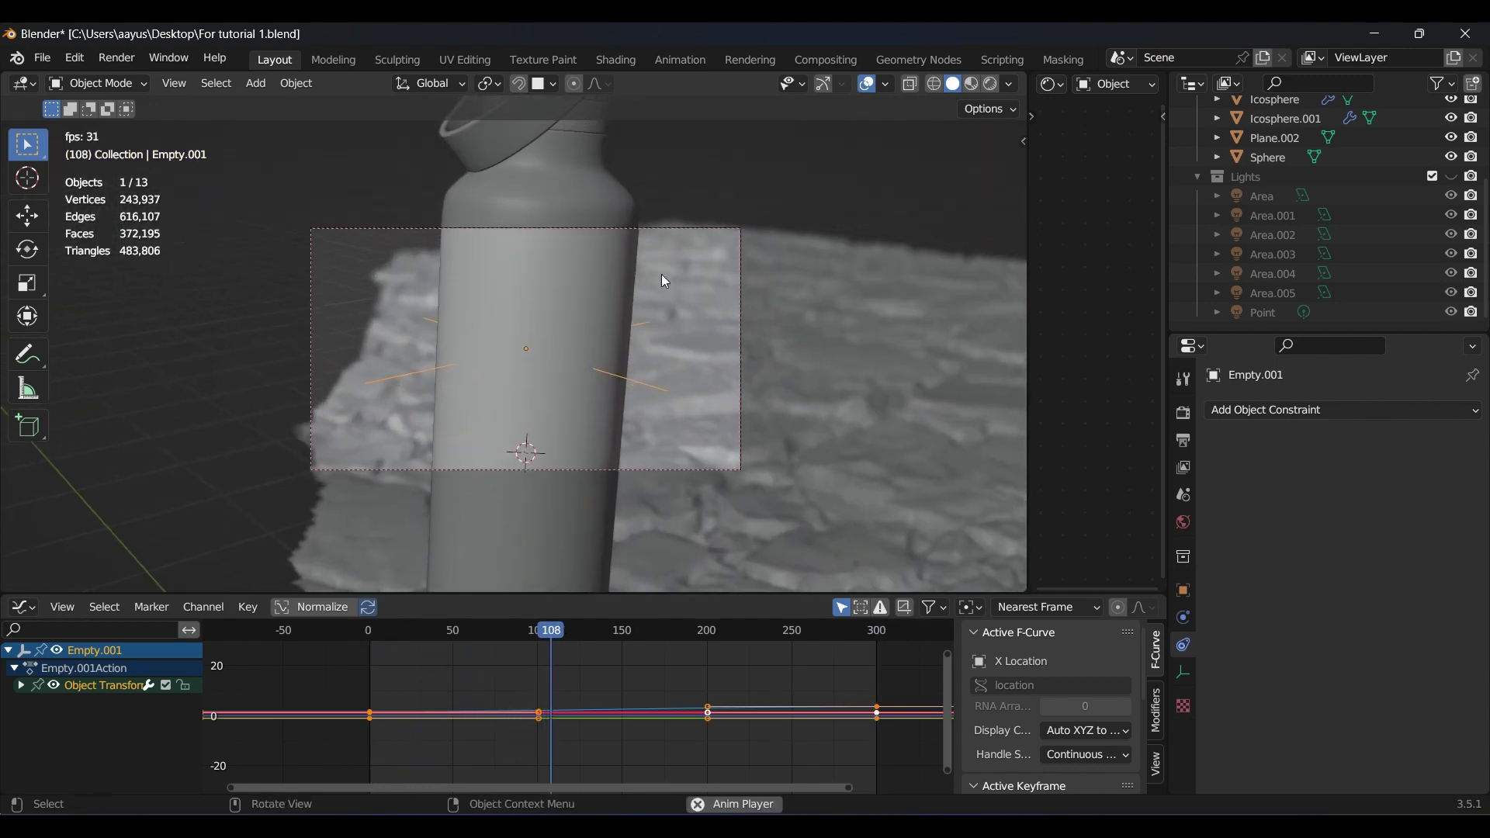
key(Escape)
Move the camera's Bezier path vertically along the Z axis
middle_drag(683, 299, 804, 276)
scroll(730, 295, down, 5)
click(753, 277)
key(KP_1)
click(454, 278)
middle_drag(455, 278, 642, 274)
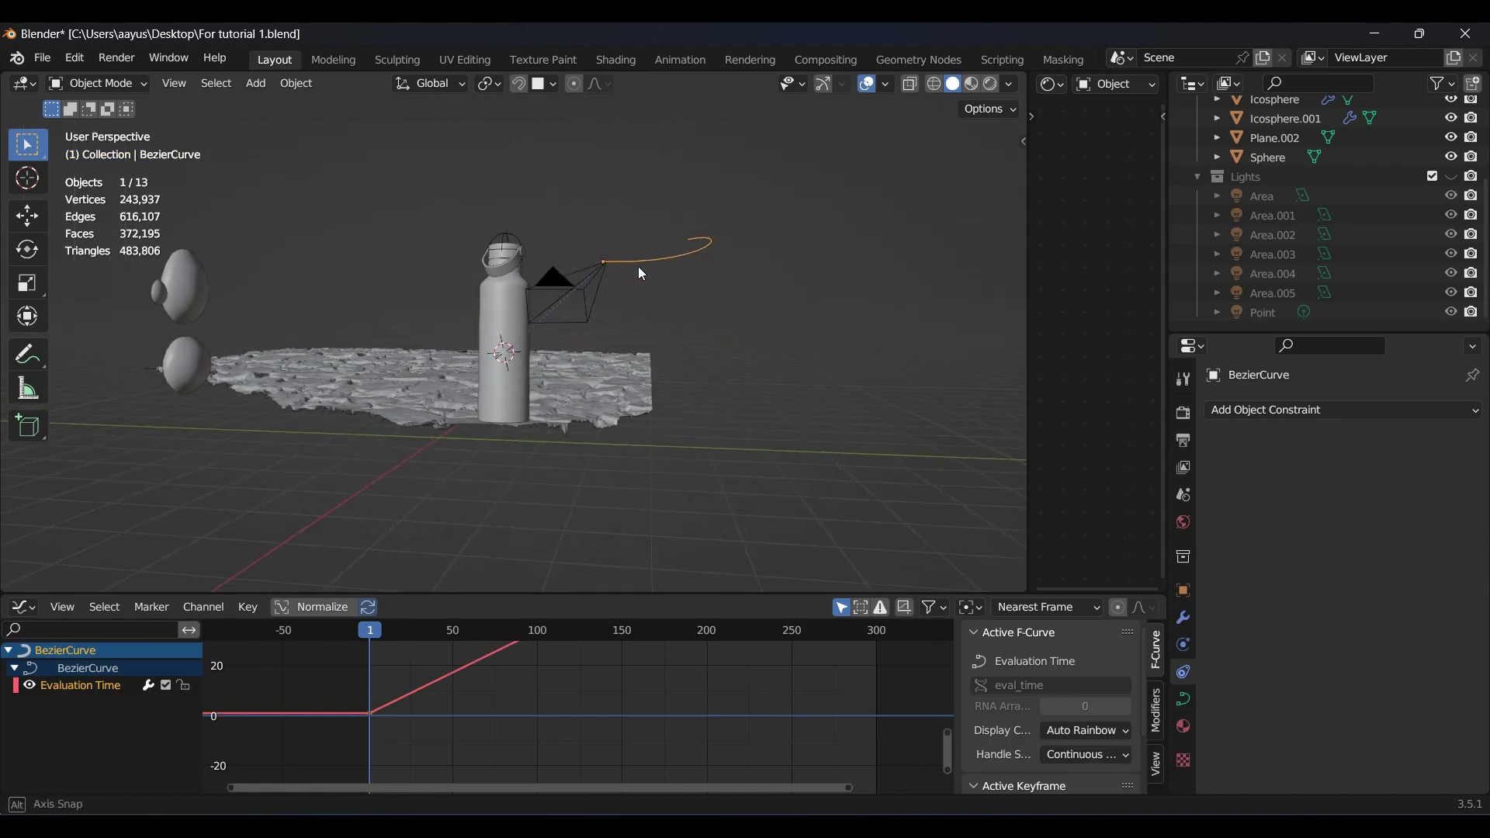
key(g)
key(z)
click(730, 276)
Change the transform pivot point and rotate the camera's Bezier path around the Z axis
middle_drag(749, 266, 739, 392)
click(489, 83)
click(516, 147)
key(r)
key(z)
click(686, 379)
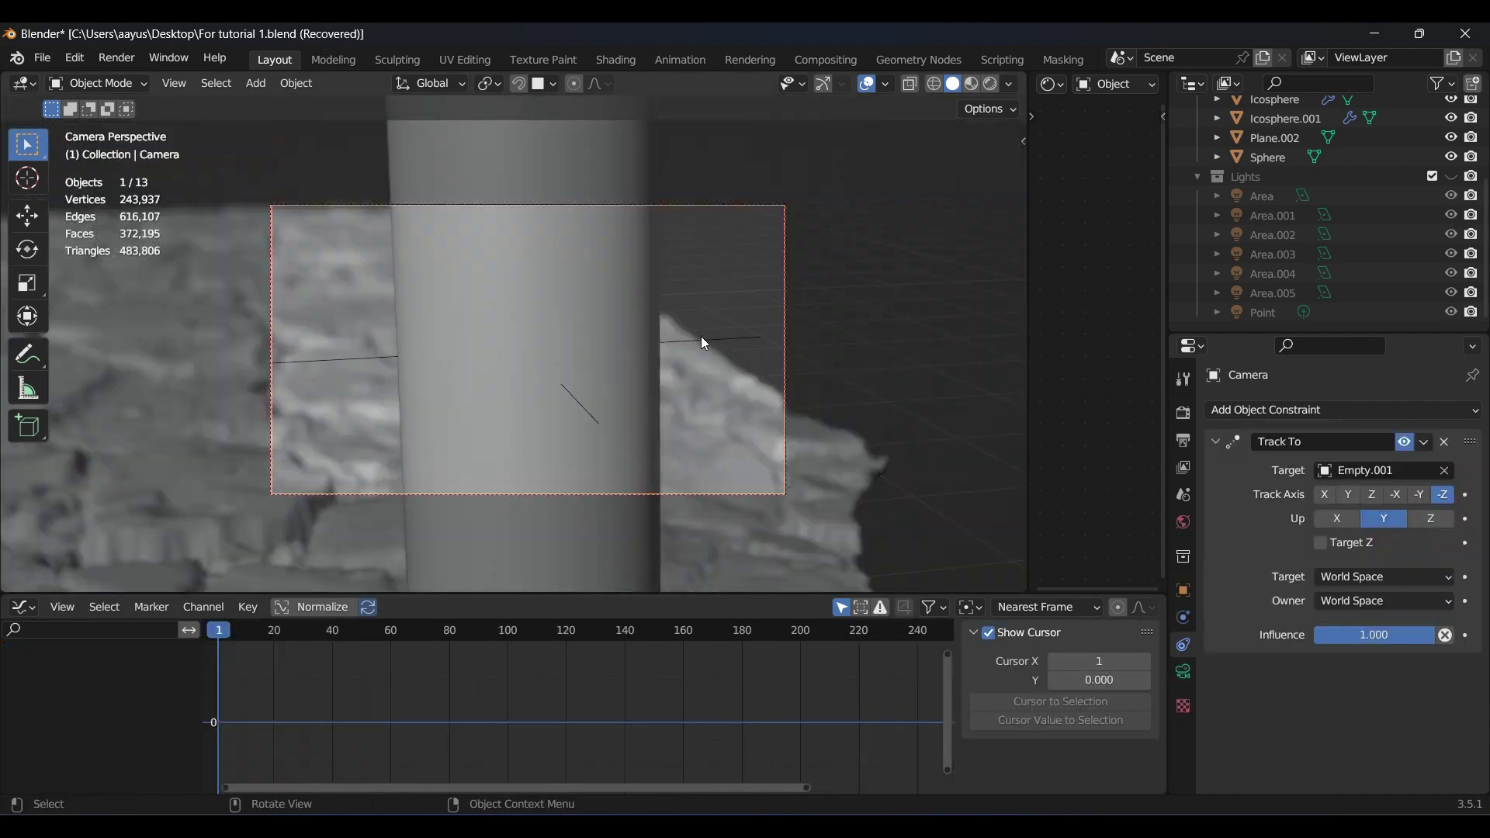
Add a Noise F-curve modifier to the location animation of Empty.001
click(701, 337)
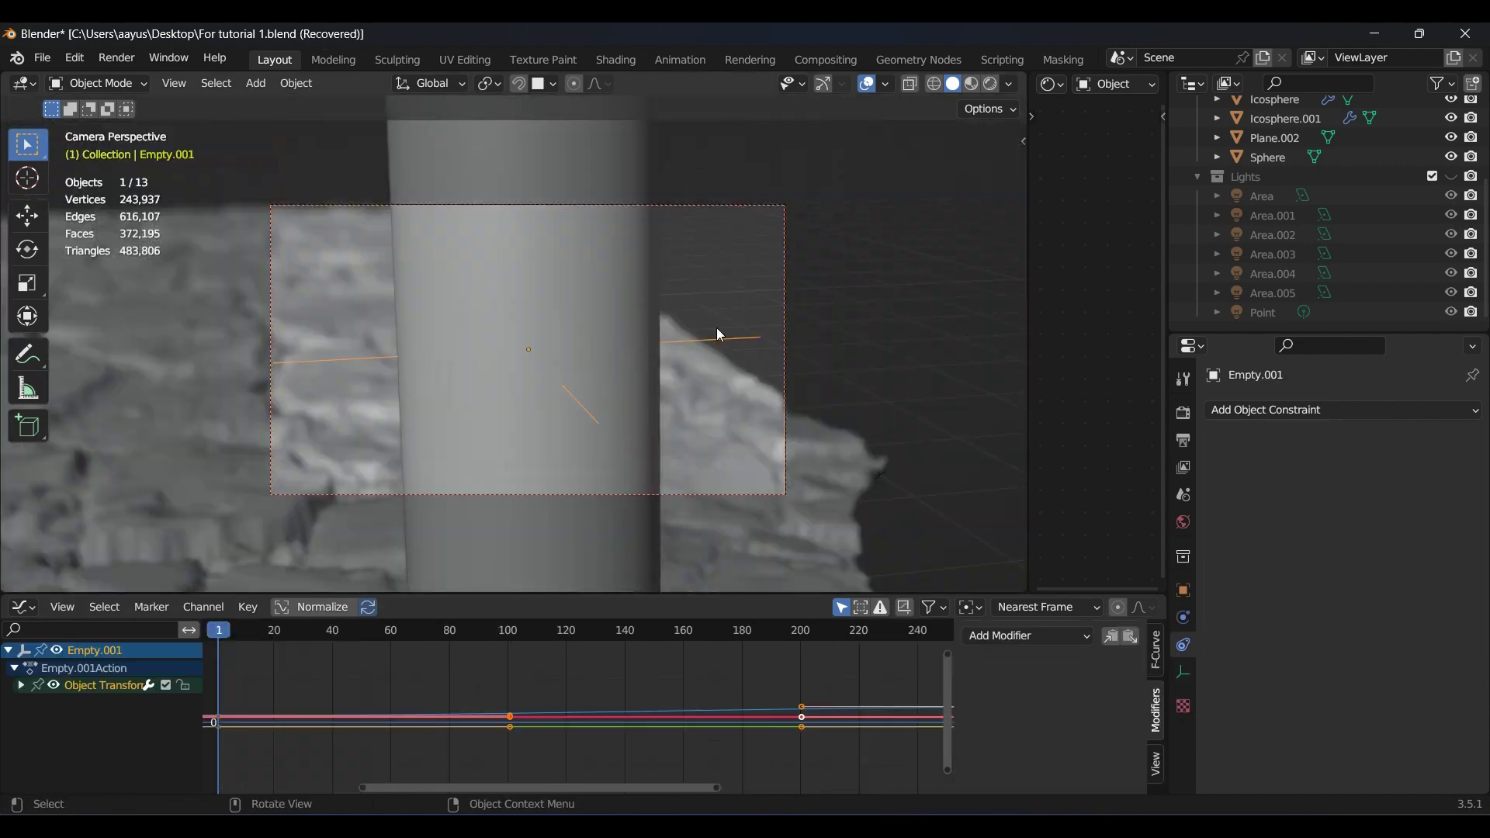
click(1037, 645)
click(1001, 636)
click(1021, 743)
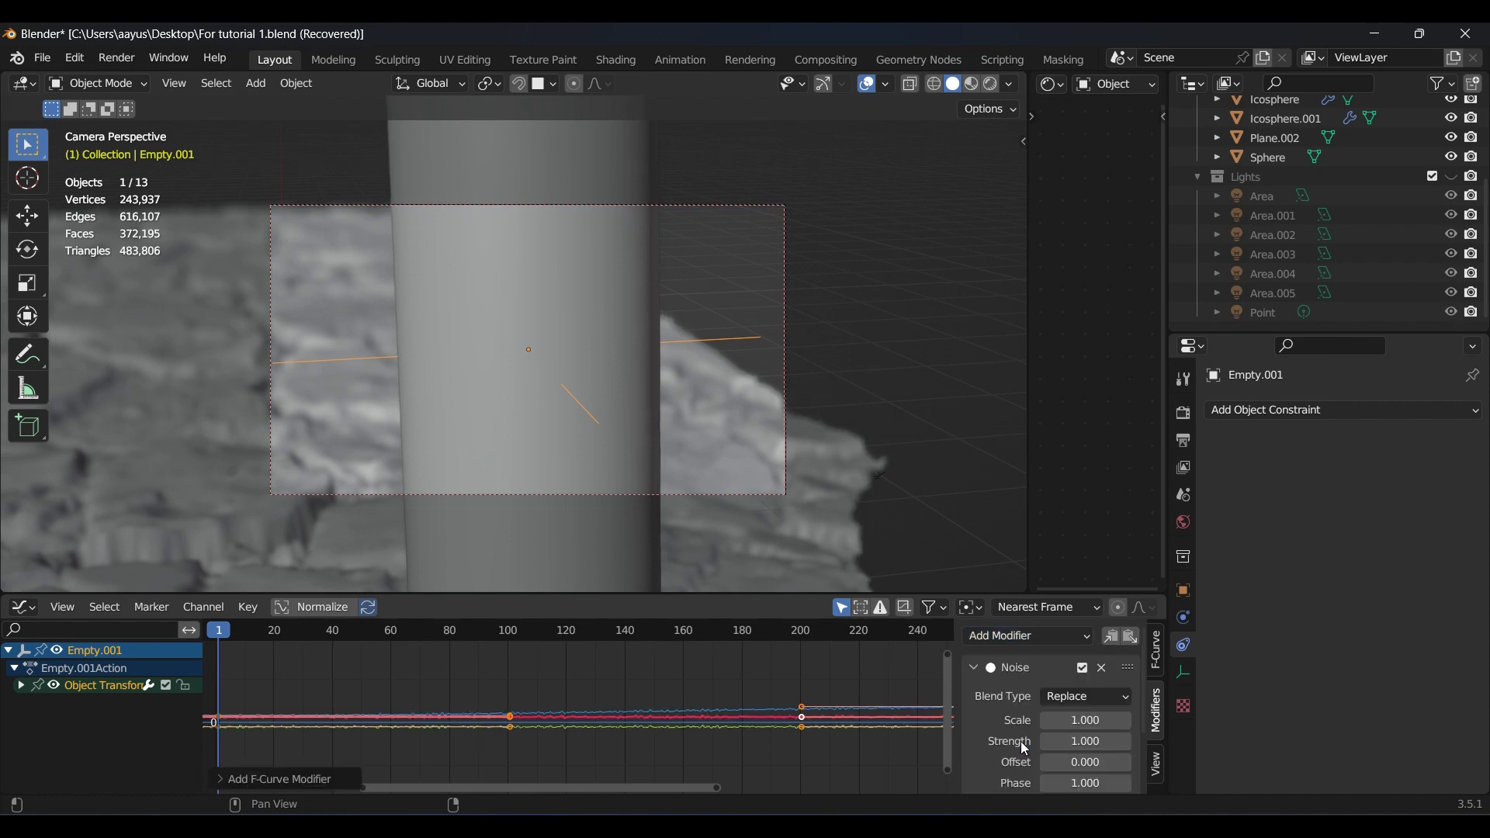
Preview the camera shake from the first frame and set the Noise modifier's scale to 10
key(space)
key(space)
key(shift+Left)
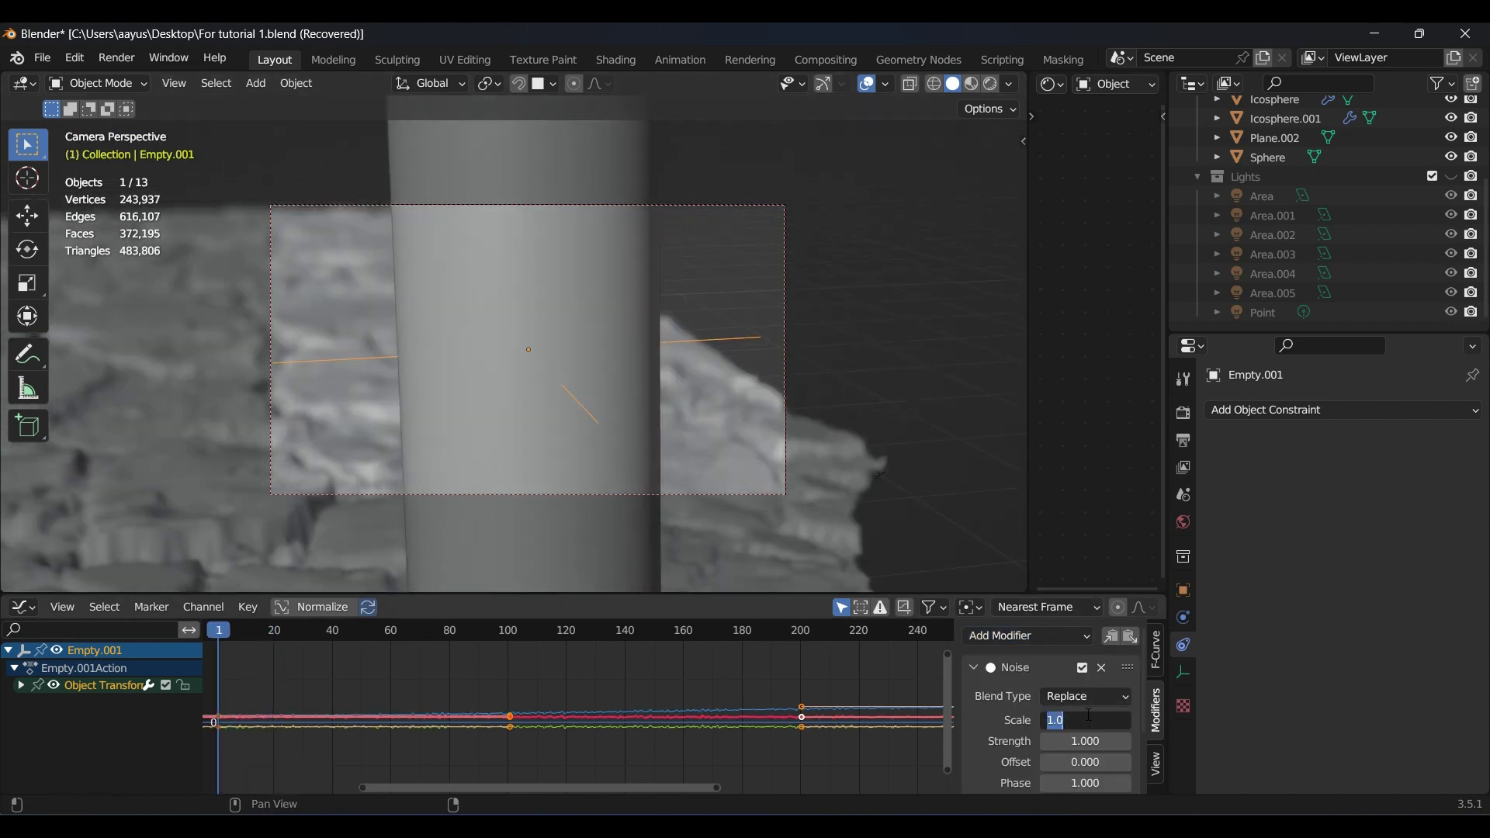
key(Return)
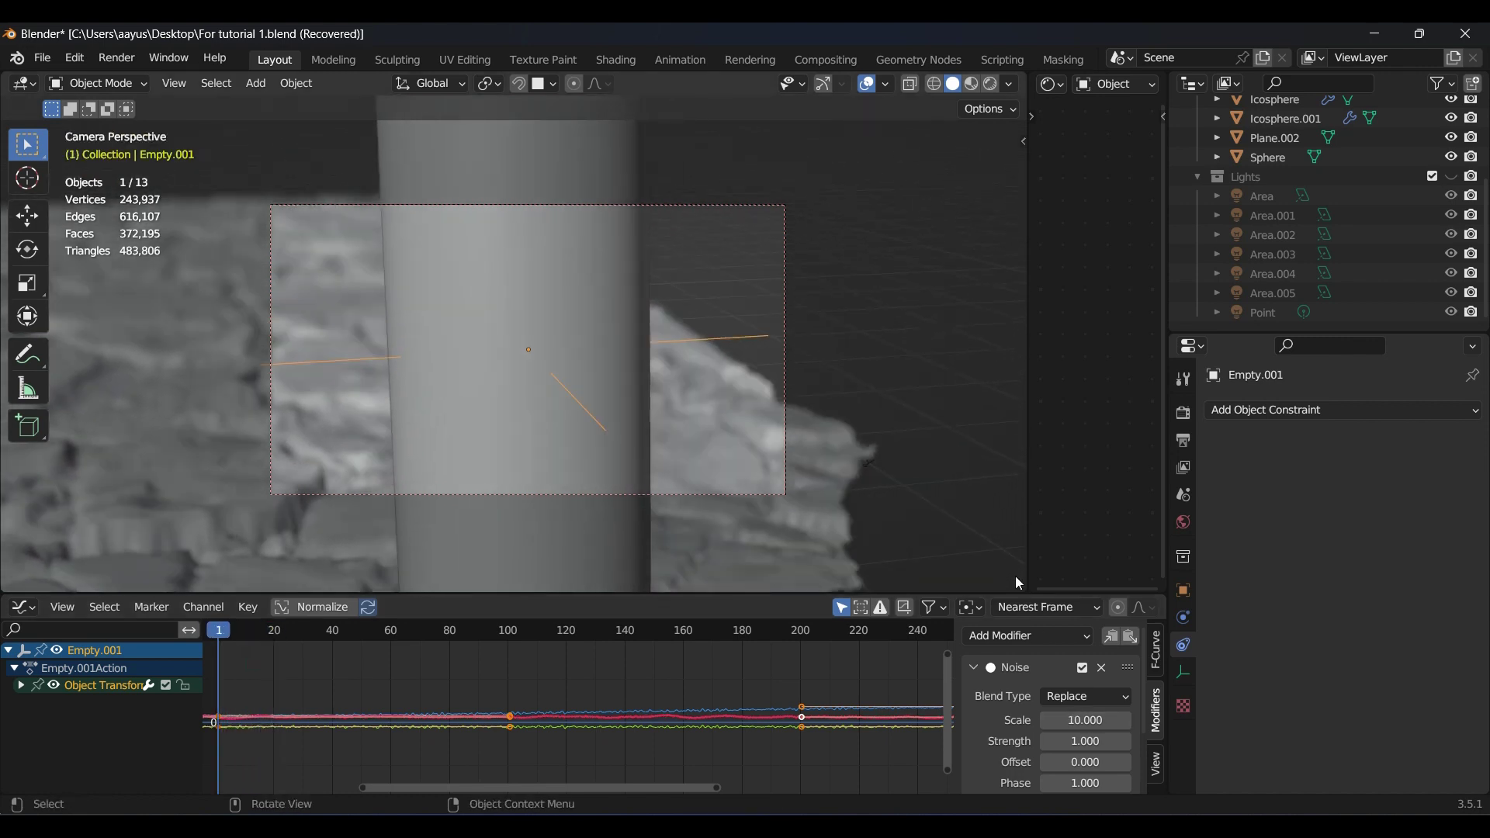
Replace the Noise modifiers on the Y and Z Location curves with copies of the X Location one
click(20, 687)
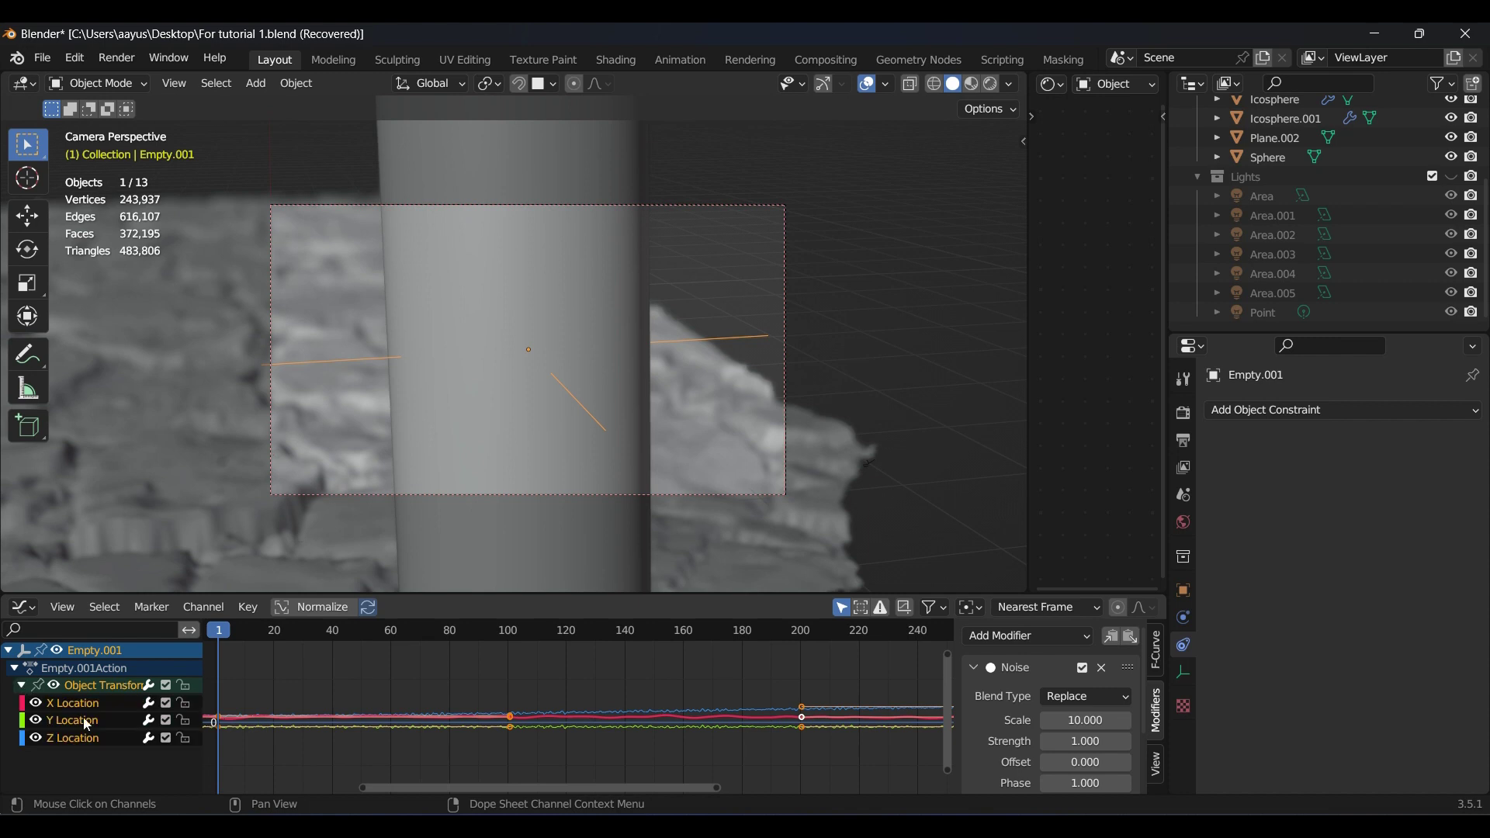
click(84, 722)
click(1102, 668)
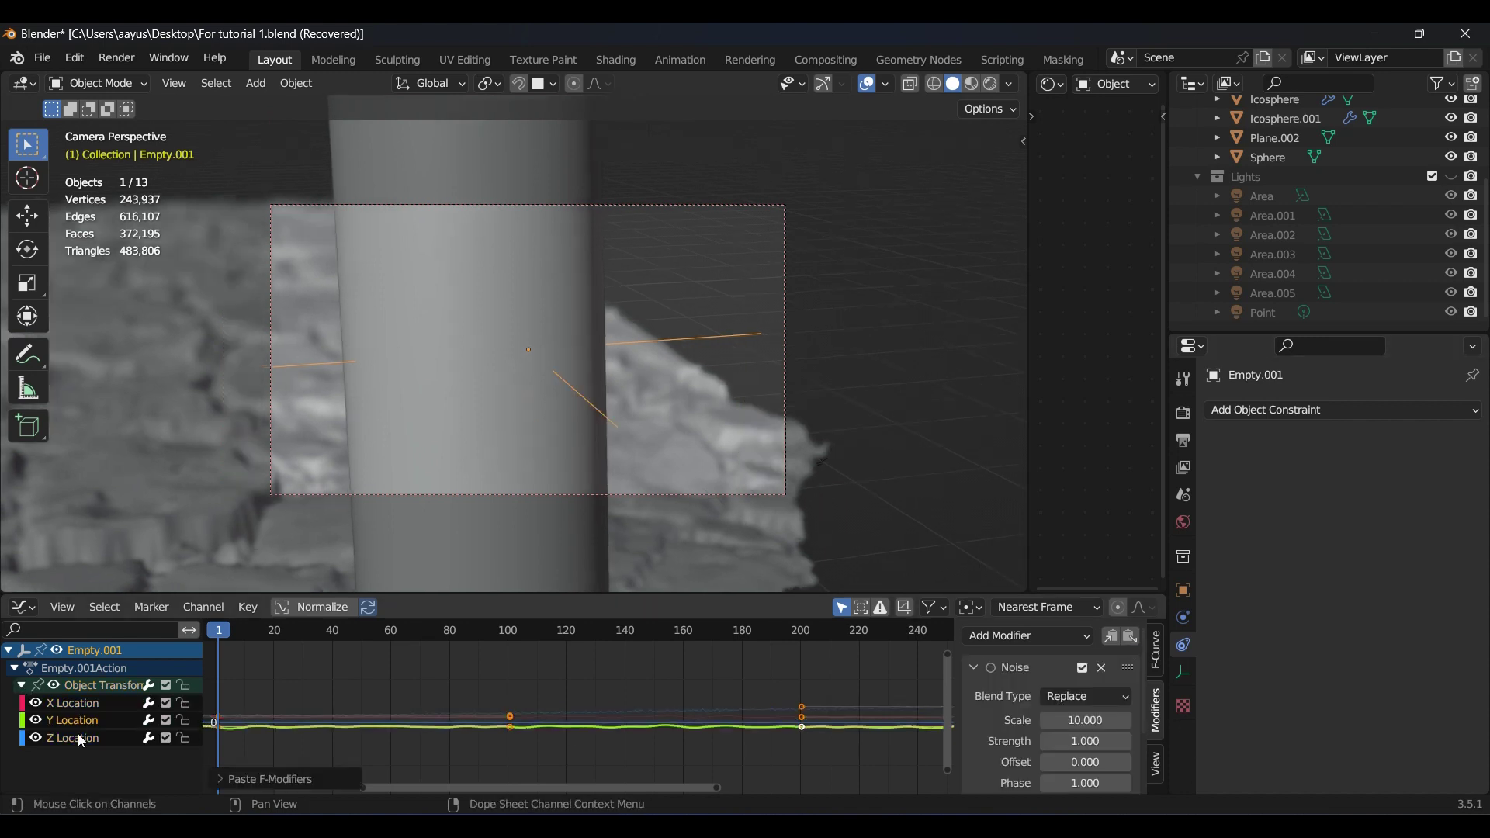
click(1102, 669)
click(1130, 638)
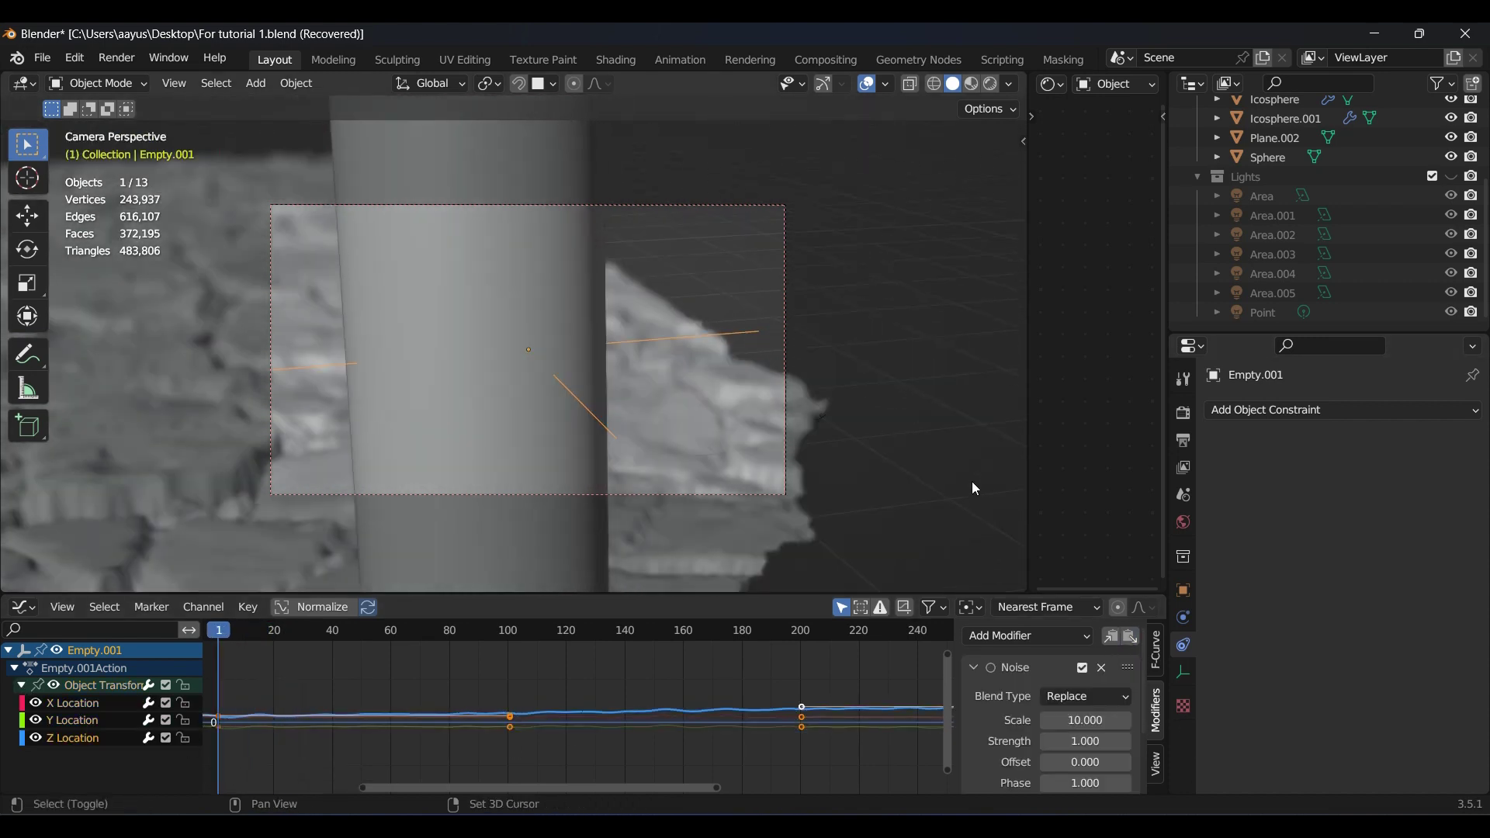
Set the Z Location noise strength to 0.1 and replace the Y and X Location noise modifiers with copies of it
key(Return)
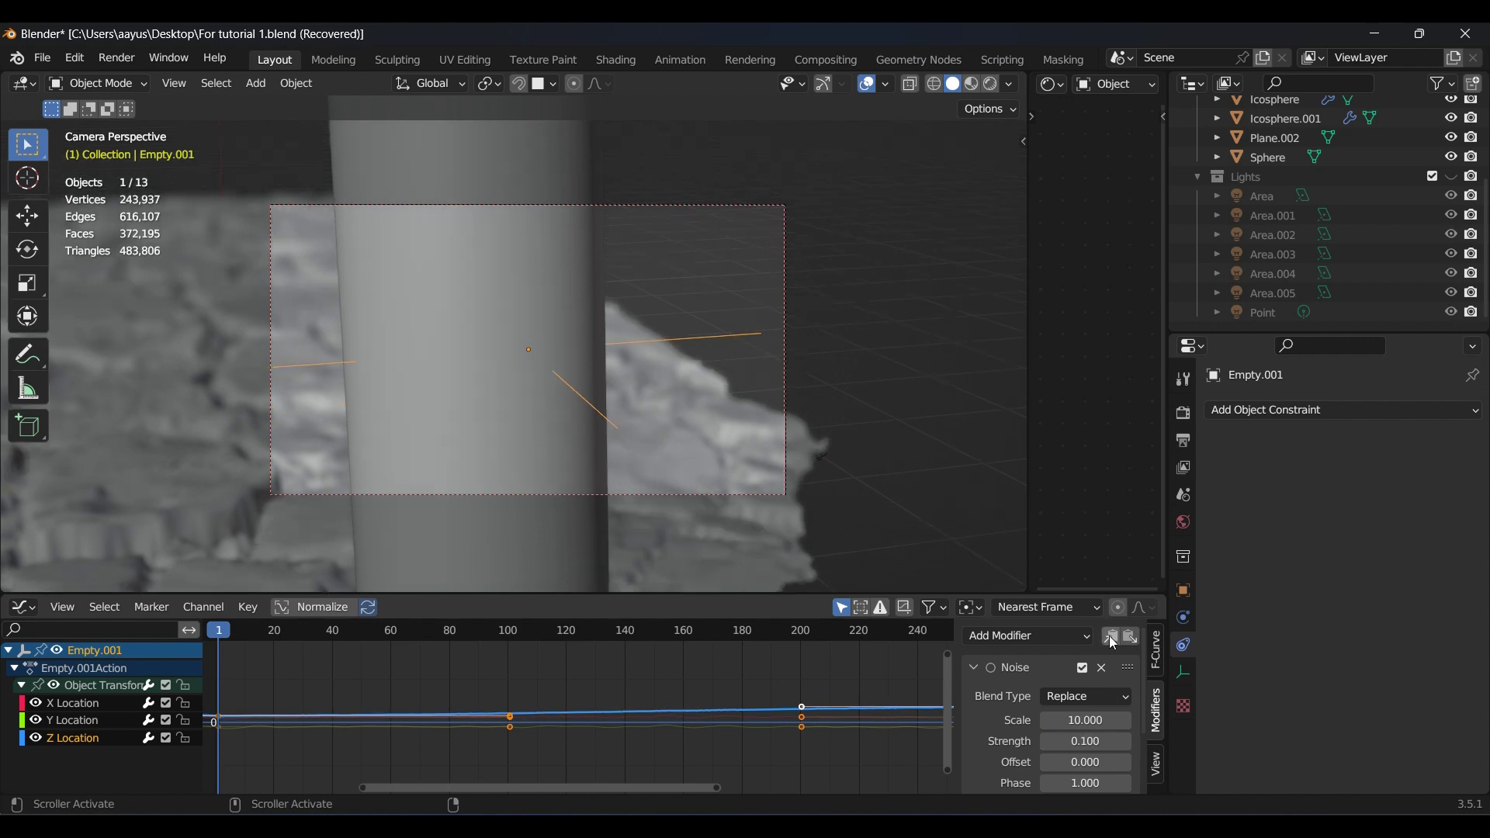
key(space)
click(81, 722)
click(1101, 667)
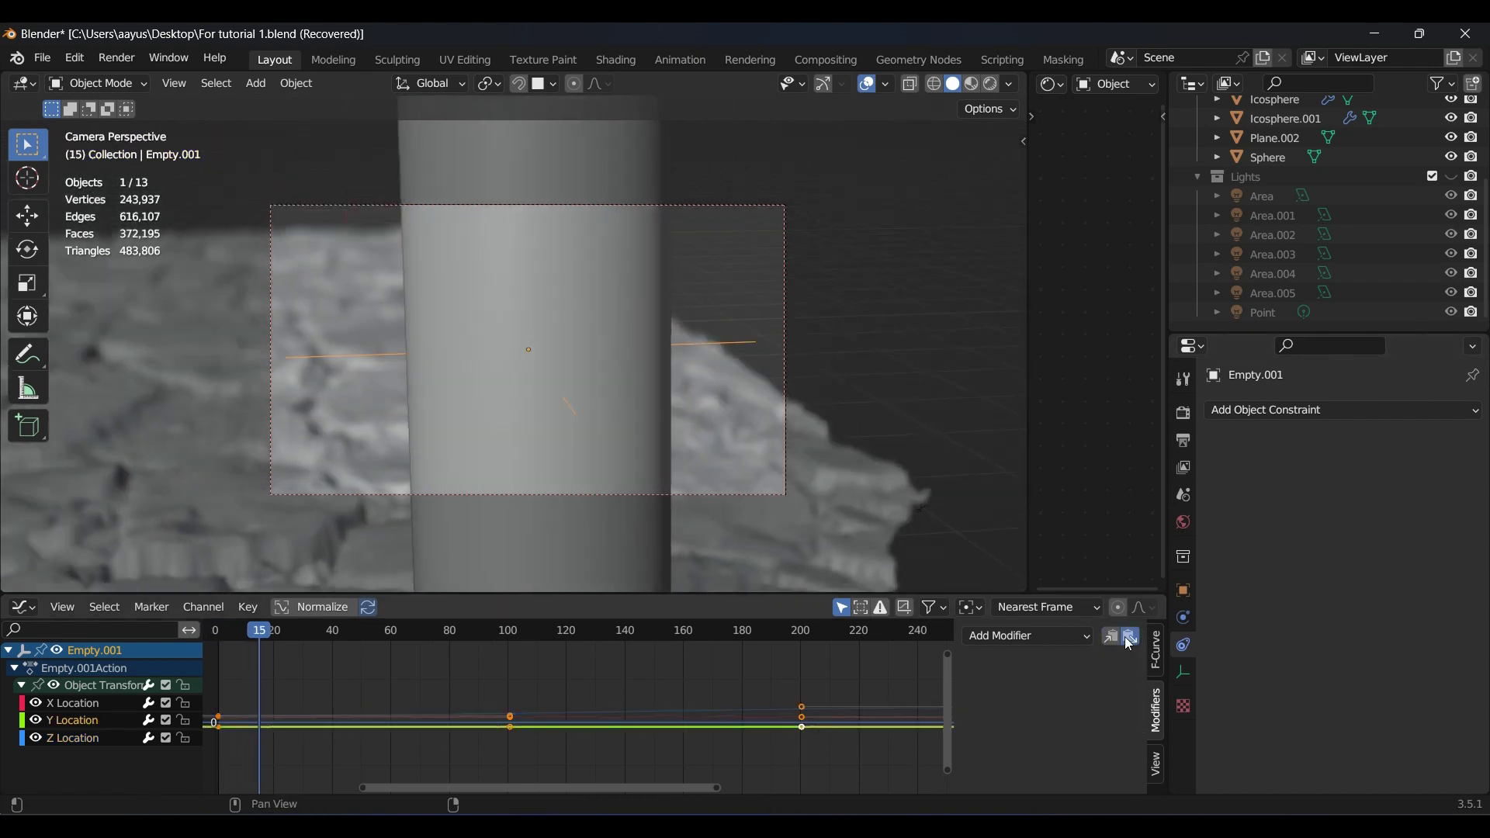
click(1129, 637)
click(78, 703)
click(1101, 668)
Select the Bezier path and toggle off the viewport overlays to preview the camera animation
click(839, 390)
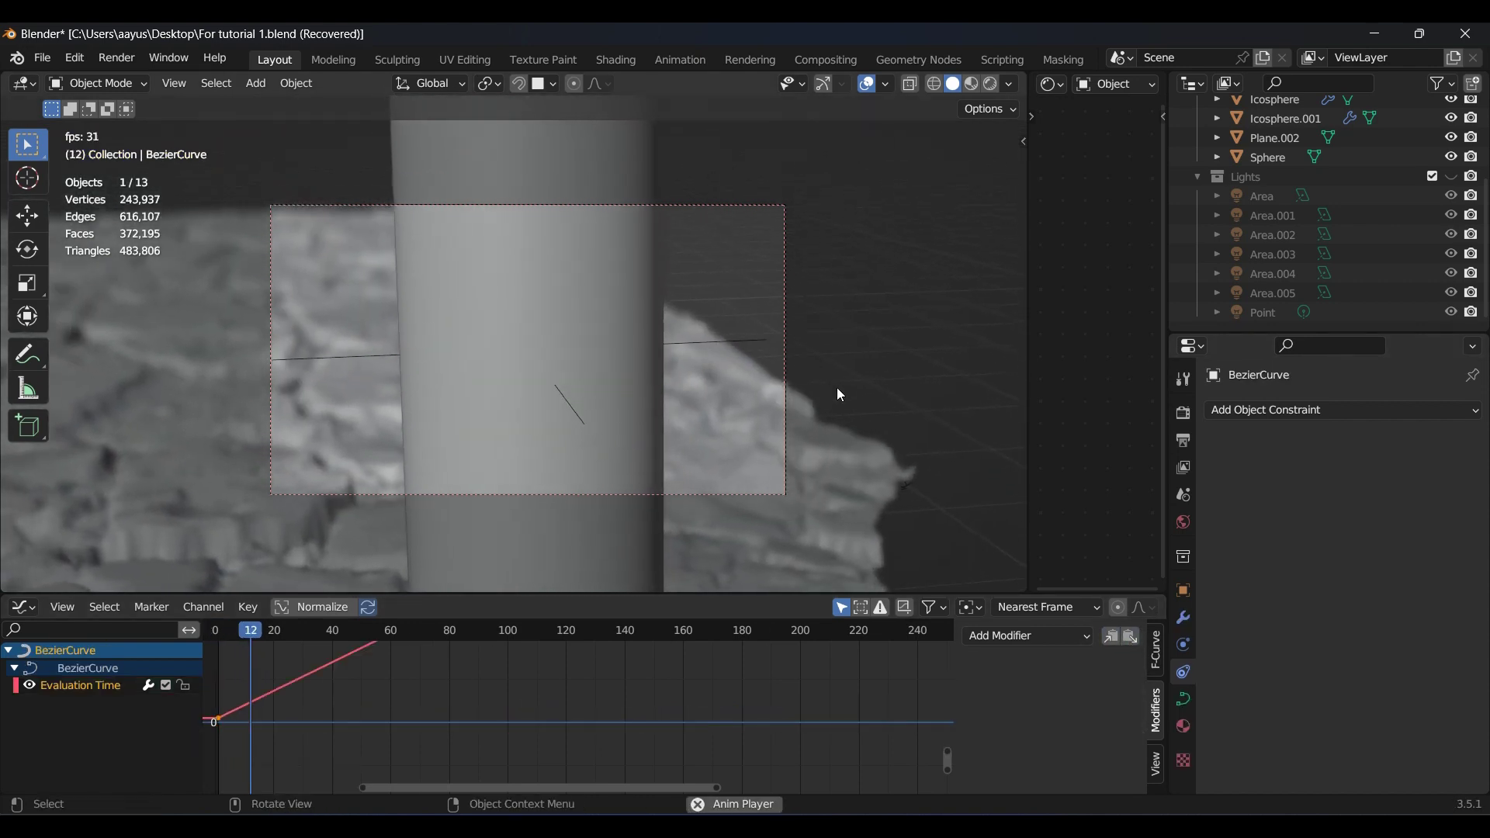
click(868, 84)
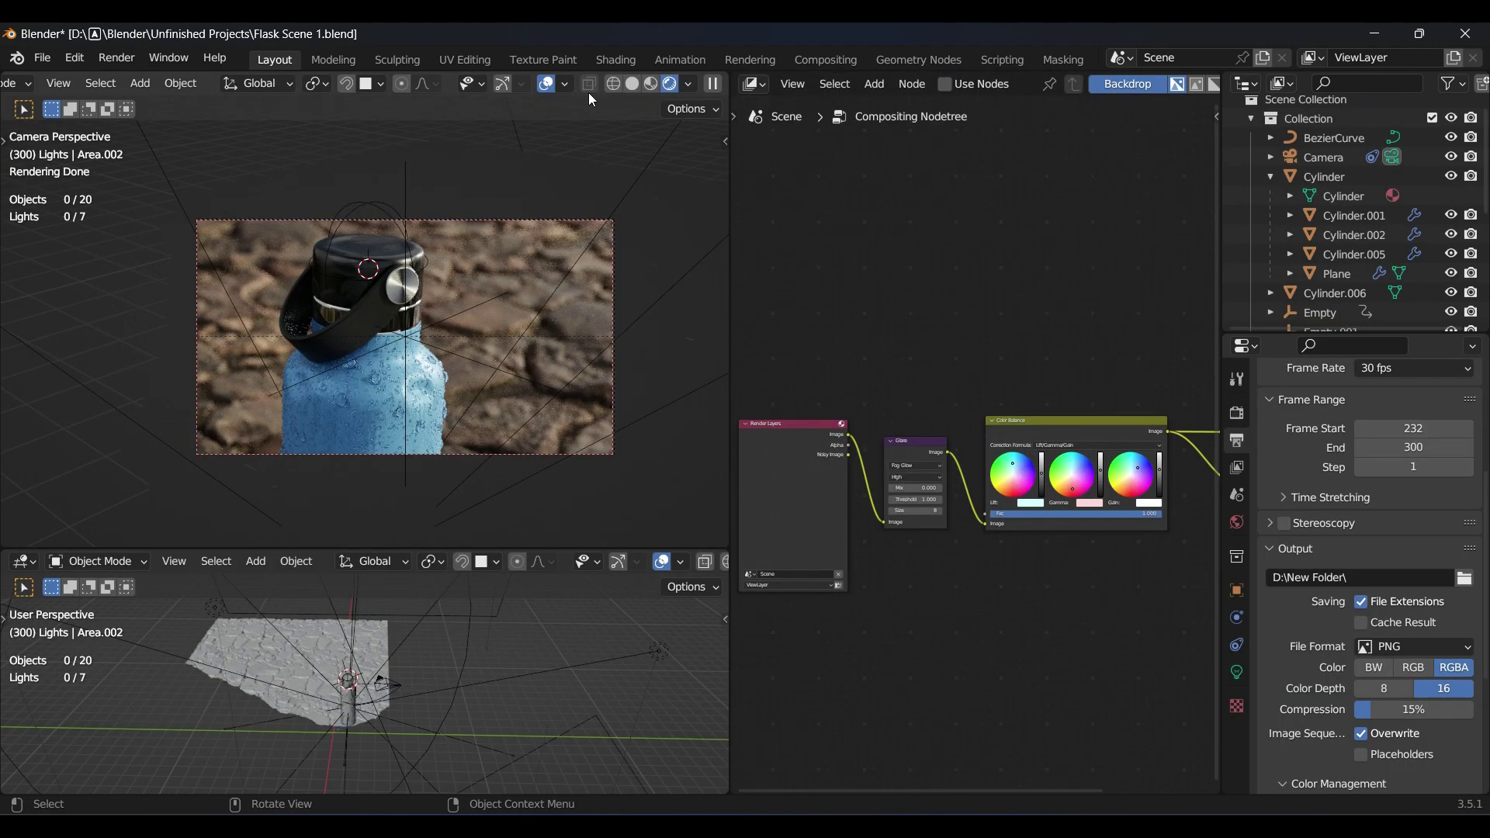
Hide the camera viewport's overlays and examine the compositing nodes from Render Layers through Glare and Color Balance to the Viewer and Composite outputs
click(547, 84)
scroll(995, 300, down, 2)
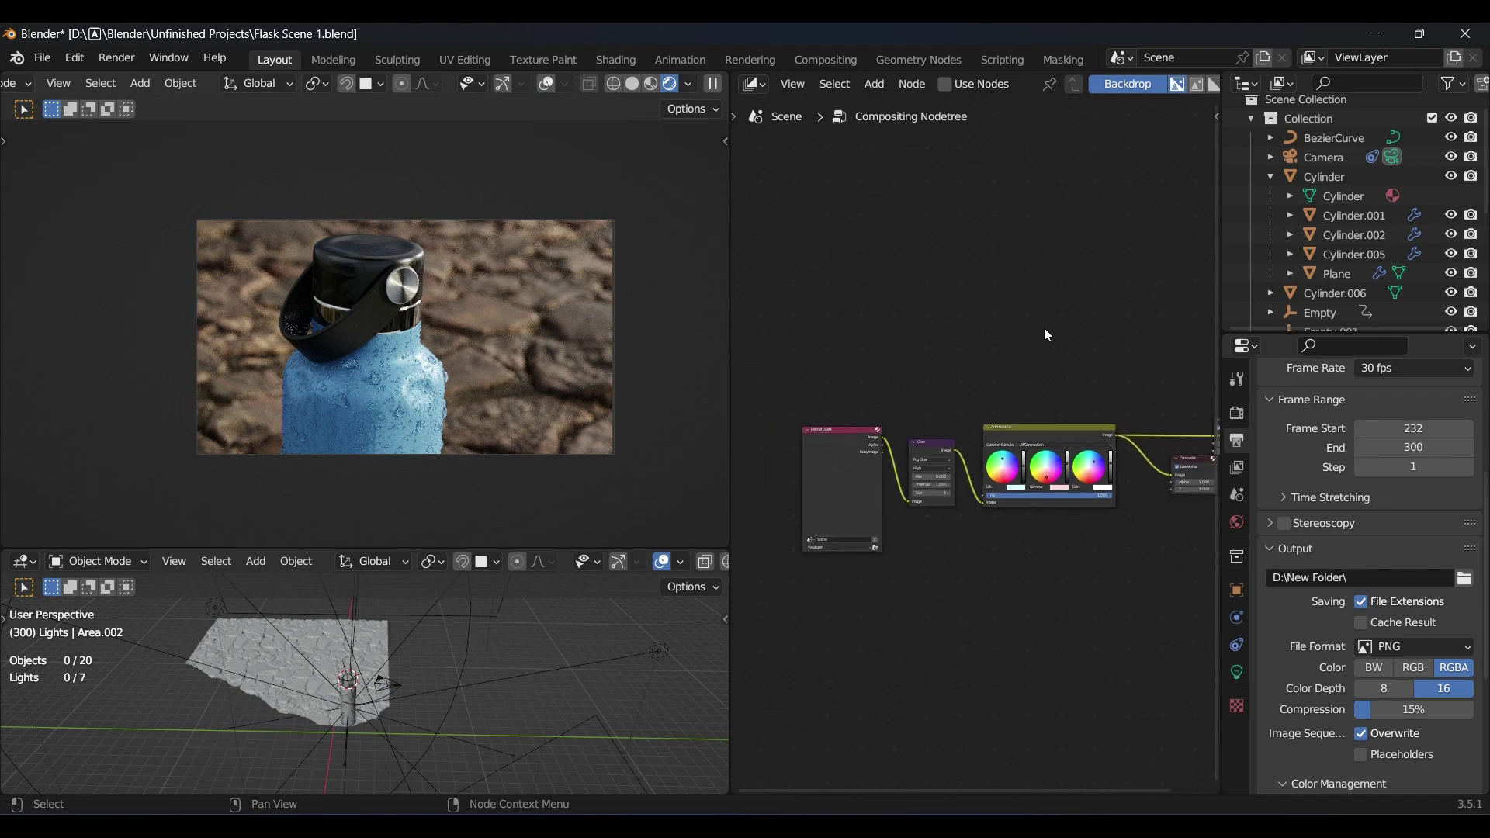
middle_drag(1045, 328, 1017, 306)
scroll(1041, 318, up, 4)
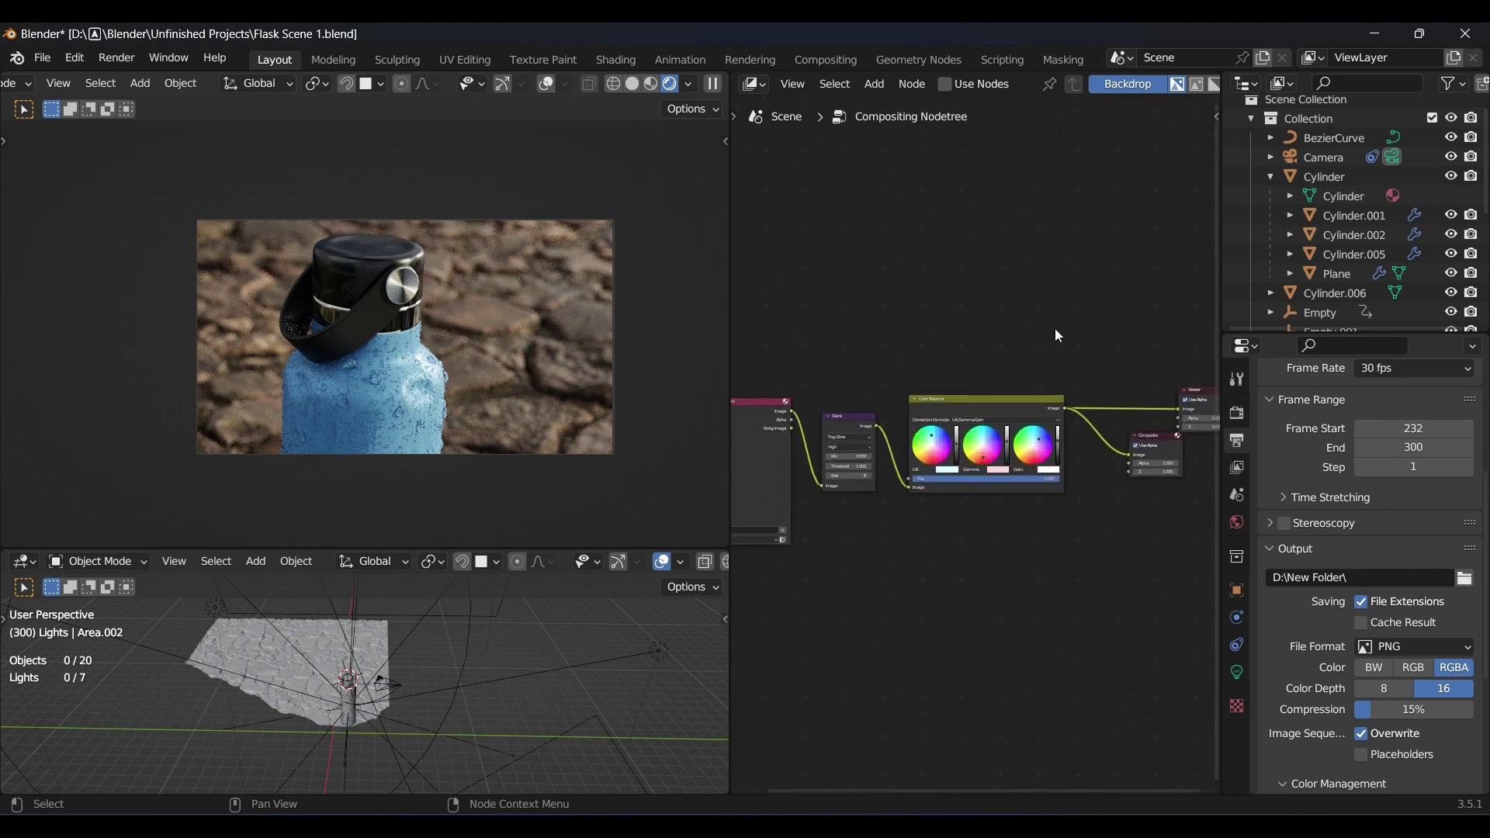
scroll(1055, 323, up, 2)
middle_drag(871, 265, 1166, 176)
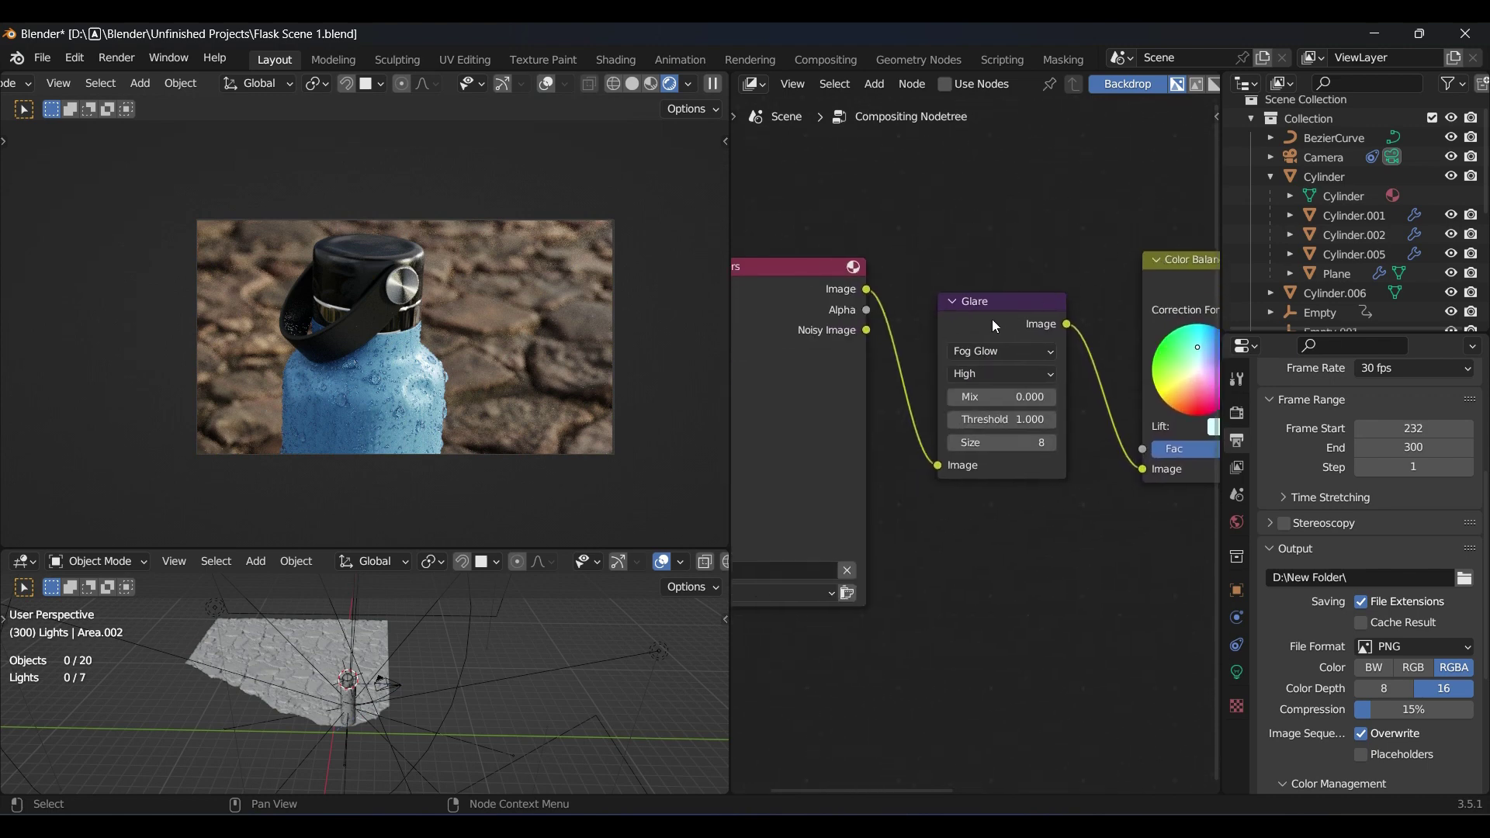
scroll(971, 272, up, 2)
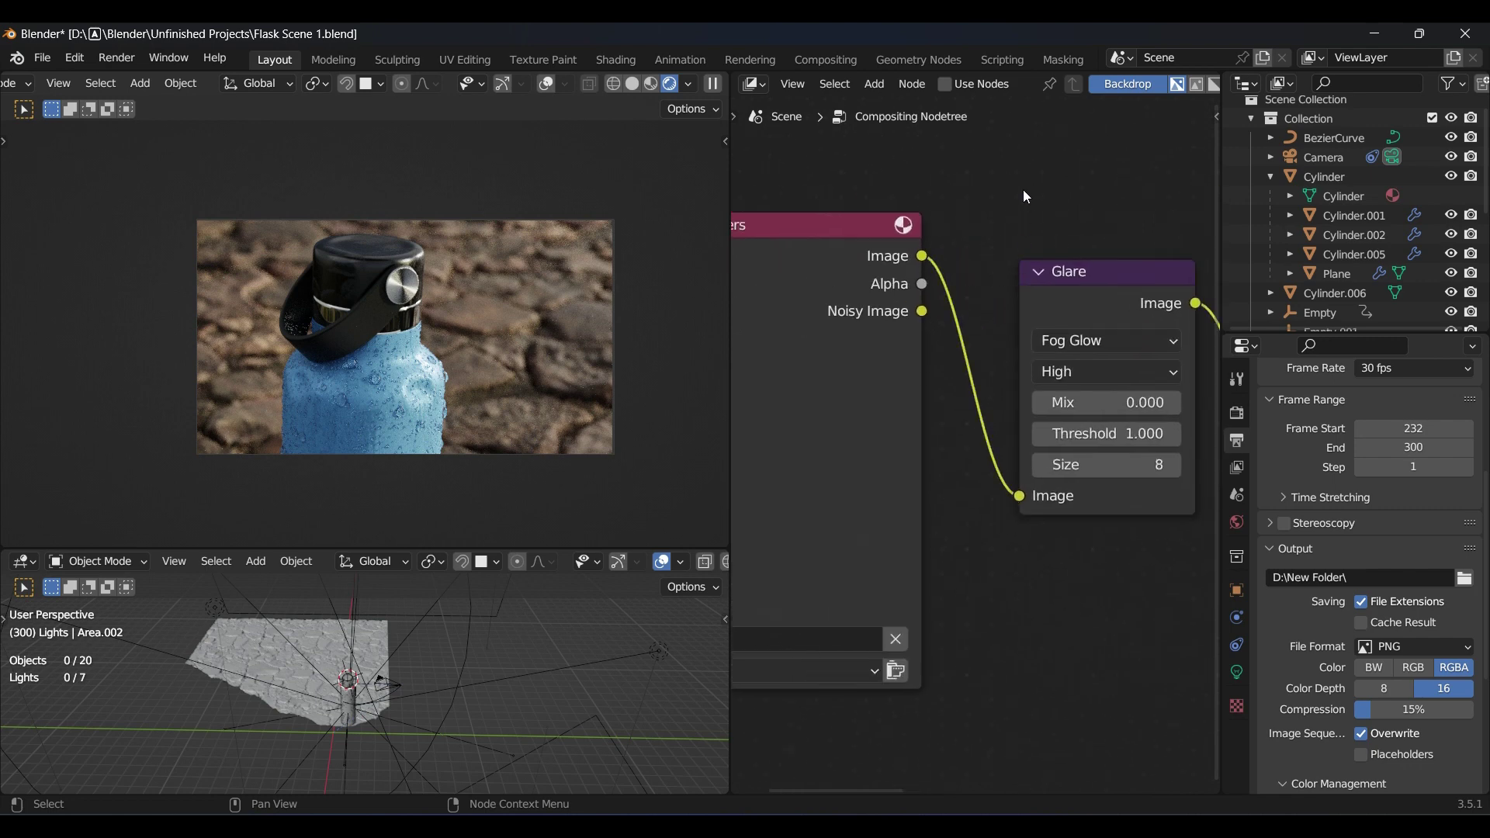
middle_drag(1023, 189, 893, 189)
middle_drag(1029, 364, 680, 266)
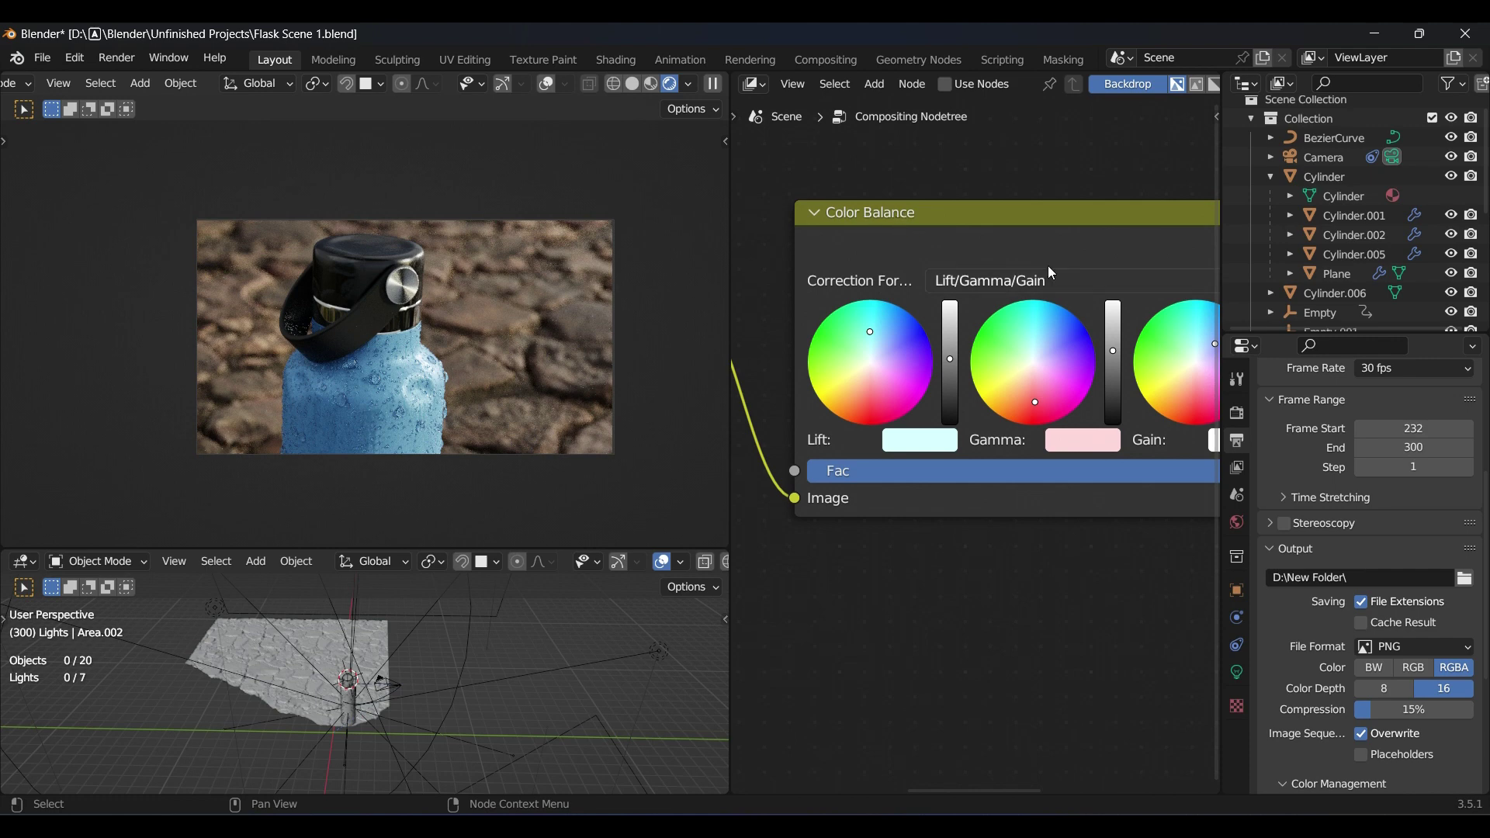
middle_drag(1048, 265, 739, 174)
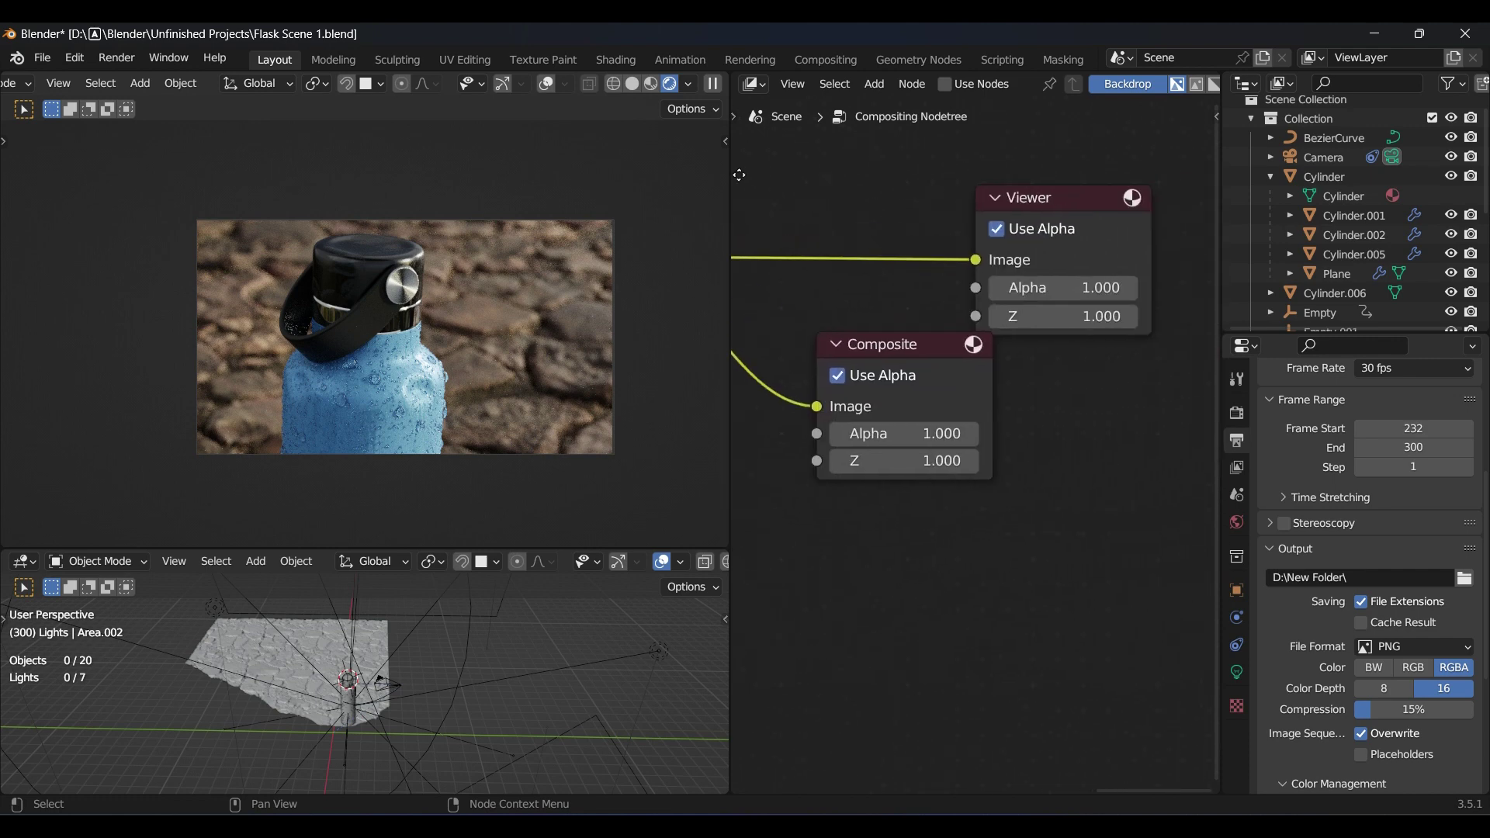
Try the viewport compositor's Disabled and Always modes, set it to Camera, and enable Use Nodes for the compositing tree
click(688, 85)
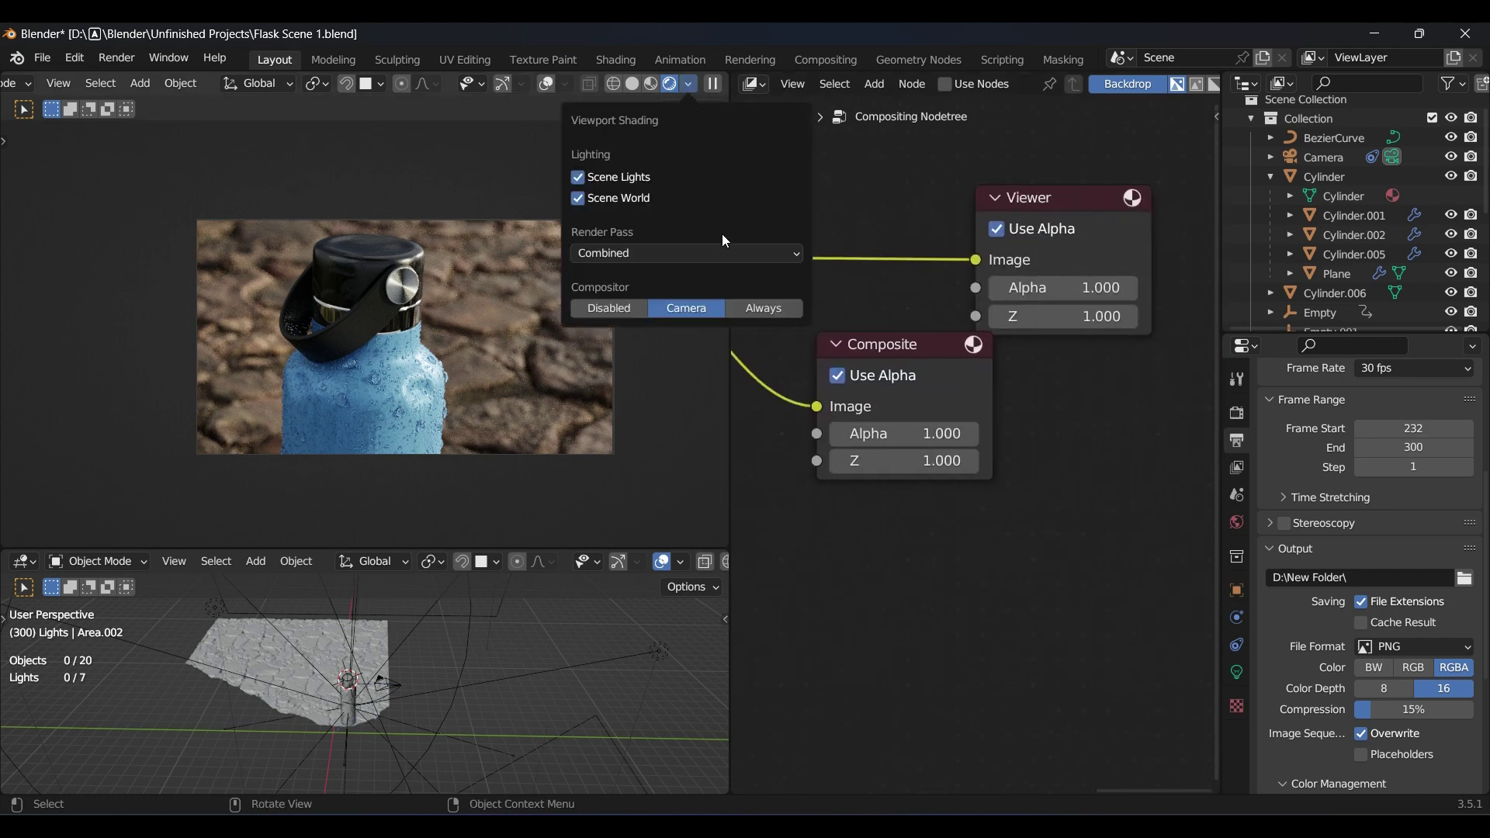
click(607, 310)
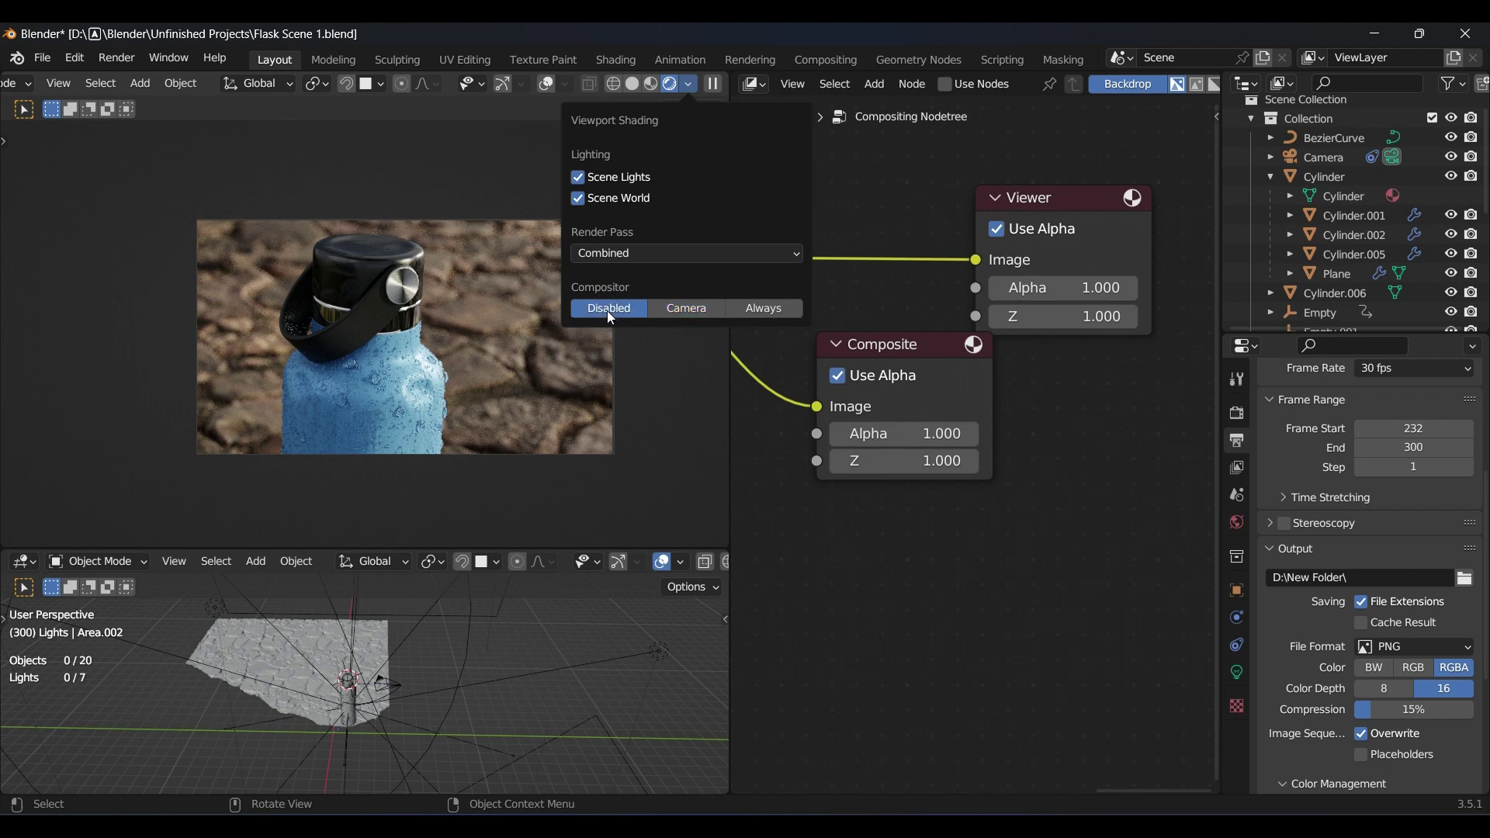
click(674, 302)
click(742, 305)
click(668, 309)
click(945, 84)
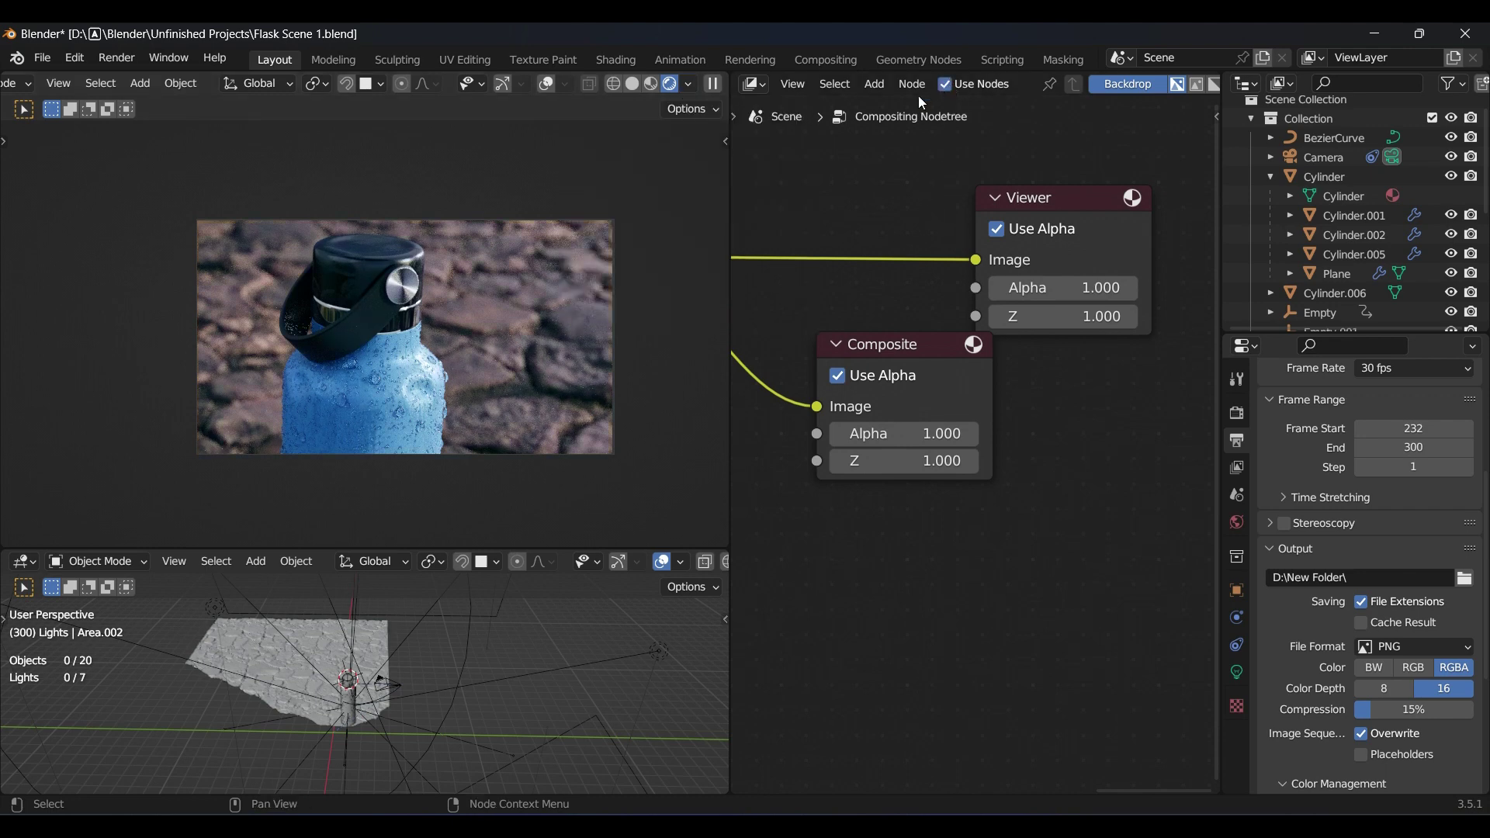
Compare the camera view with the viewport compositor set to Disabled and to Camera
click(687, 84)
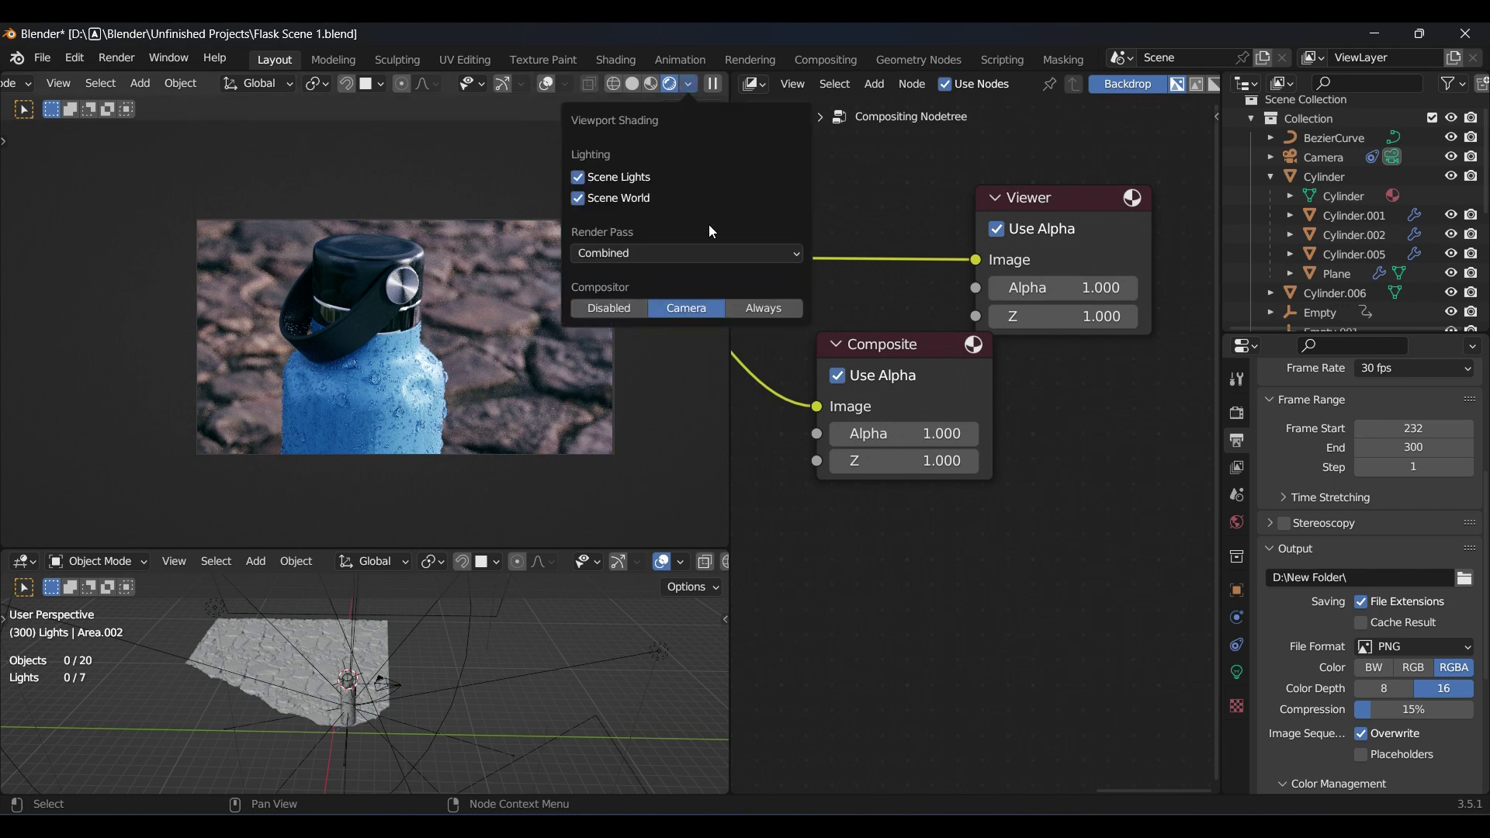
click(611, 308)
click(671, 308)
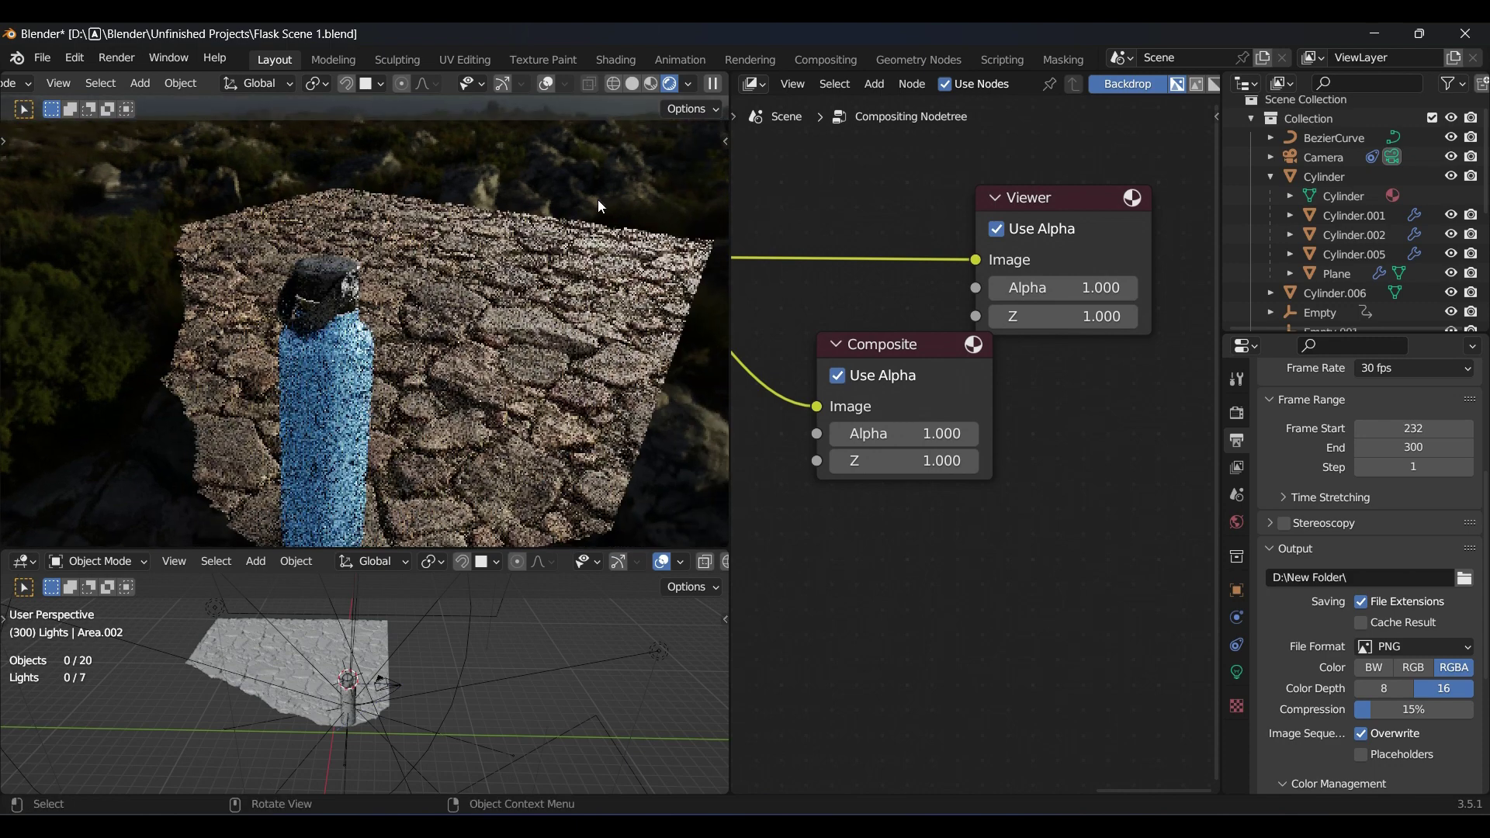
Compare the compositor's Always and Camera modes outside the camera view, leaving it on Camera and returning to the camera view
click(688, 84)
click(764, 307)
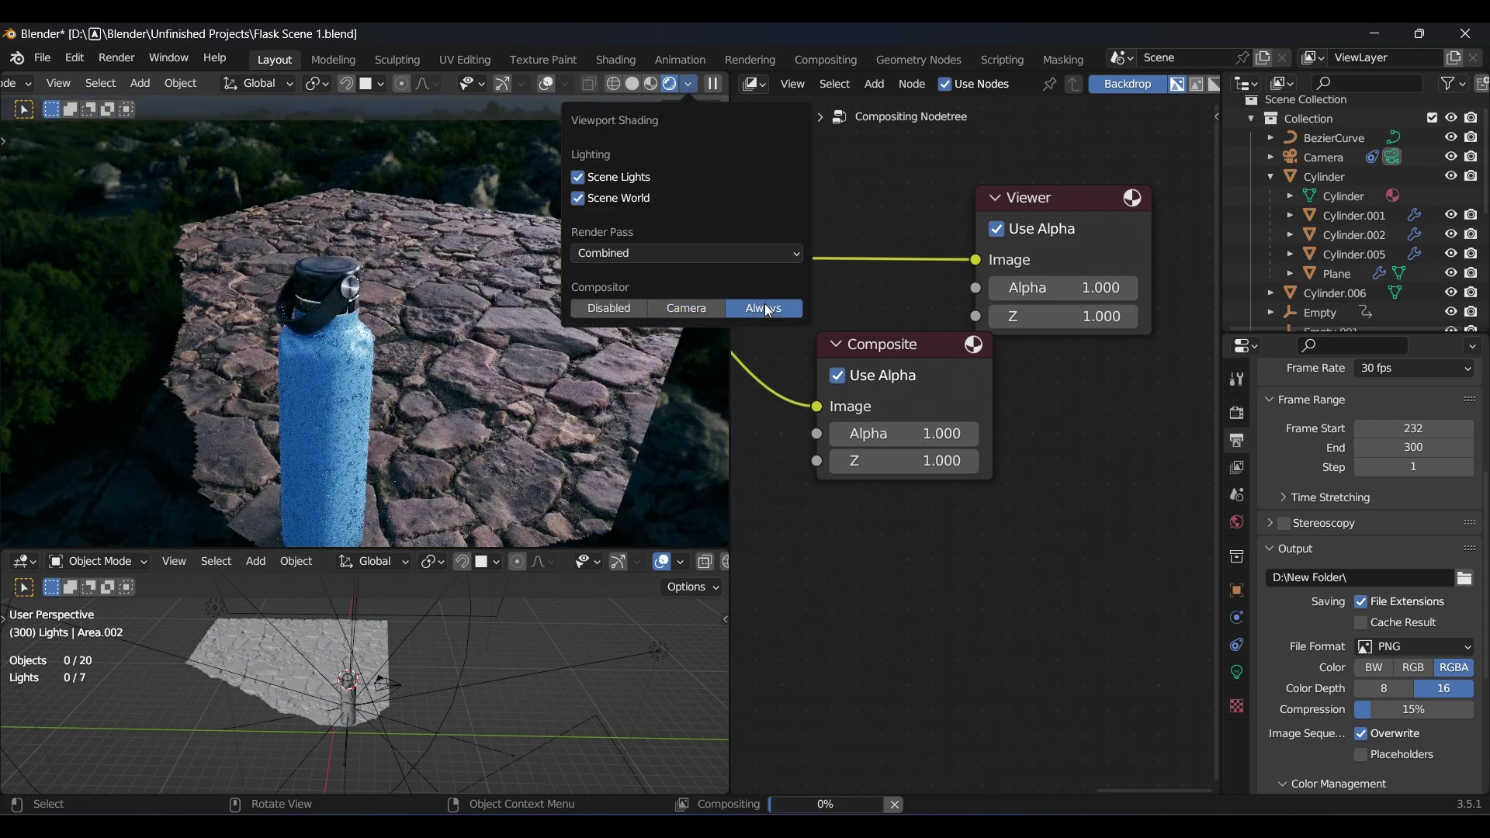
click(669, 309)
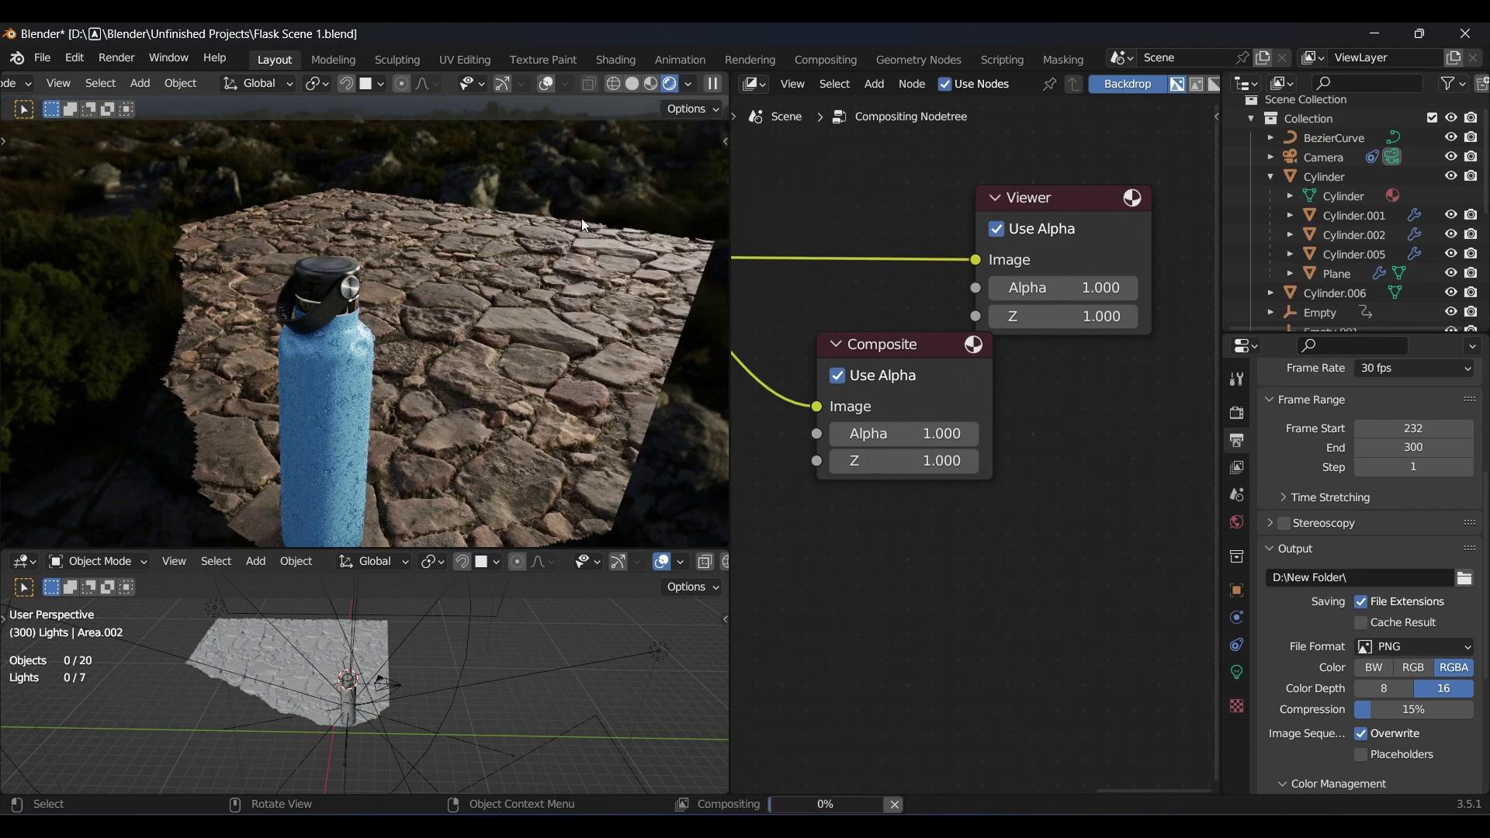
key(KP_0)
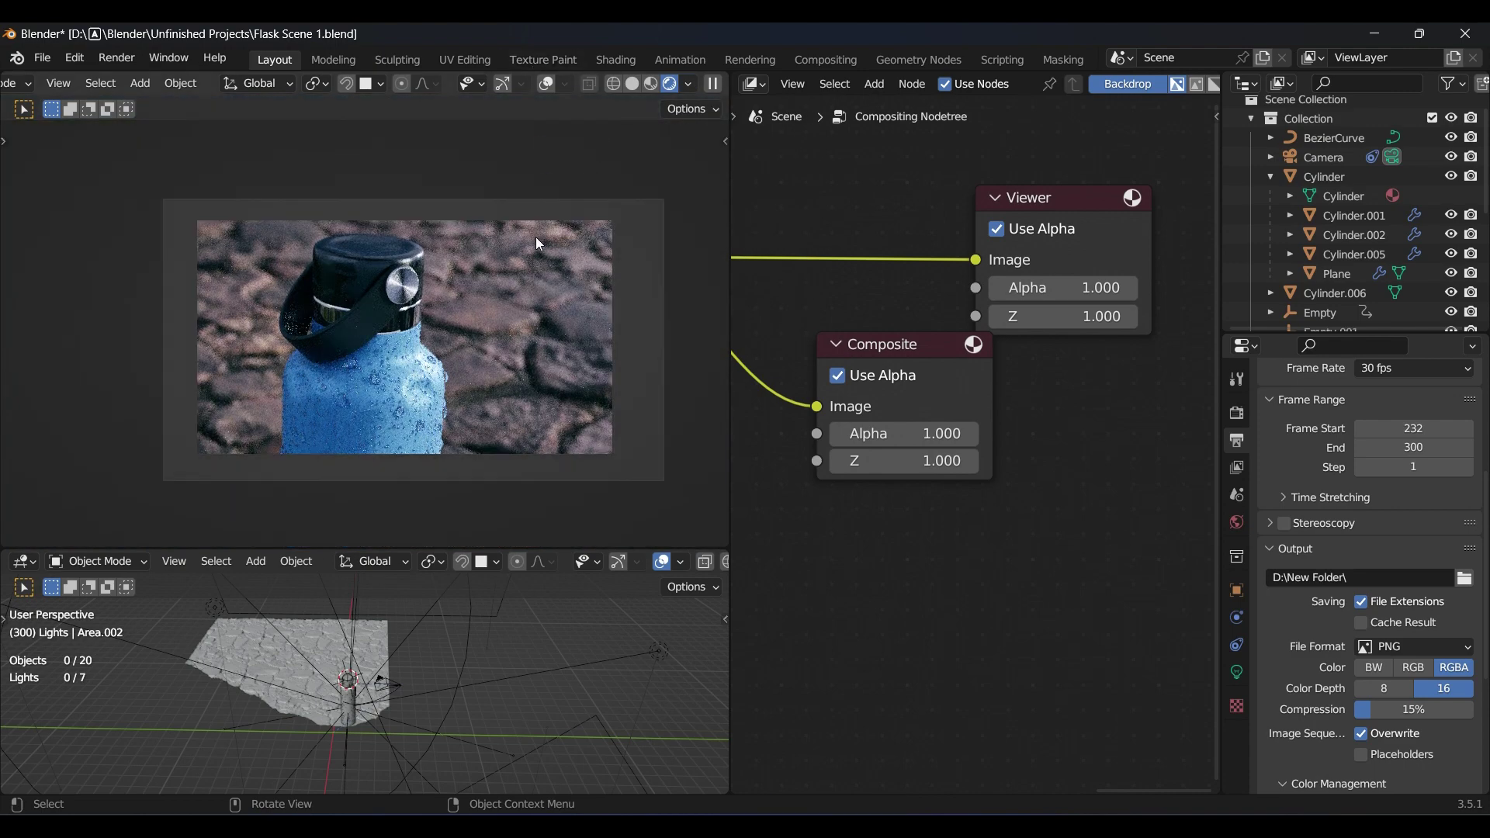